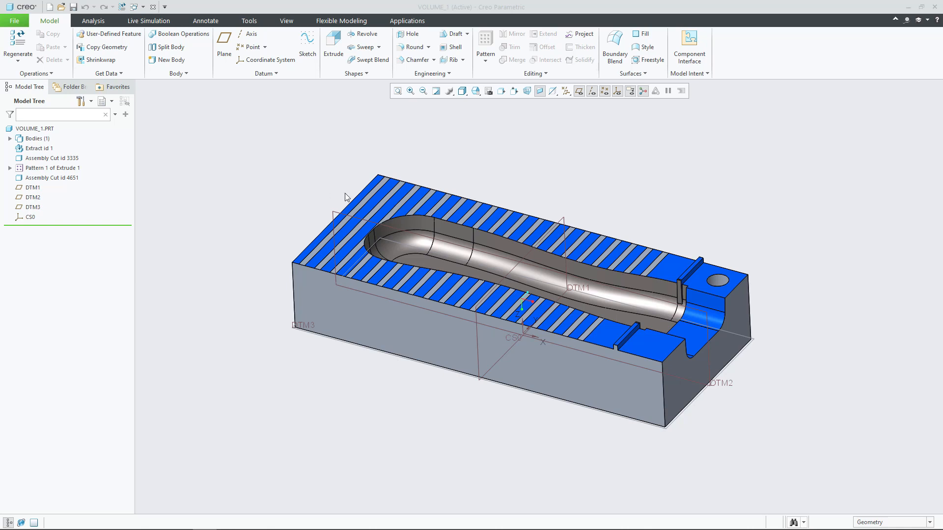
Examine the mold half up close and as a whole, including the striped parting face, cavity, shallow step edges and hole
scroll(621, 275, up, 3)
scroll(624, 278, down, 2)
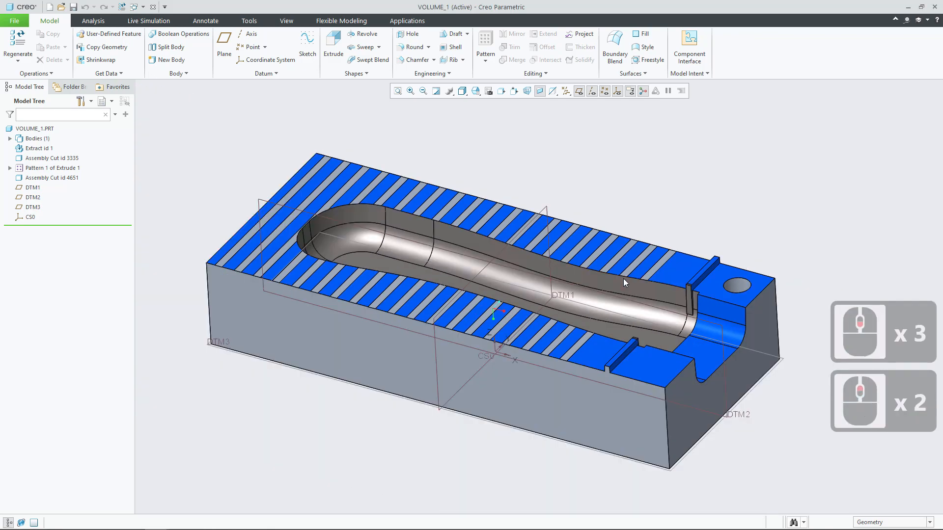
middle_drag(623, 278, 615, 282)
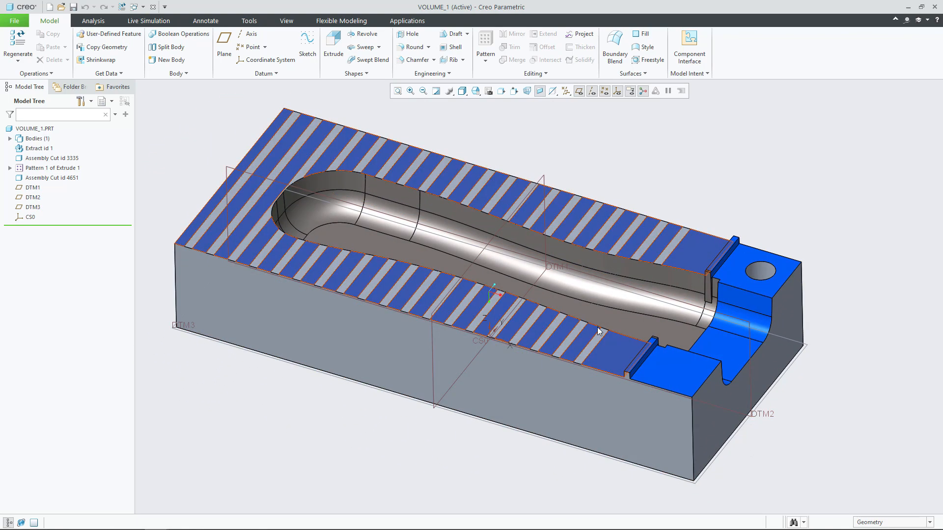
scroll(603, 332, up, 2)
scroll(604, 332, up, 2)
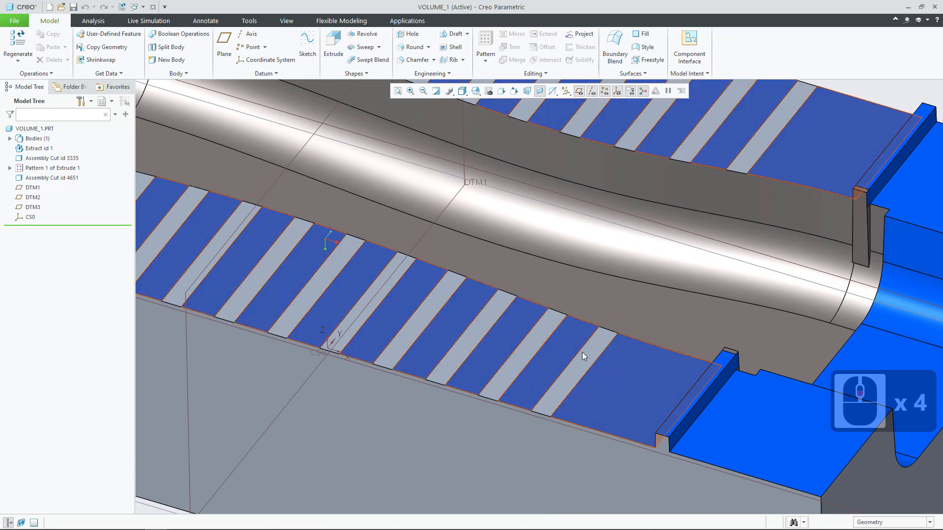
scroll(504, 484, up, 16)
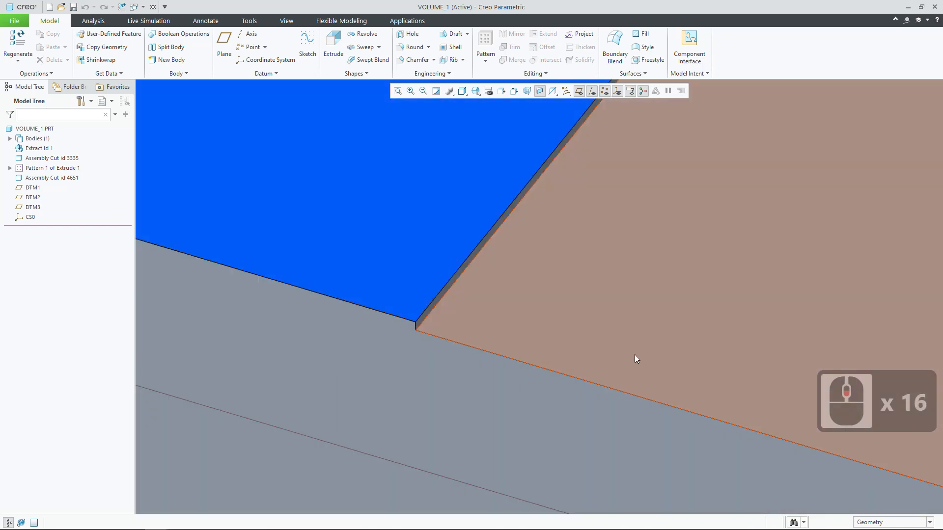
scroll(632, 358, down, 10)
shift+middle_drag(685, 356, 412, 358)
scroll(564, 330, down, 6)
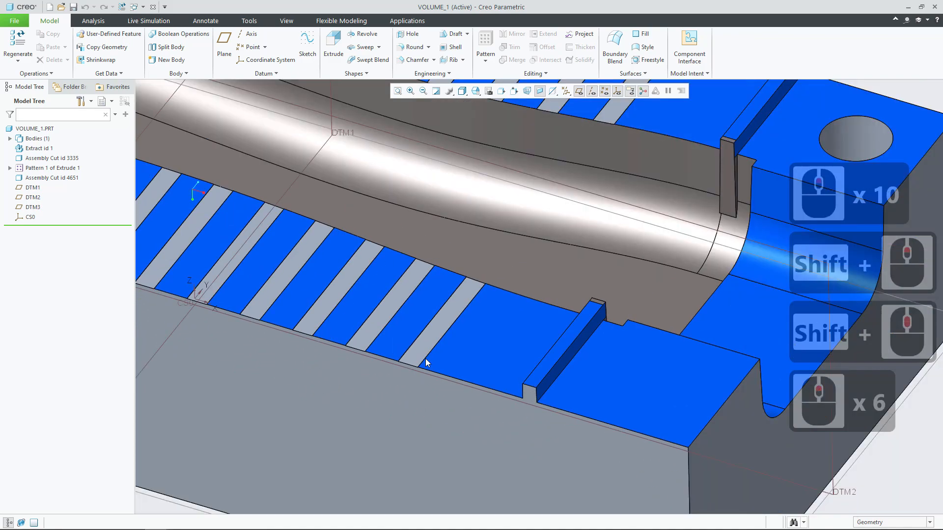
scroll(564, 330, down, 2)
shift+middle_drag(563, 324, 603, 330)
scroll(541, 319, down, 3)
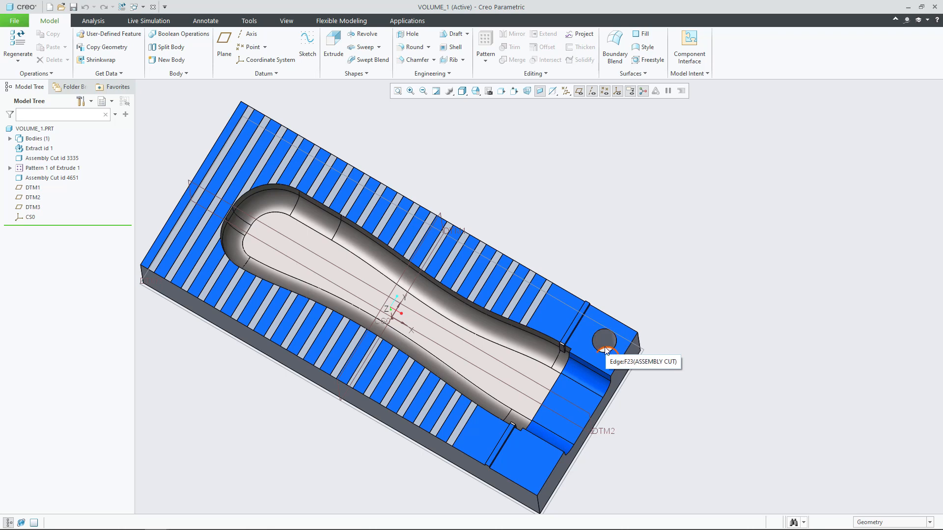
scroll(607, 351, down, 2)
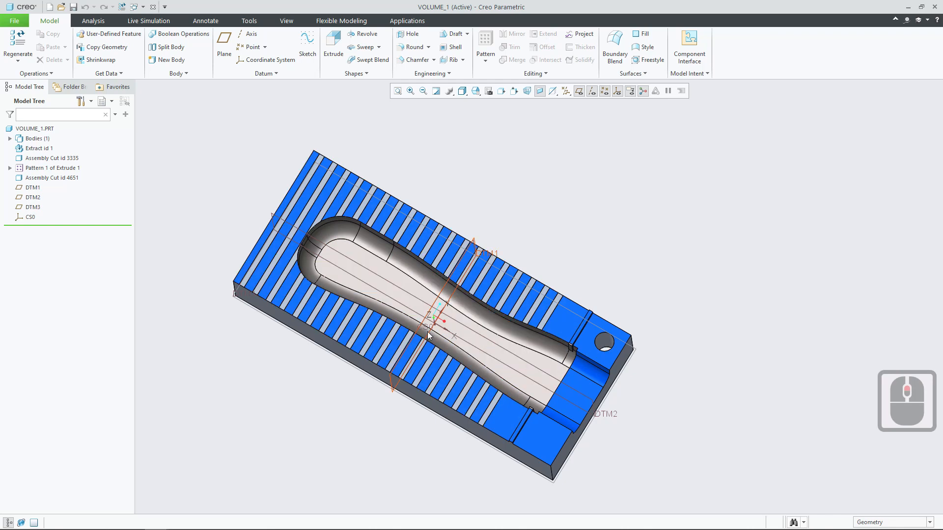
shift+middle_drag(432, 337, 353, 302)
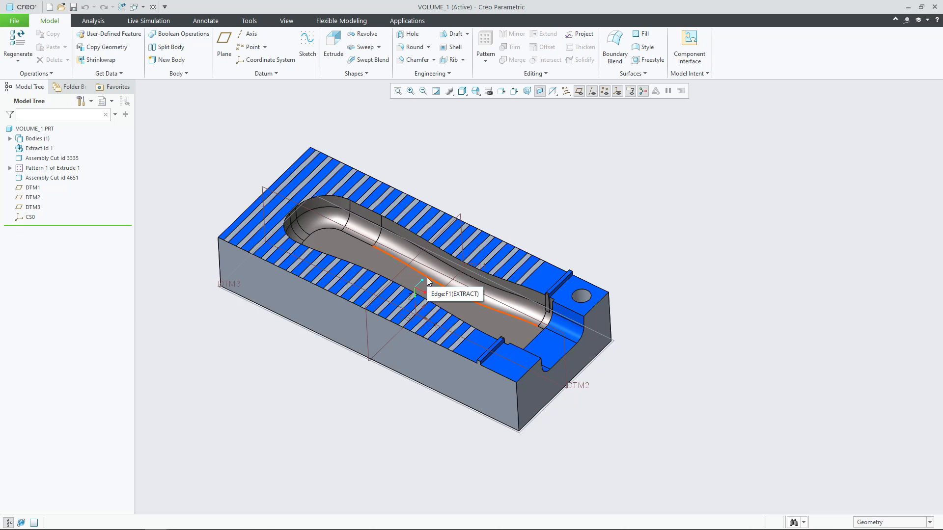
Create a new manufacturing file of the NC assembly sub-type named mold_CNC
click(13, 23)
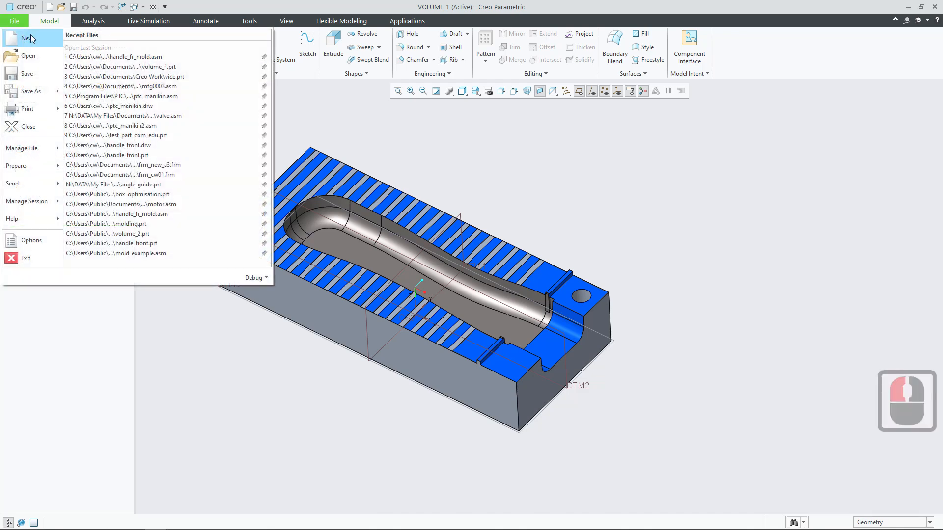
click(25, 39)
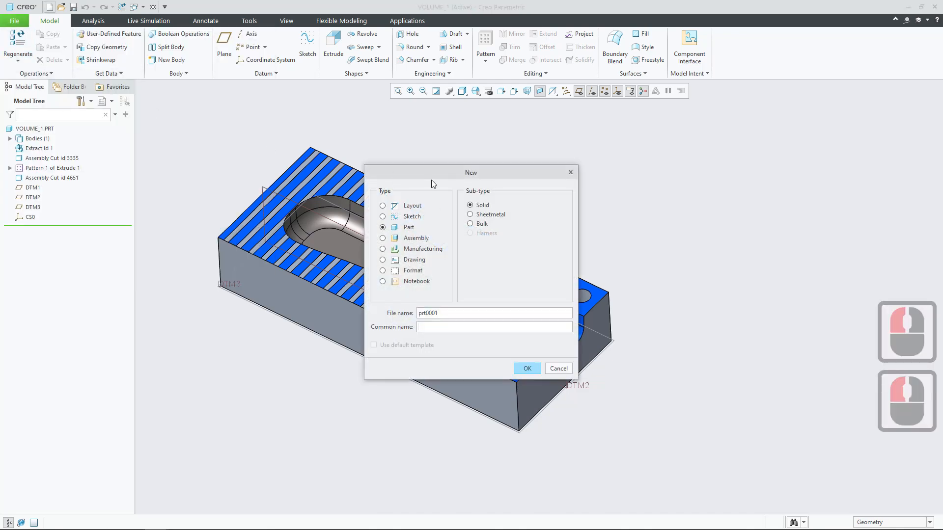
drag(431, 182, 305, 193)
click(274, 271)
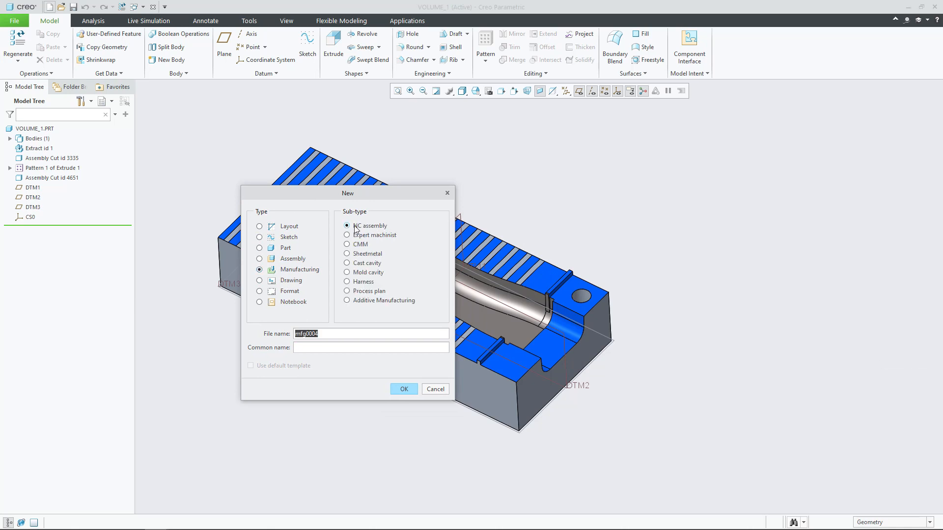
click(327, 334)
double_click(313, 334)
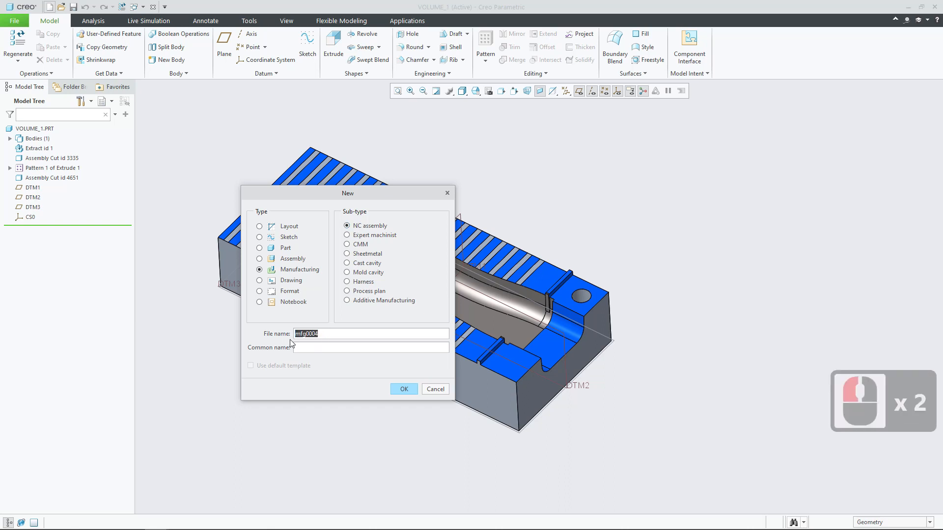
text(mold)
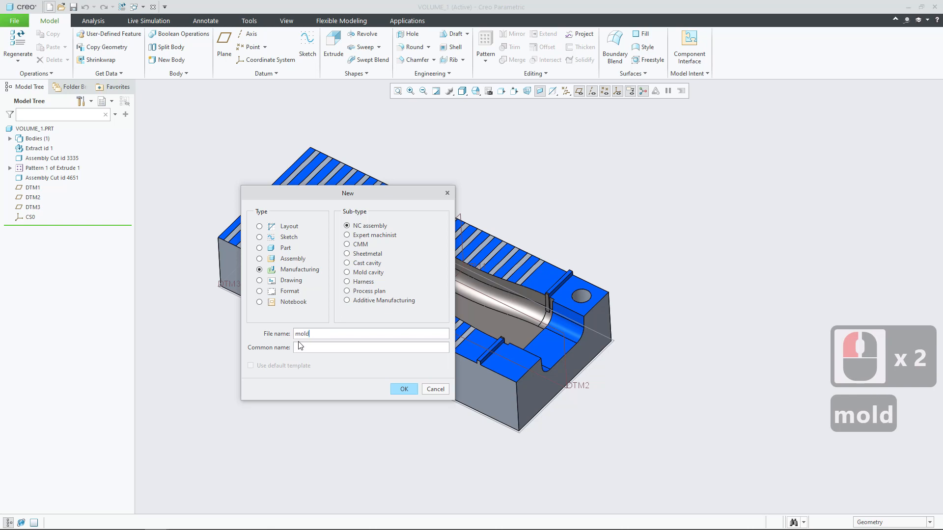
text(_CNC)
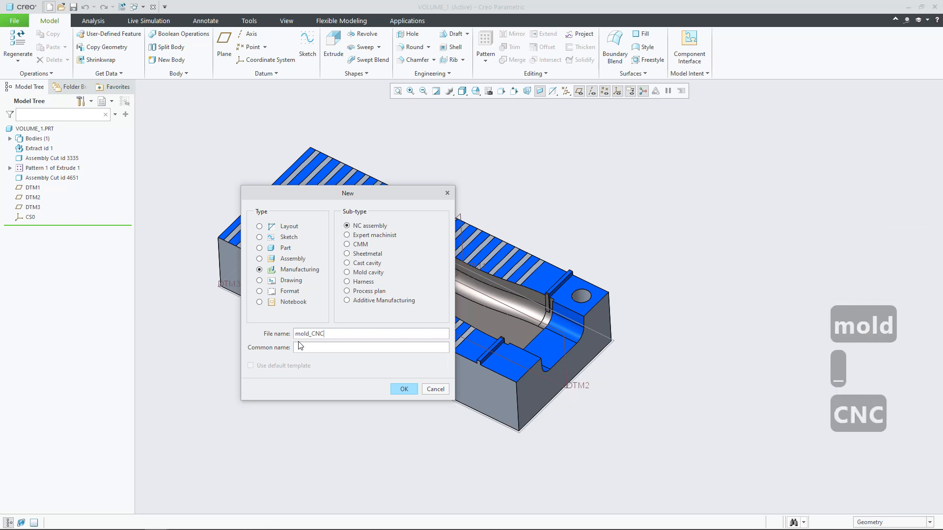
key(Return)
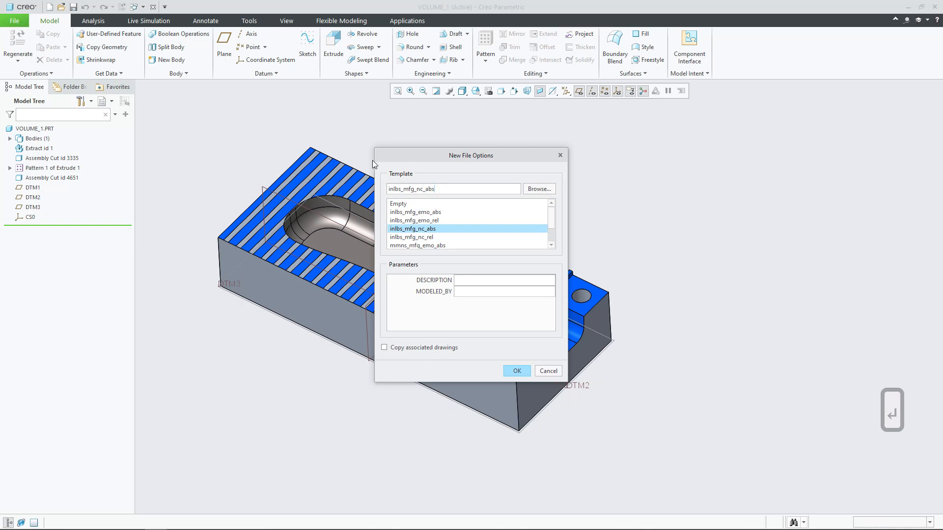
Choose the mmns_mfg_nc_abs template for the new file and create it
drag(408, 159, 271, 141)
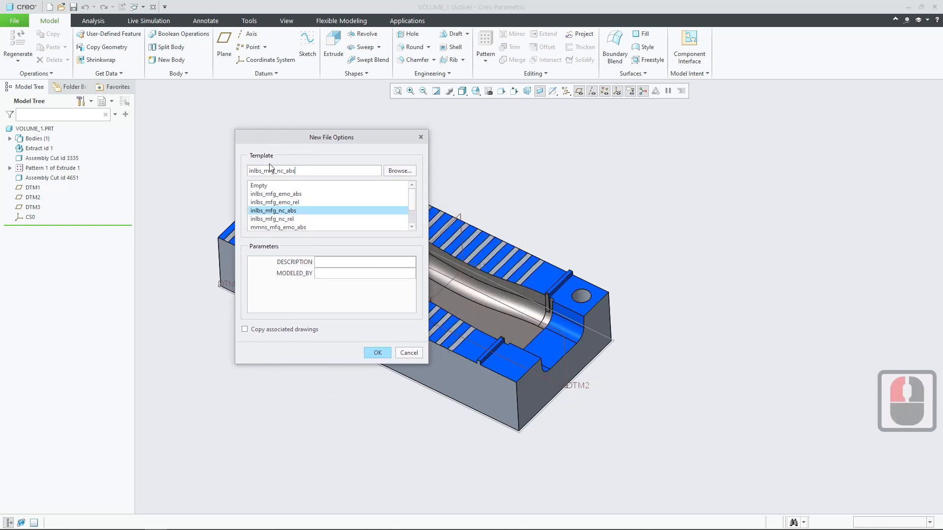
click(290, 149)
drag(290, 148, 296, 174)
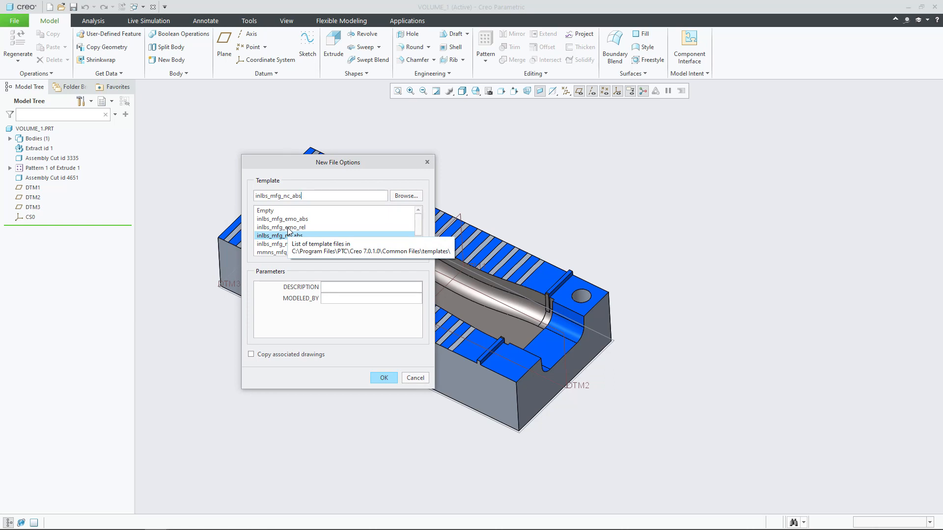
drag(313, 166, 295, 156)
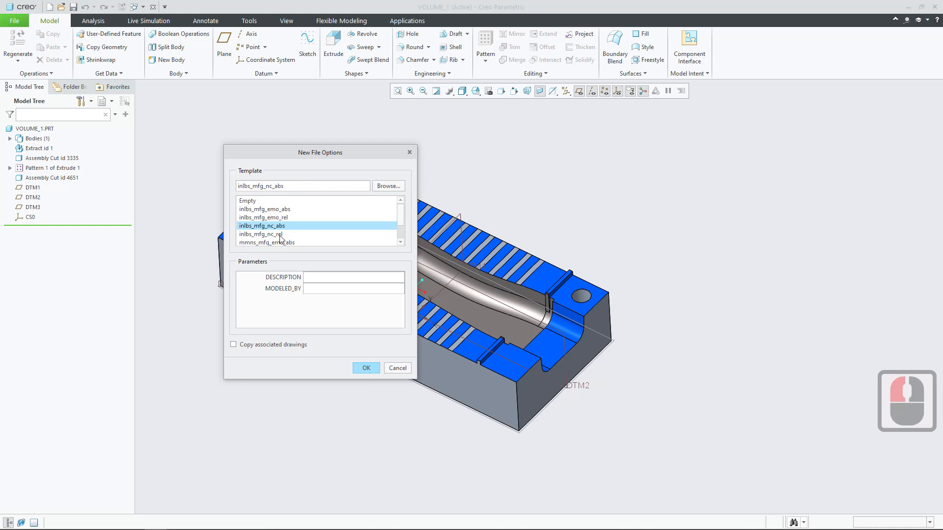
scroll(281, 239, down, 1)
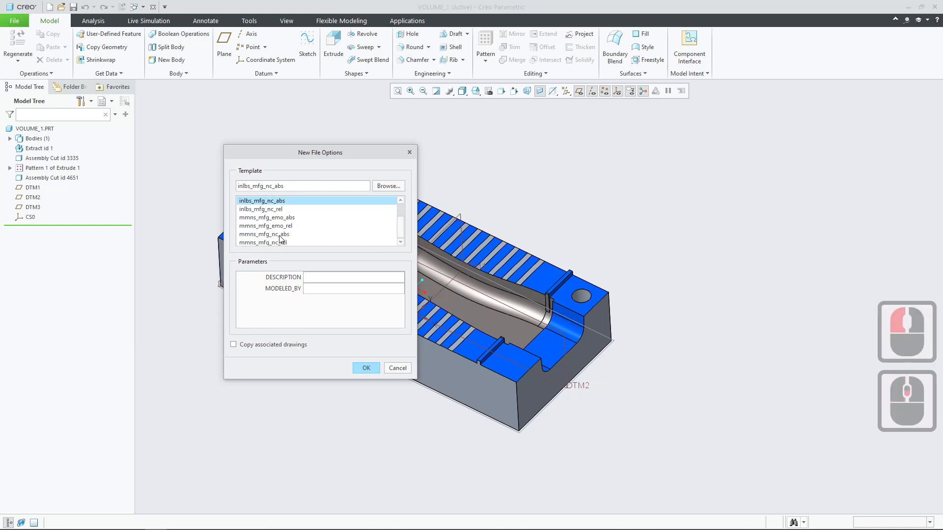
click(262, 235)
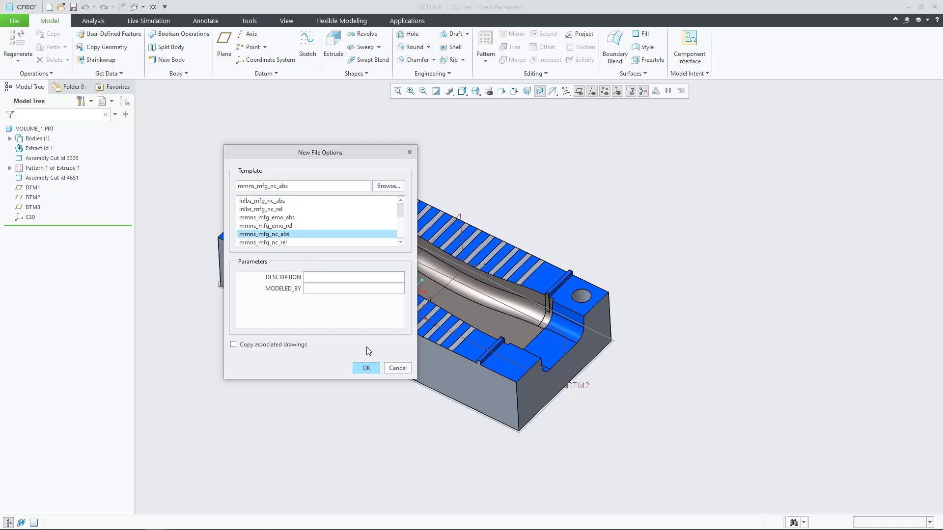
click(366, 369)
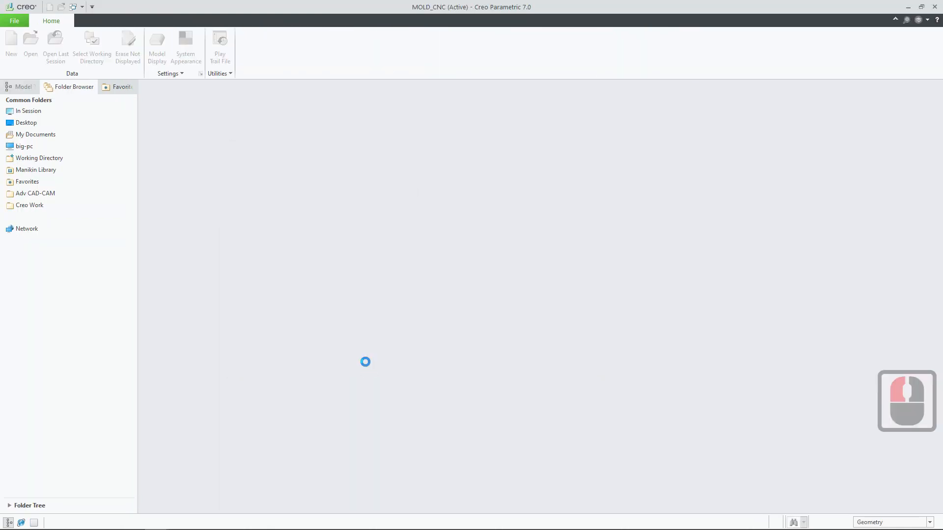
Insert volume_1.prt from the current session as the reference model, checking its shape in the preview
mouse_move(337, 303)
middle_down()
mouse_move(381, 259)
mouse_move(371, 261)
mouse_move(396, 263)
mouse_move(330, 263)
middle_up()
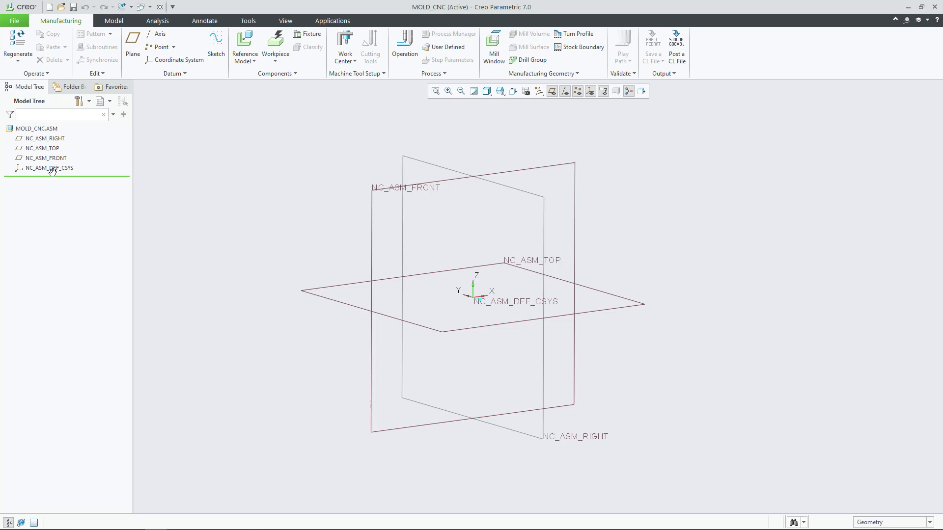
shift+middle_drag(369, 236, 351, 230)
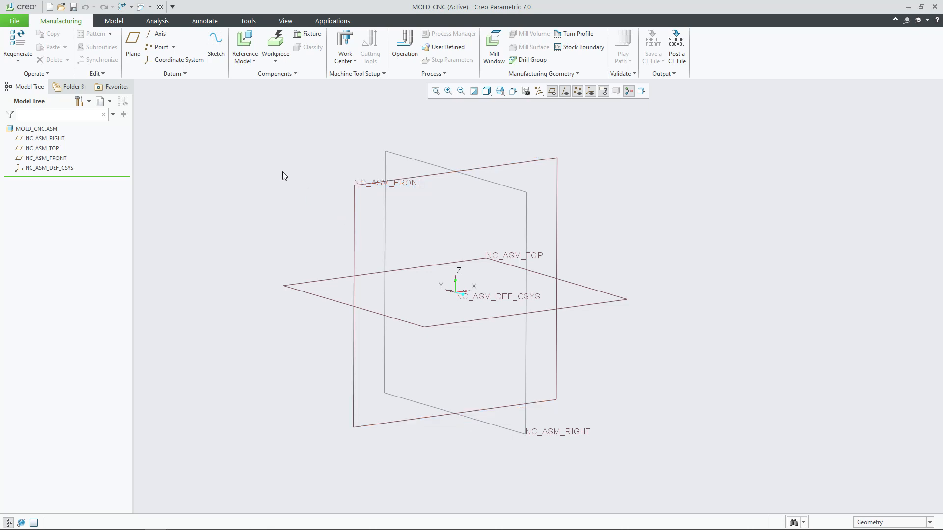
click(250, 43)
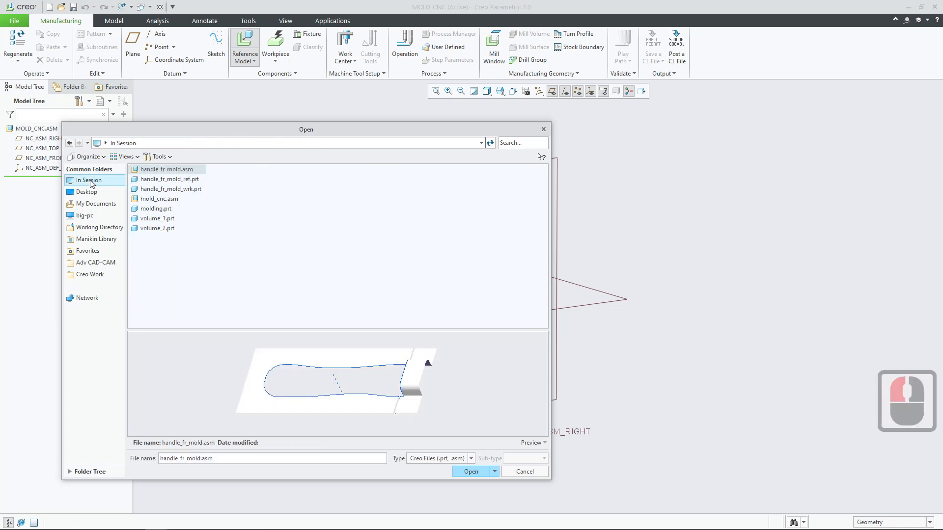
click(154, 229)
click(165, 221)
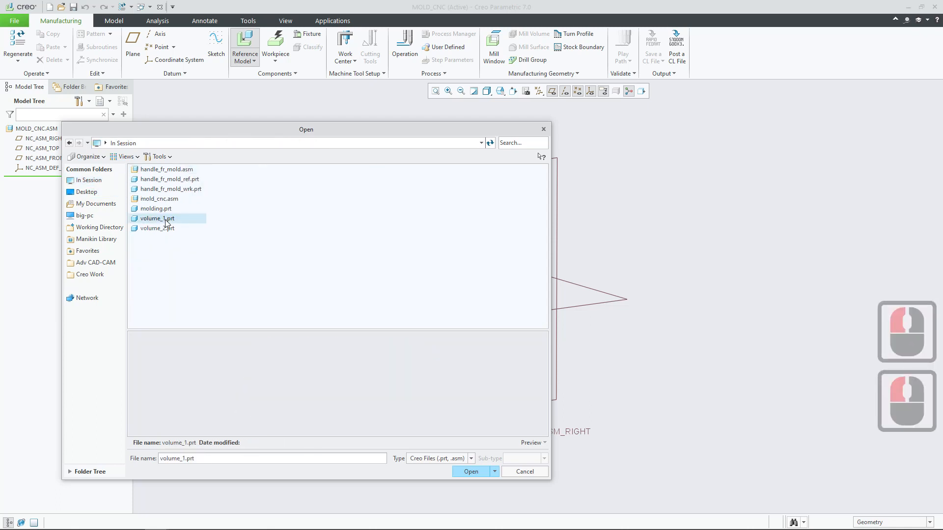
middle_drag(416, 382, 596, 482)
double_click(539, 446)
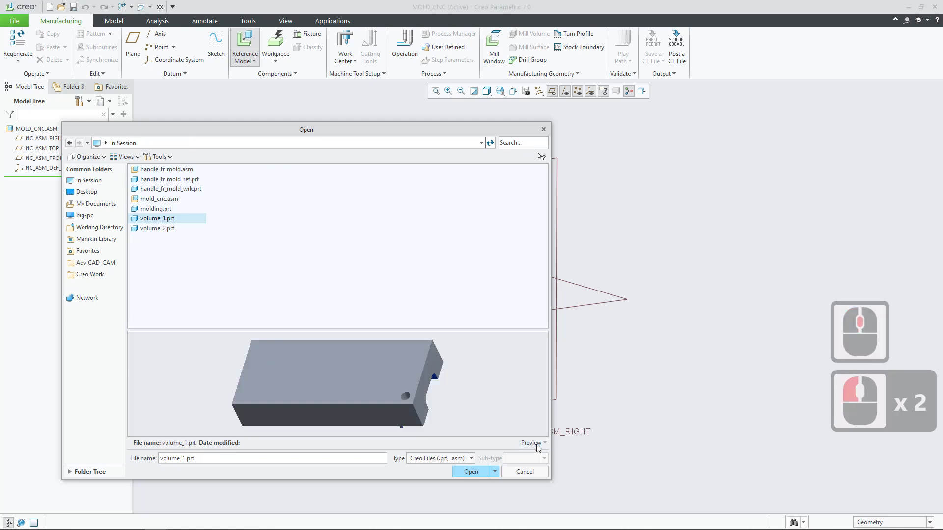
middle_drag(444, 387, 354, 320)
middle_drag(403, 299, 450, 323)
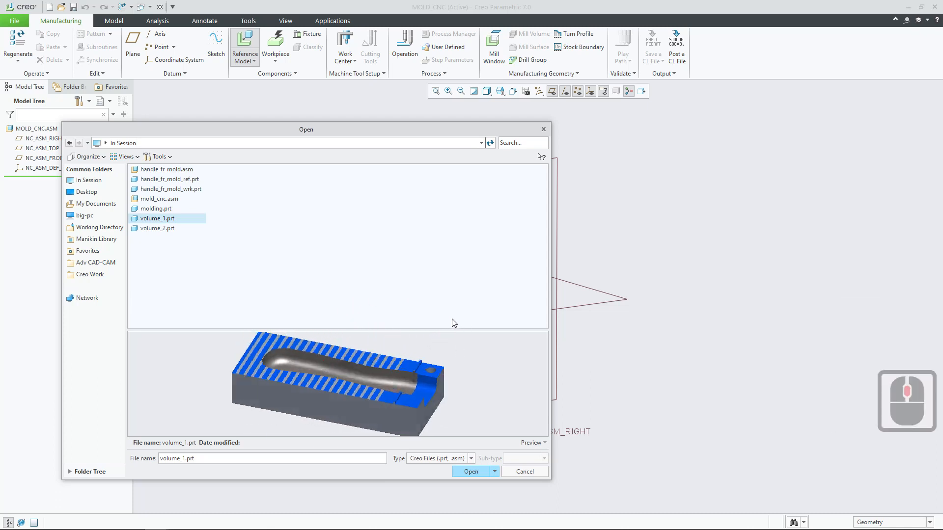
click(473, 472)
Move the reference model clear of the assembly datum planes and rotate it about its long axis so the cavity faces up
middle_drag(454, 397, 429, 435)
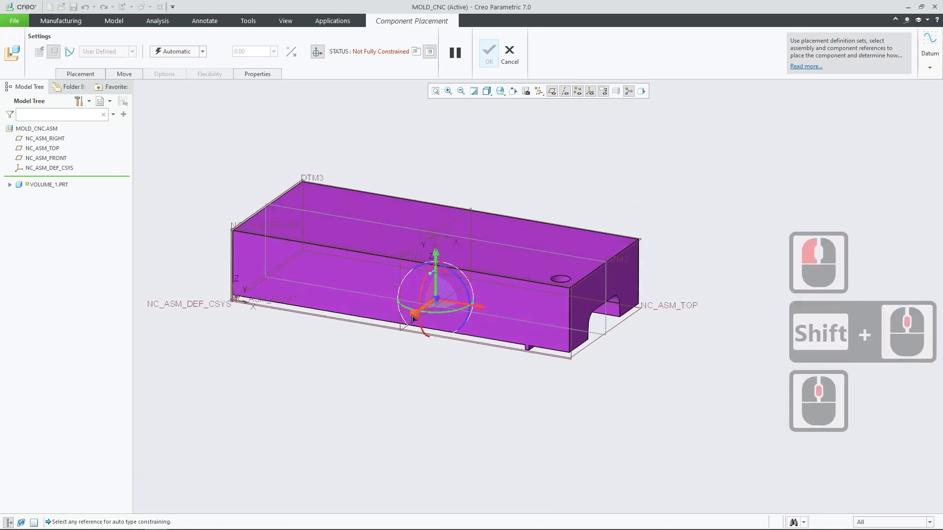
ctrl+alt+middle_drag(444, 334, 303, 405)
ctrl+alt+drag(303, 406, 471, 404)
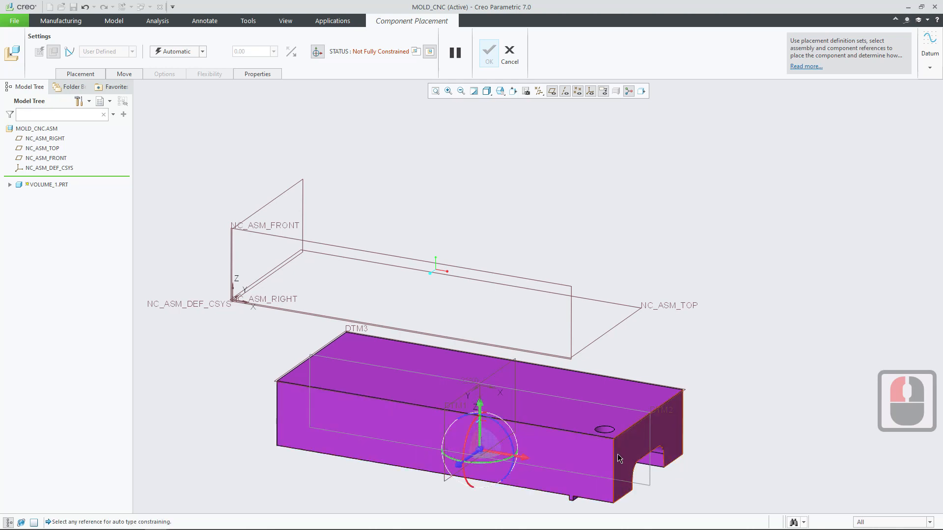
click(203, 52)
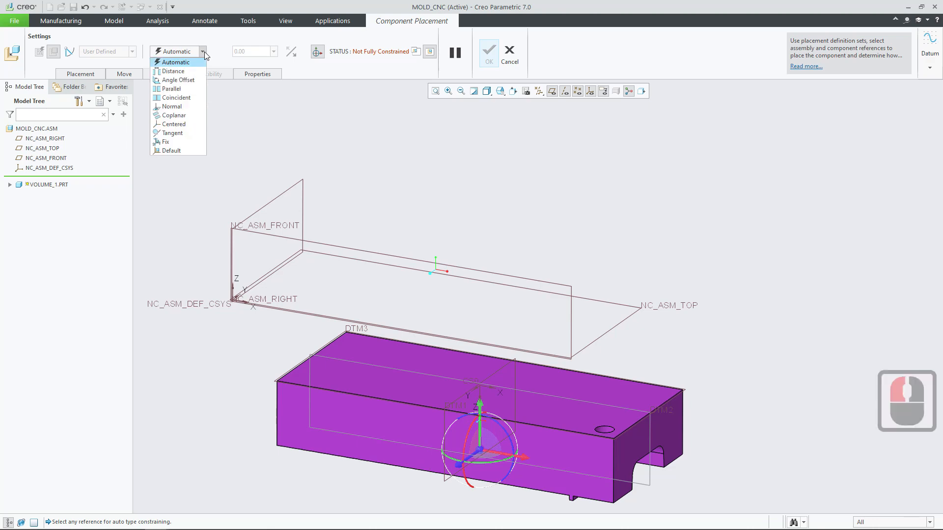
click(183, 158)
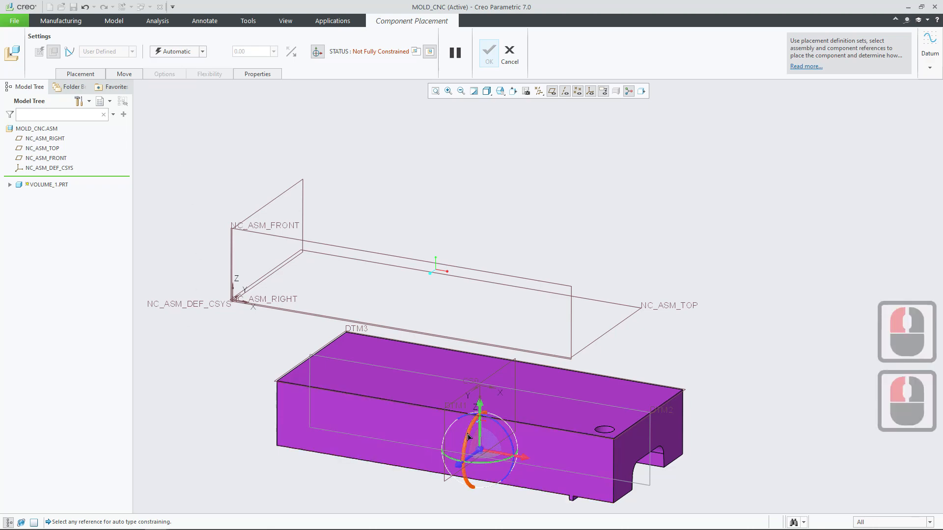
drag(468, 437, 502, 490)
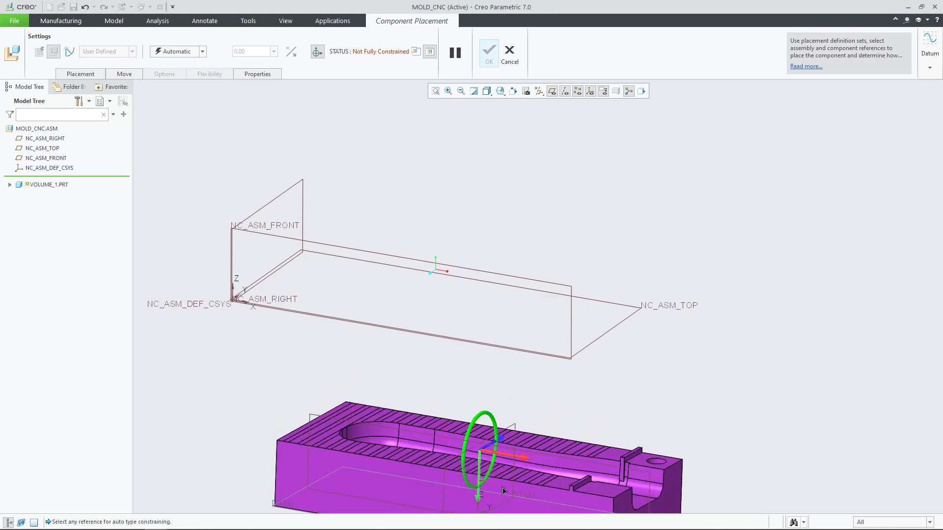
shift+middle_drag(503, 490, 454, 339)
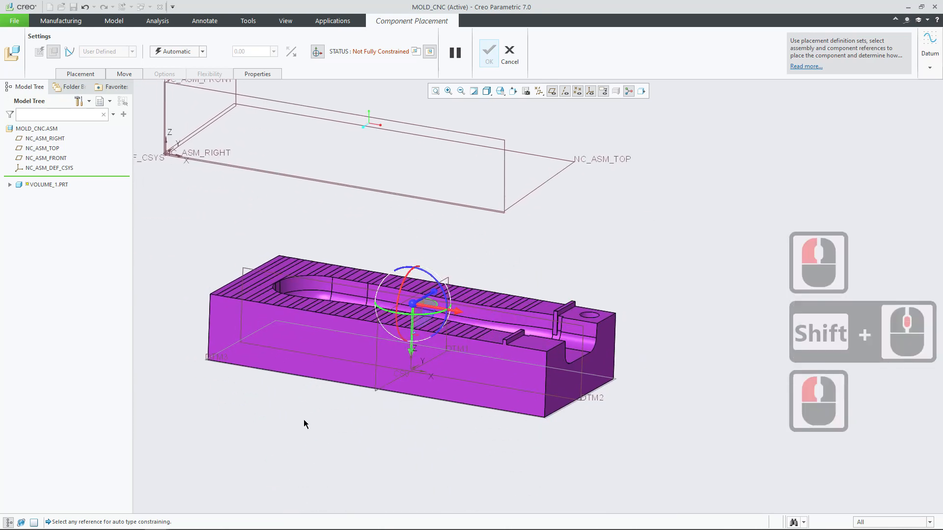
Constrain the reference model's bottom datum plane DTM3 coincident with the assembly plane NC_ASM_TOP
click(204, 358)
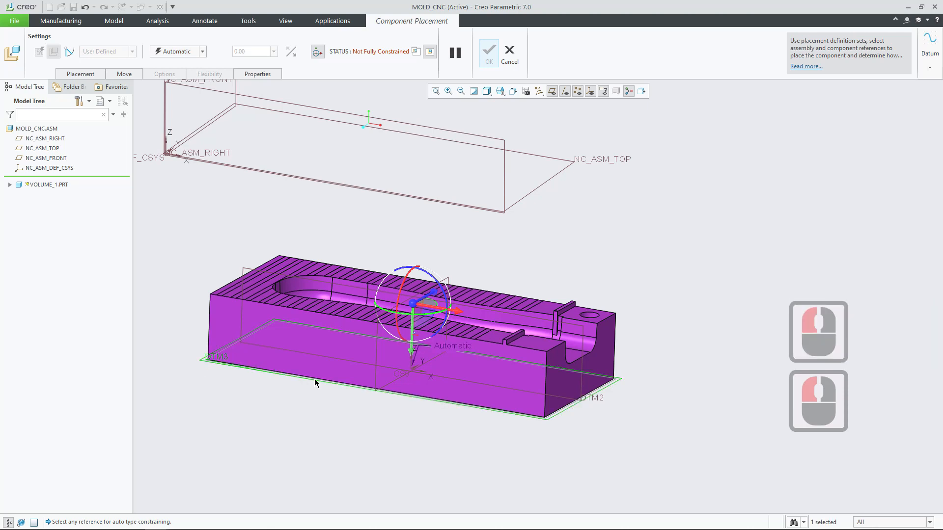
click(556, 175)
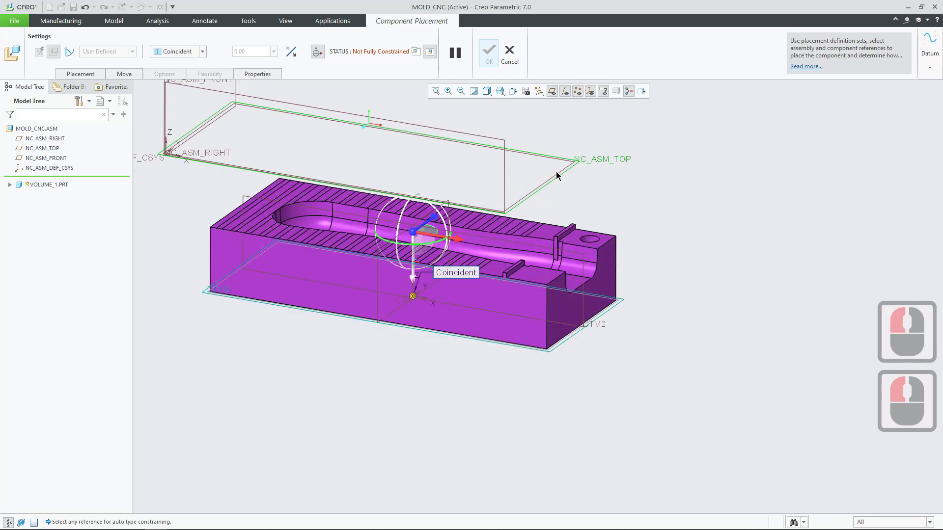
Constrain the small end face of the reference model, opposite the hole, coincident with the assembly plane NC_ASM_RIGHT
middle_drag(427, 255, 464, 270)
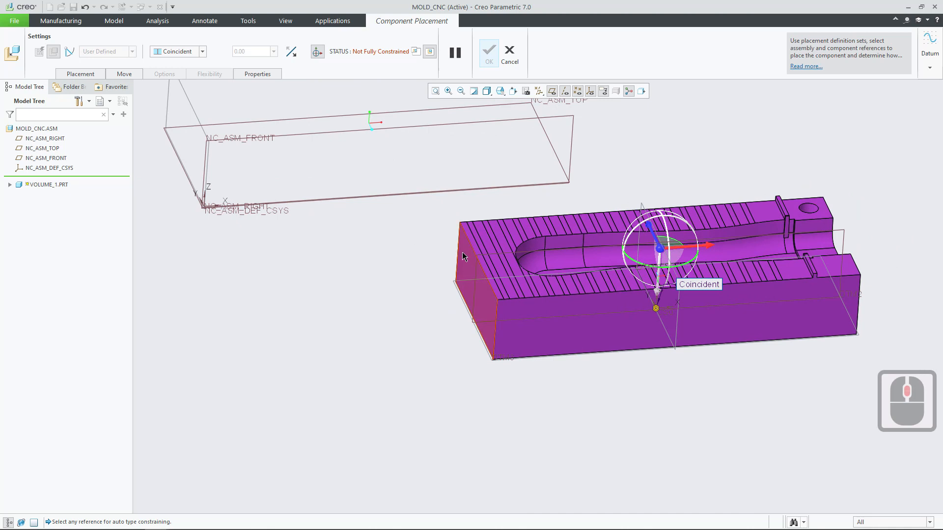
click(462, 255)
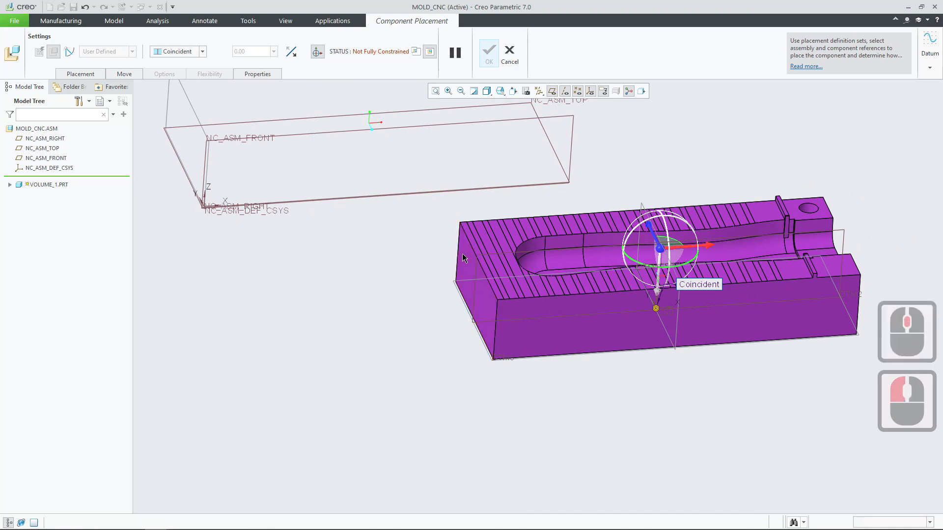
click(196, 119)
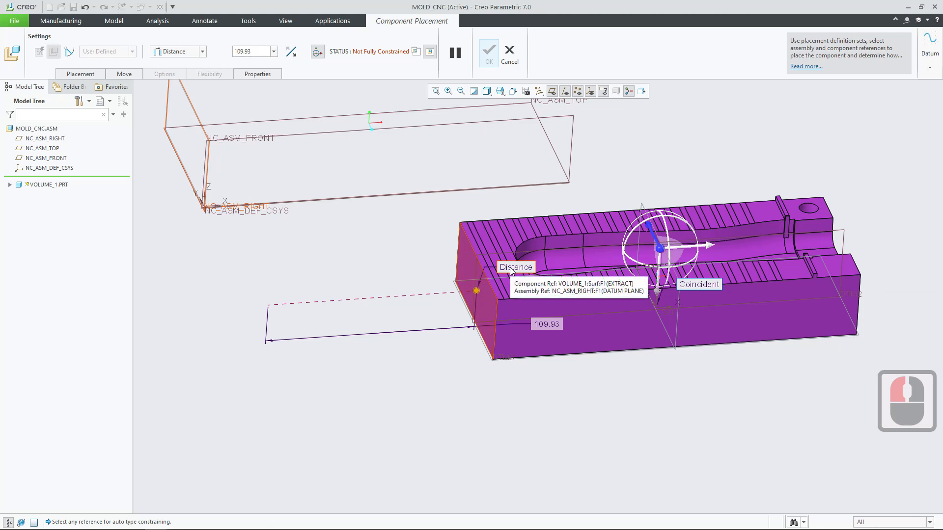
right_click(512, 270)
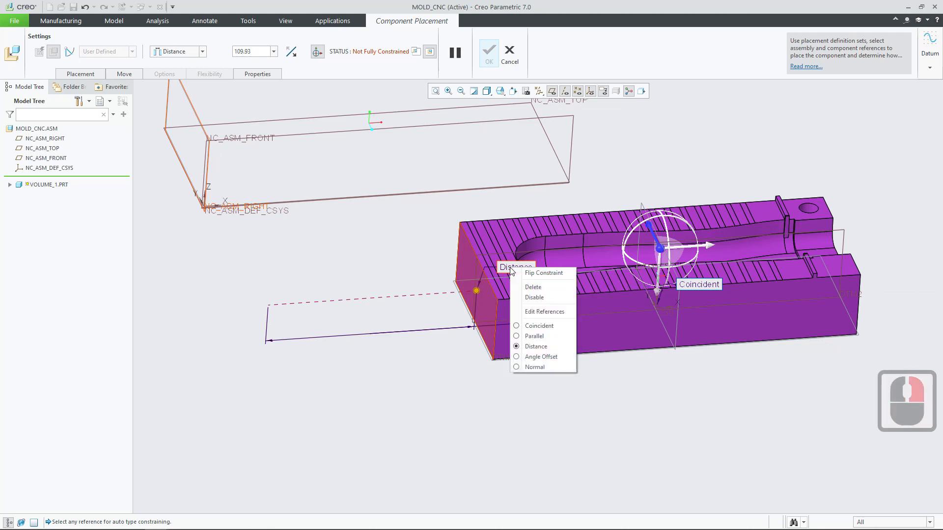
click(516, 326)
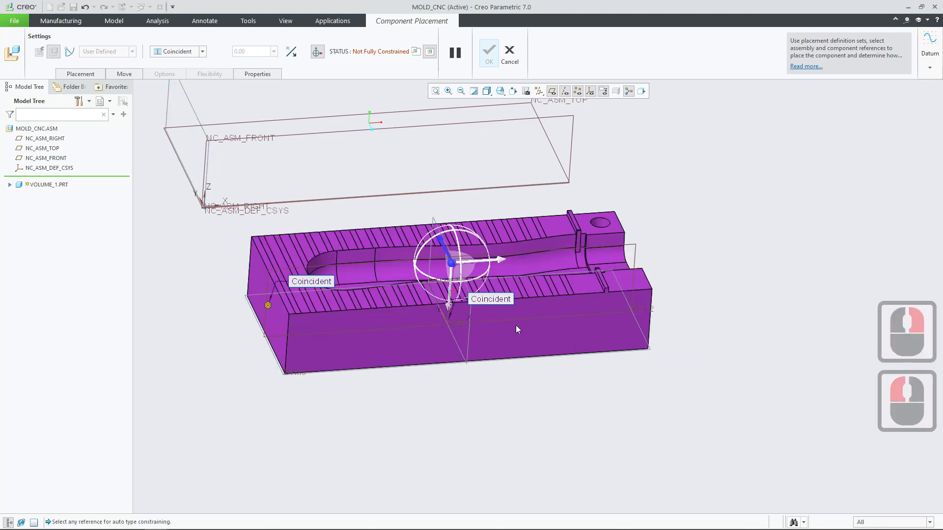
Constrain the reference model's lengthwise datum plane DTM2 coincident with the assembly plane NC_ASM_FRONT
drag(451, 254, 433, 248)
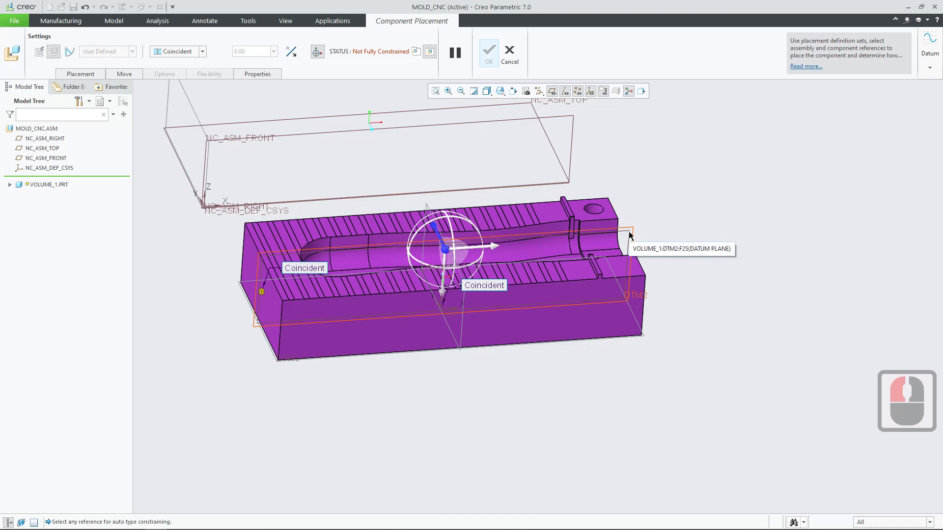
click(629, 234)
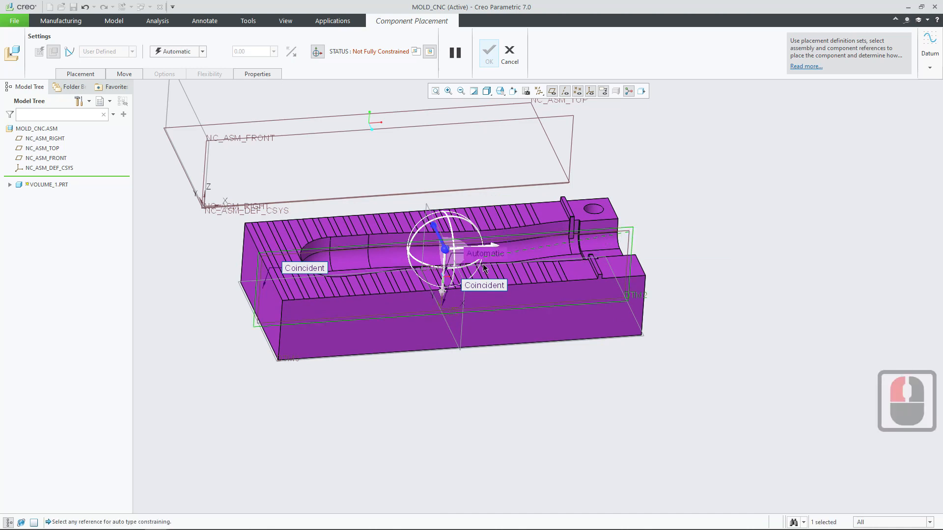
scroll(484, 269, down, 3)
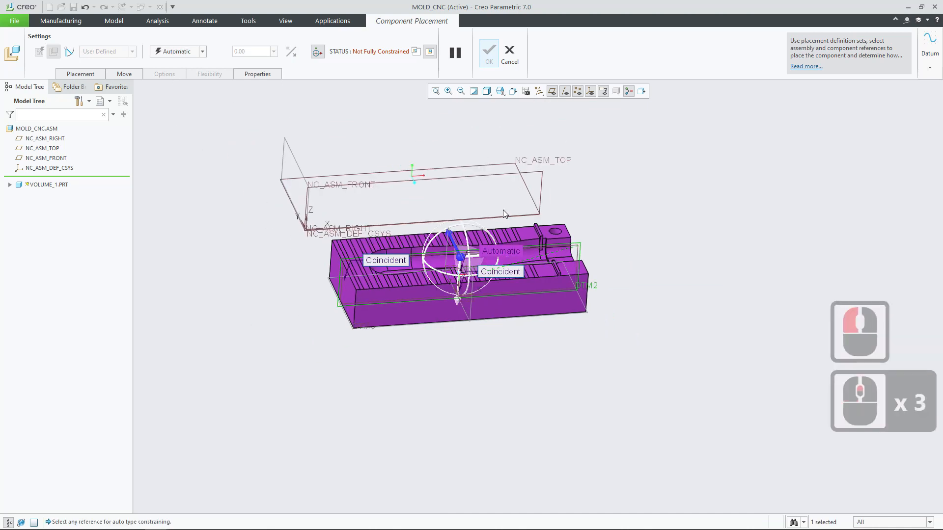
click(535, 170)
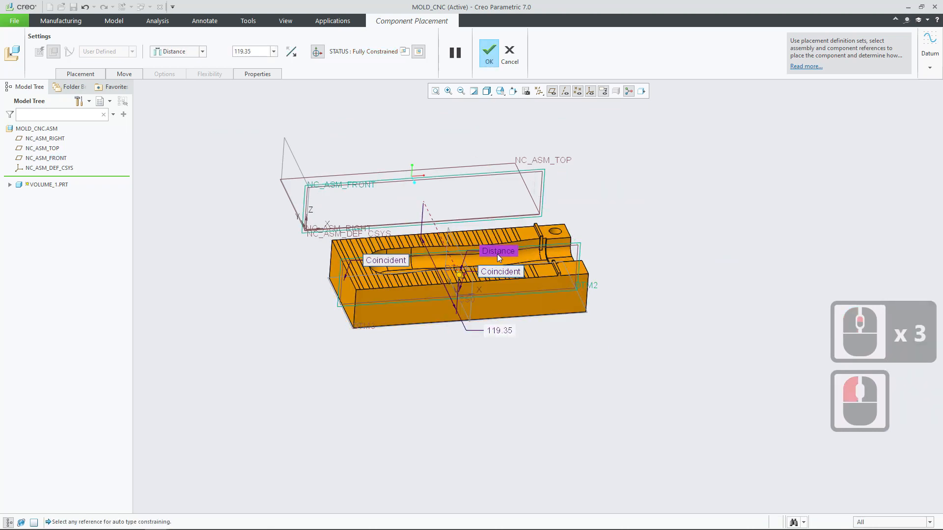
scroll(496, 252, up, 2)
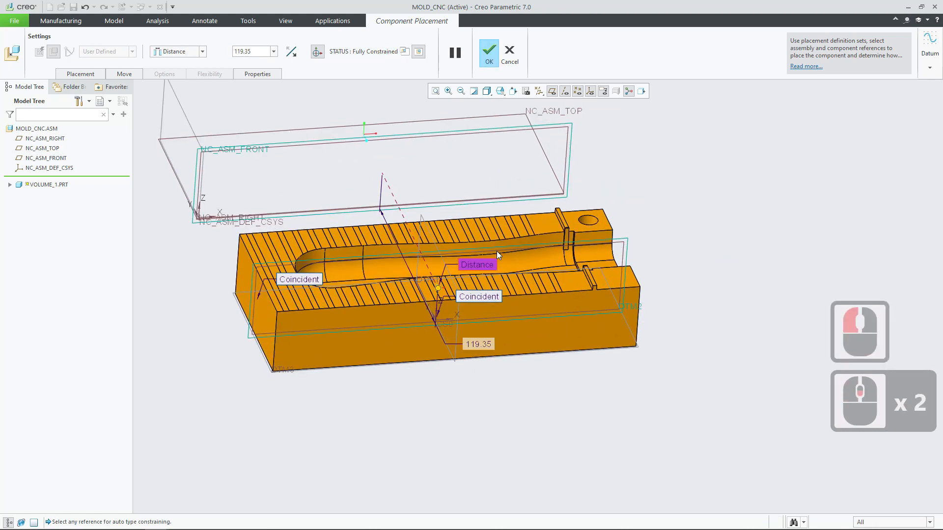
right_click(477, 268)
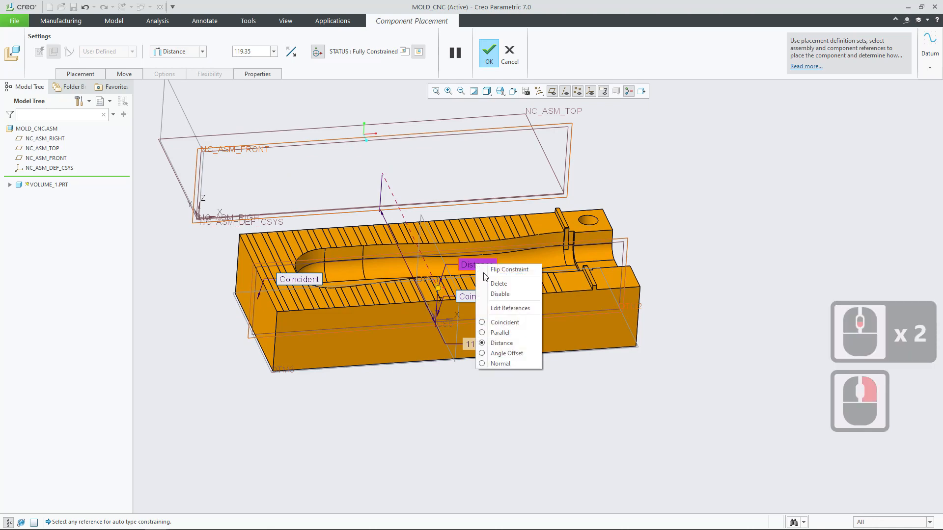
click(505, 323)
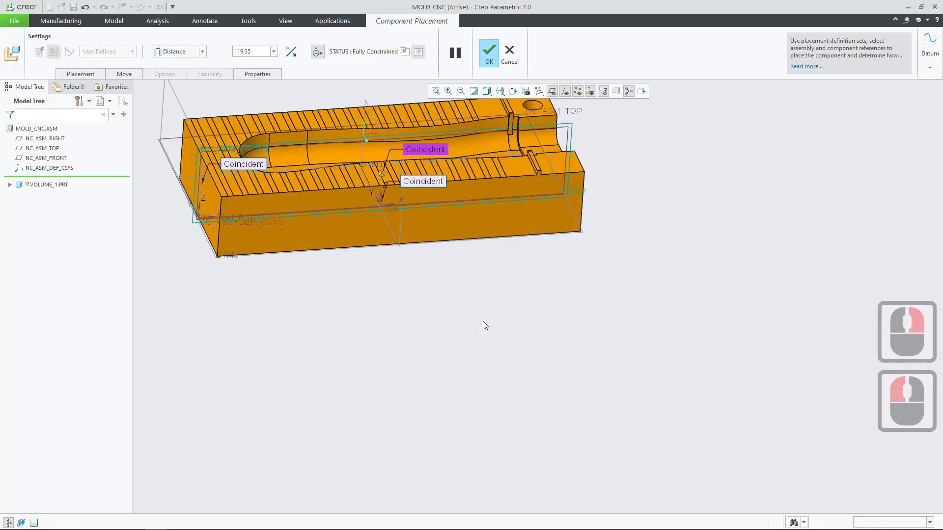
Finish placing the reference model and accept the absolute accuracy of 1.0000e-03 mm for the MOLD_CNC assembly
mouse_move(484, 311)
middle_down()
mouse_move(509, 290)
mouse_move(476, 280)
mouse_move(457, 303)
mouse_move(467, 288)
mouse_move(483, 319)
mouse_move(481, 303)
middle_up()
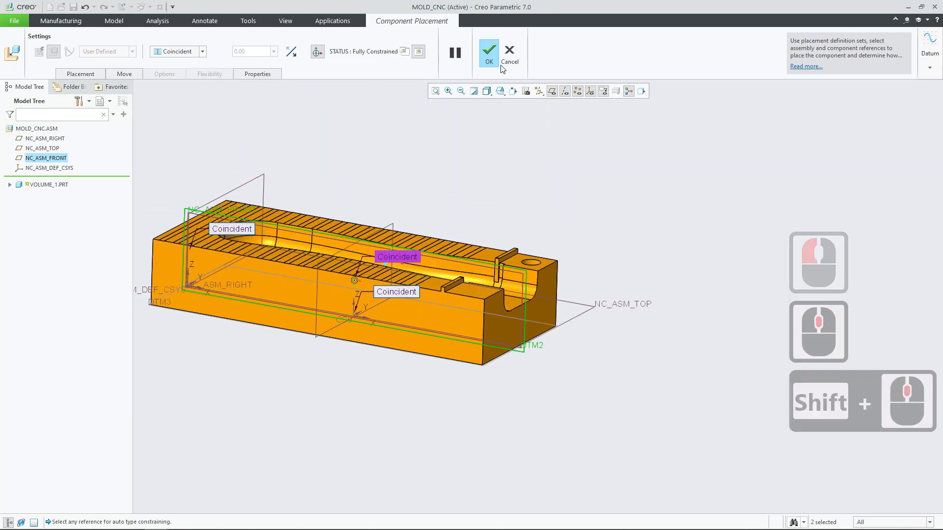
click(489, 55)
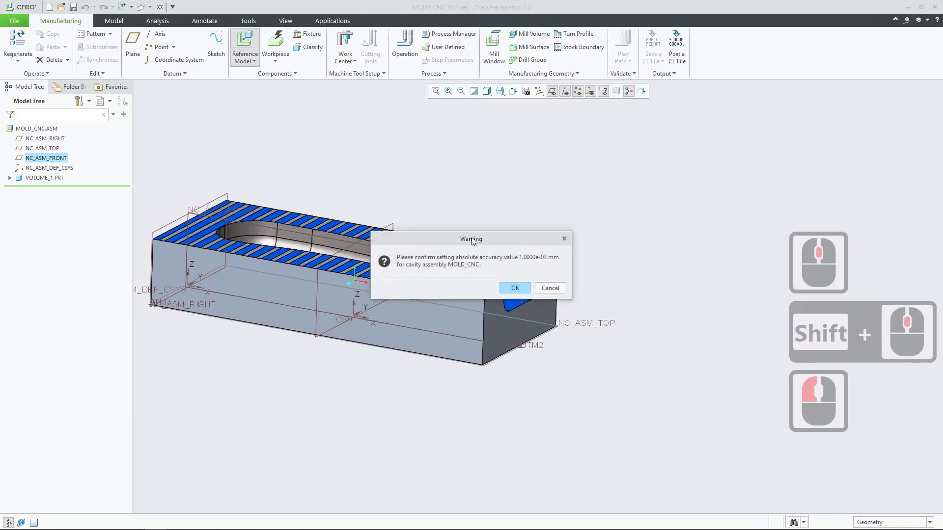
drag(472, 241, 384, 138)
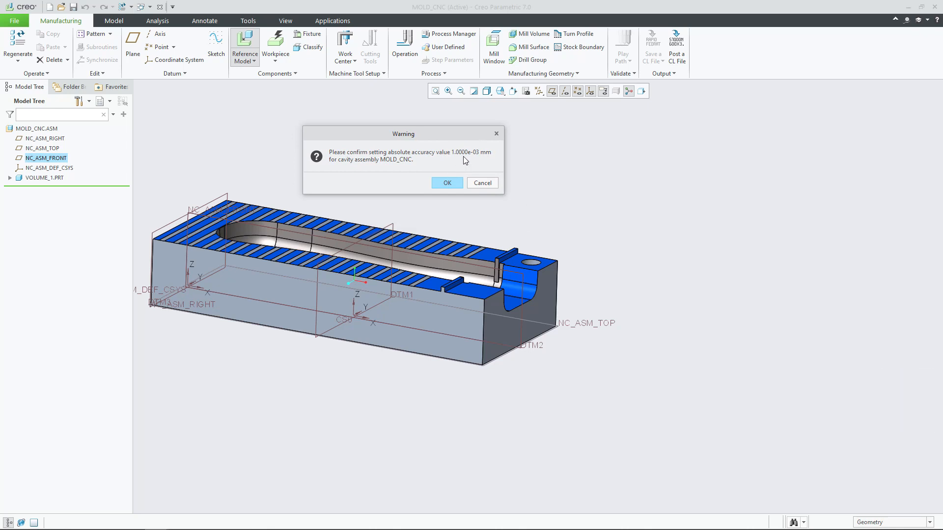
click(448, 184)
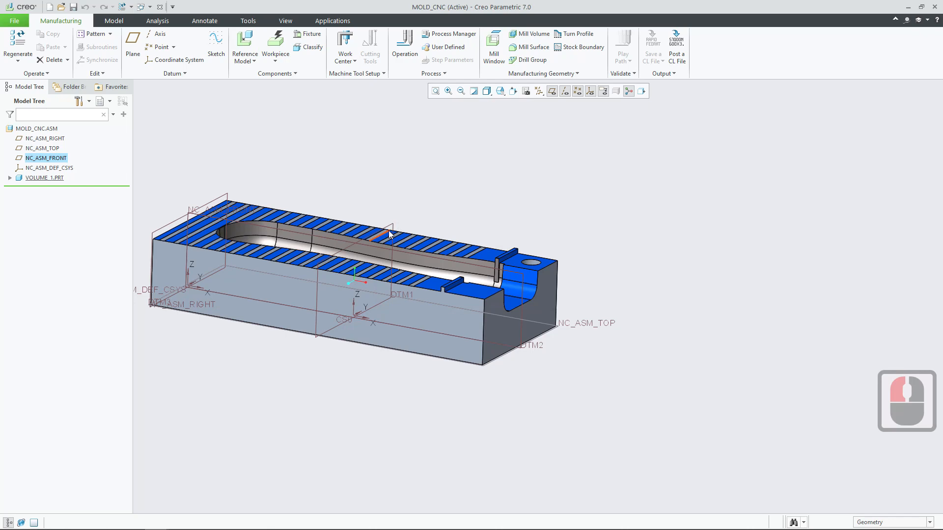
Start an automatic rectangular workpiece around the reference model and open its size and offset options
middle_drag(415, 236, 334, 264)
scroll(338, 265, up, 2)
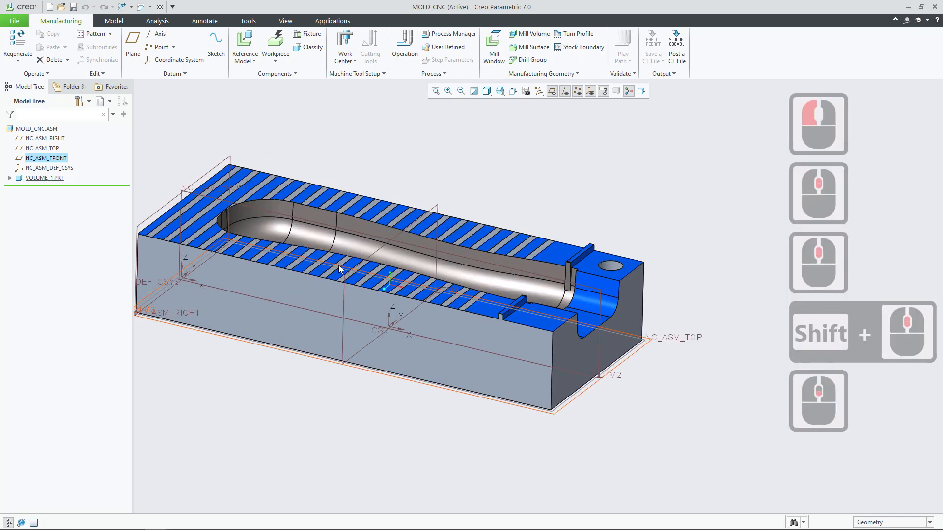
shift+middle_drag(403, 272, 398, 273)
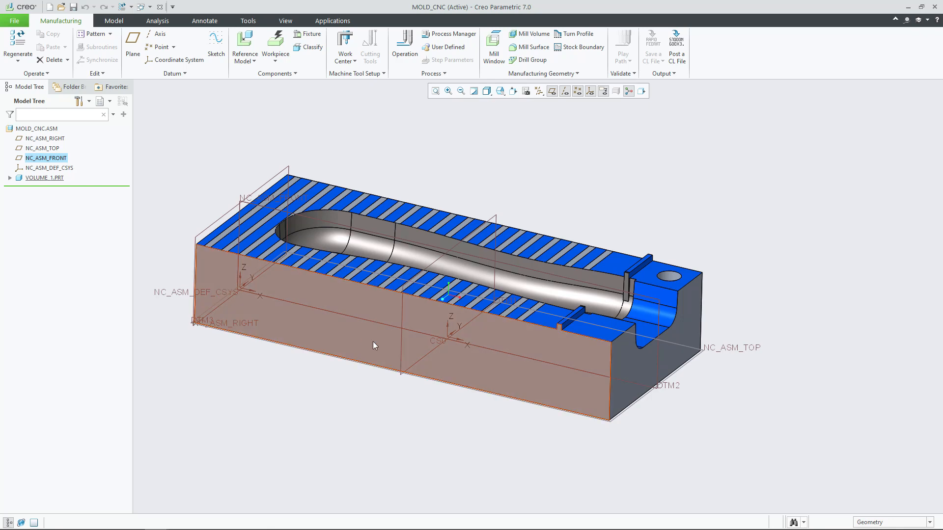
click(283, 43)
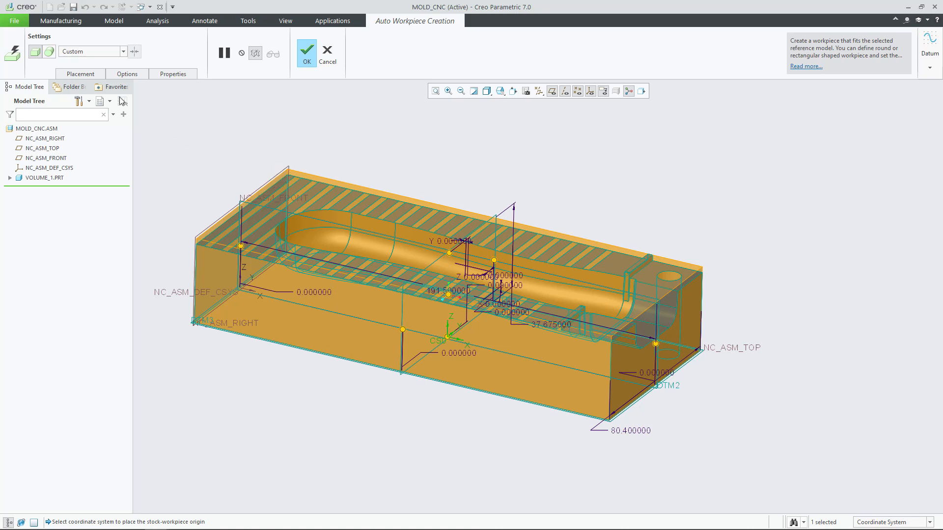
click(127, 74)
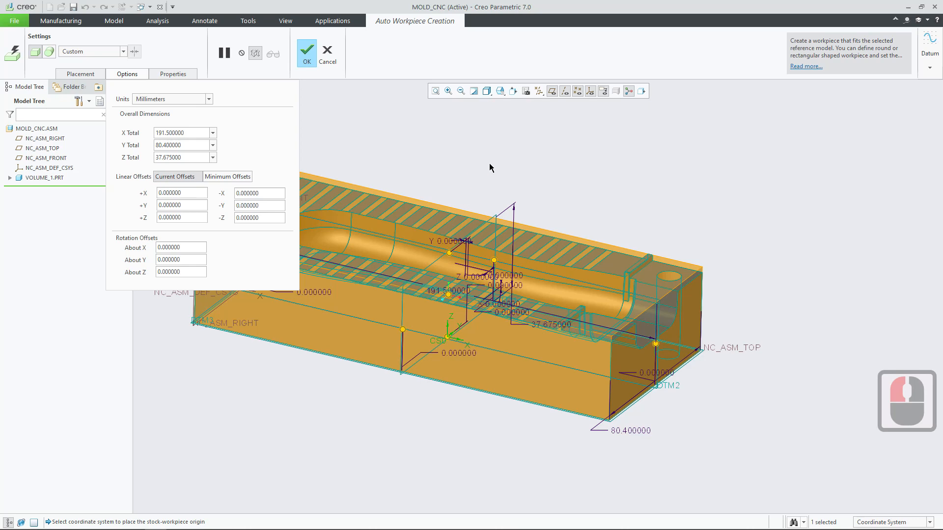
shift+middle_drag(489, 164, 567, 240)
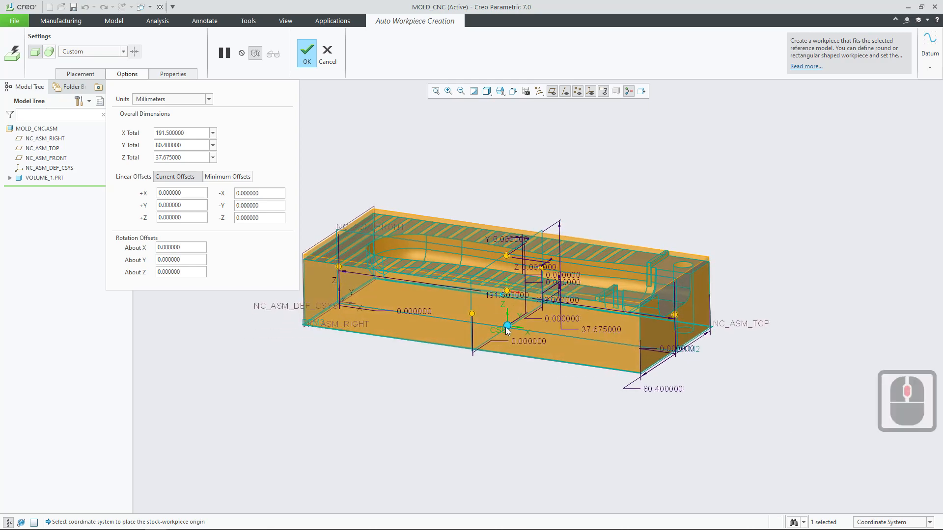
Extend the workpiece below the reference model with a -Z offset of 10 mm
drag(508, 325, 509, 433)
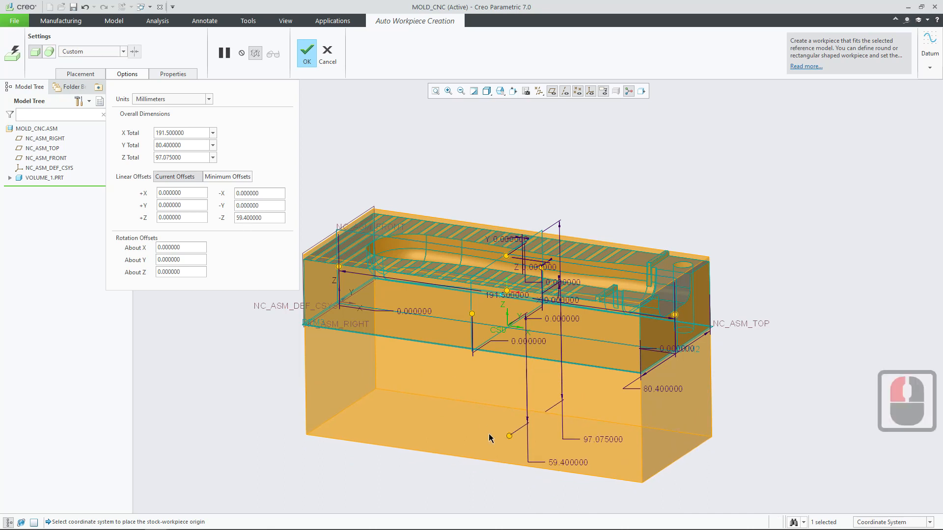
drag(510, 435, 518, 392)
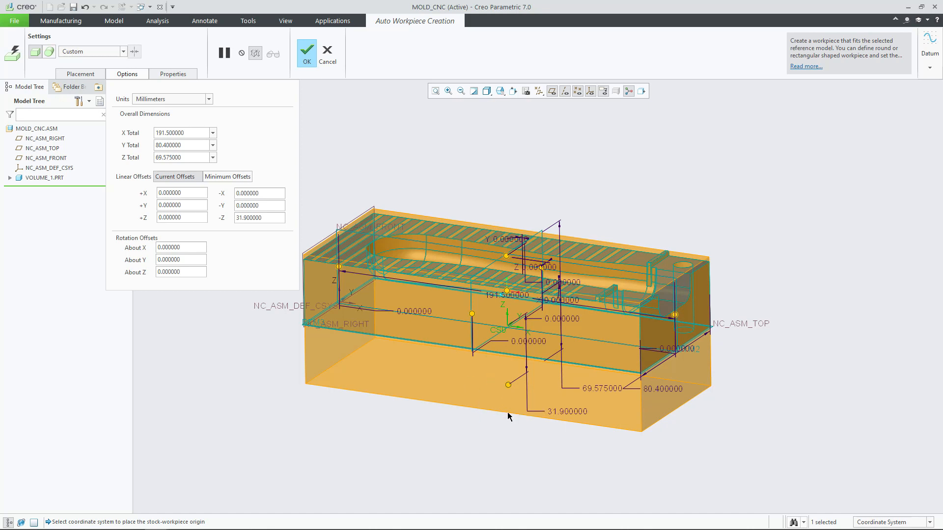
drag(508, 385, 509, 349)
click(570, 376)
double_click(569, 373)
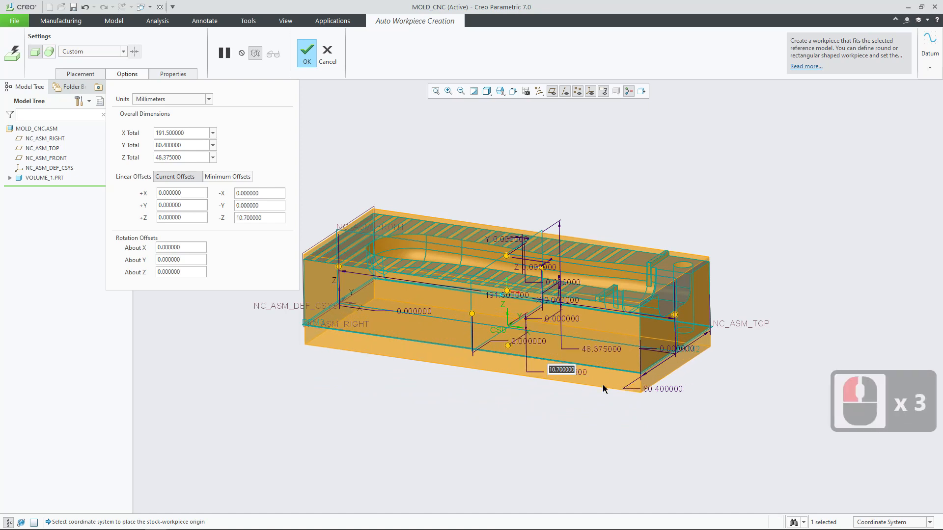
text(10)
key(Return)
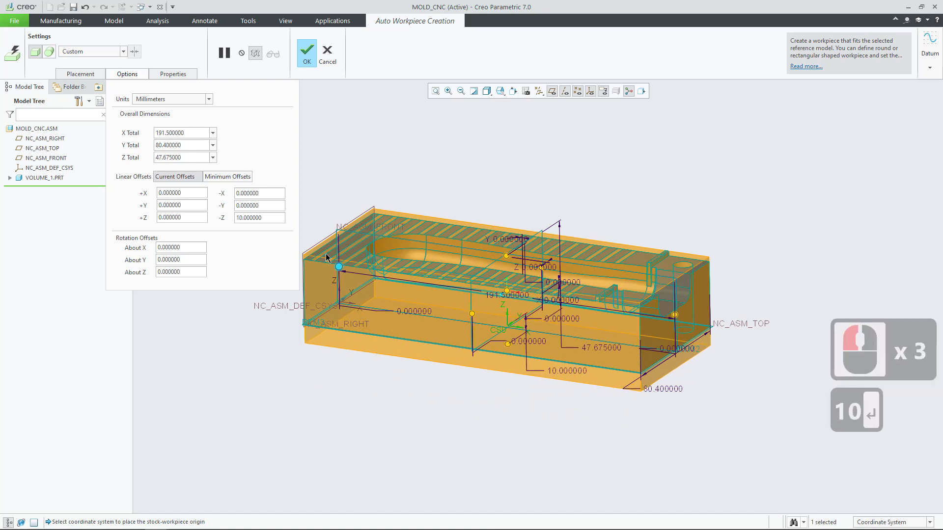
Add stock above the reference model by setting the workpiece's +Z offset to 3 mm
click(196, 218)
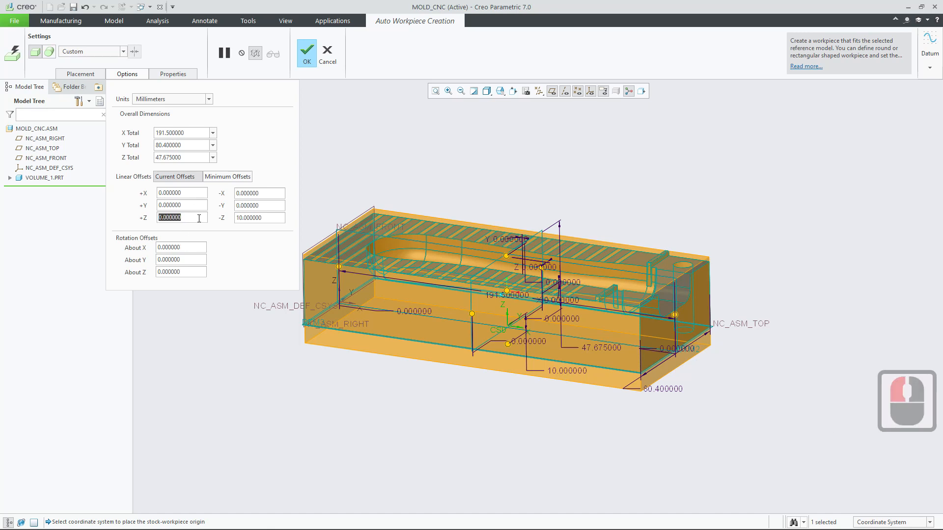
text(3)
key(Return)
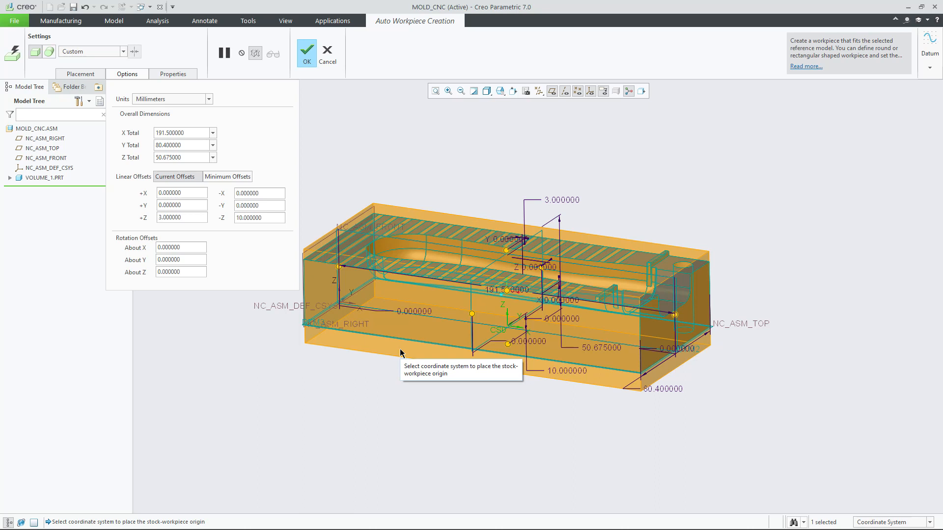
Try a +Z offset of 0.2 mm for the workpiece and set it back to 3 mm
double_click(554, 207)
text(0.2)
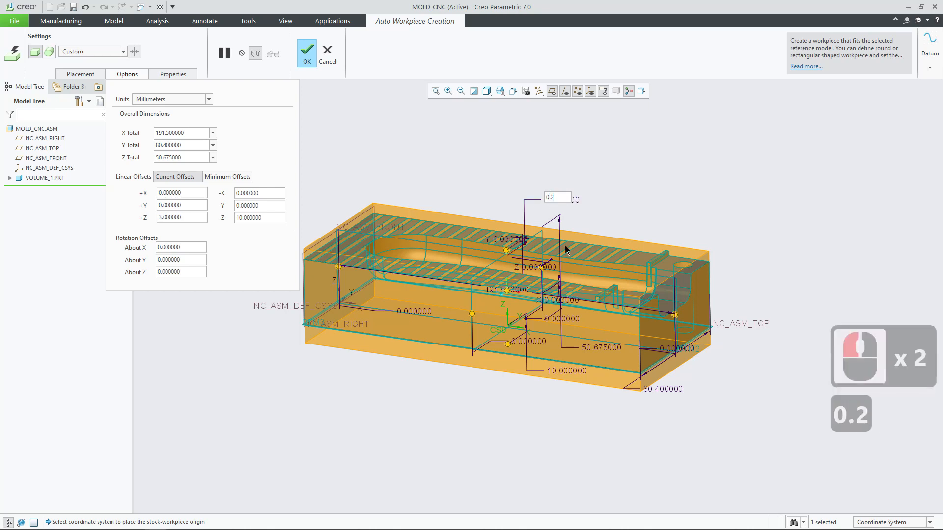
key(Return)
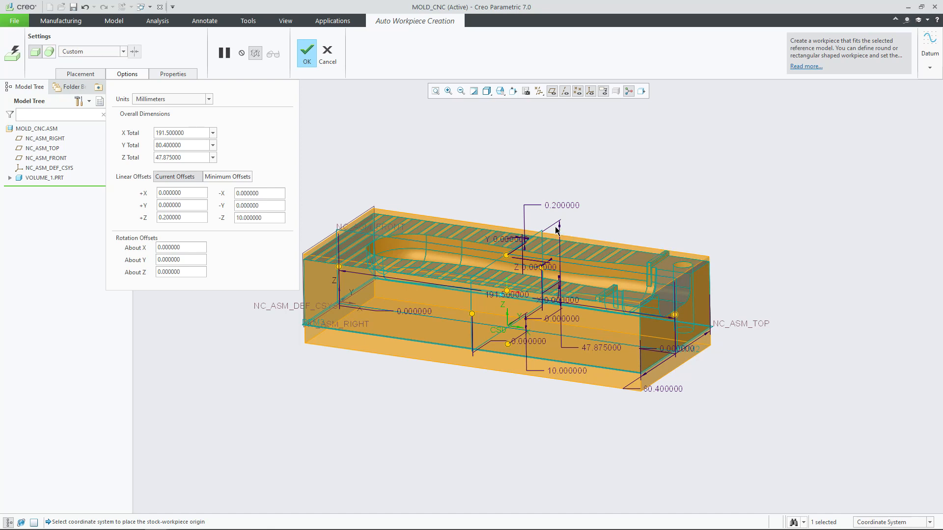
double_click(559, 211)
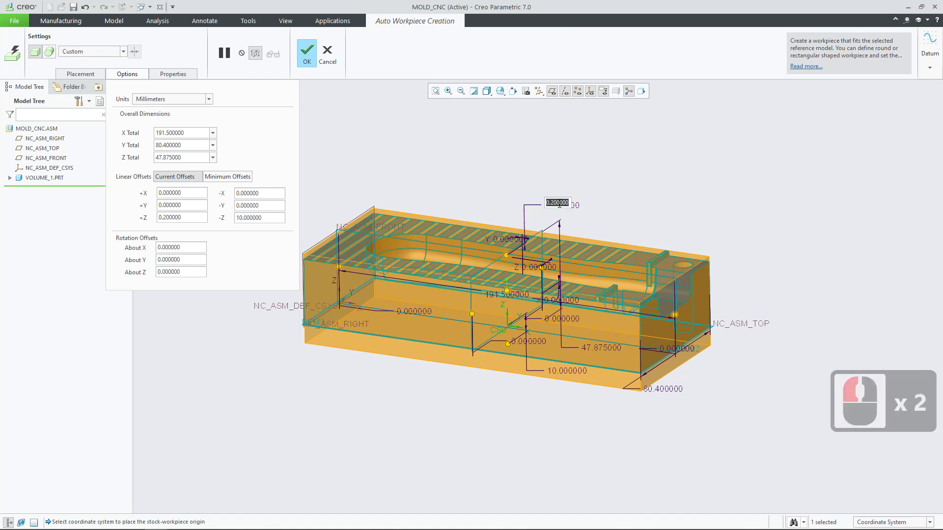
text(3)
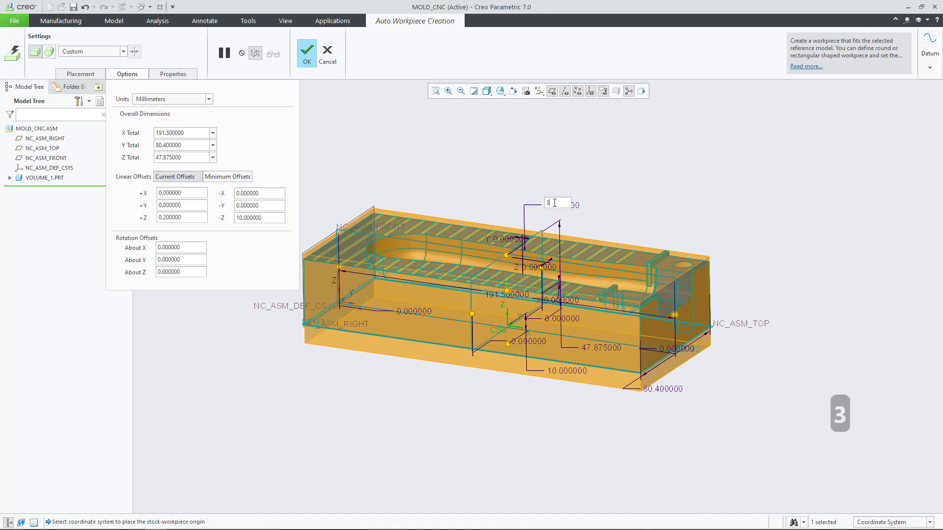
key(Return)
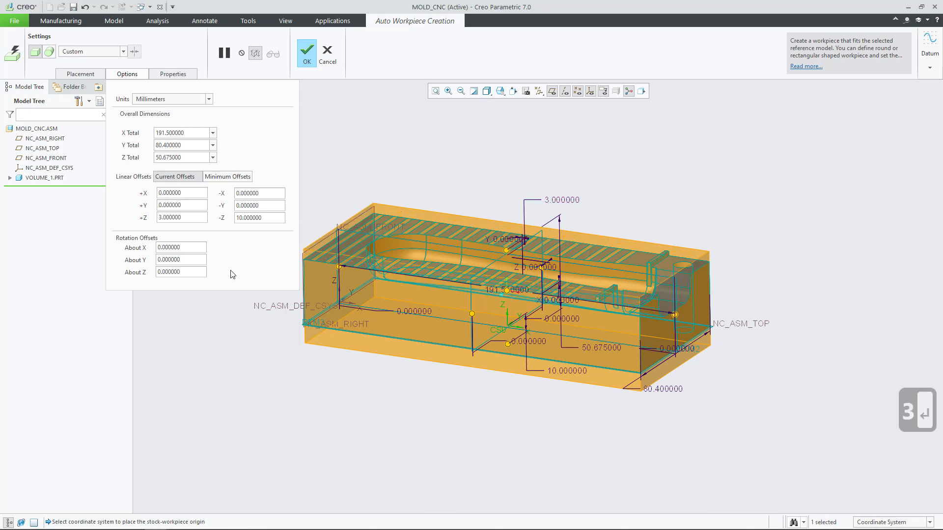
Add stock at both long ends of the workpiece by setting the +X and -X offsets to 3 mm
click(195, 193)
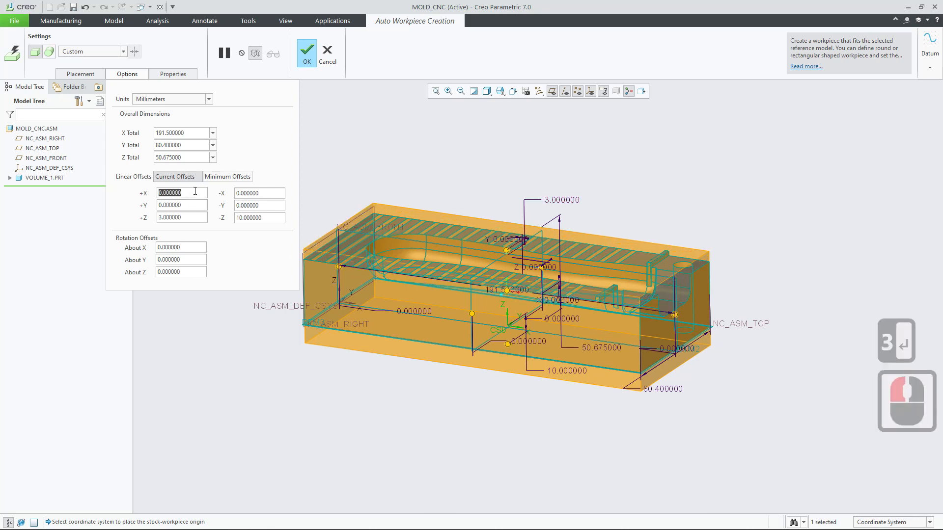
text(3)
click(261, 193)
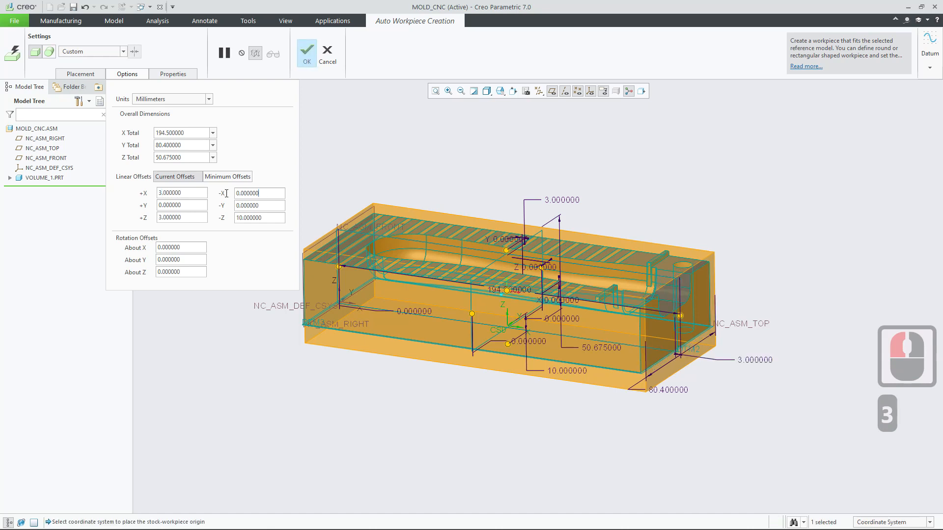
text(3)
click(258, 205)
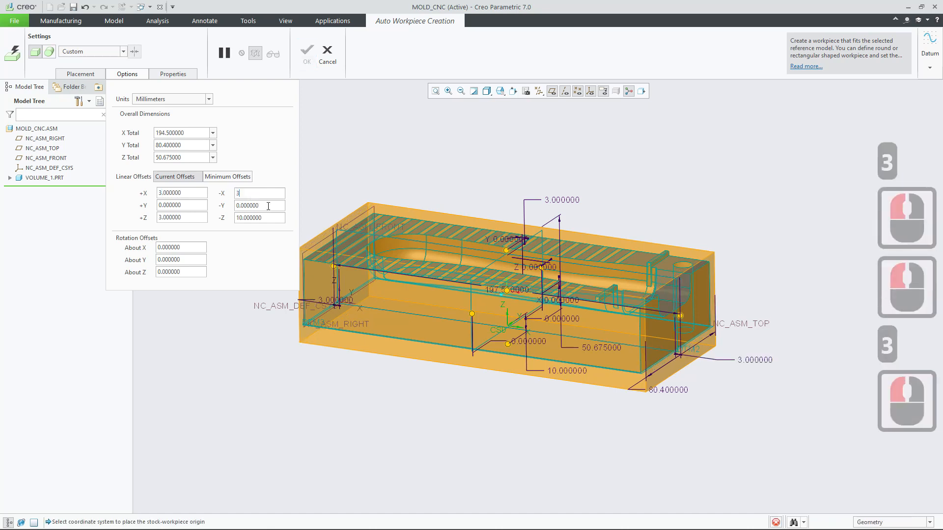
Add stock along both long sides of the workpiece by setting the -Y and +Y offsets to 3 mm
click(258, 205)
text(3)
click(156, 202)
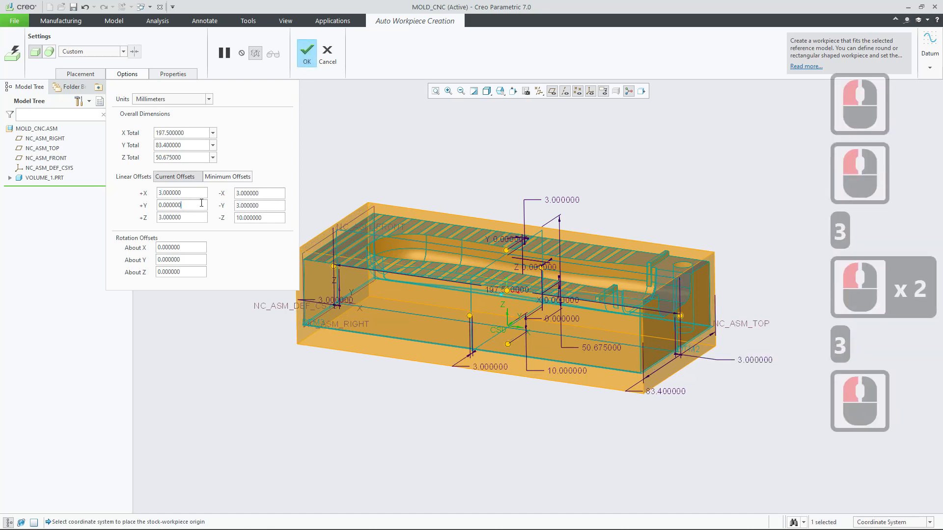
text(3)
double_click(193, 192)
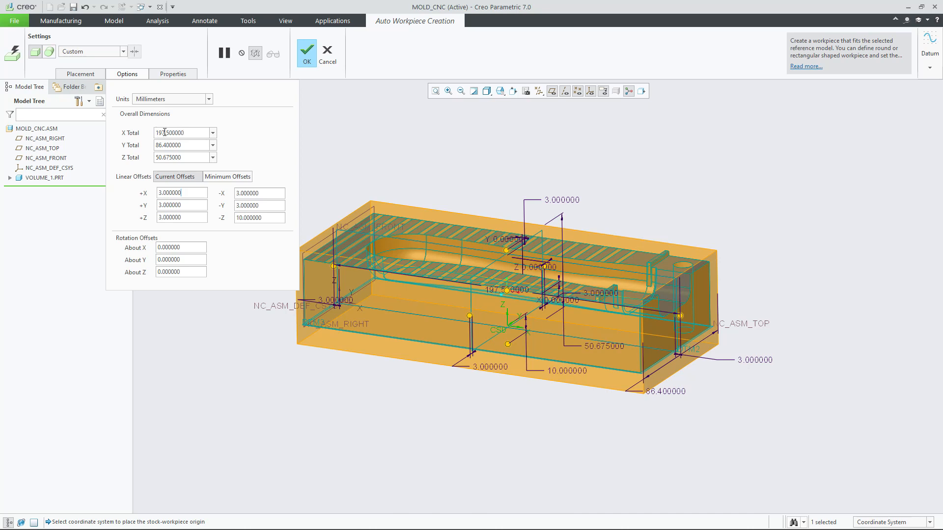
Set the workpiece's overall Z total to 51 mm
click(188, 133)
click(166, 132)
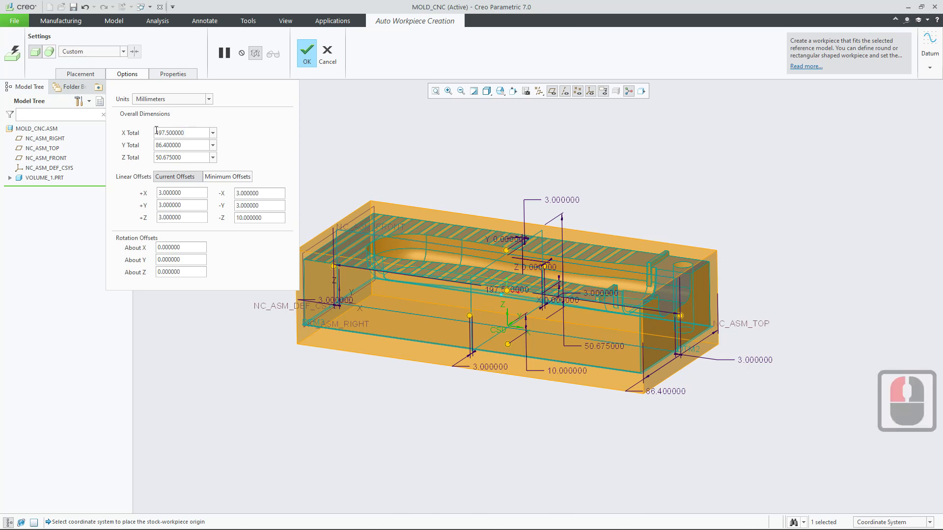
drag(156, 132, 193, 130)
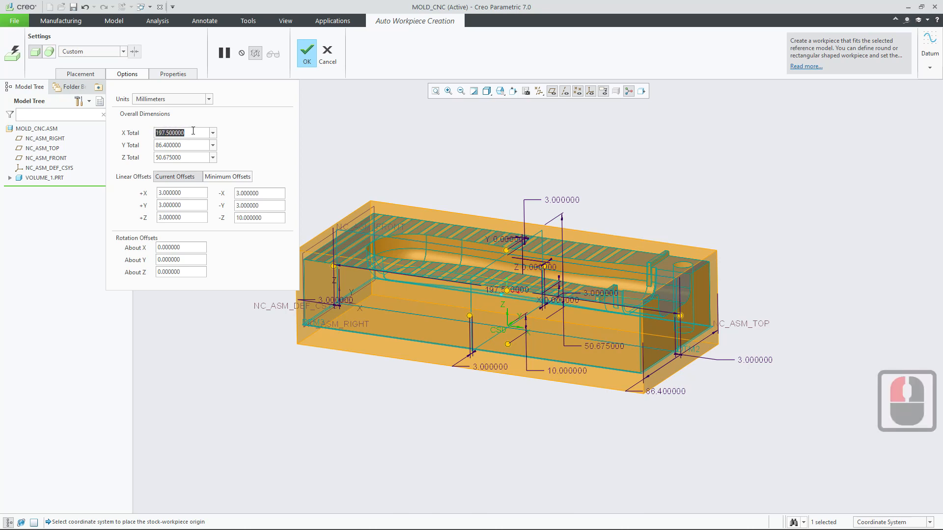
double_click(162, 157)
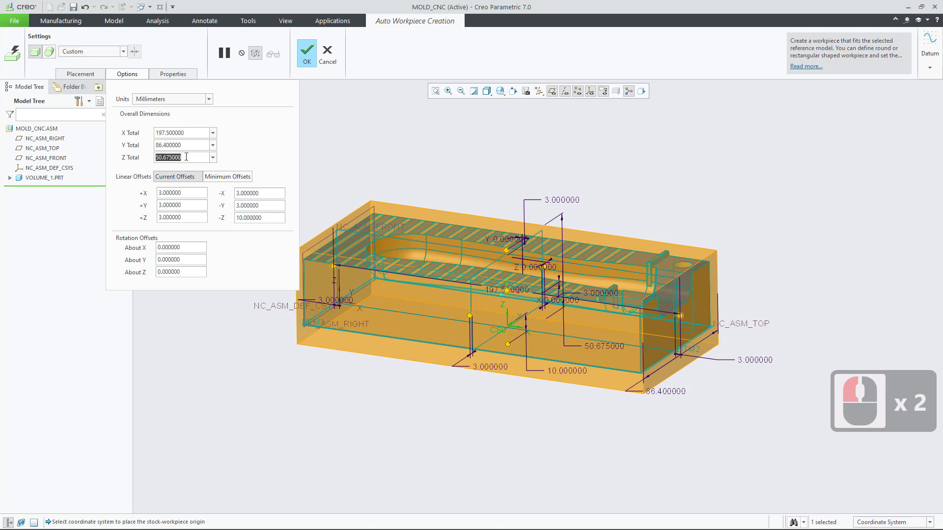
click(171, 158)
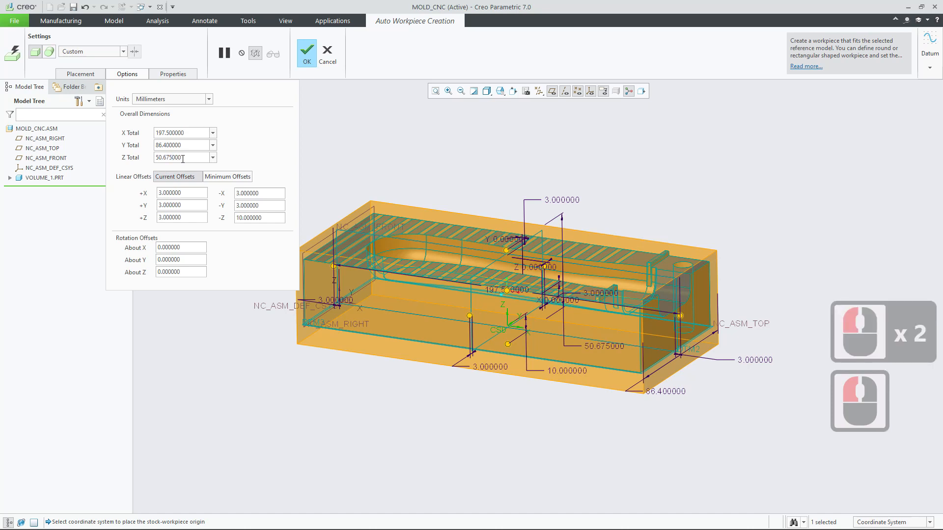
click(190, 157)
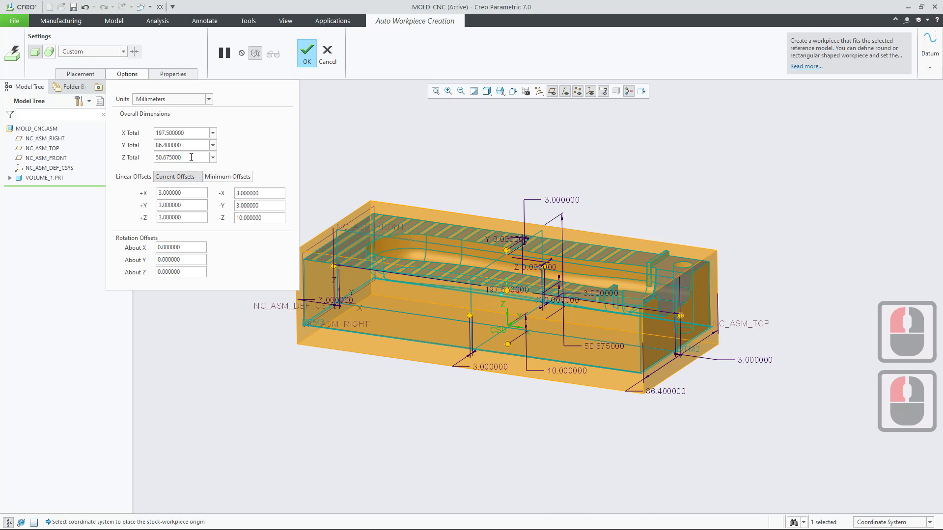
double_click(191, 157)
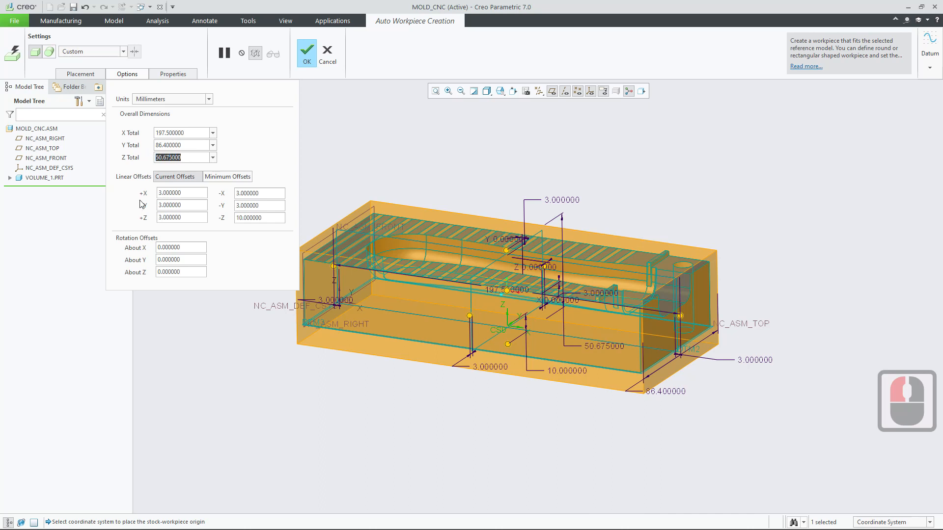
text(51)
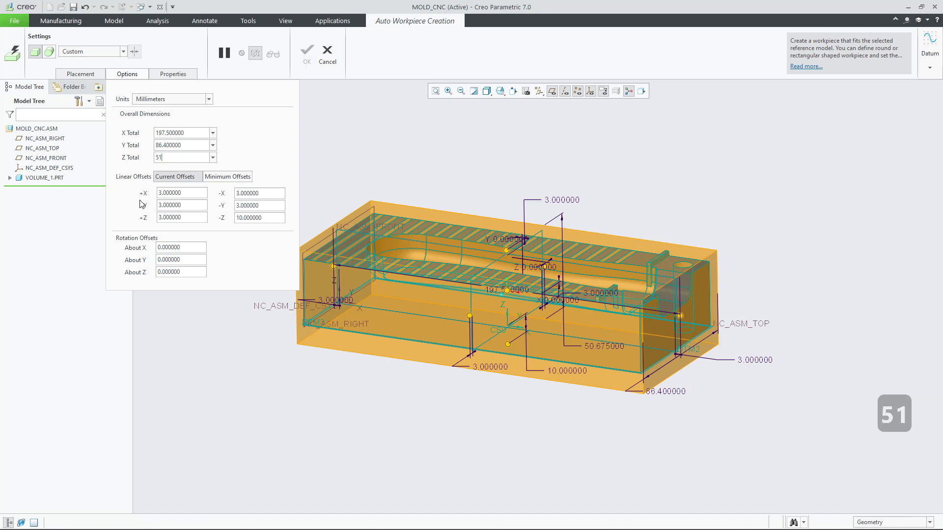
key(Return)
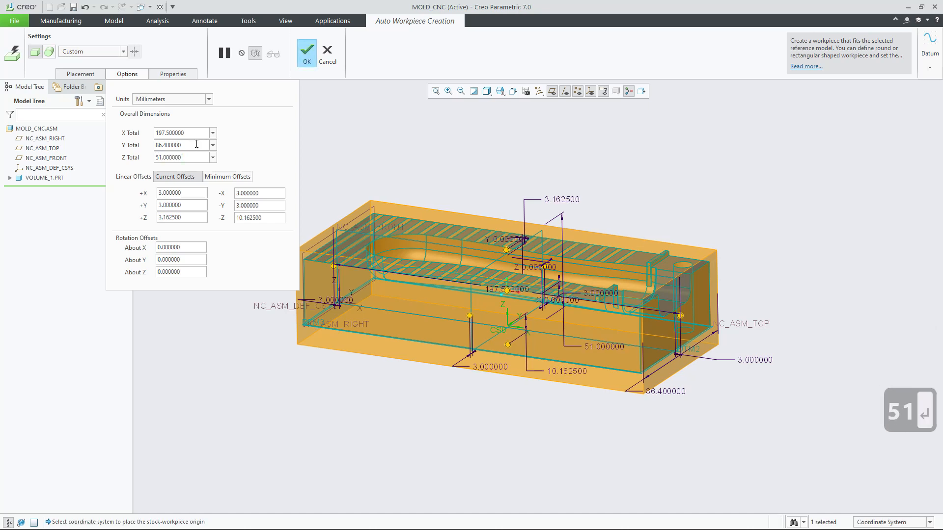
Set the workpiece's overall Y total to 87 mm and X total to 198 mm, and create the workpiece
drag(183, 146, 150, 147)
text(87)
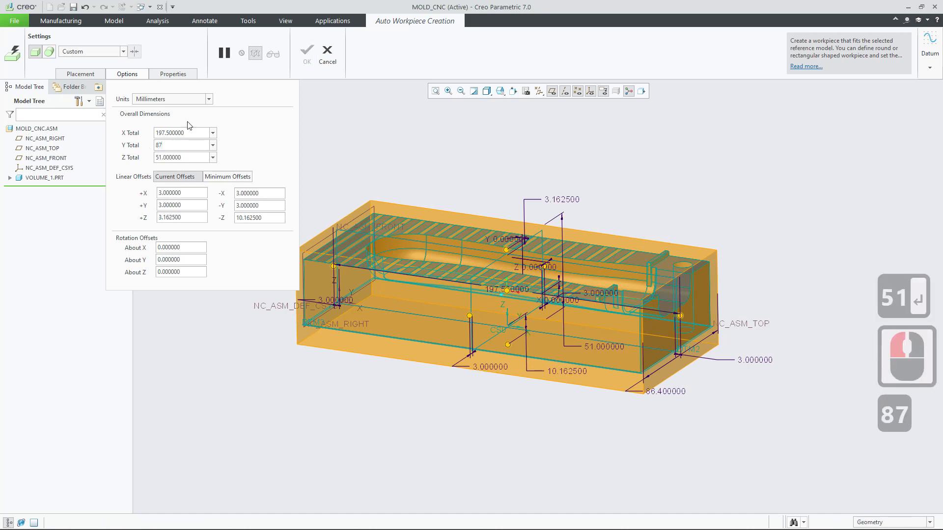
double_click(201, 129)
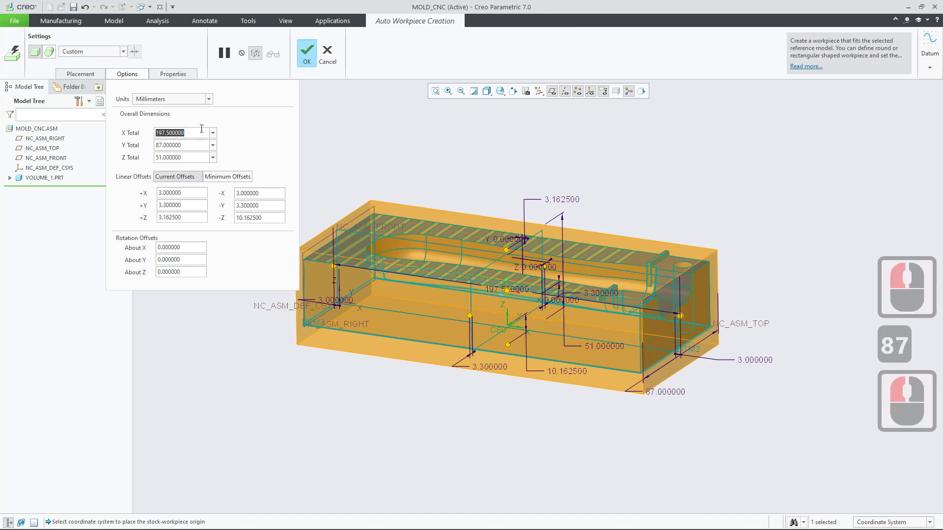
text(198)
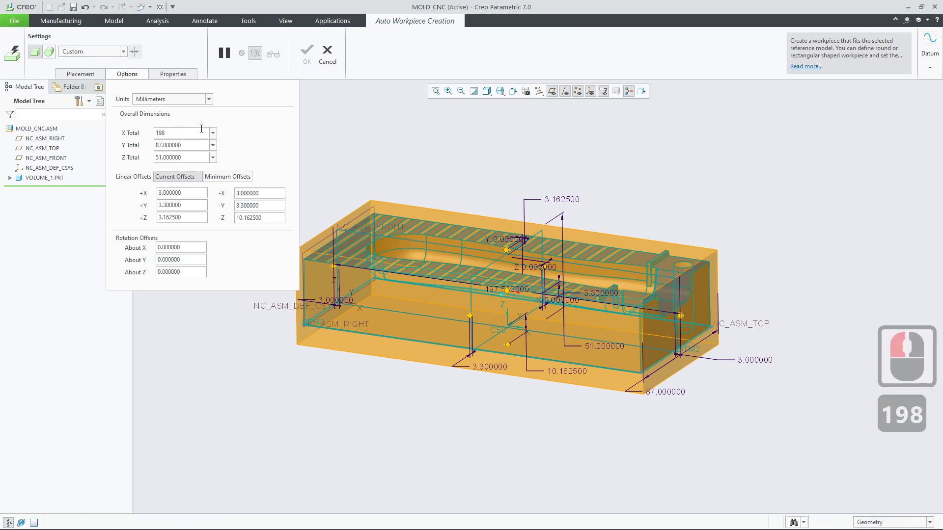
key(Return)
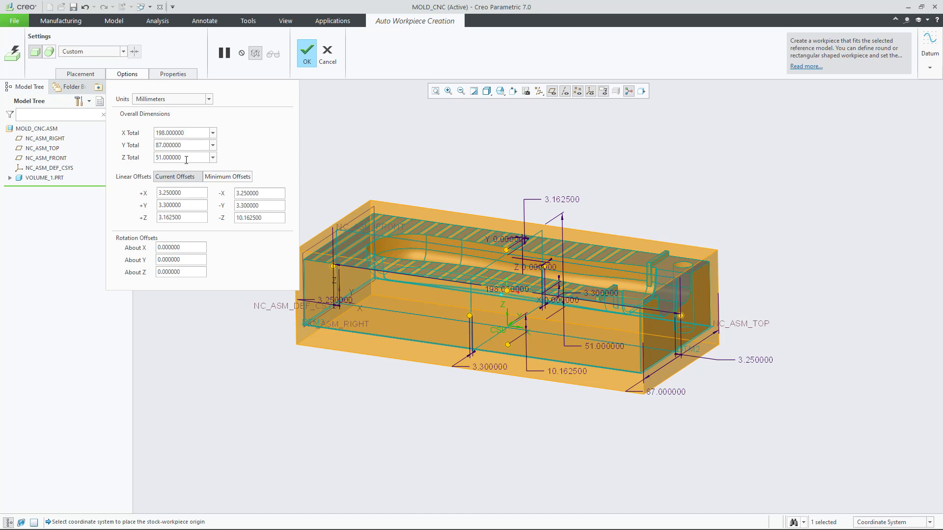
click(309, 52)
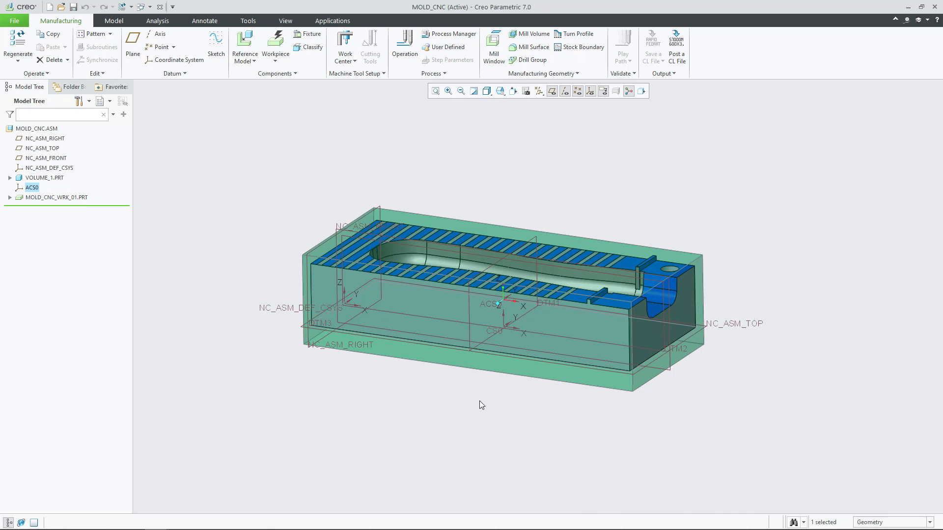
Highlight the reference model, the ACS0 coordinate system and the workpiece one after another to review the assembly's components
click(49, 180)
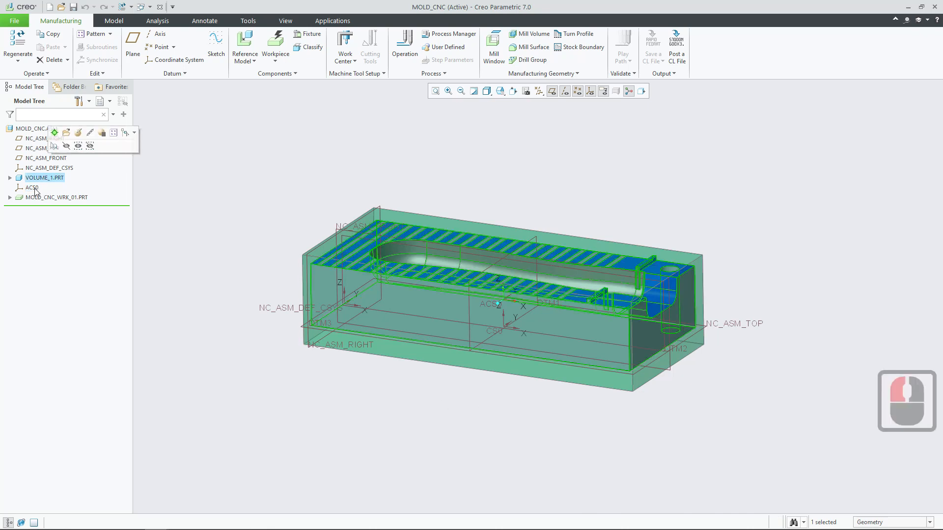
click(33, 187)
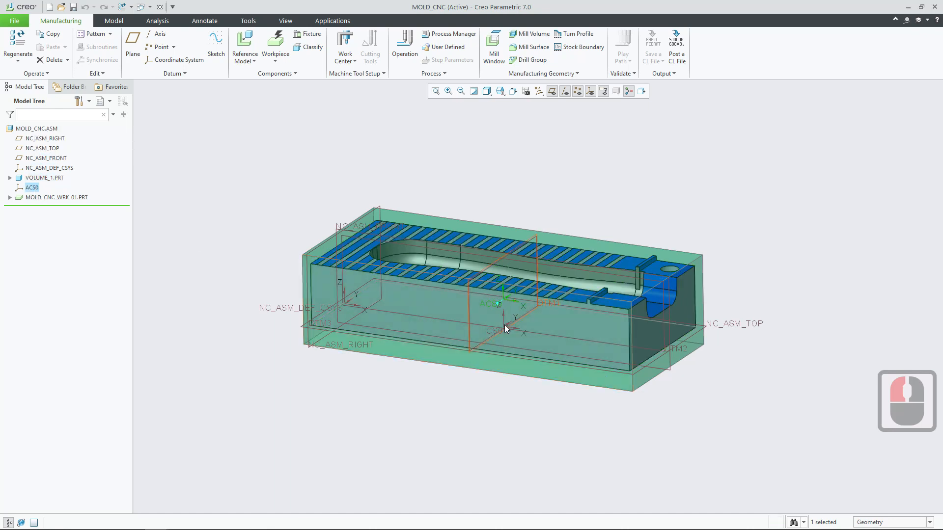
click(44, 198)
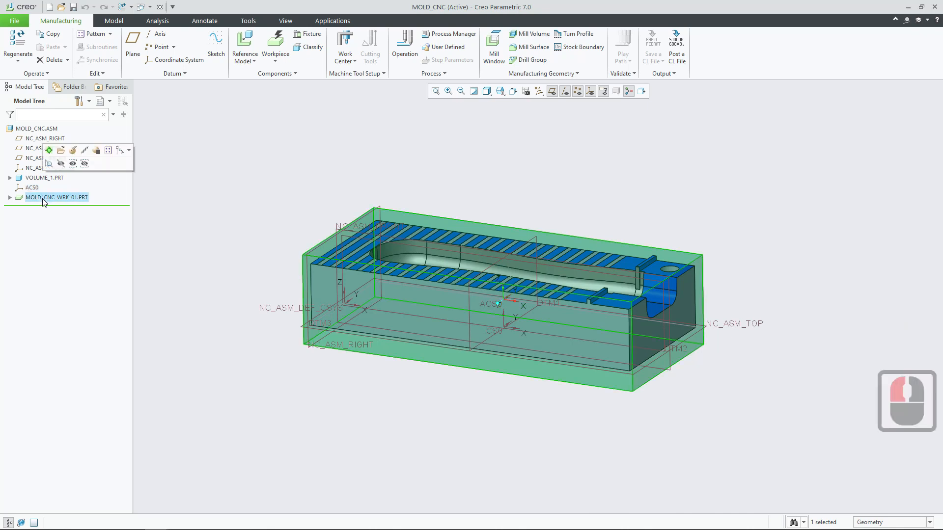
click(282, 209)
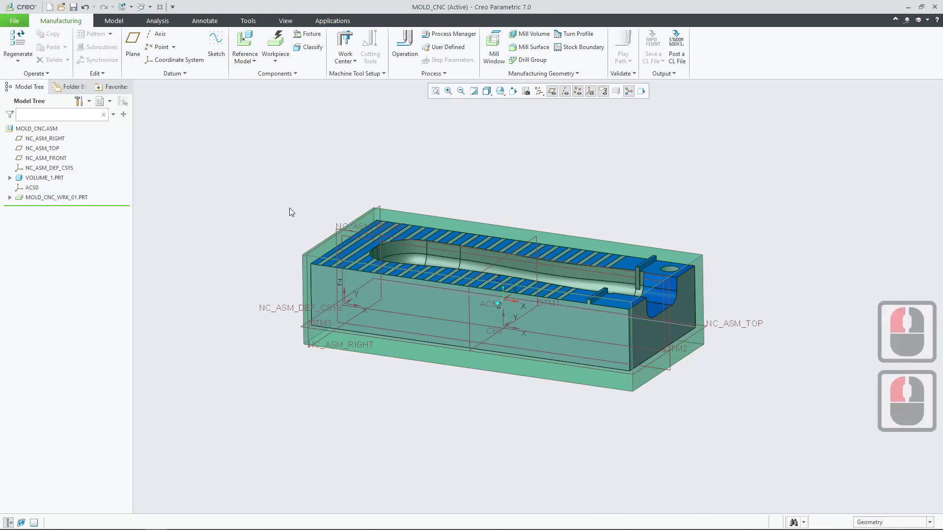
click(331, 184)
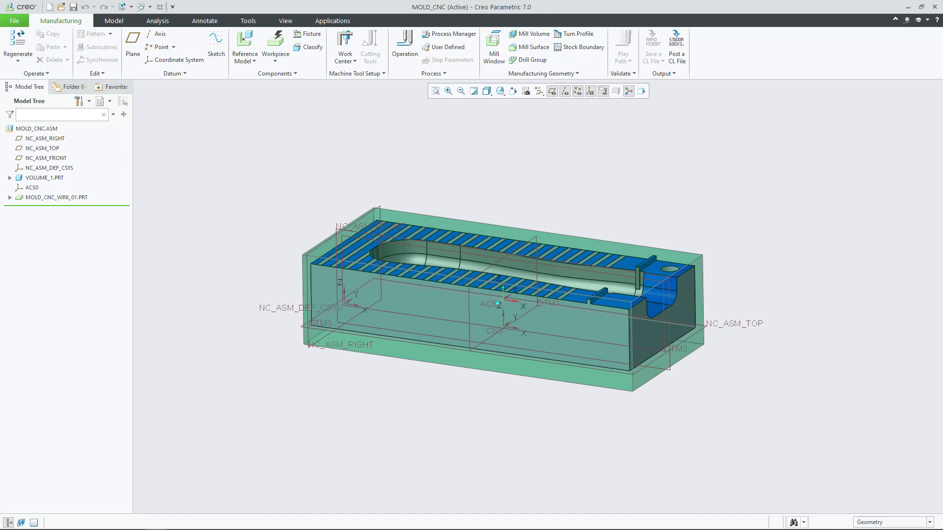
Open the part vice.prt from the Creo Work folder
click(205, 529)
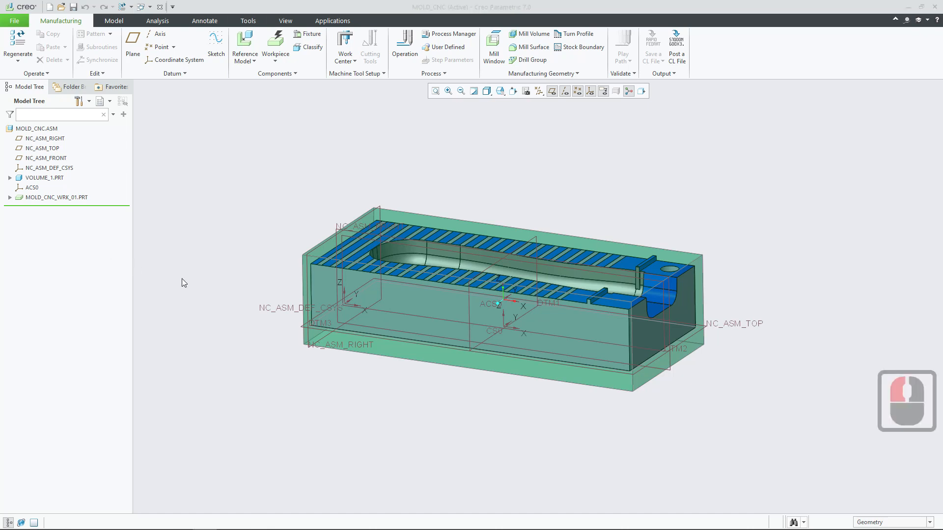
click(61, 8)
click(278, 278)
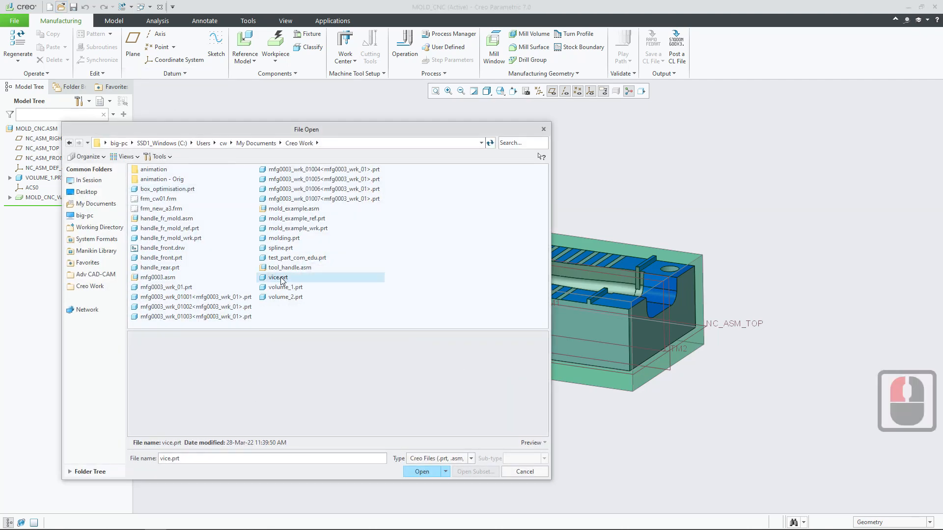
click(429, 472)
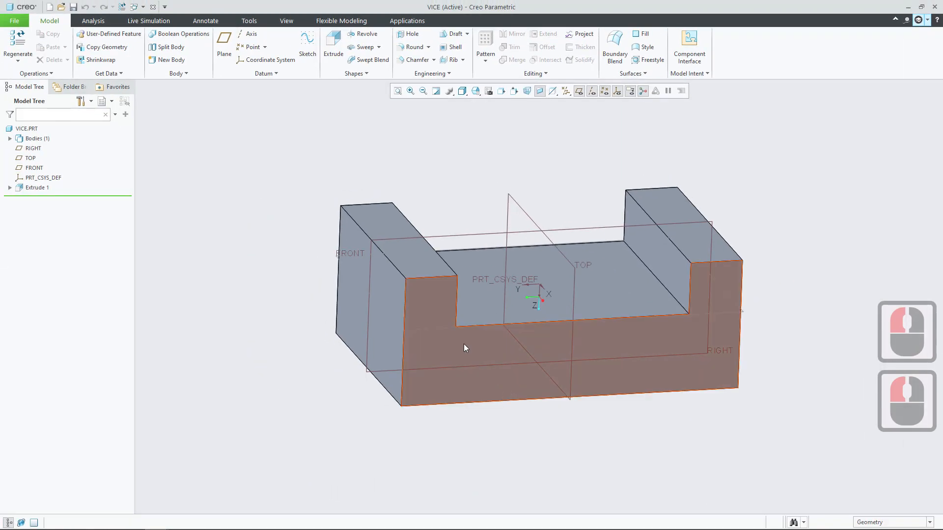
Inspect the vice from several sides and display the dimensions of its extrusion
middle_drag(453, 292, 479, 356)
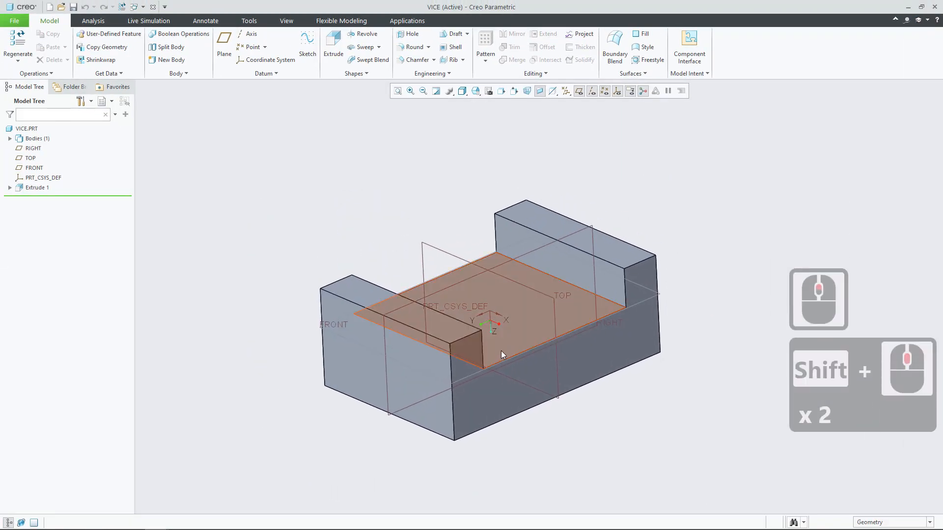
scroll(522, 366, down, 2)
shift+middle_drag(553, 329, 474, 352)
scroll(531, 333, up, 2)
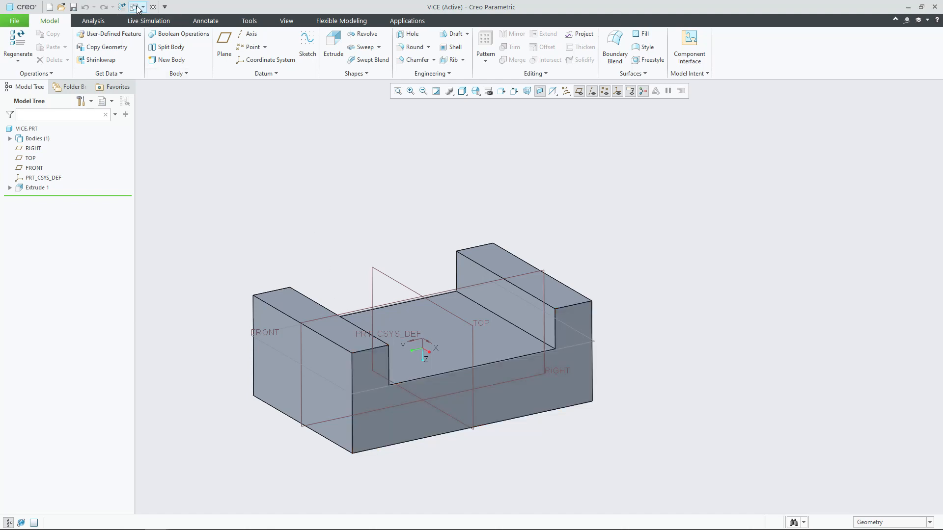
double_click(496, 301)
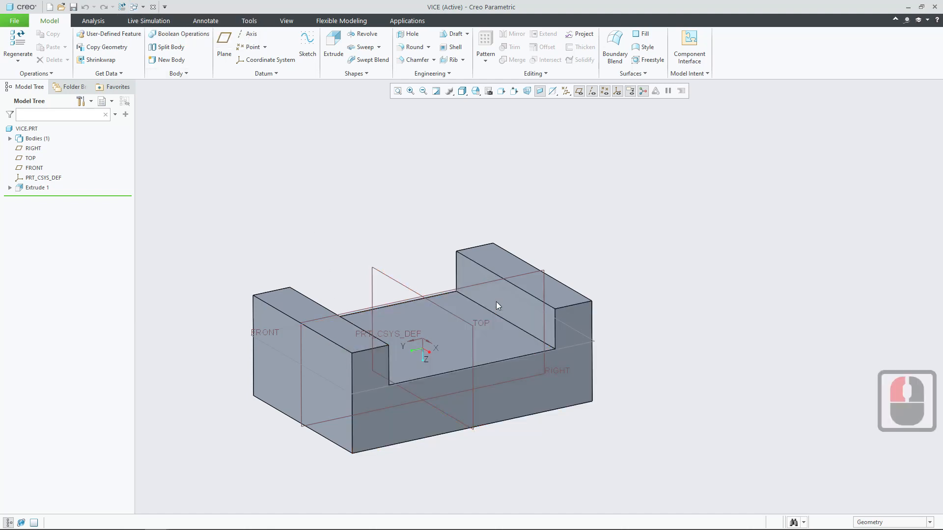
middle_drag(488, 307, 464, 184)
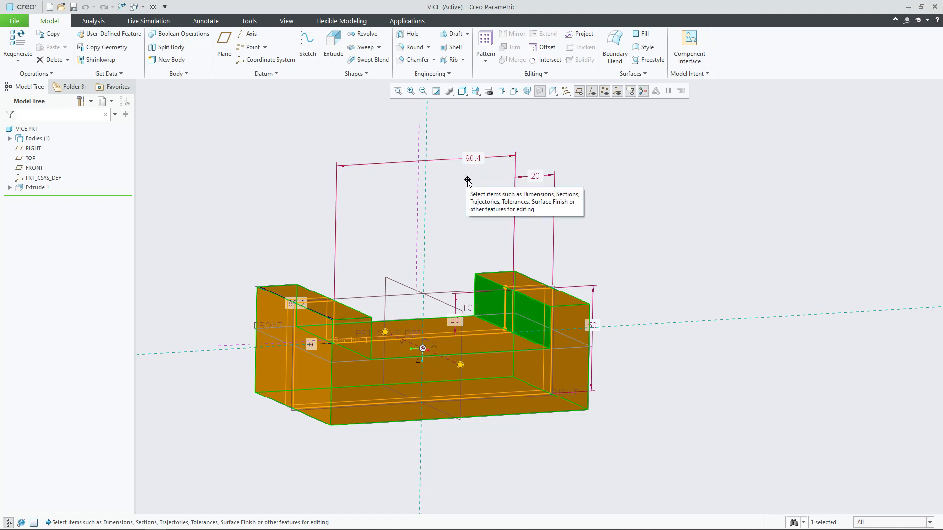
Return to the MOLD_CNC assembly and measure the distance between the workpiece's two long side faces
click(133, 7)
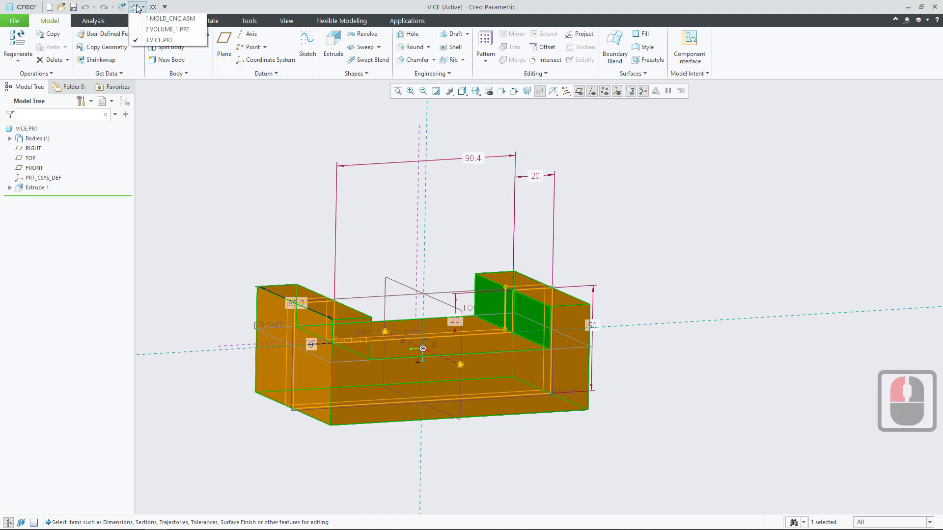
click(172, 18)
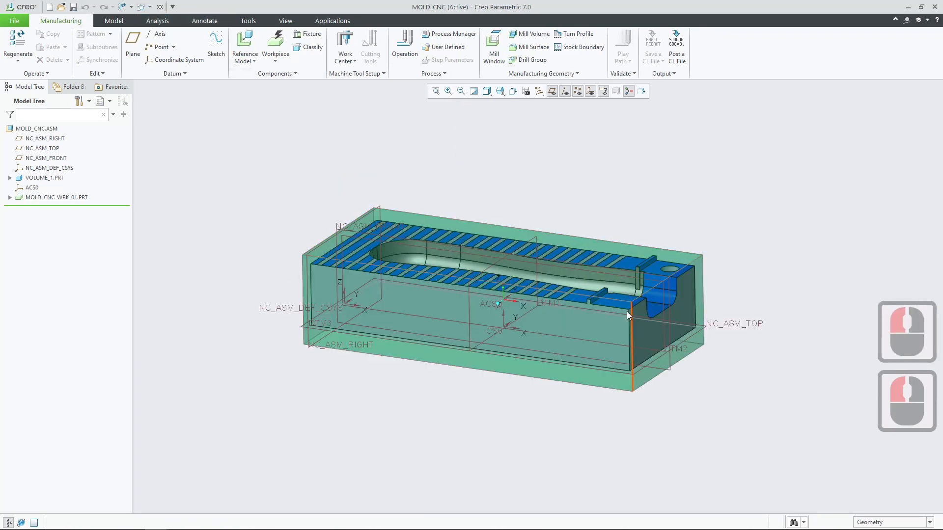
mouse_move(587, 326)
middle_down()
mouse_move(573, 283)
mouse_move(575, 343)
mouse_move(581, 326)
middle_up()
click(157, 21)
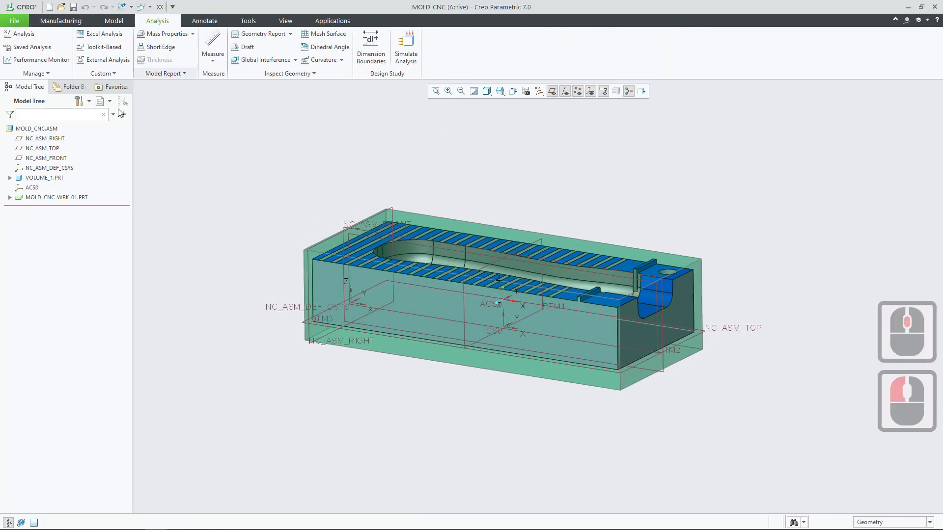
click(212, 41)
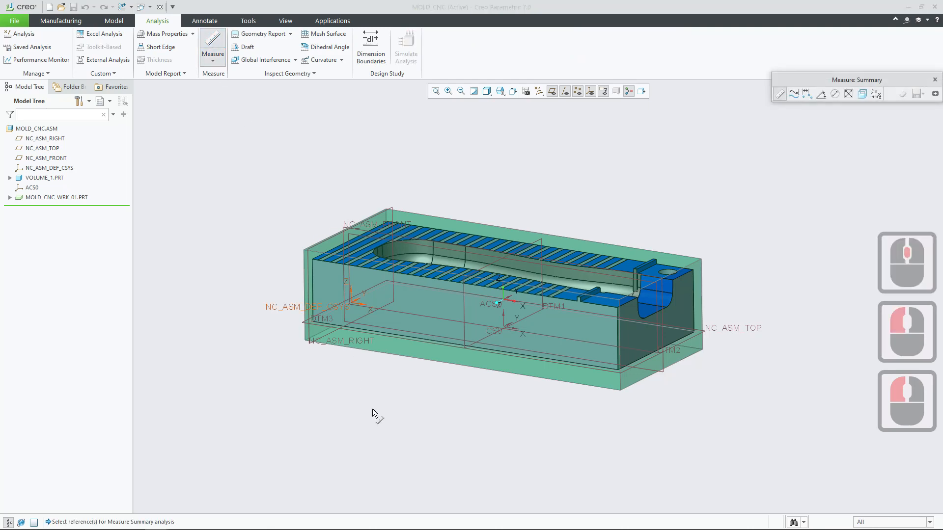
click(506, 363)
middle_drag(582, 408, 523, 376)
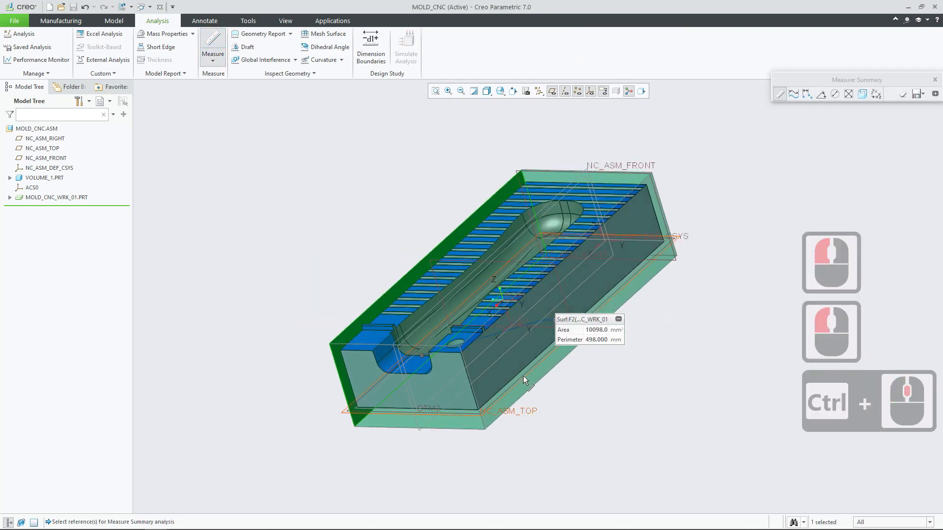
ctrl+click(529, 381)
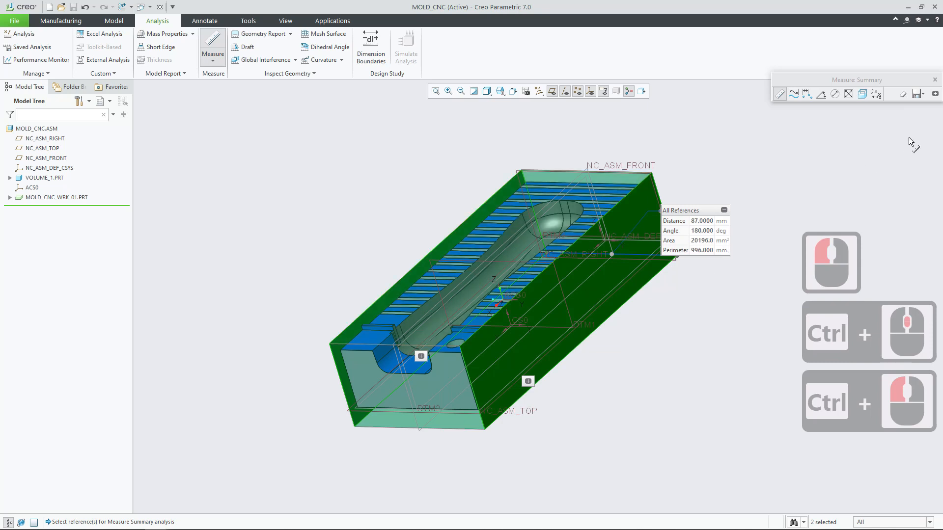
click(934, 80)
Switch to the open vice.prt and set the opening between its two jaws to 87 mm
click(142, 6)
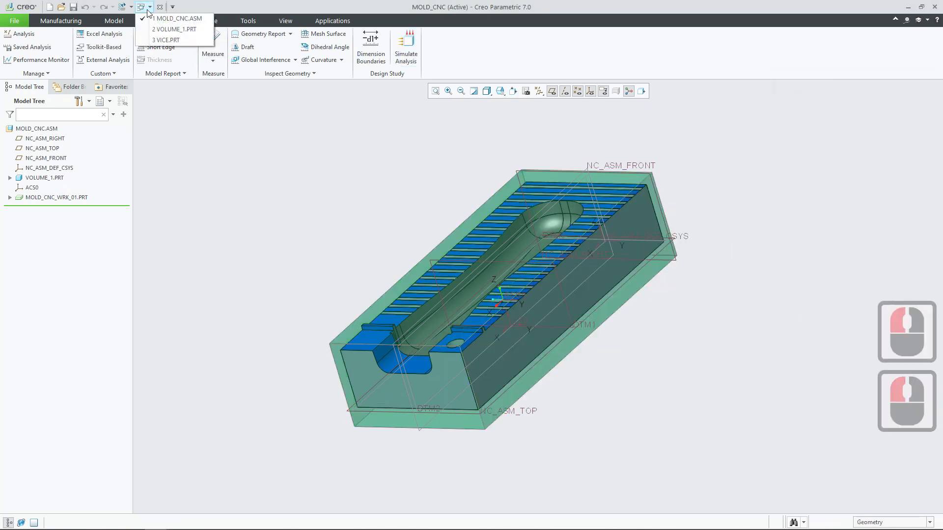
click(167, 45)
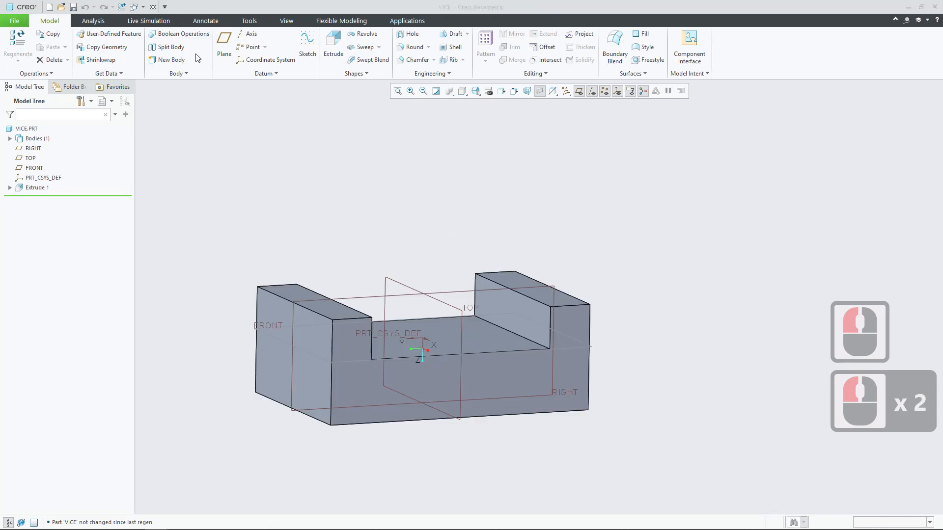
double_click(507, 303)
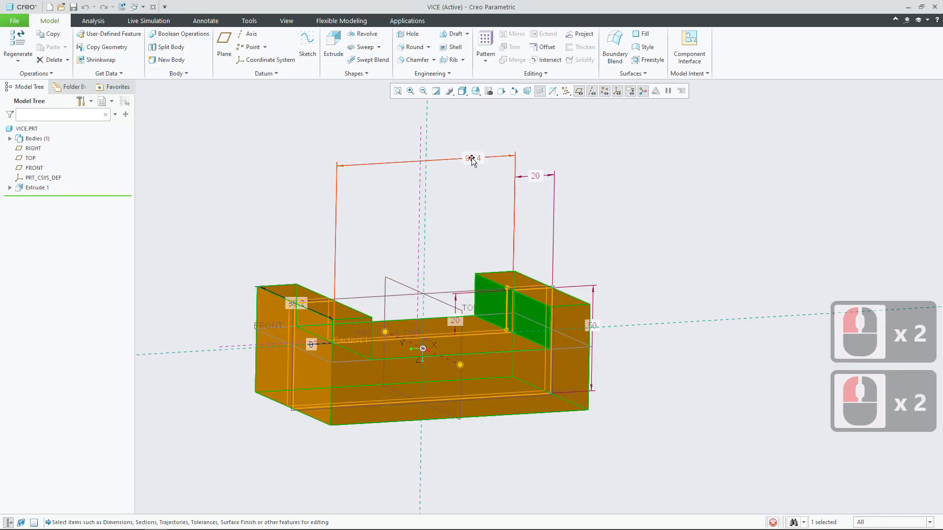
double_click(472, 159)
text(87)
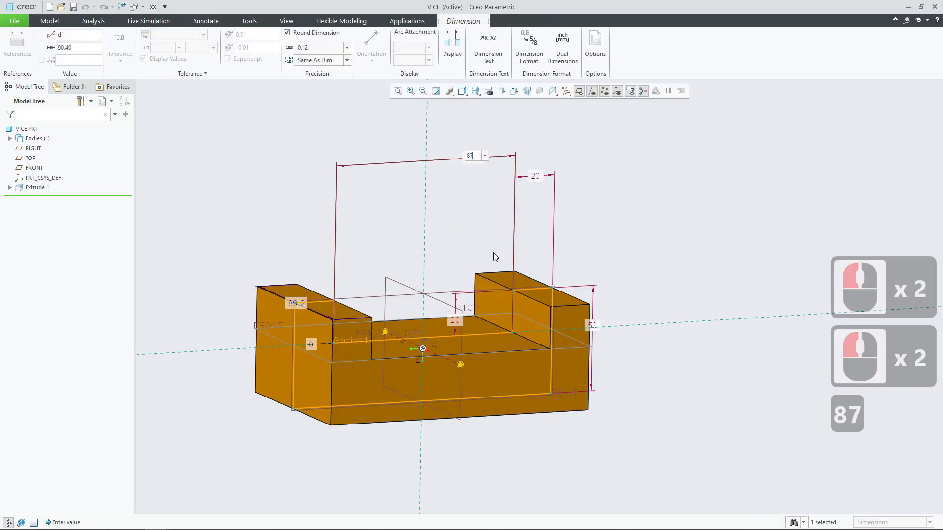
key(Return)
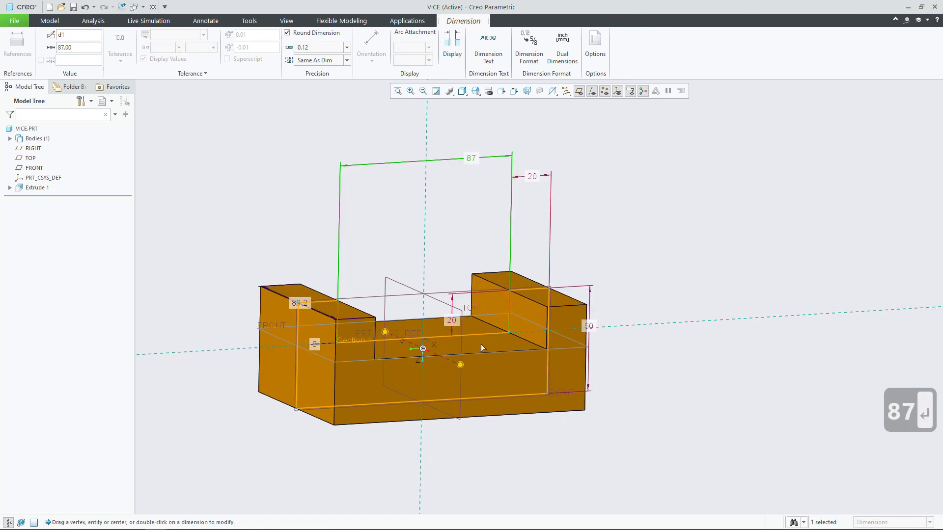
click(622, 229)
click(623, 221)
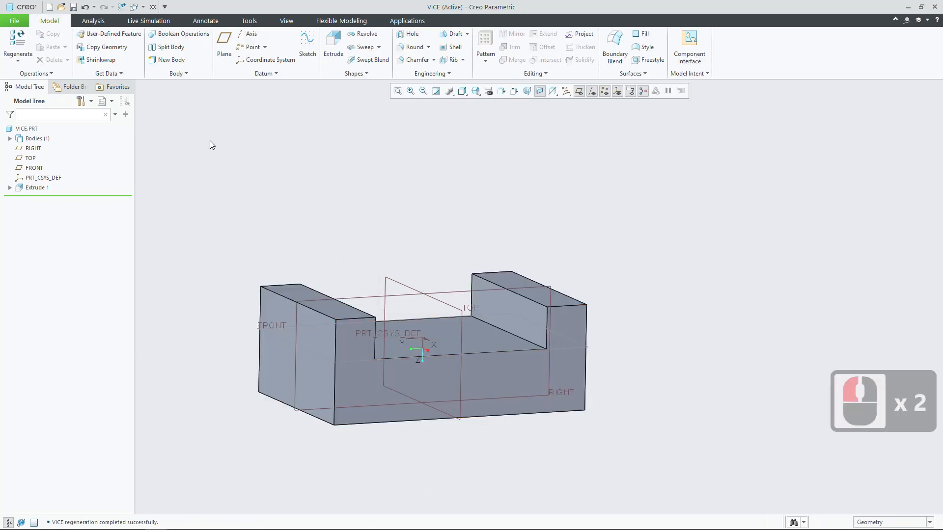
Return to the MOLD_CNC assembly and add vice.prt as a component of a new fixture setup
click(143, 6)
click(170, 20)
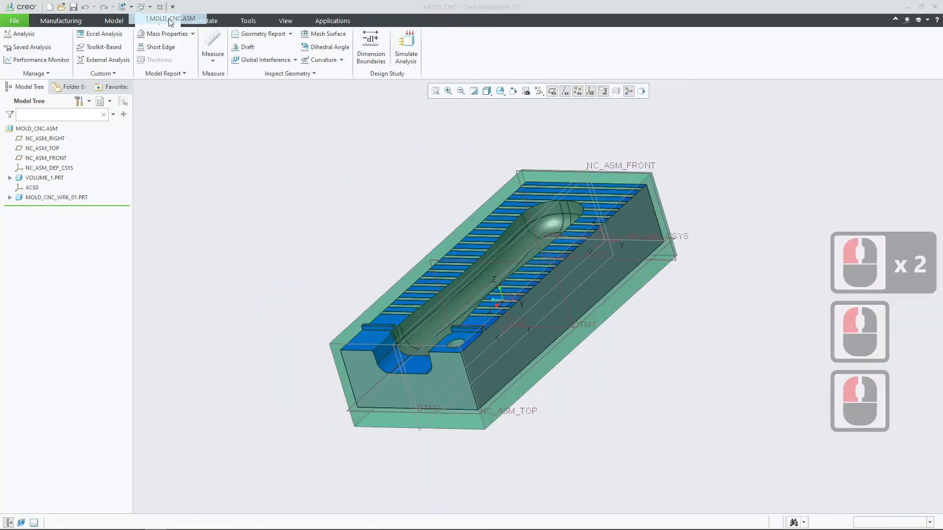
middle_drag(252, 158, 353, 189)
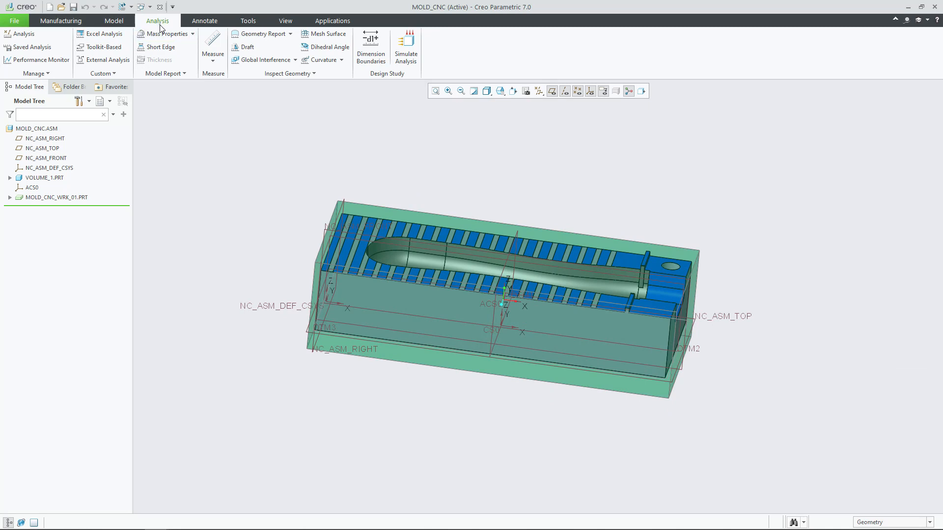
click(62, 24)
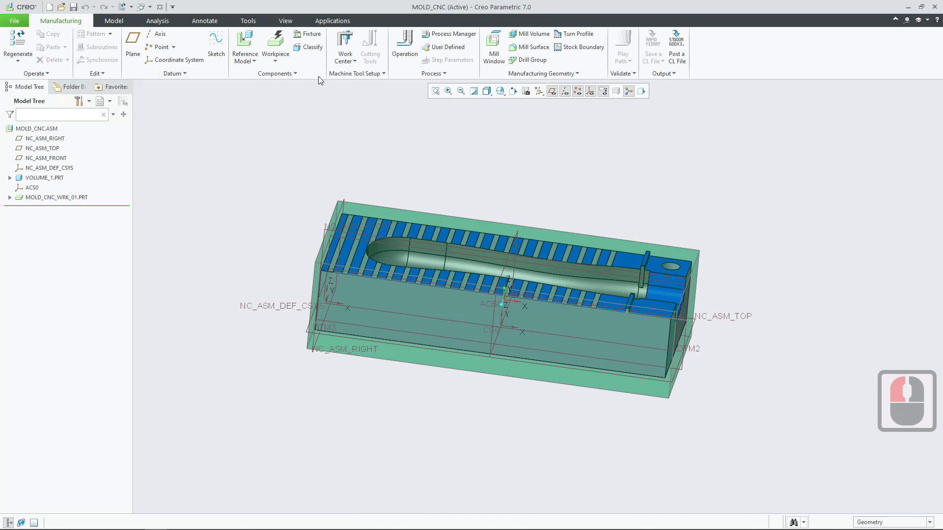
click(313, 33)
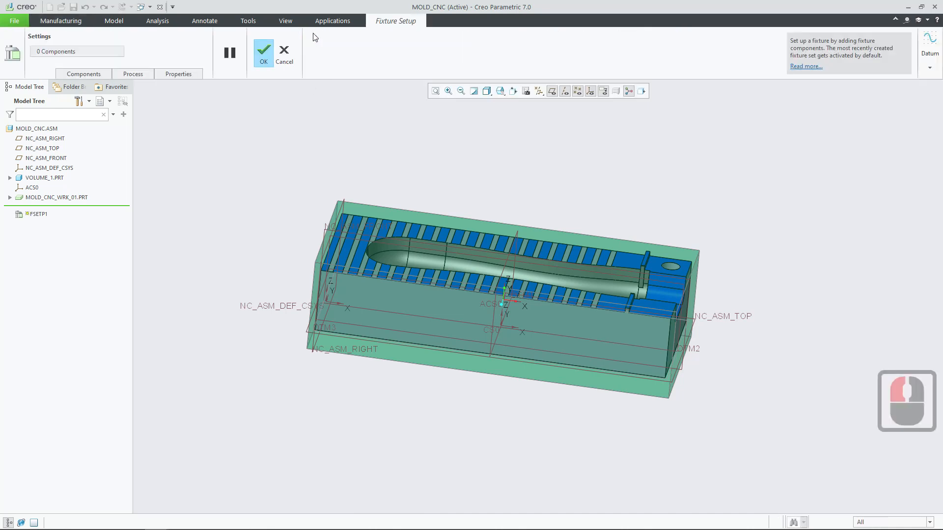
click(84, 74)
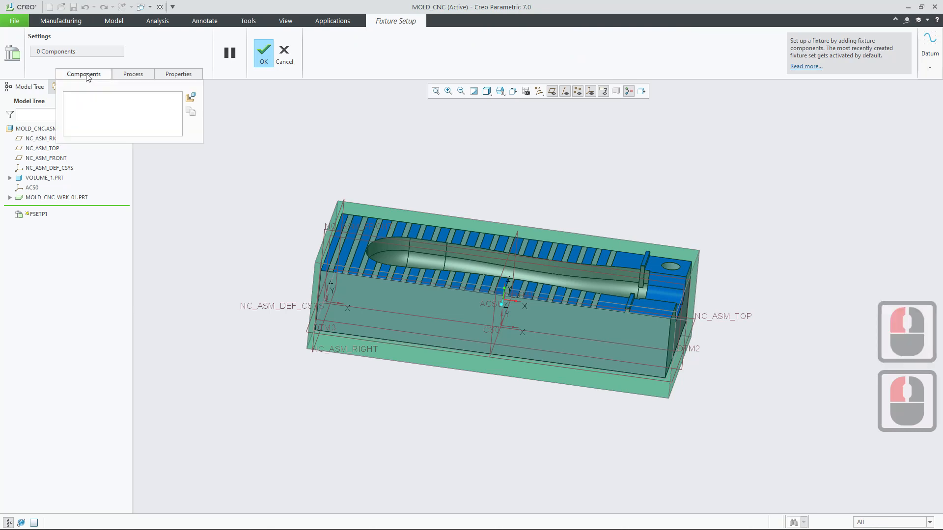
click(191, 98)
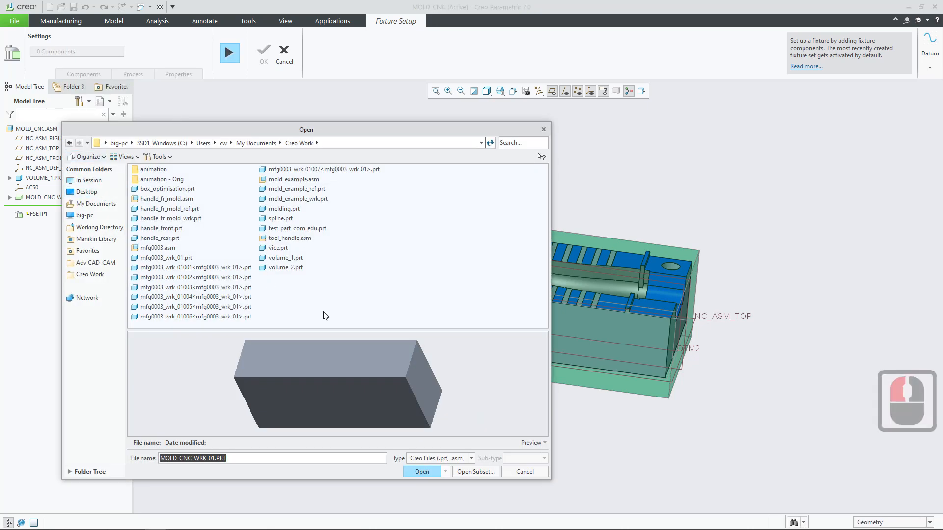
click(278, 248)
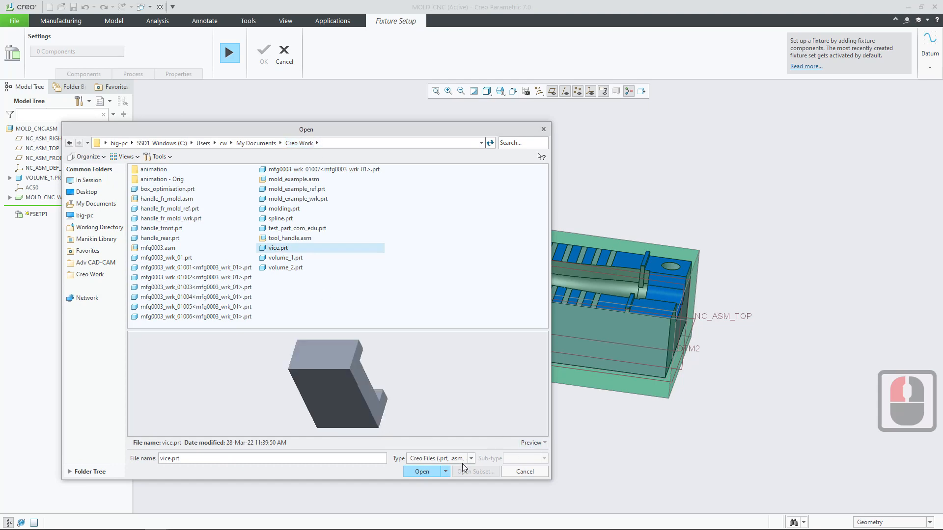
click(423, 473)
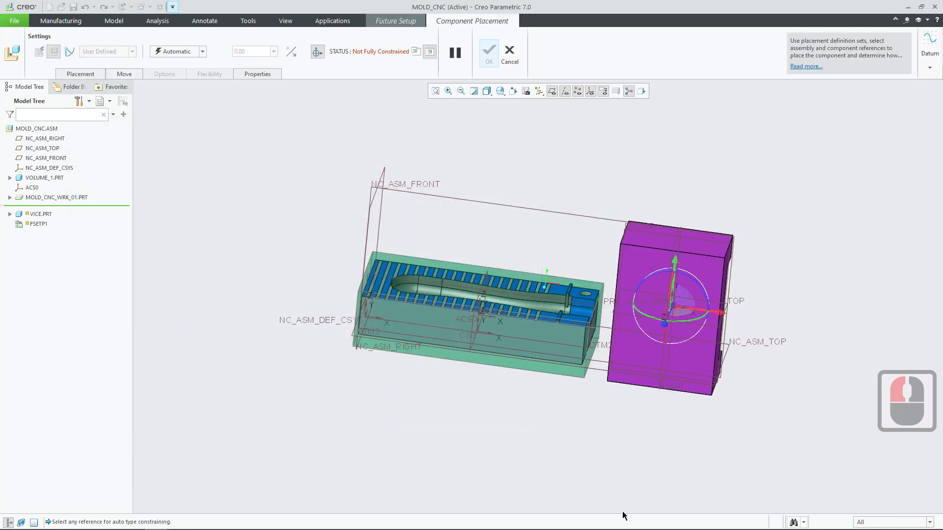
Move the unplaced vice clear of the workpiece and make the floor between its jaws coincident with the workpiece's bottom face
middle_drag(626, 477, 581, 337)
drag(581, 337, 270, 349)
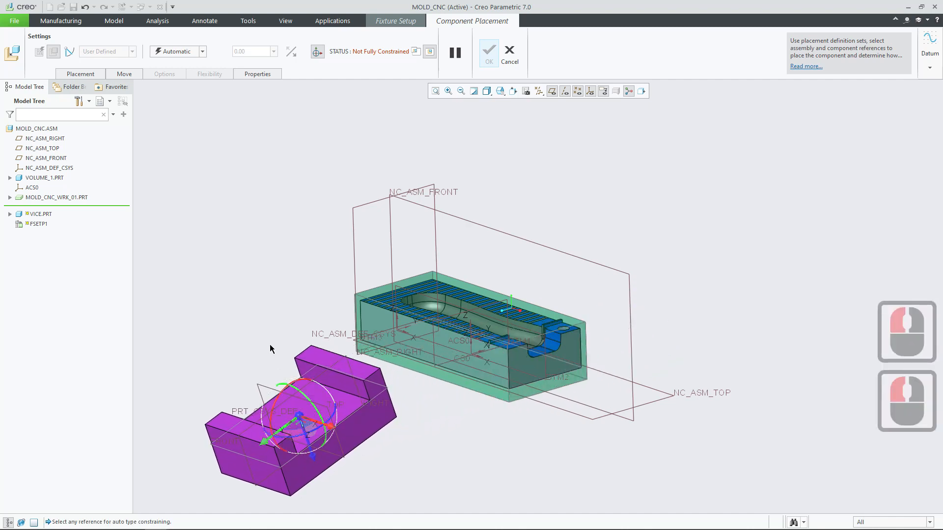
click(352, 411)
middle_drag(496, 446, 514, 418)
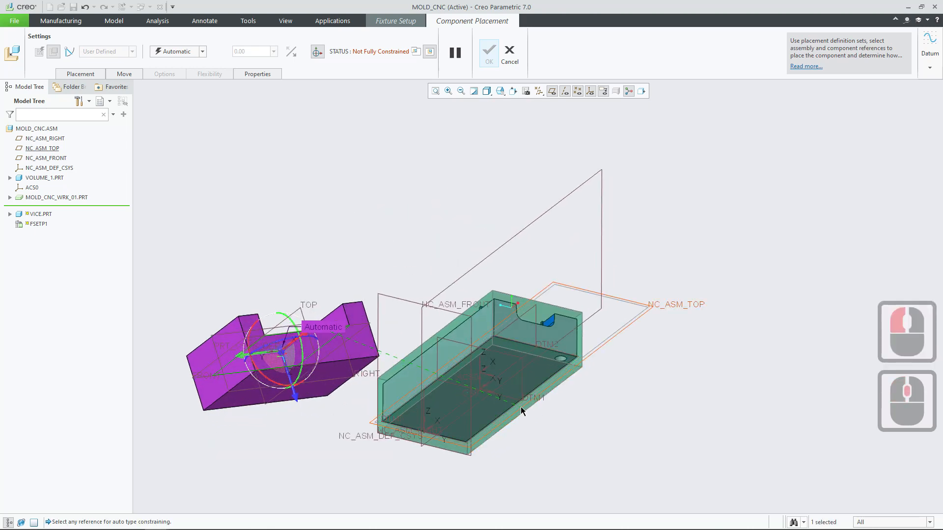
scroll(522, 410, up, 7)
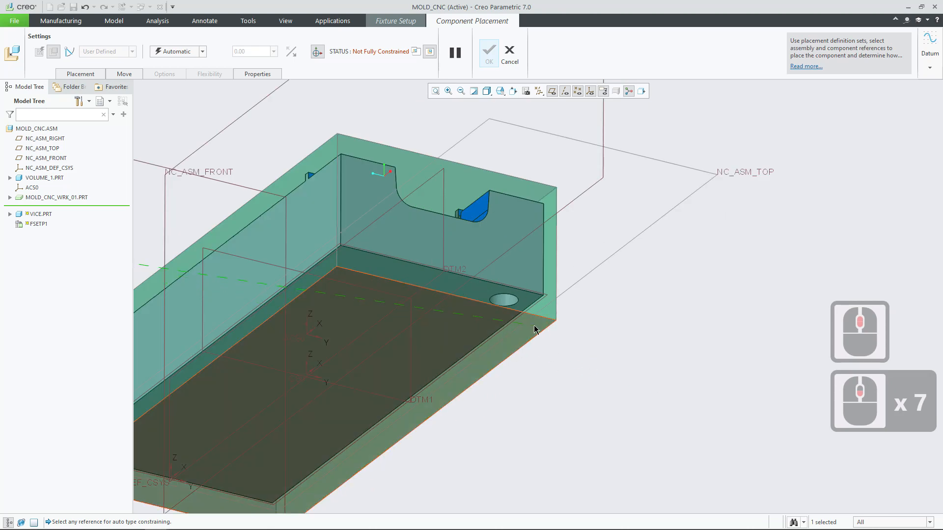
click(535, 329)
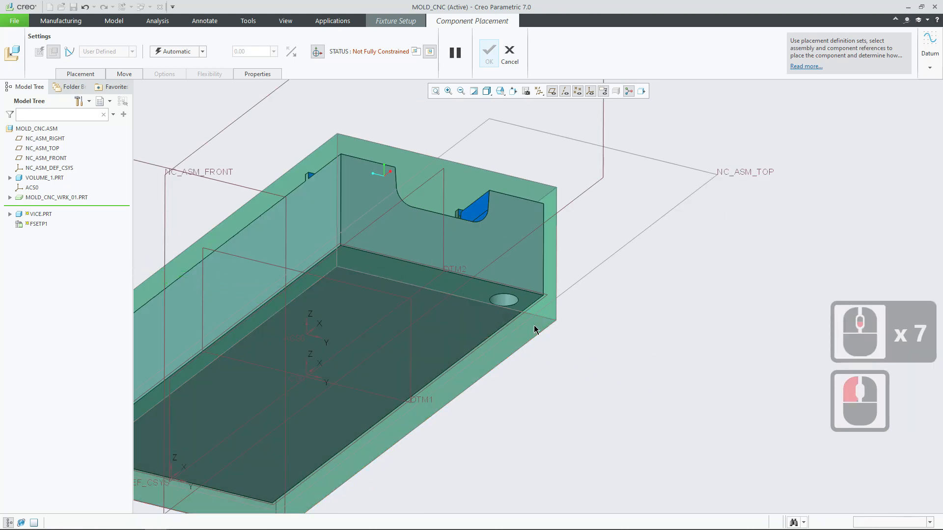
scroll(547, 373, down, 4)
shift+middle_drag(469, 357, 509, 259)
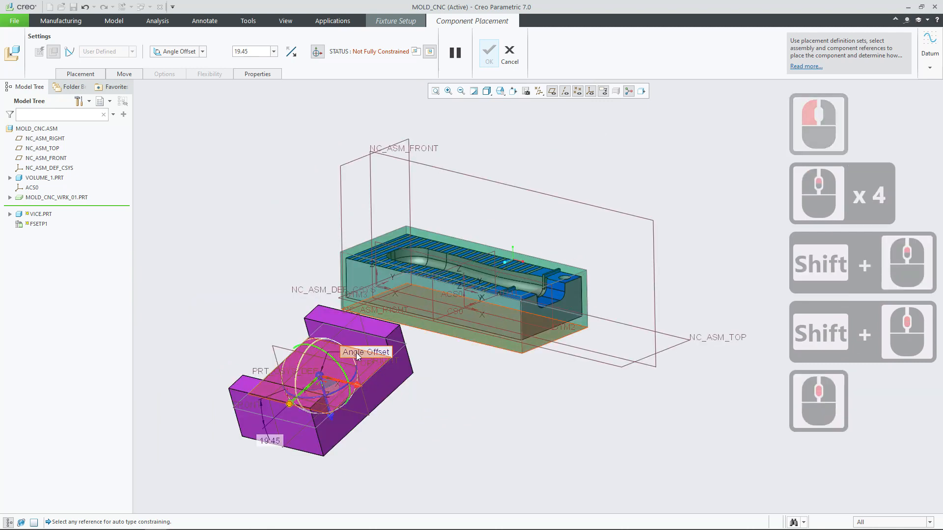
right_click(386, 353)
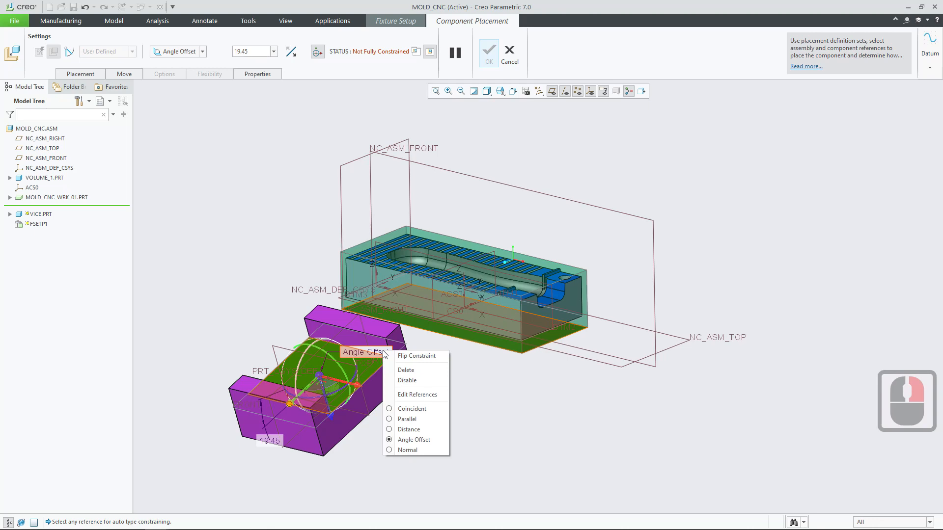
click(398, 409)
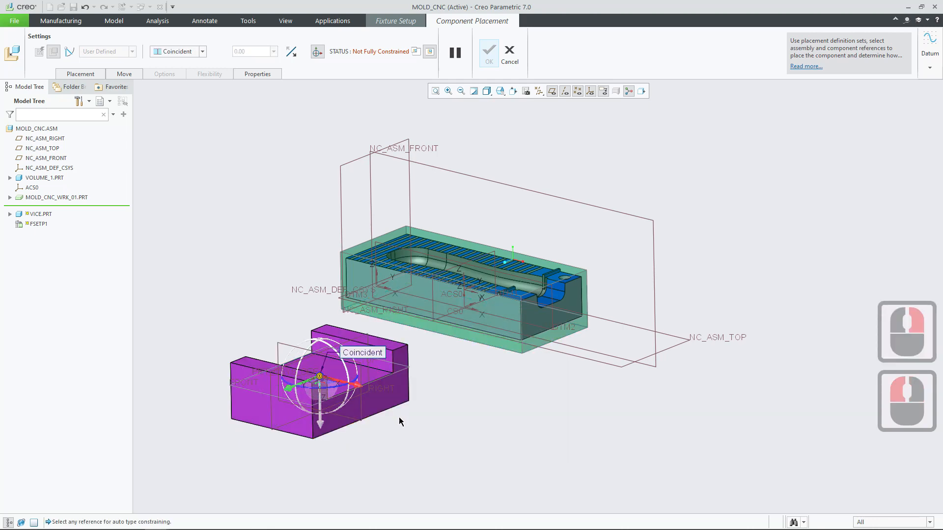
Make the inner face of one vice jaw coincident with the workpiece's matching long side face
middle_drag(492, 441, 440, 448)
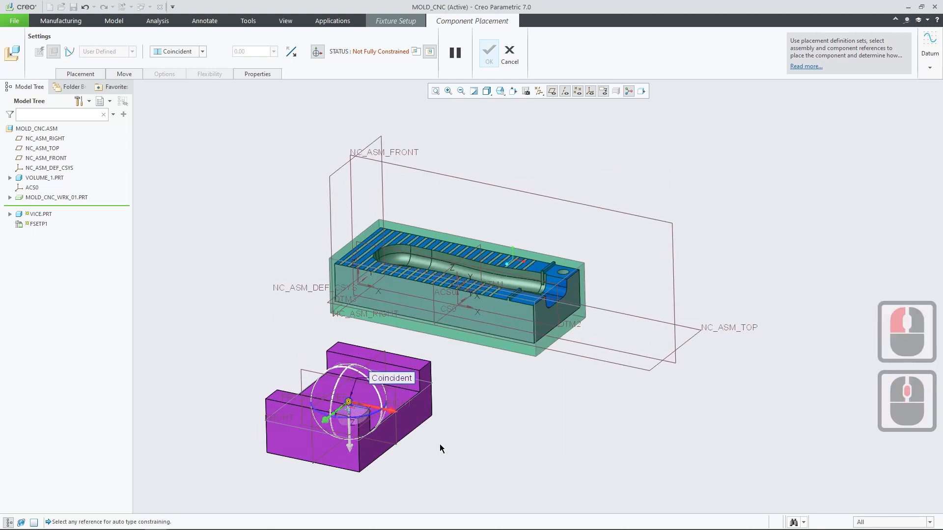
click(335, 362)
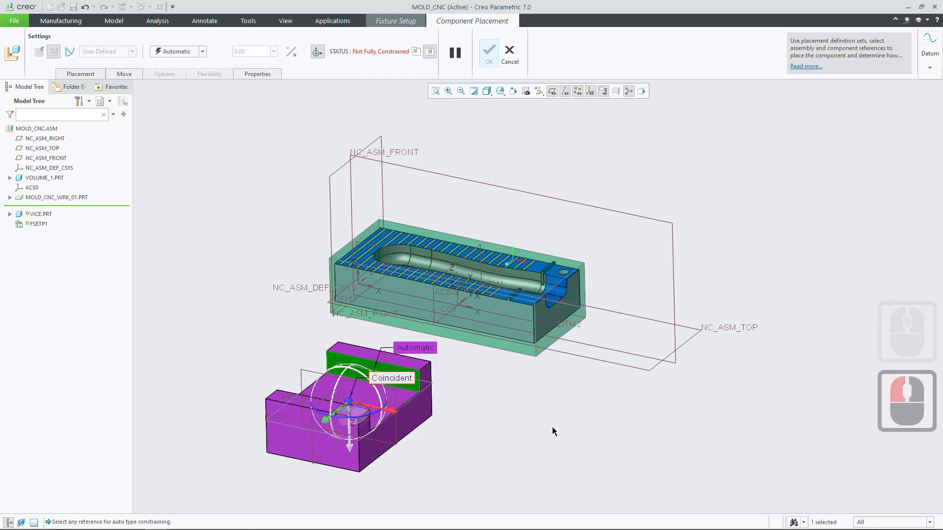
middle_drag(544, 441, 452, 437)
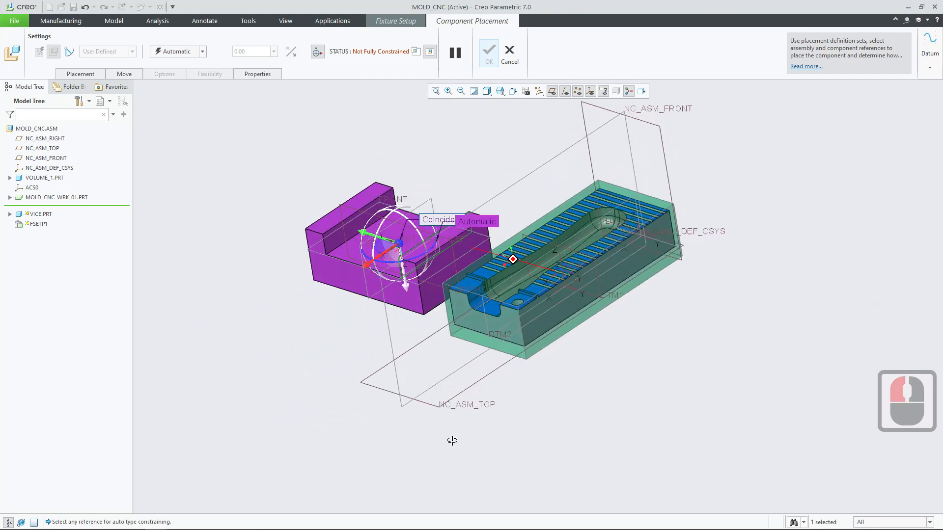
click(535, 349)
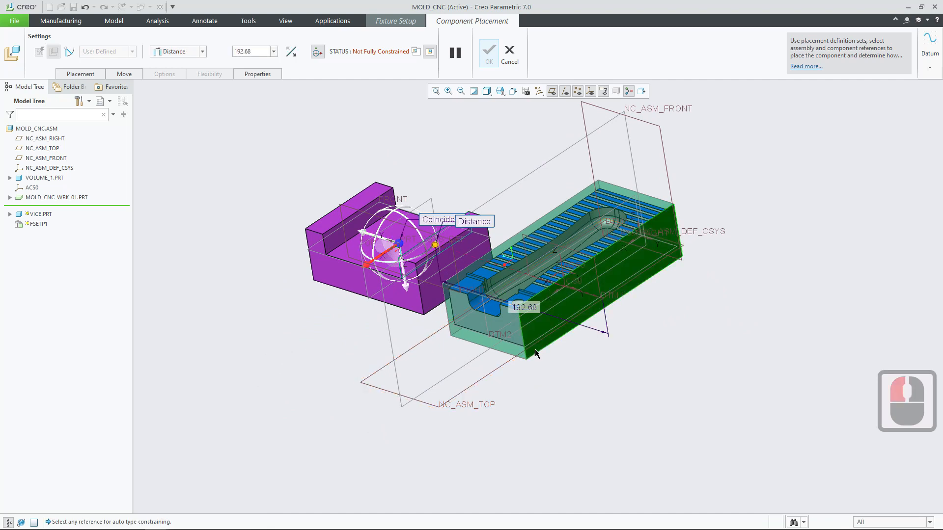
right_click(491, 221)
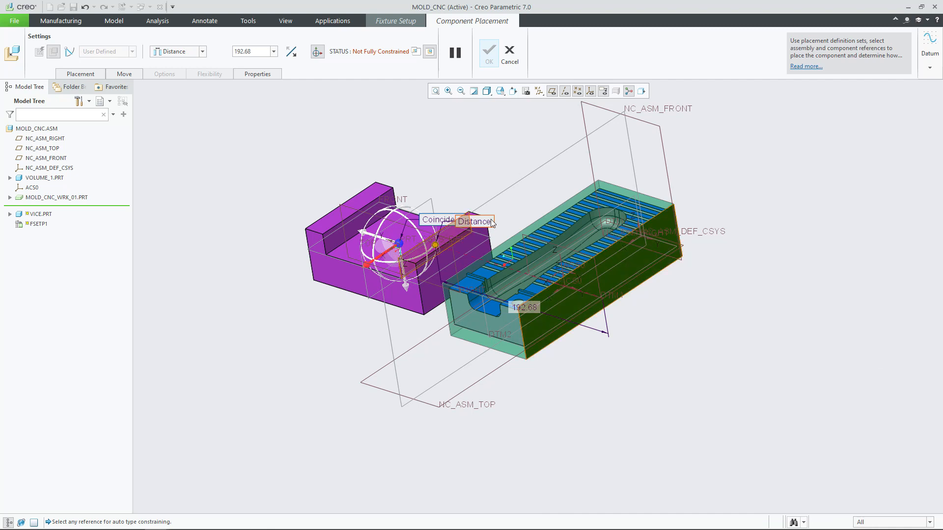
click(519, 278)
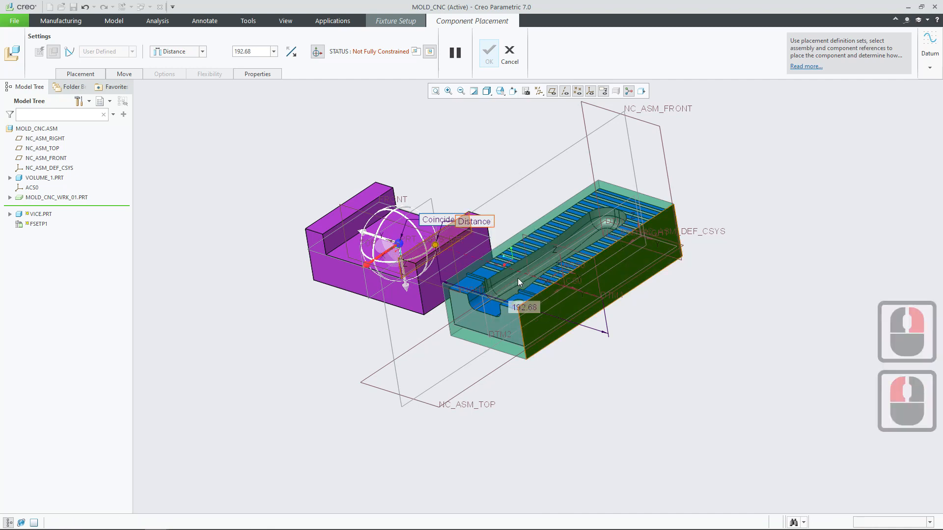
Make the vice's RIGHT plane coincident with the middle datum plane DTM1 and accept the vice's placement
middle_drag(584, 449, 514, 345)
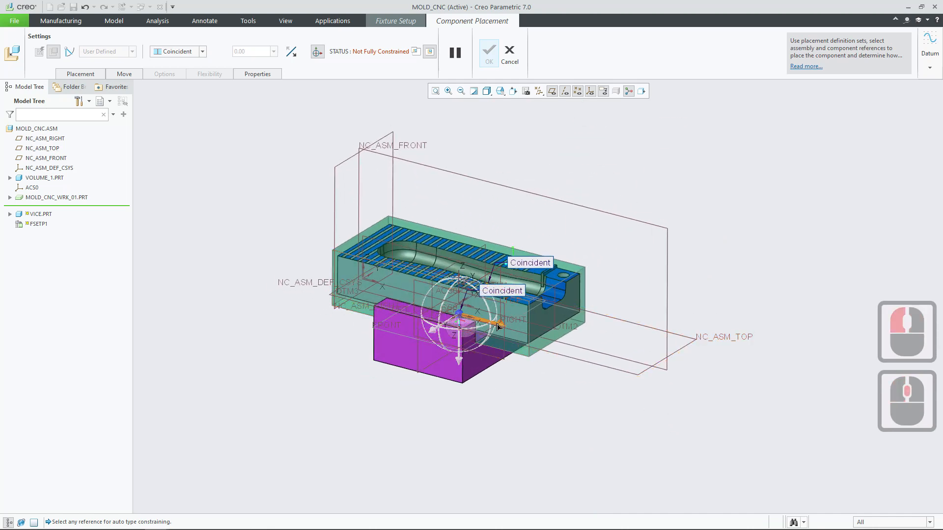
drag(497, 326, 723, 404)
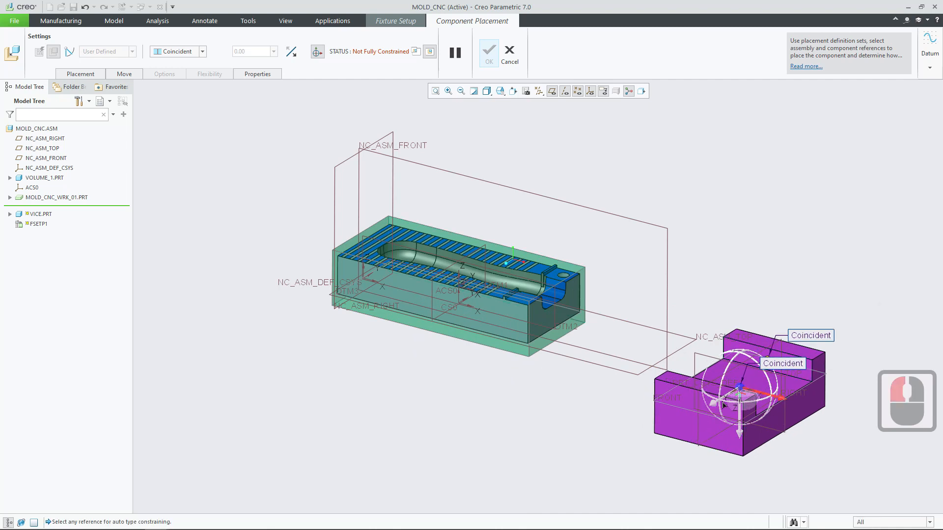
click(697, 436)
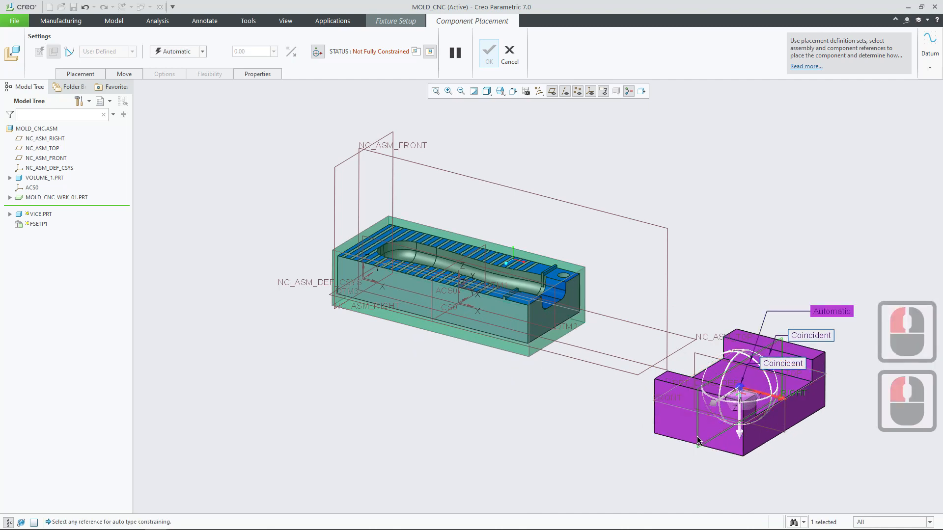
click(434, 315)
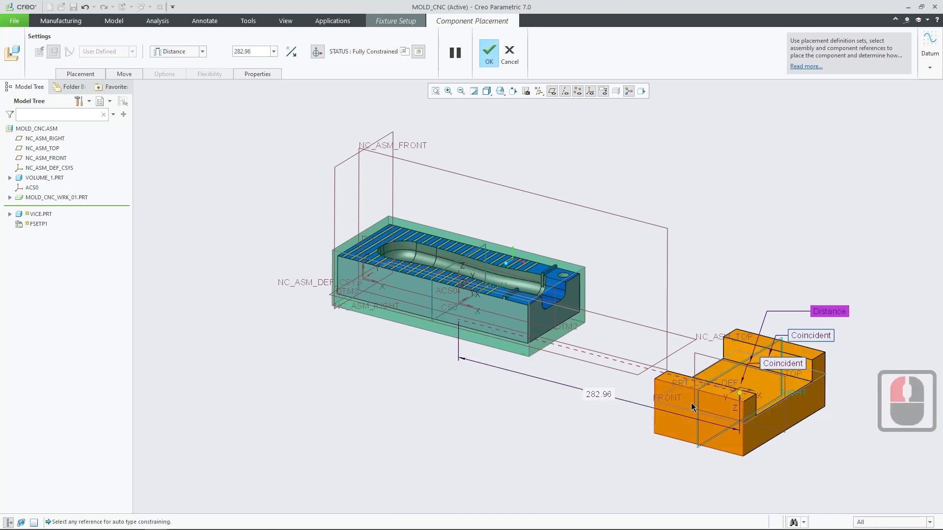
right_click(827, 313)
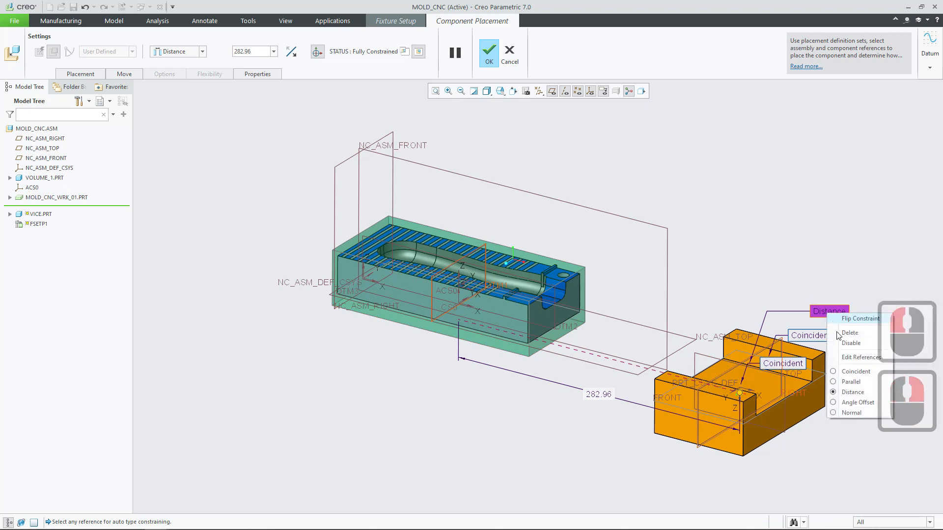
click(837, 372)
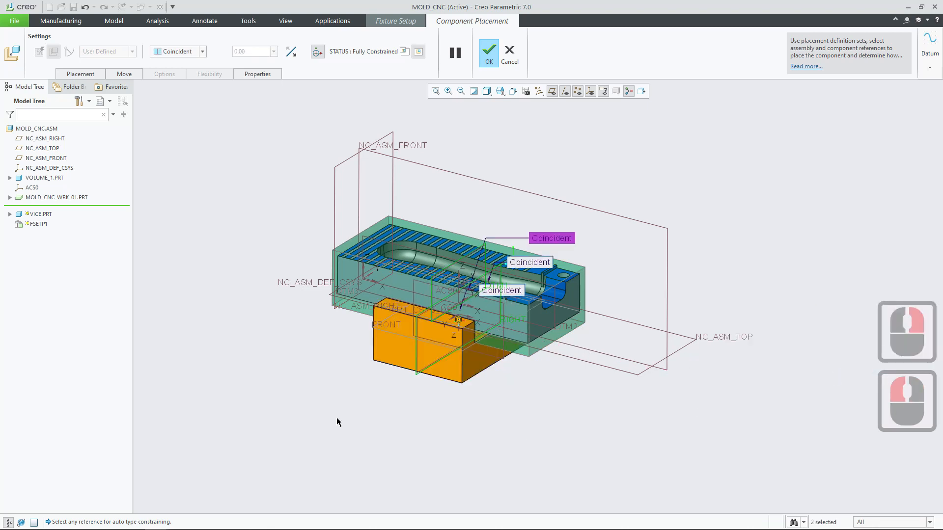
click(488, 50)
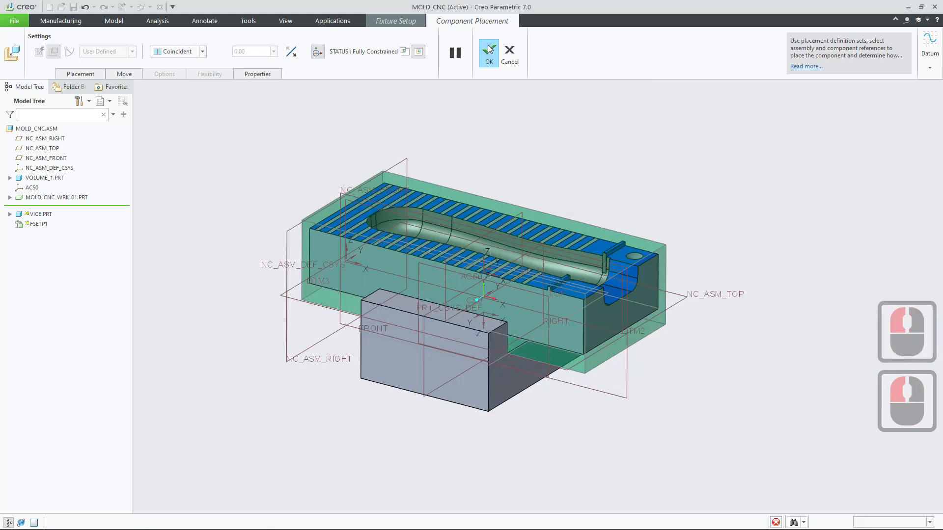
middle_drag(383, 410, 412, 360)
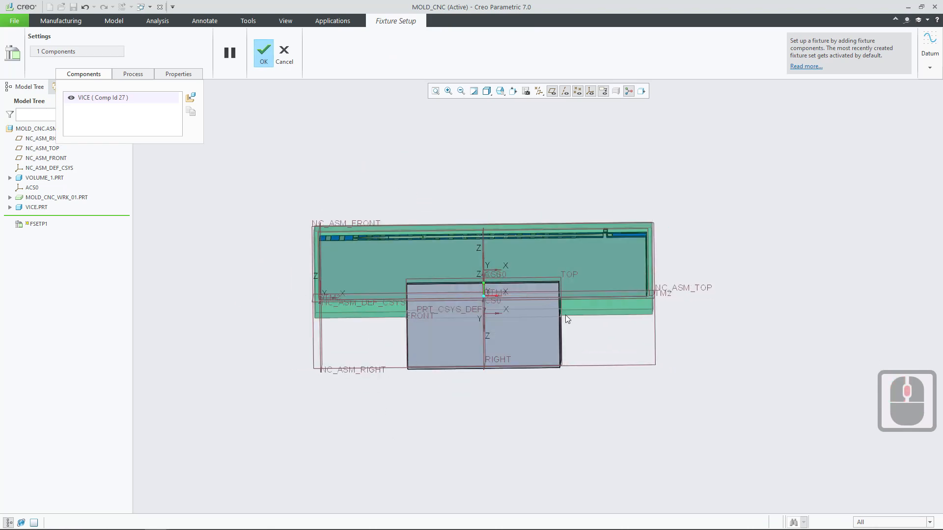
Accept the fixture setup containing the placed vice
middle_drag(603, 299, 539, 331)
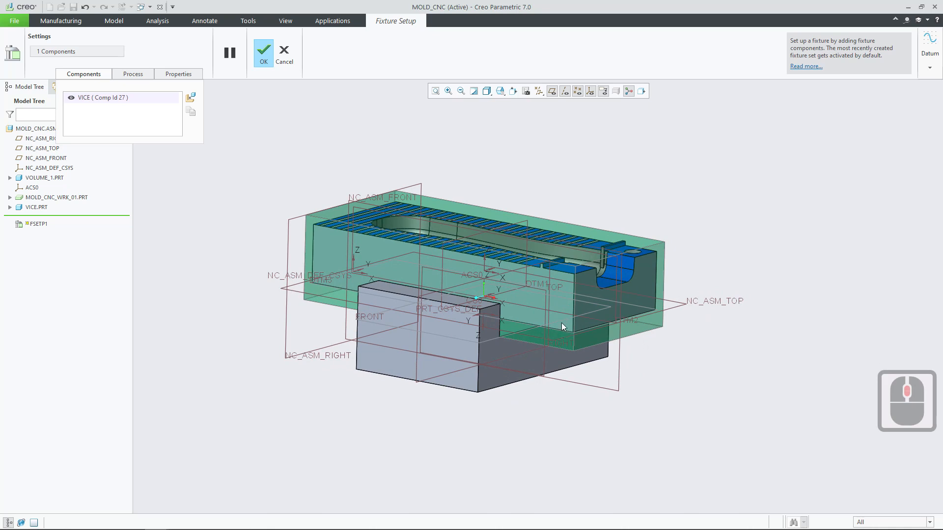
click(267, 49)
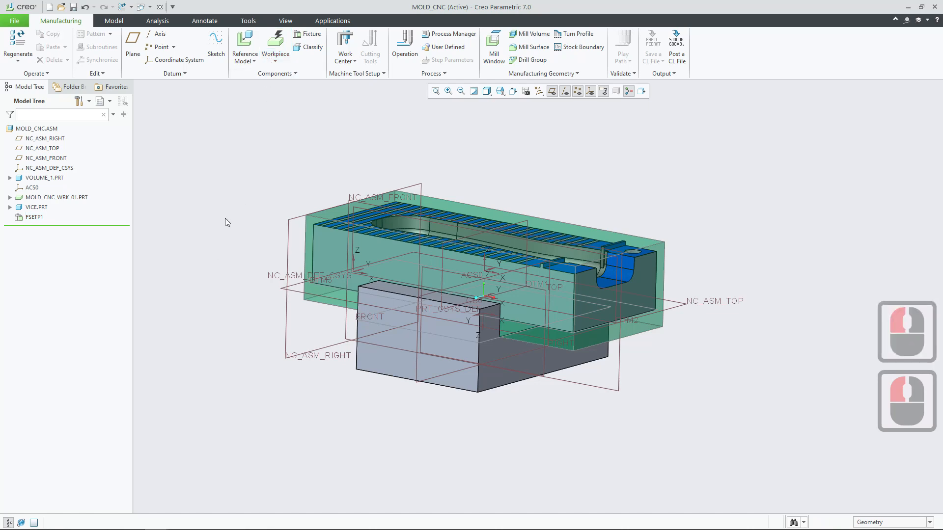
middle_drag(225, 223, 206, 236)
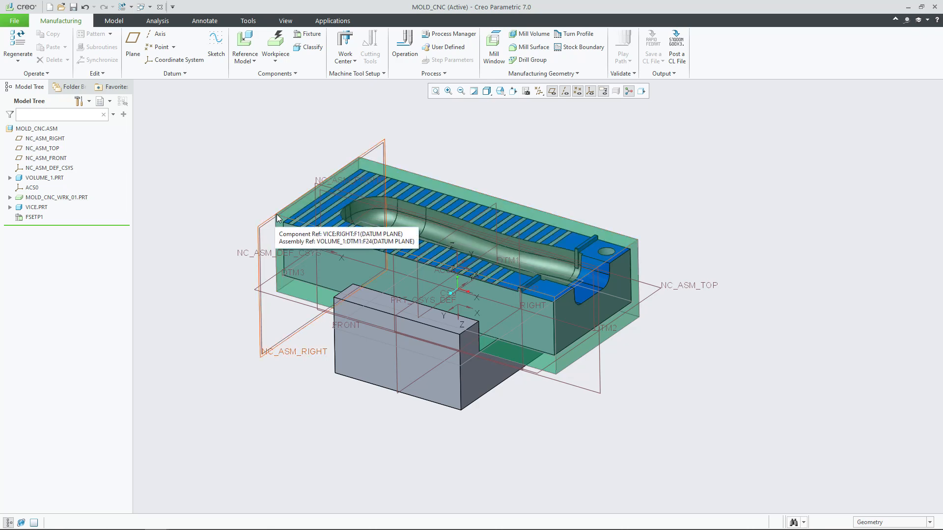
Start a new datum coordinate system with its origin on the workpiece's top front corner, at the end away from the round hole
click(176, 61)
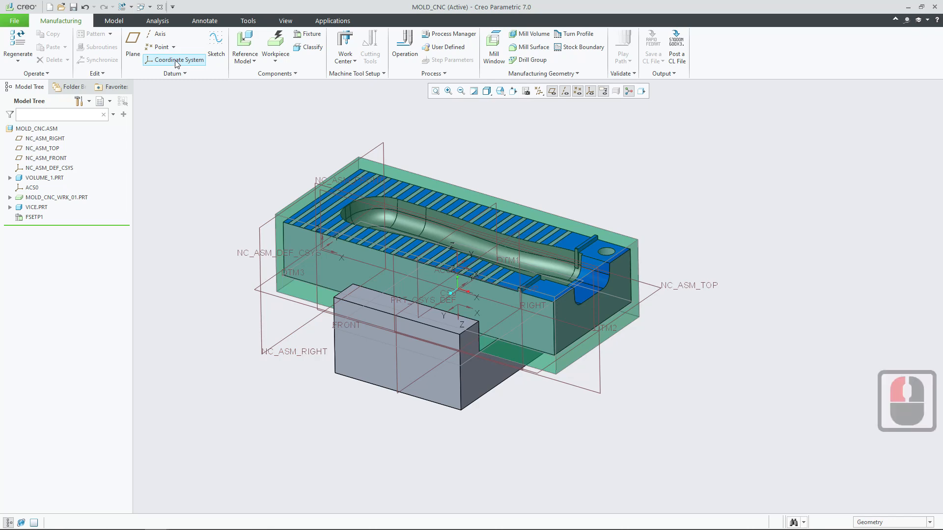
scroll(292, 236, down, 10)
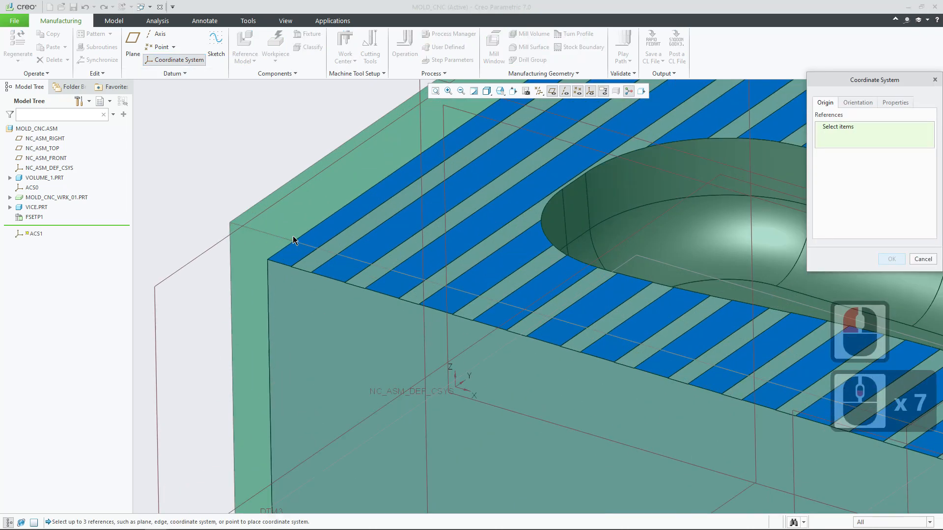
click(230, 224)
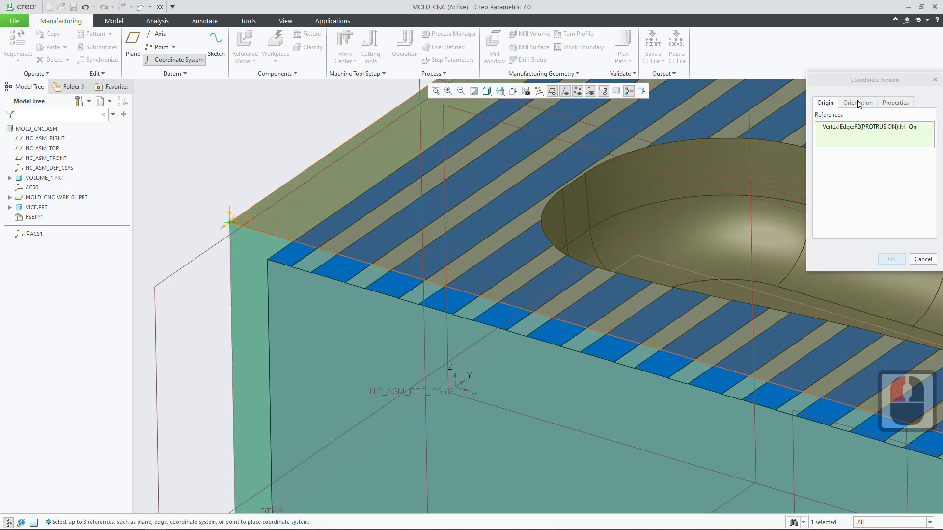
drag(847, 80, 666, 122)
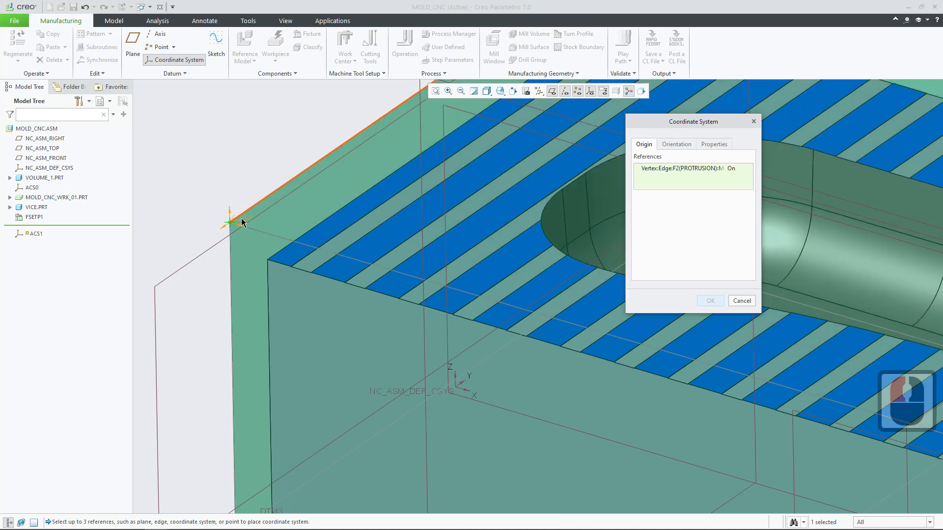
Orient the coordinate system by using the workpiece's top face to determine the Z axis
click(677, 145)
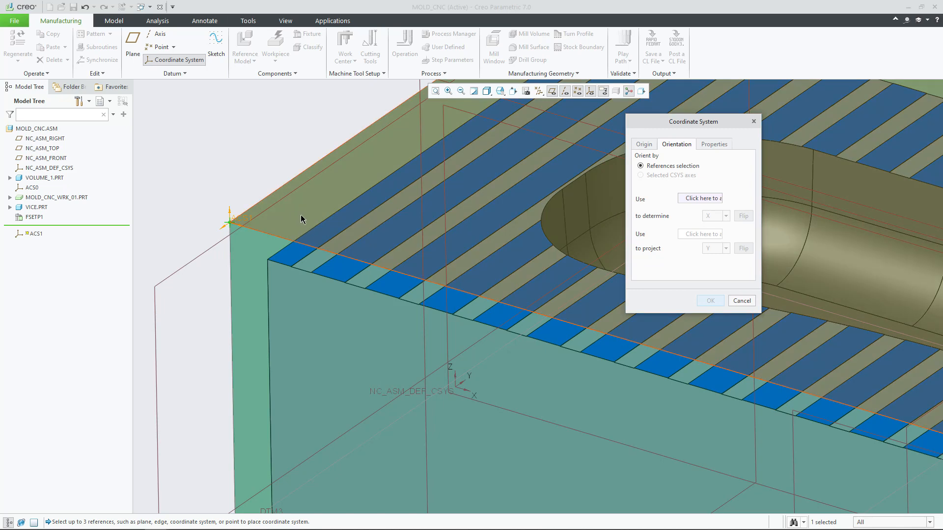
click(700, 199)
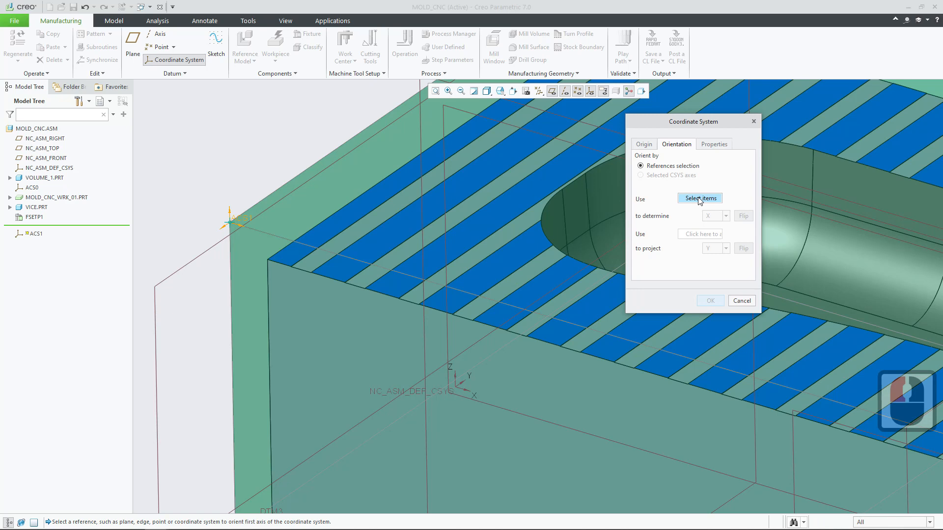
click(309, 205)
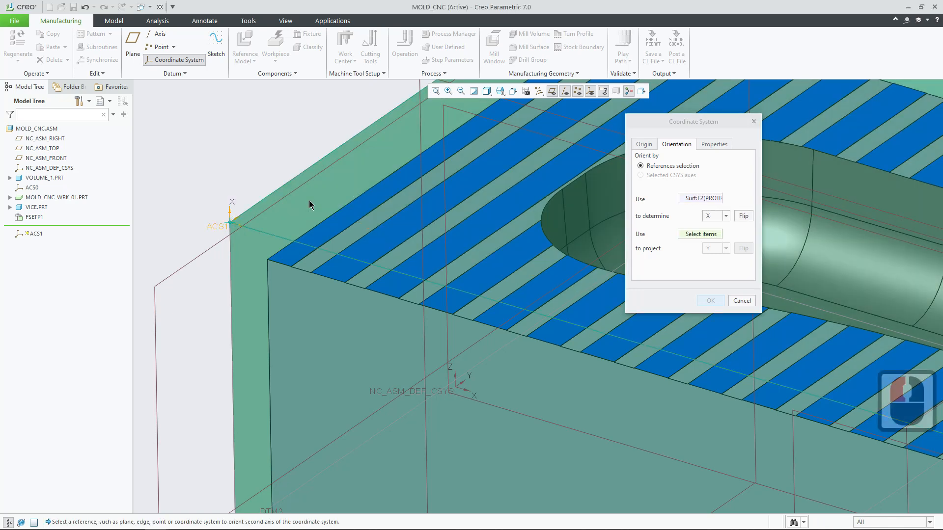
click(727, 216)
click(711, 246)
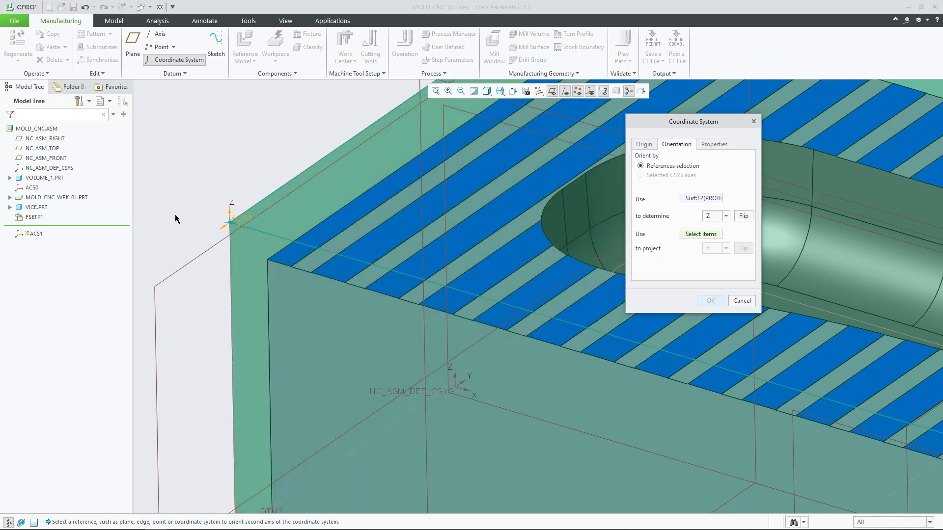
Project the X axis from the workpiece's short end face at the origin, flip it along the workpiece's length, and accept the coordinate system
middle_drag(178, 217, 215, 212)
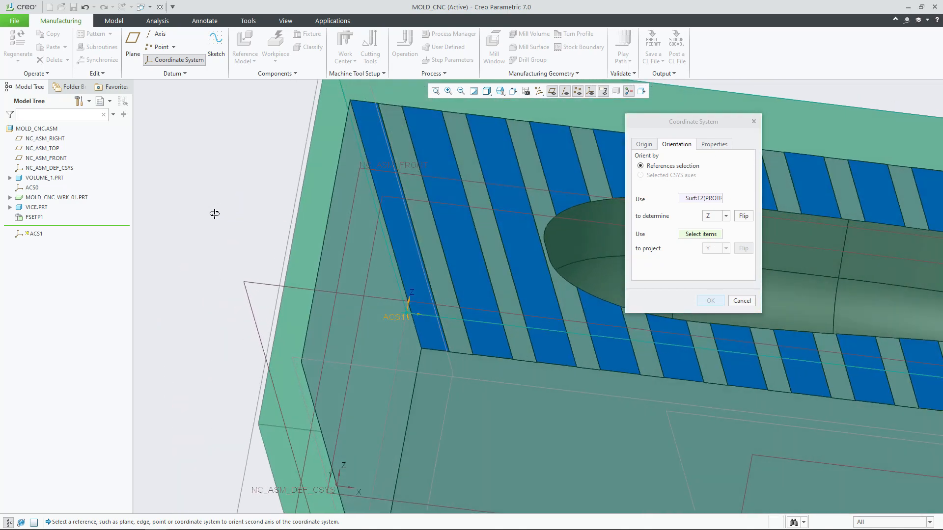
click(327, 166)
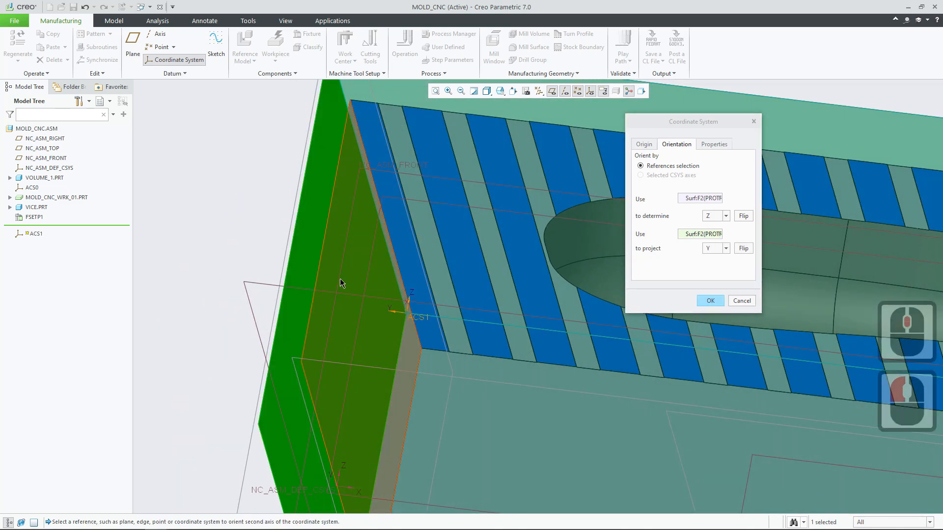
middle_drag(340, 278, 340, 289)
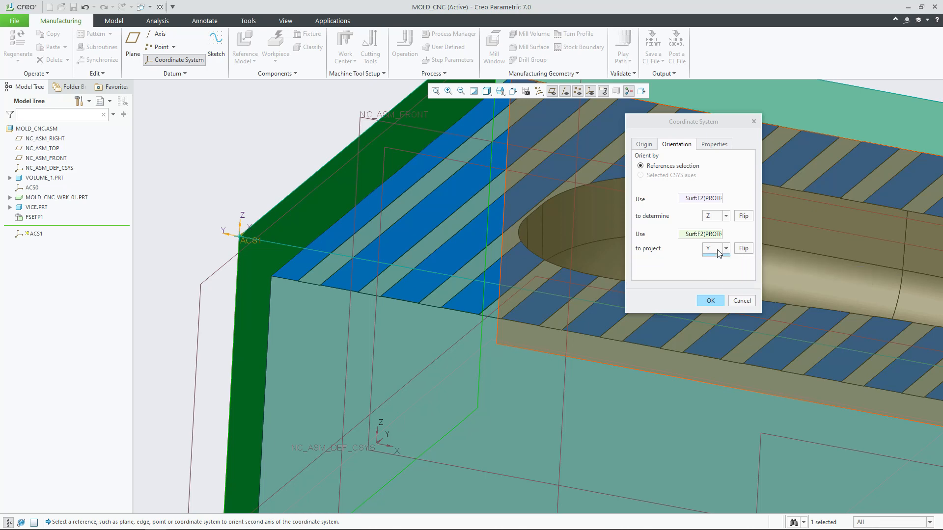
click(726, 248)
click(712, 259)
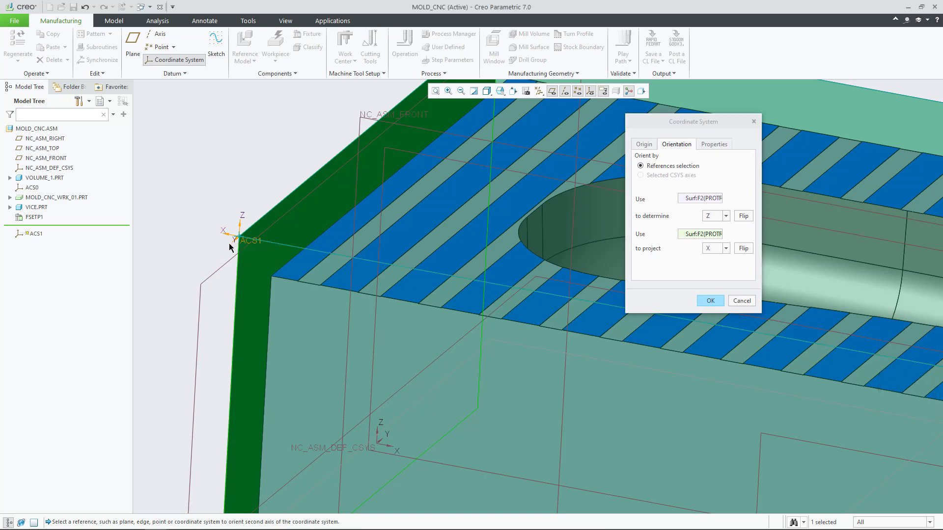
scroll(223, 251, up, 2)
middle_drag(223, 252, 256, 260)
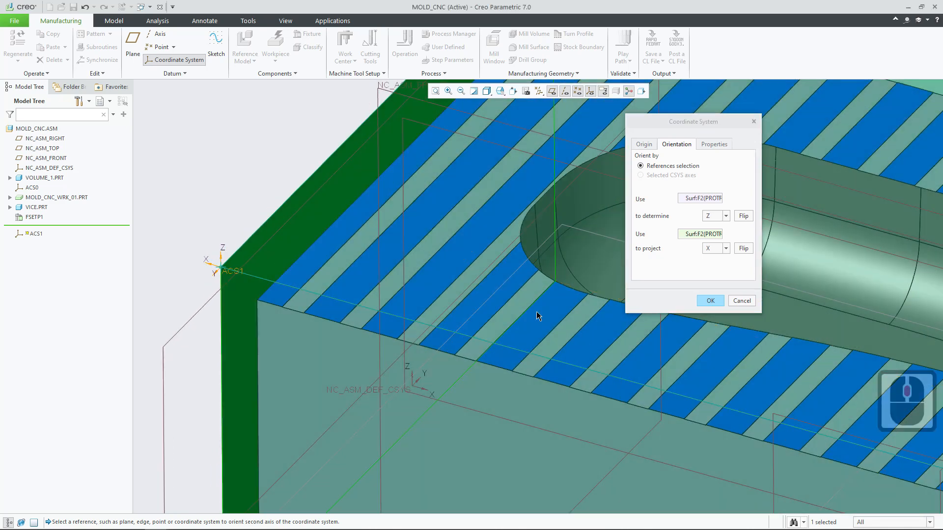
click(744, 248)
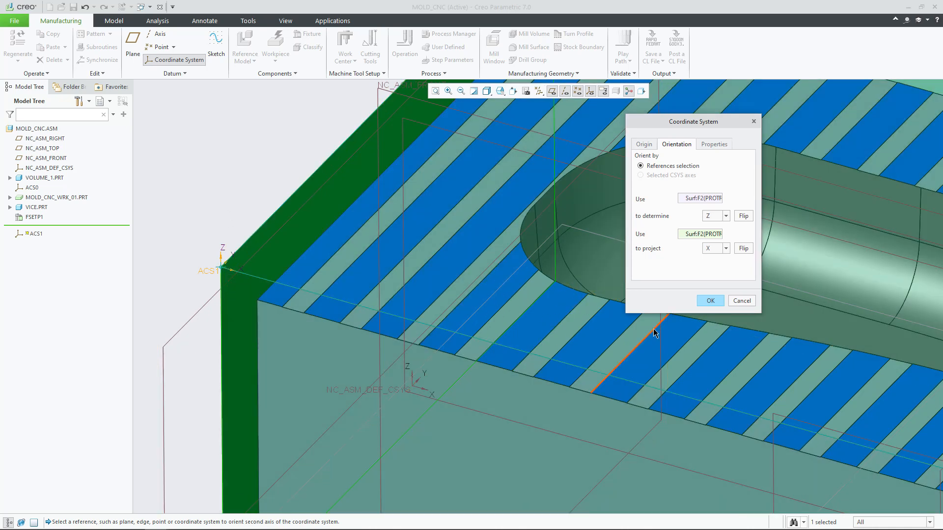
click(714, 301)
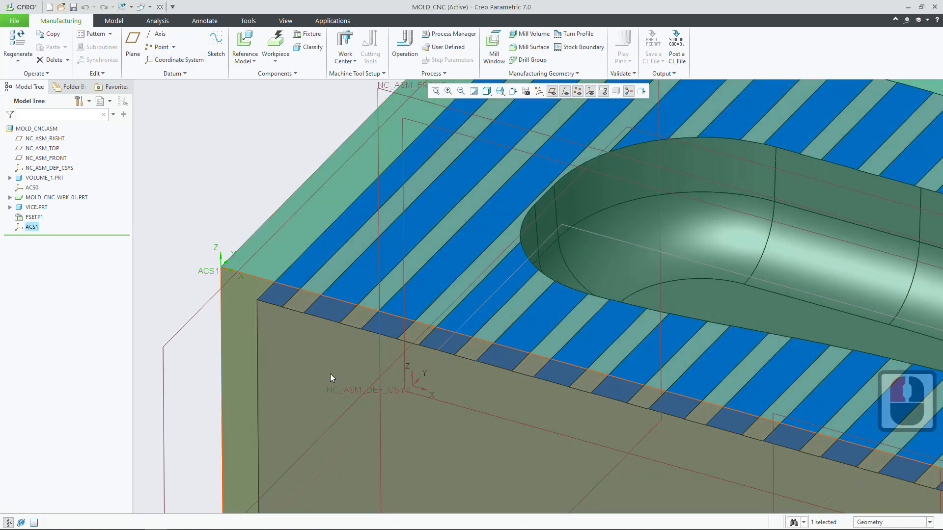
Add a milling work center and name it Hurco_VMX
scroll(333, 374, up, 4)
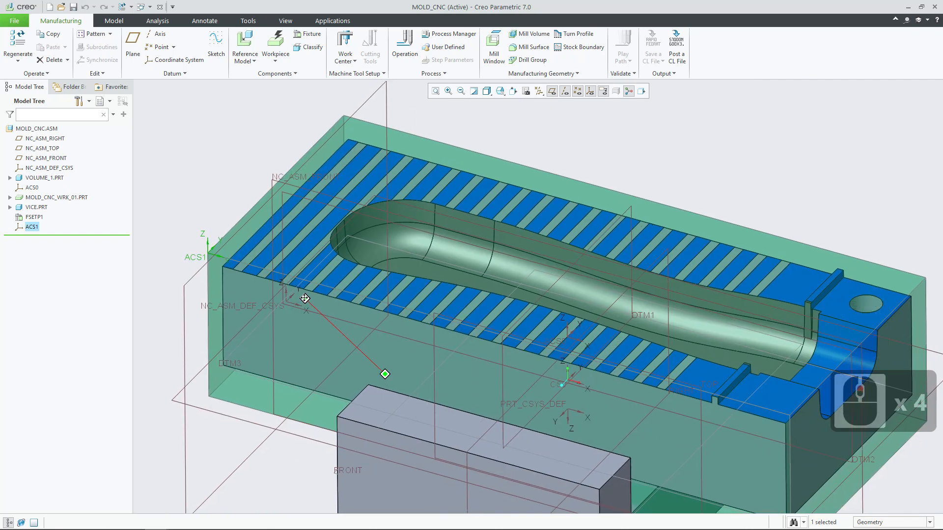
shift+middle_drag(422, 322, 320, 311)
scroll(423, 307, up, 2)
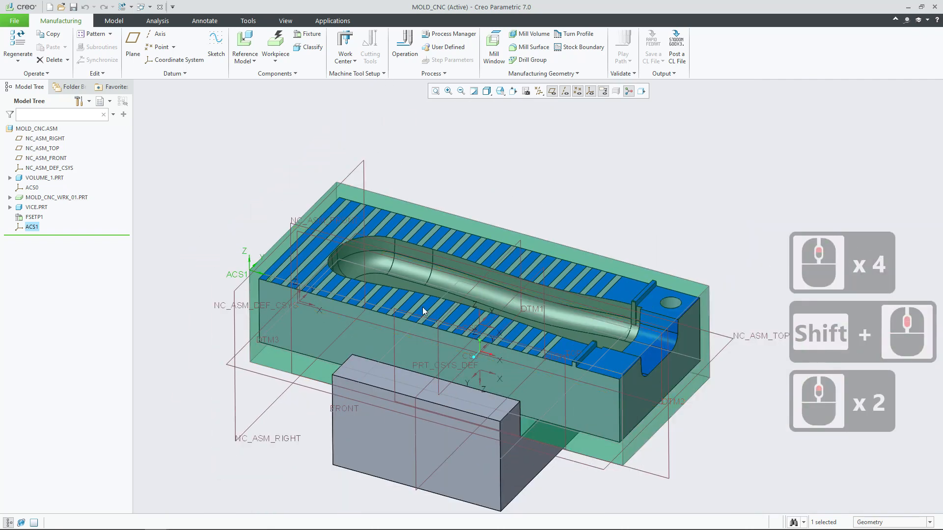
shift+middle_drag(423, 307, 438, 279)
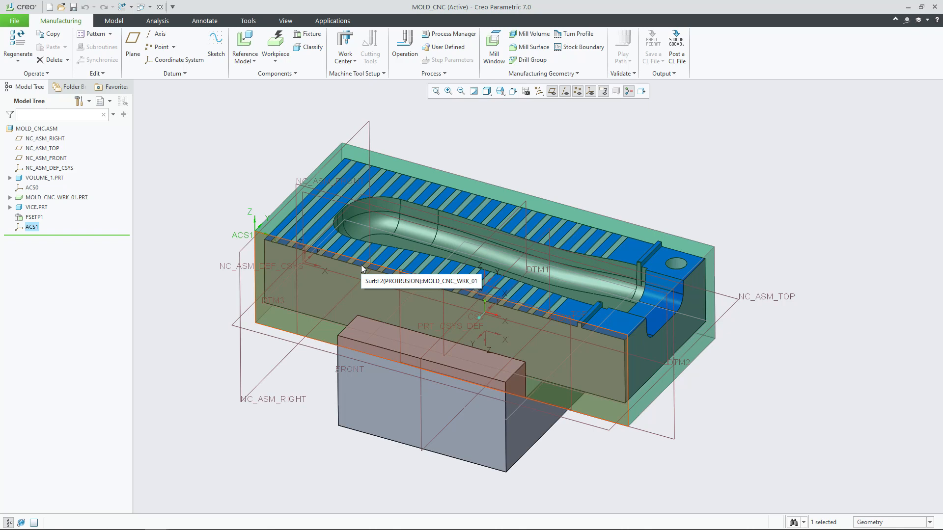
click(346, 50)
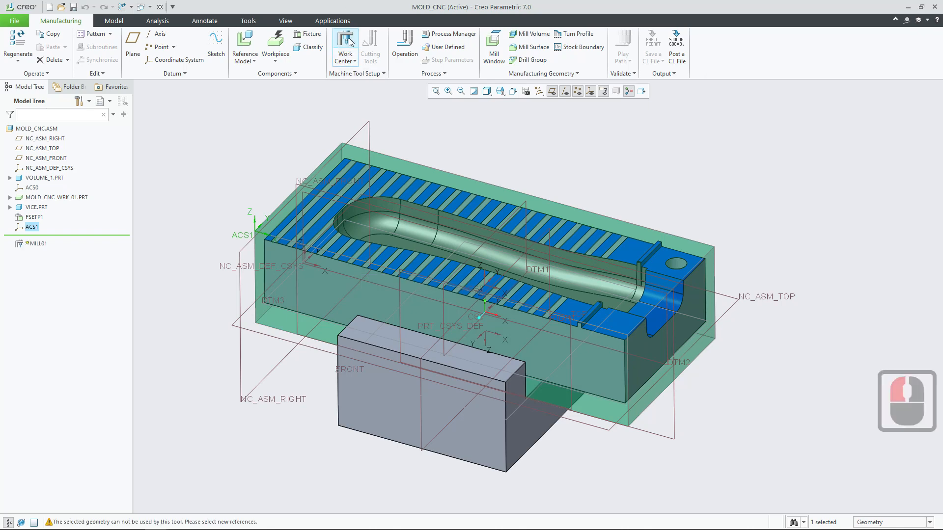
drag(735, 81, 446, 116)
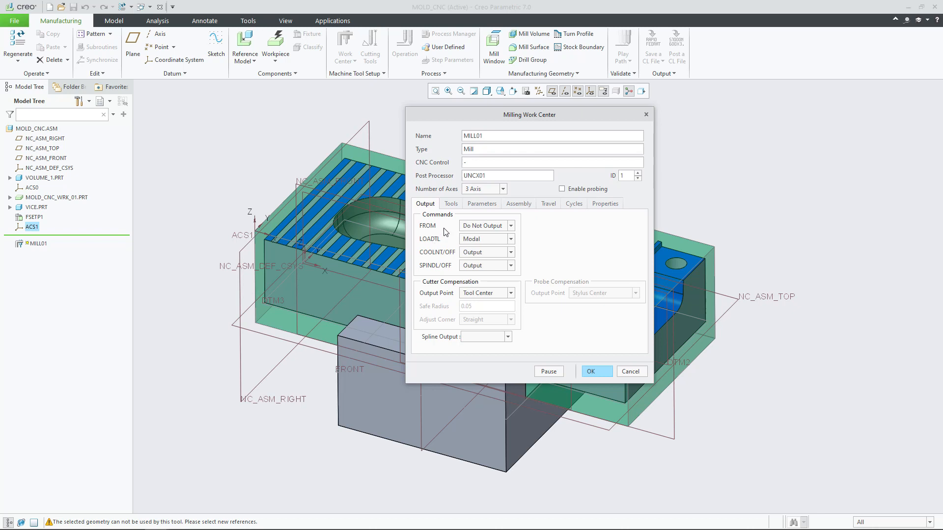
double_click(490, 136)
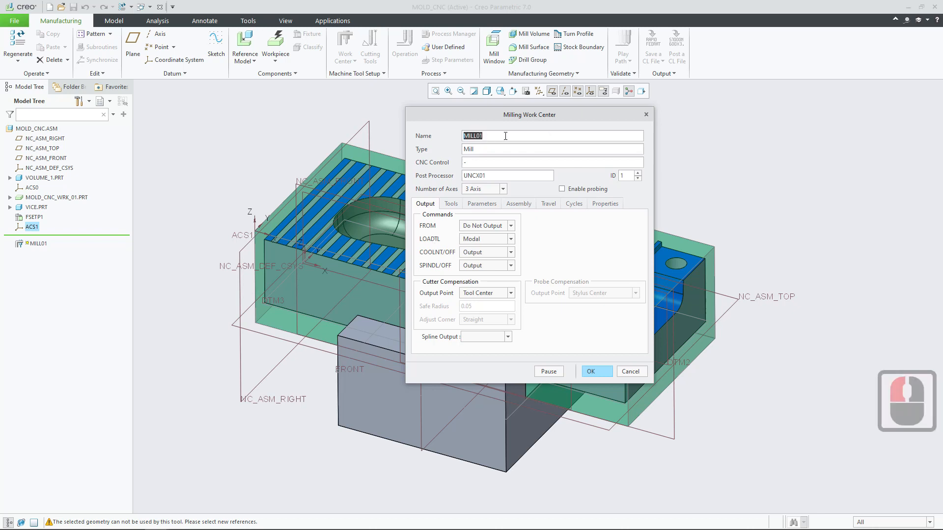
key(Left)
key(Left)
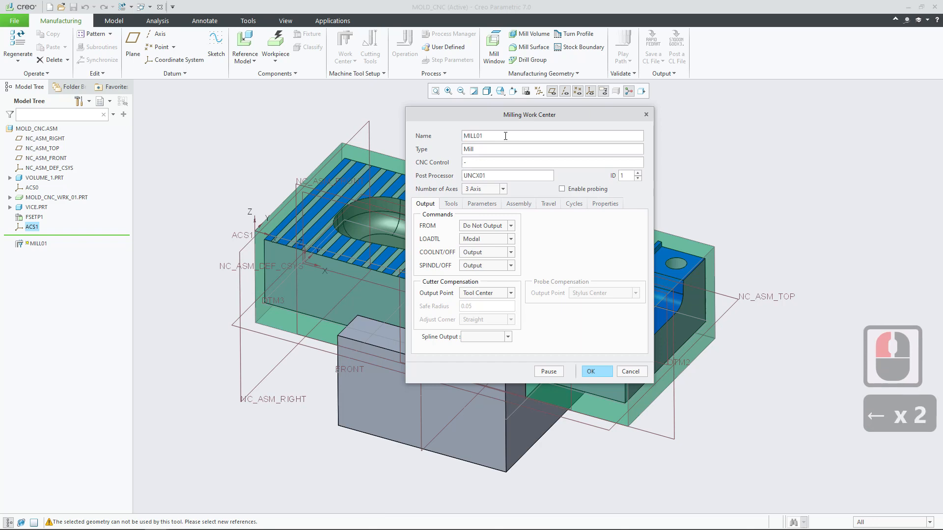
text(H)
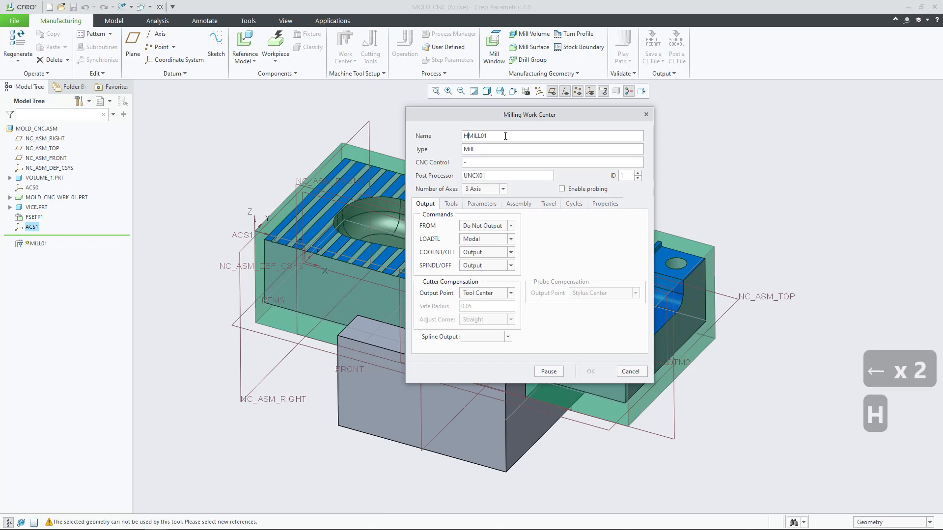
text(urco_)
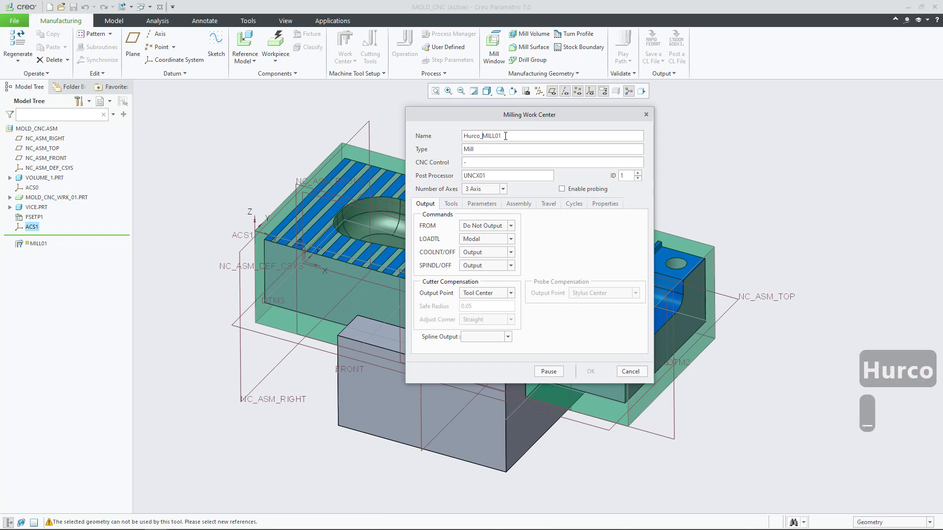
key(Delete)
key(Delete)
key(Delete)
key(Delete)
key(Delete)
key(Delete)
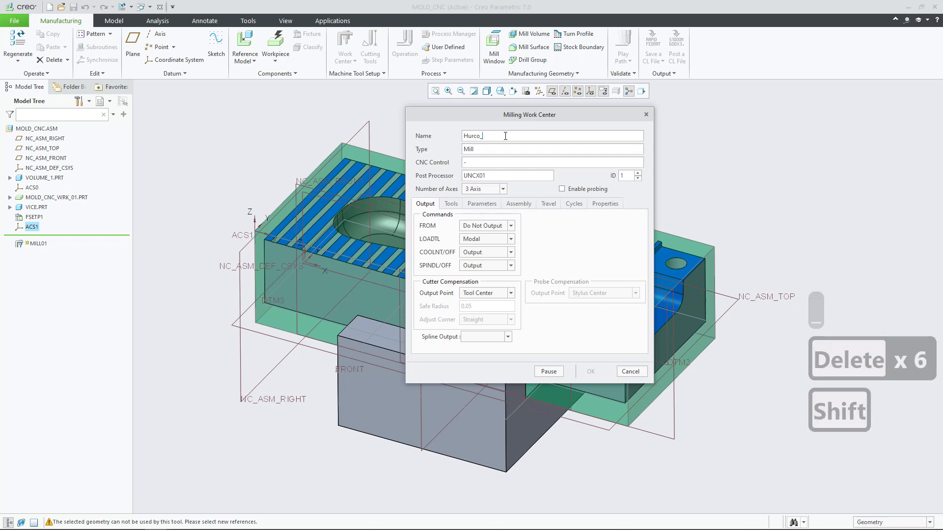
text(VMX)
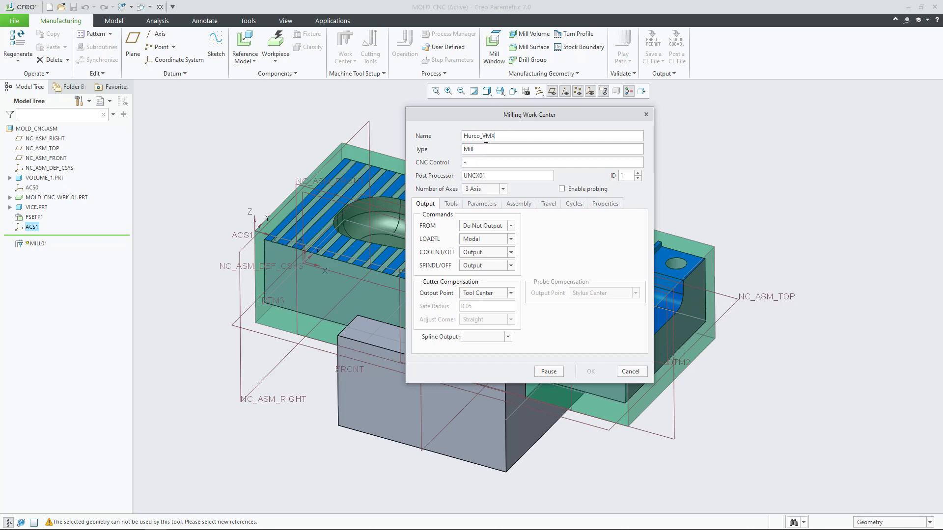
click(506, 133)
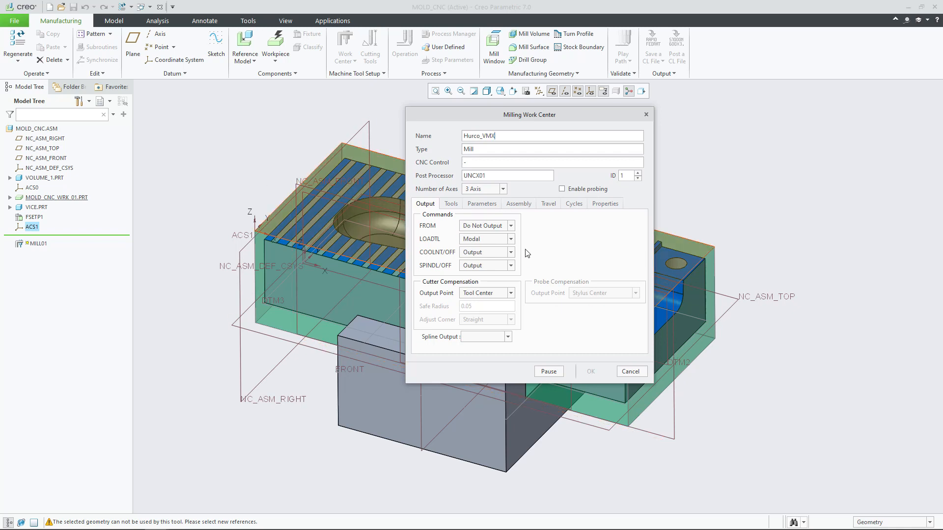
Set the work center's travel limits to 1000 in Y and 900 in X
click(549, 205)
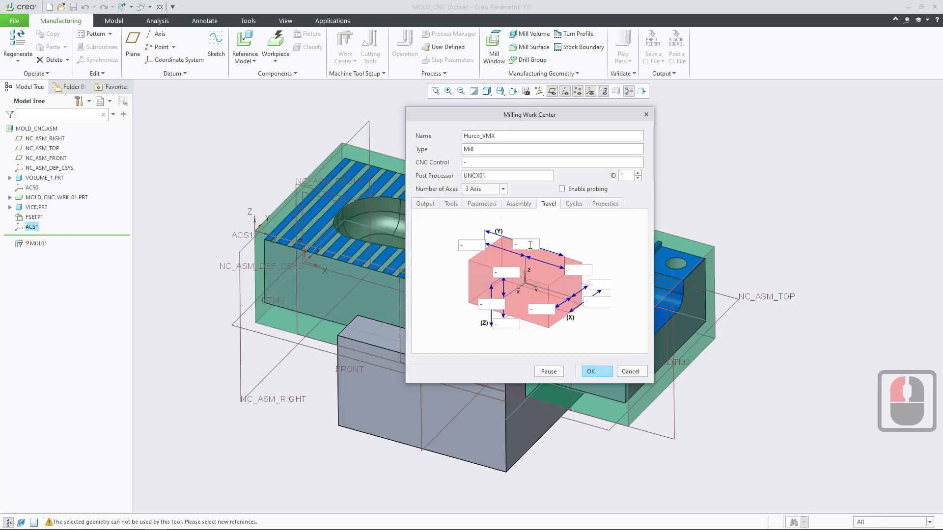
double_click(530, 245)
text(1000)
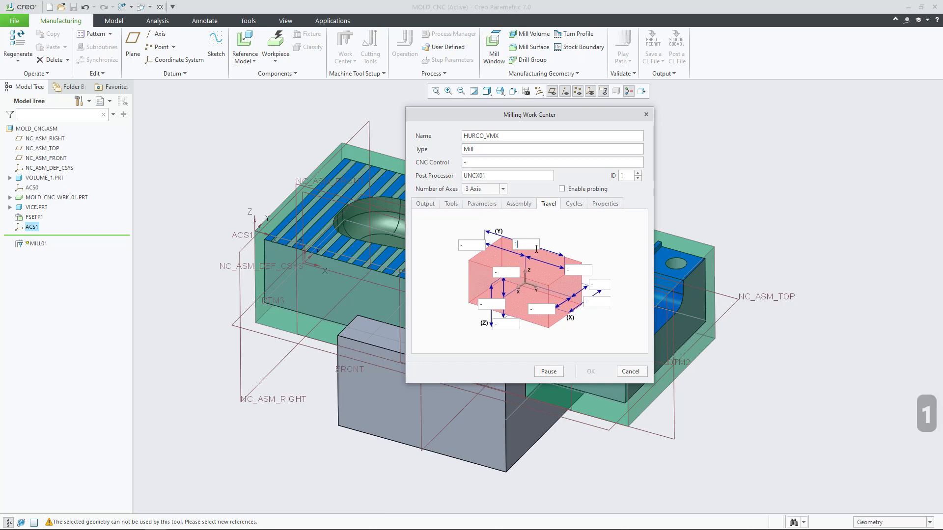
click(599, 301)
click(583, 303)
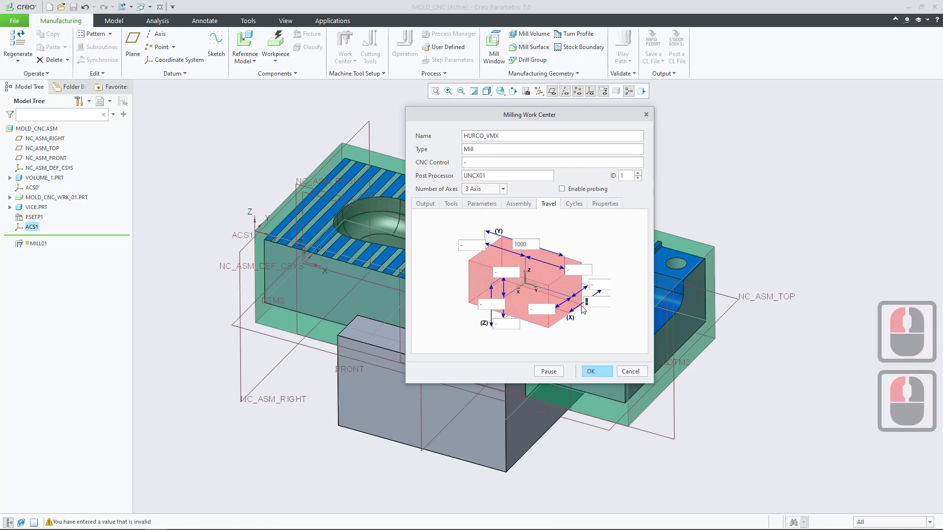
text(900)
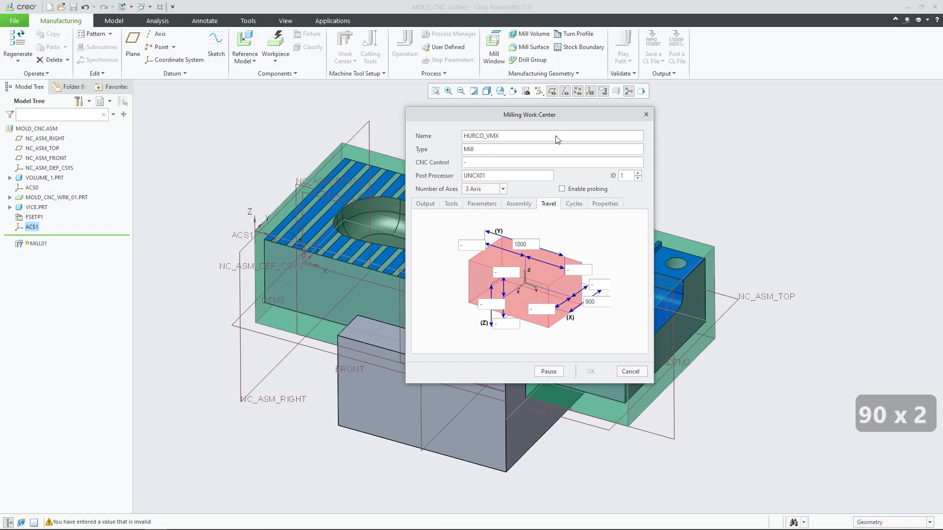
Set the work center's travel limit in Z to 1100
click(495, 307)
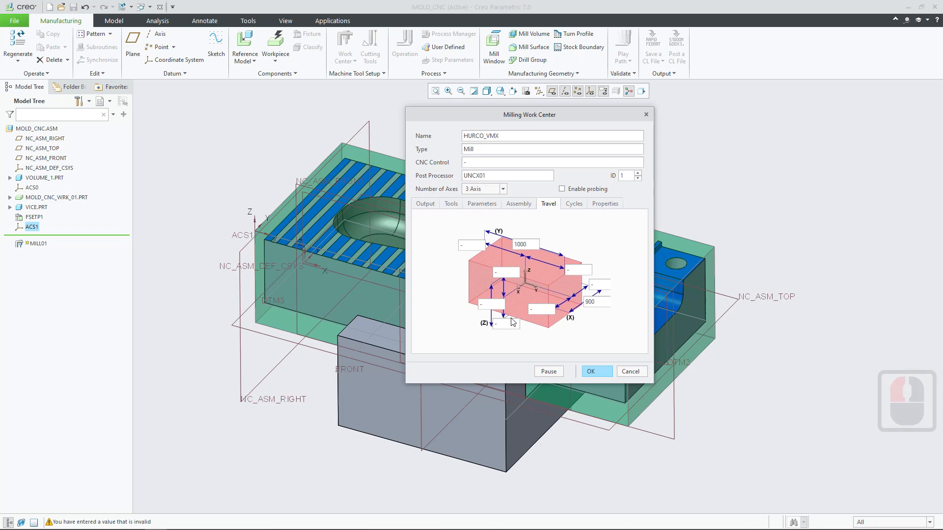
text(1)
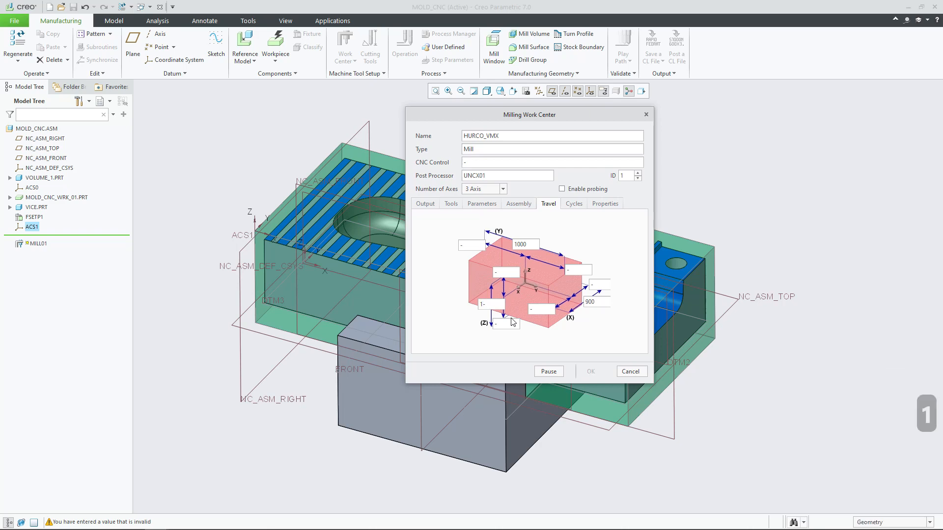
text(100)
key(Delete)
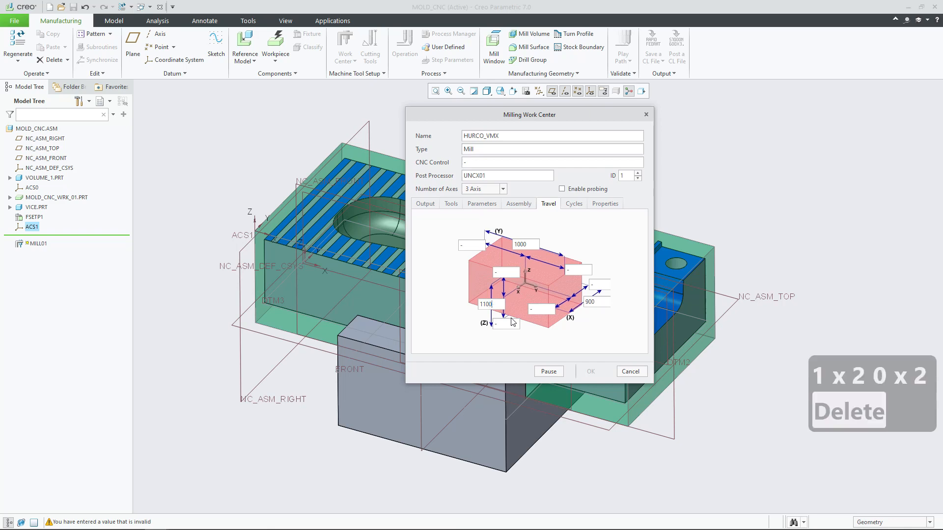
key(Delete)
key(Delete)
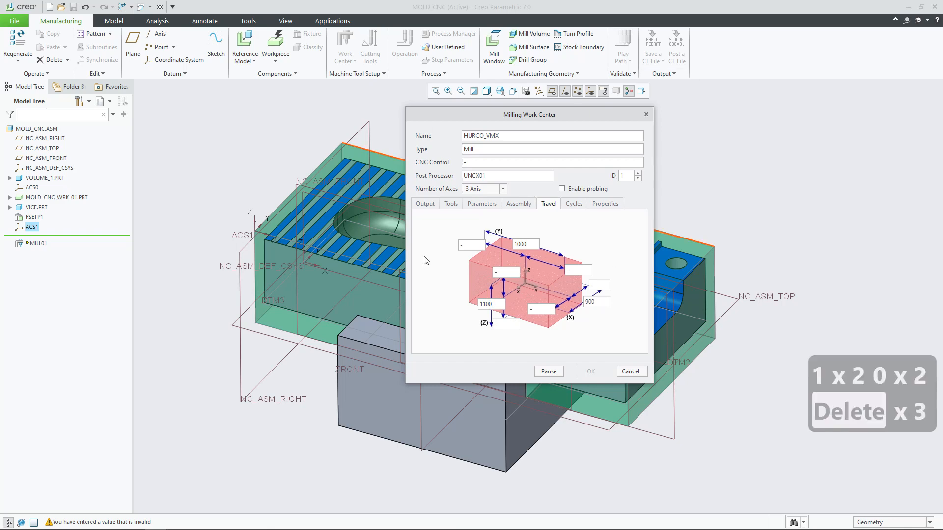
Set the work center's maximum spindle speed to 100000 RPM and accept the work center
click(459, 205)
click(491, 207)
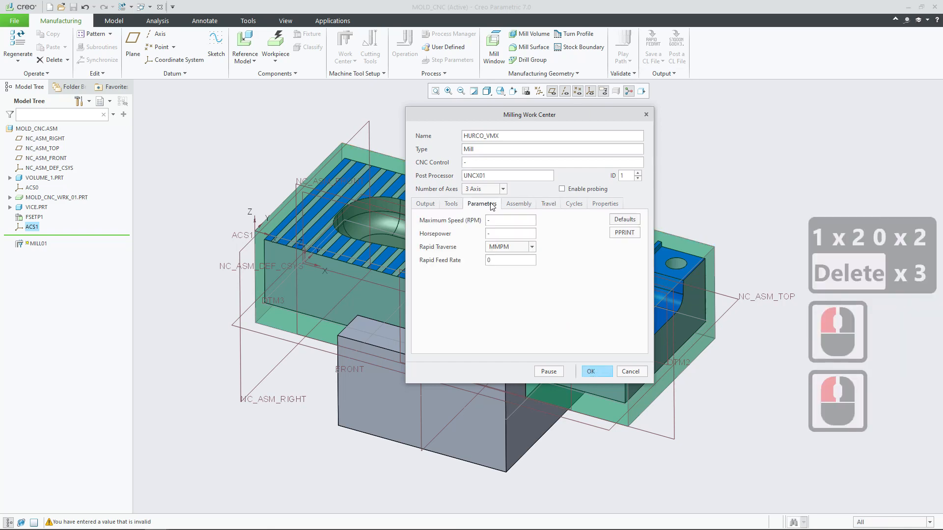
click(503, 221)
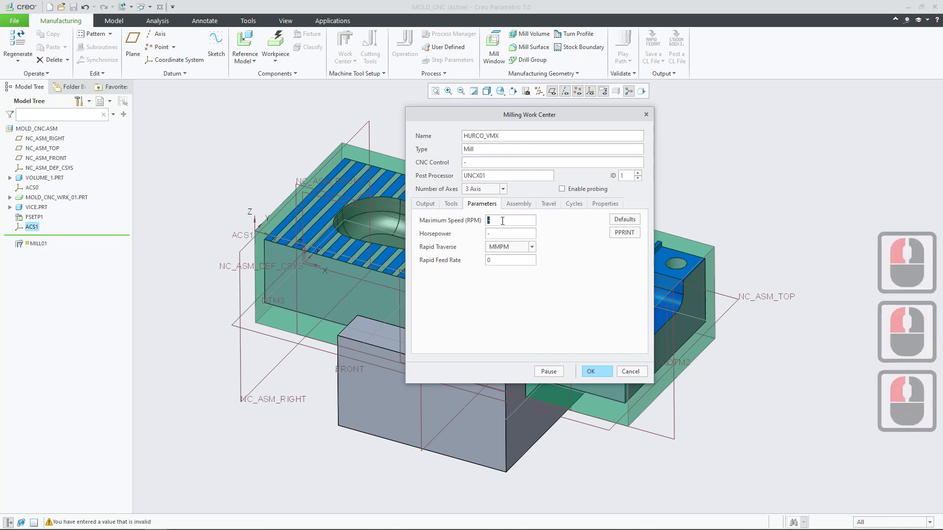
text(10)
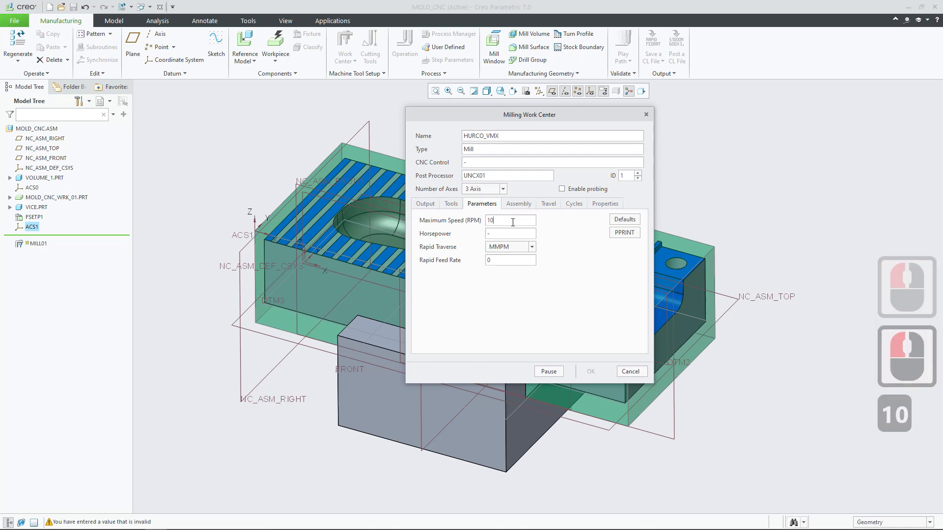
text(0000)
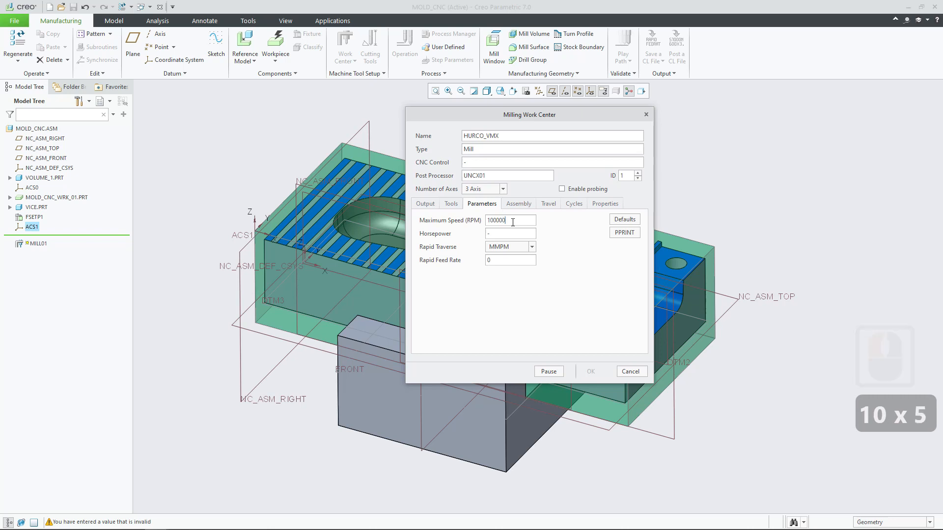
click(505, 233)
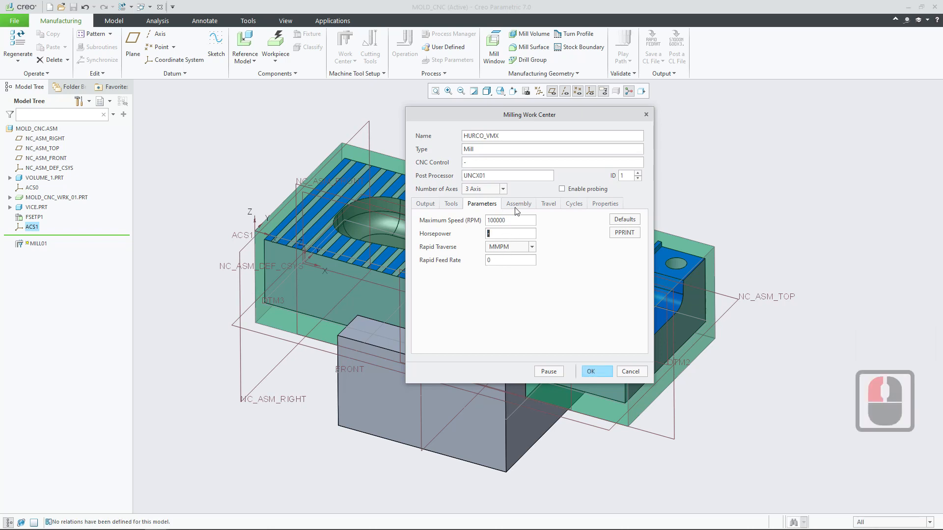
click(594, 374)
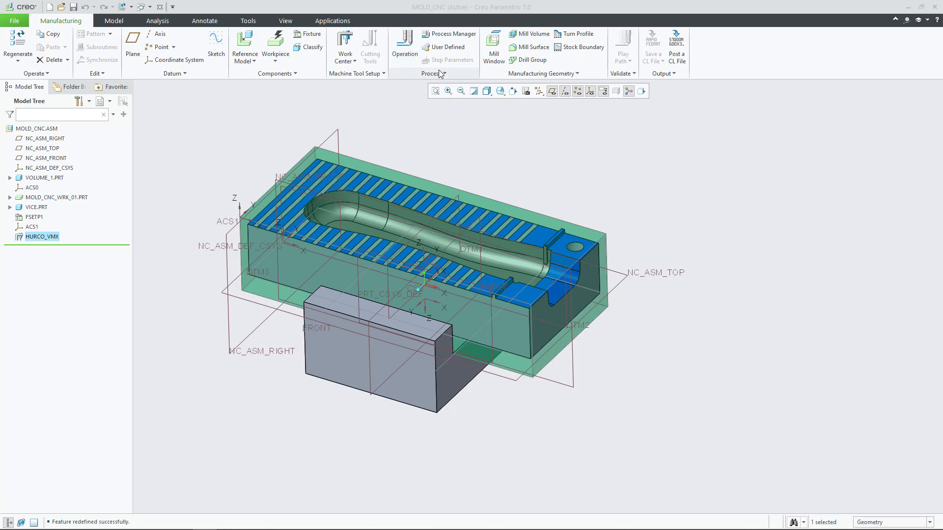
Start a new operation on the HURCO_VMX work center with ACS1 as its program zero coordinate system
click(406, 44)
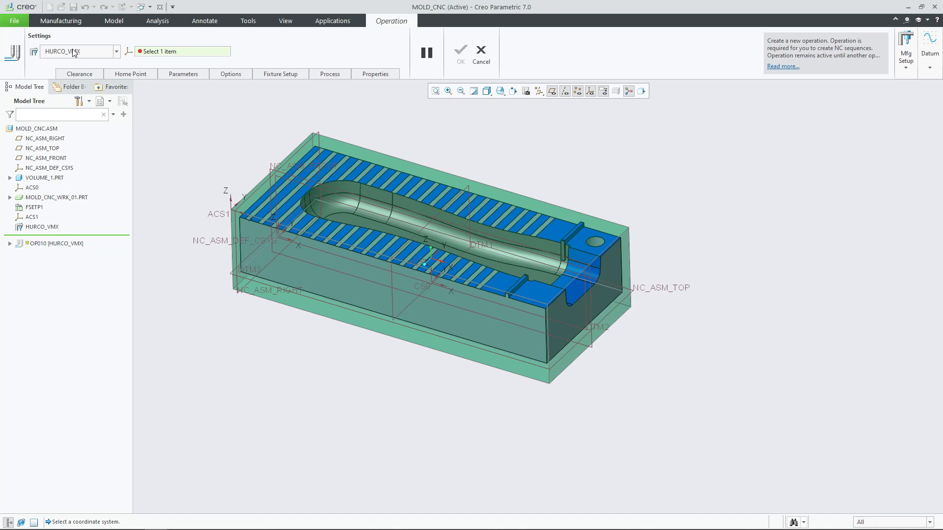
click(117, 51)
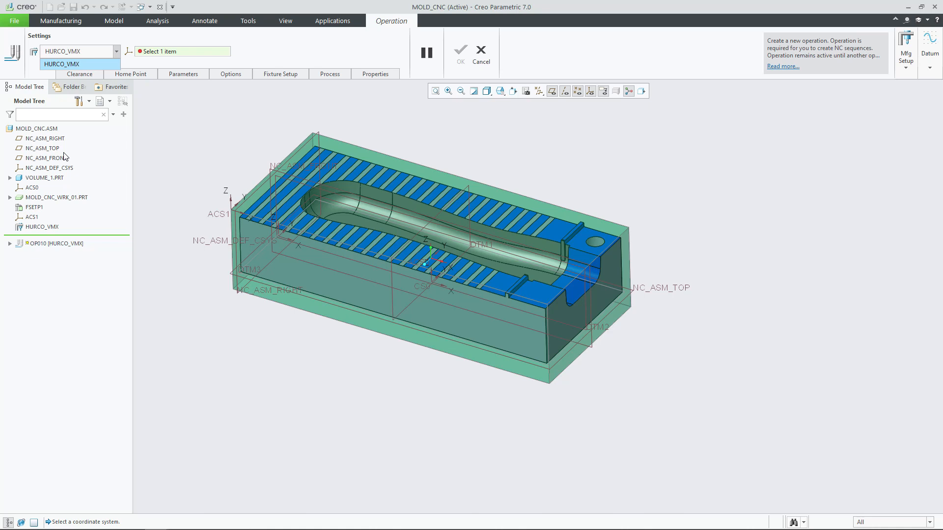
click(175, 54)
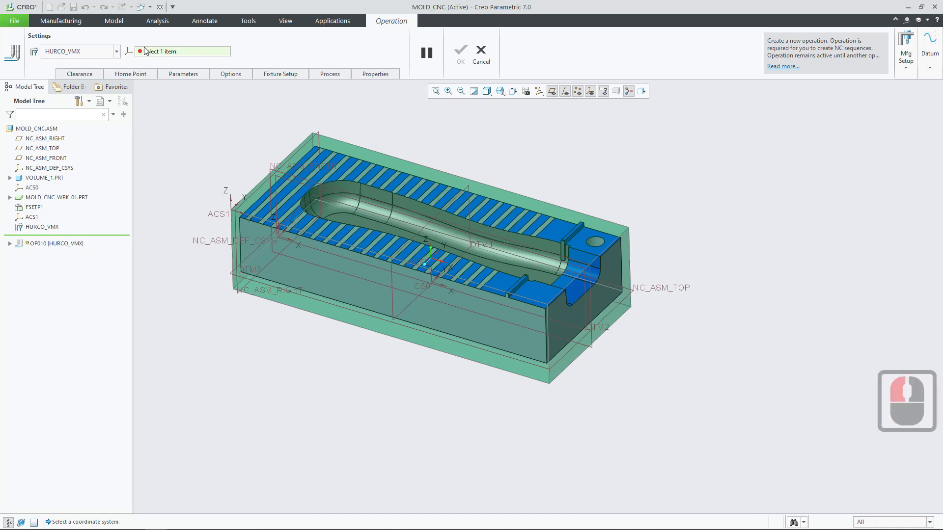
click(225, 217)
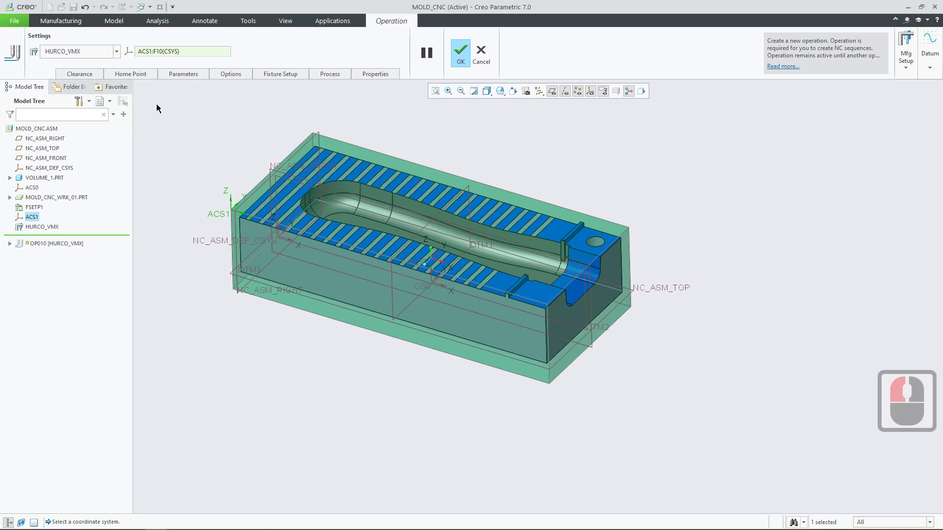
Define the operation's clearance as a retract plane offset 15 above the workpiece's top face
click(133, 74)
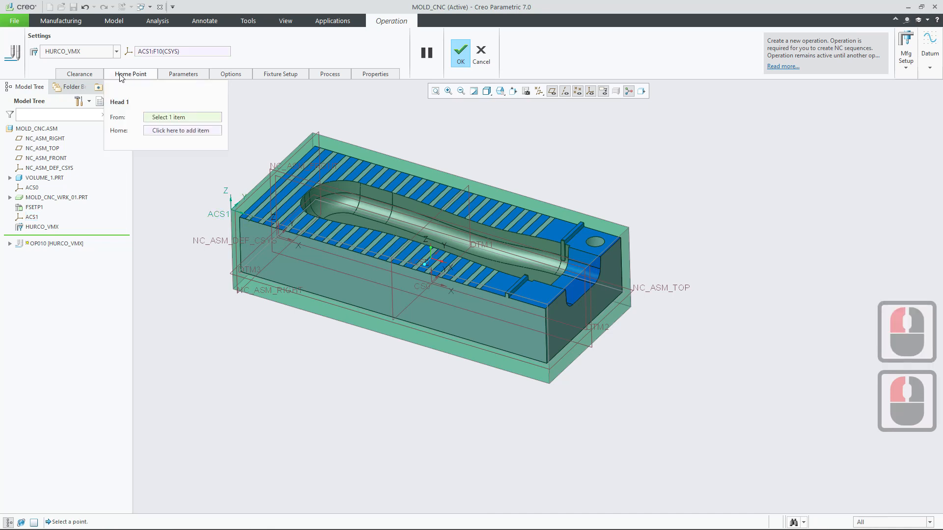
click(88, 72)
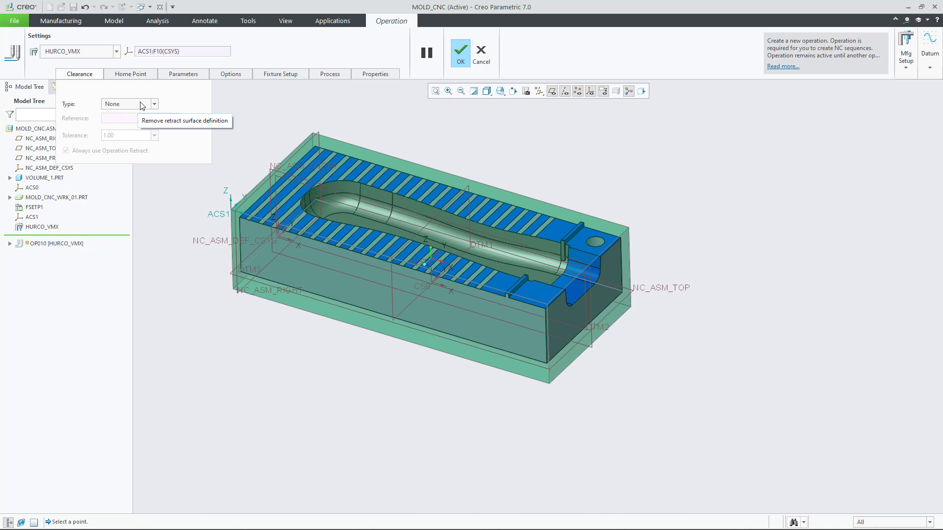
click(141, 103)
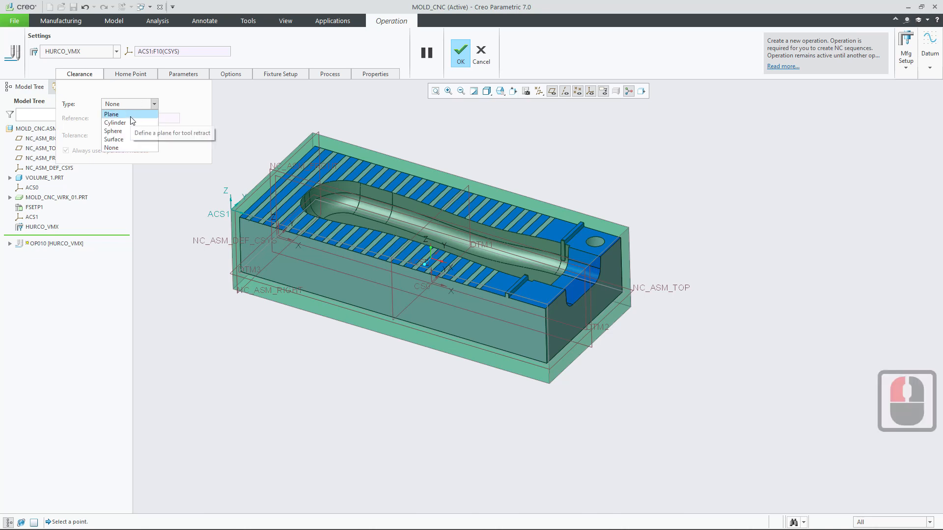
click(131, 116)
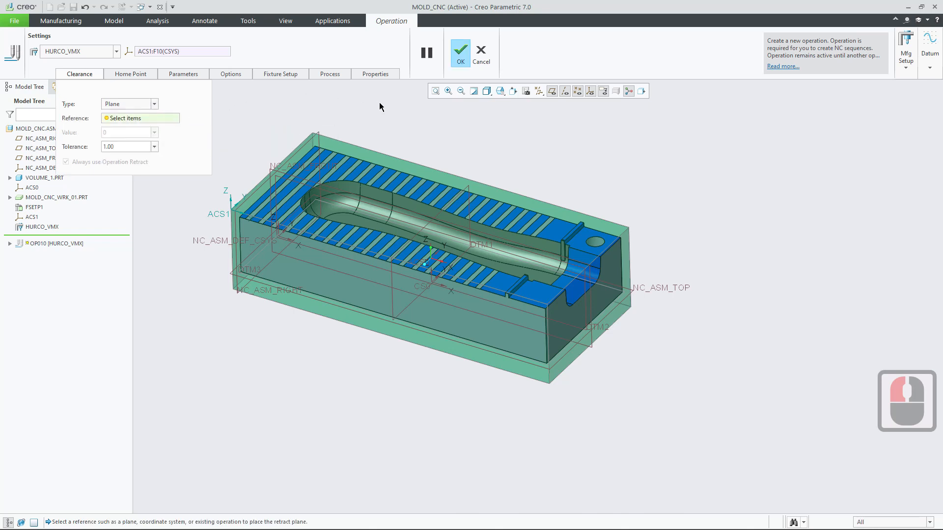
click(343, 150)
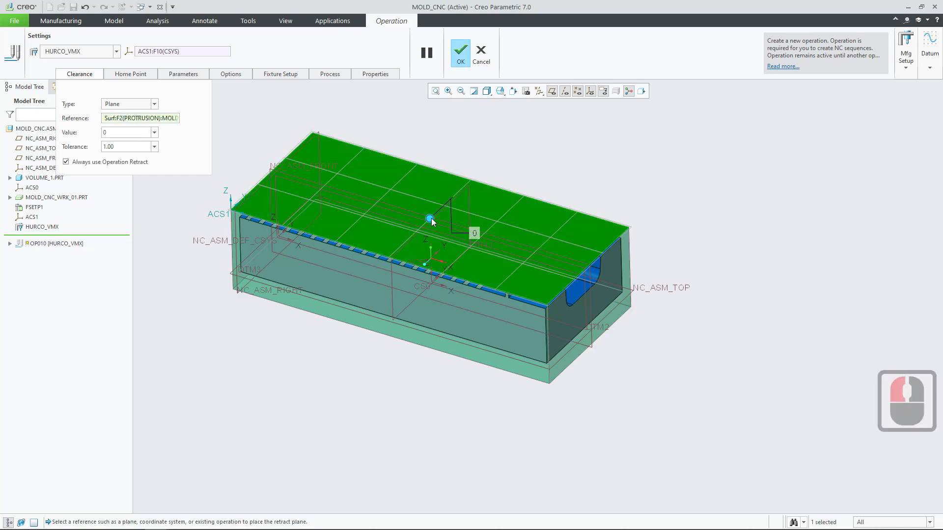
drag(431, 218, 440, 197)
click(467, 141)
double_click(476, 140)
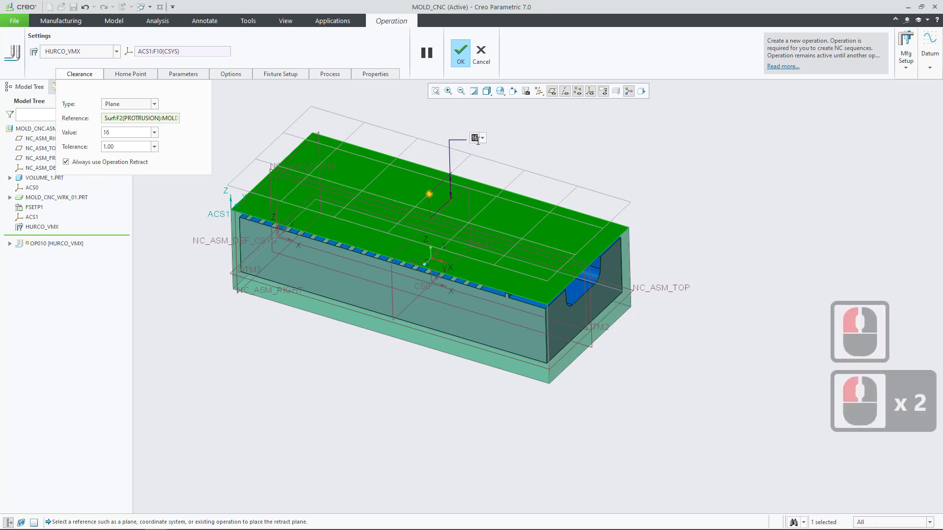
text(15)
key(Return)
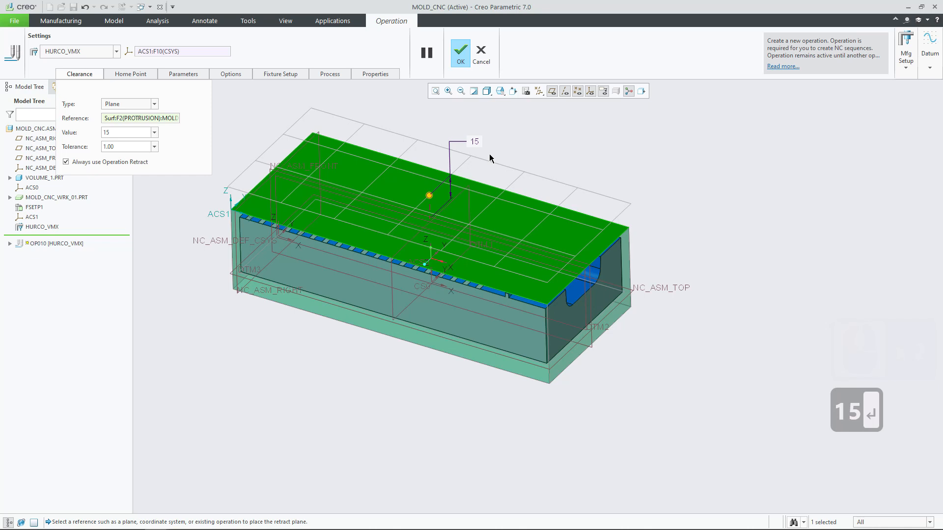
Assign the fixture setup FSETP1 to the operation and accept the operation
click(143, 75)
click(189, 81)
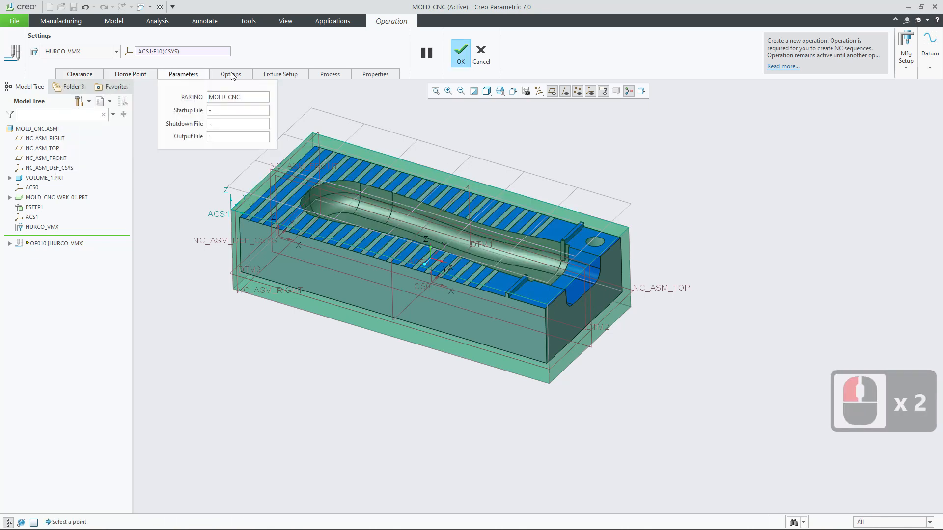
click(245, 77)
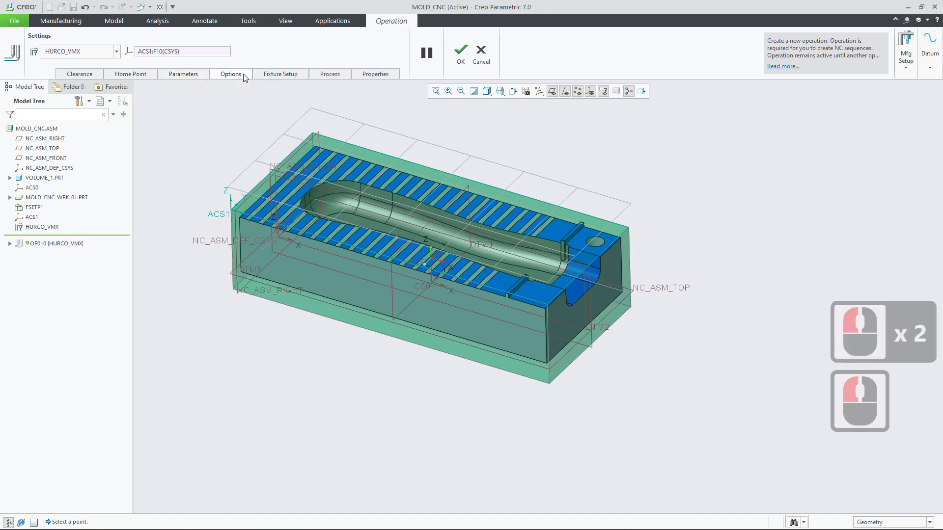
click(274, 78)
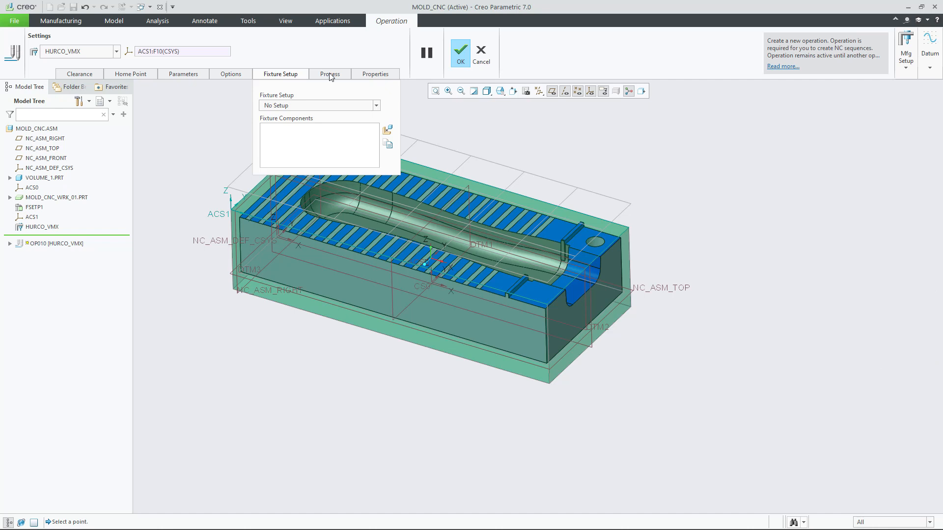
click(376, 106)
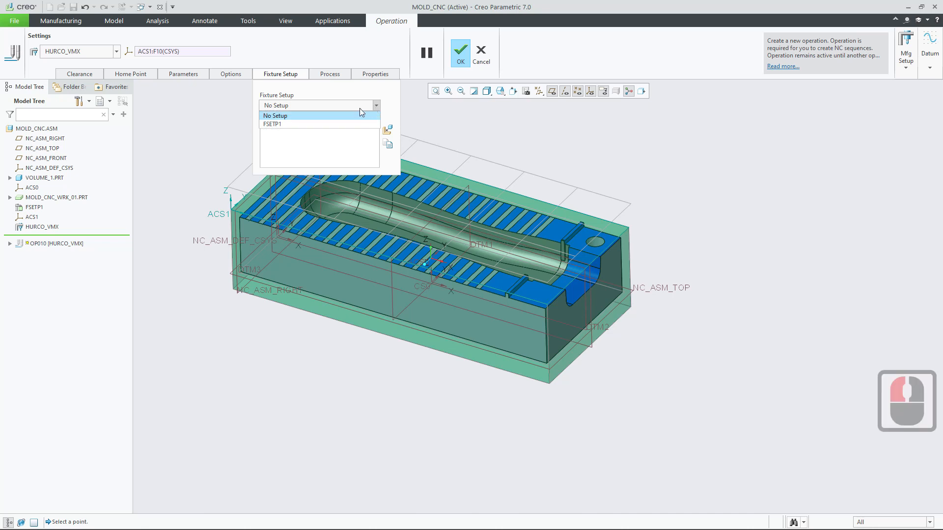
click(272, 125)
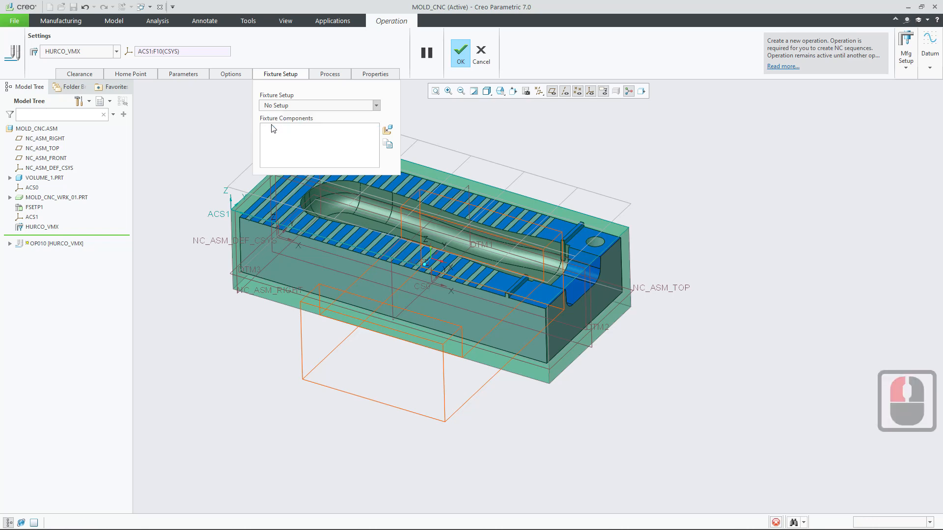
click(459, 62)
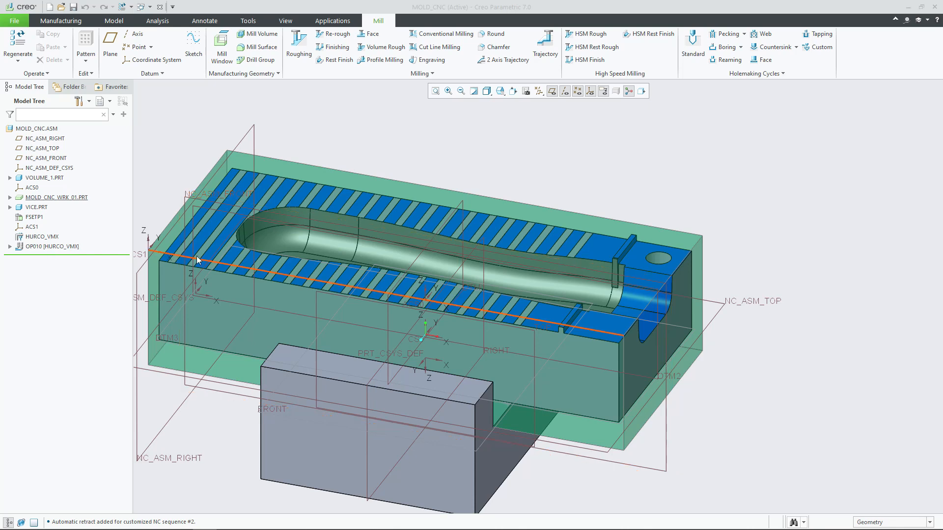
Create a silhouette mill window on the workpiece's top face, keeping inside loops, and accept it
shift+middle_drag(256, 278, 325, 269)
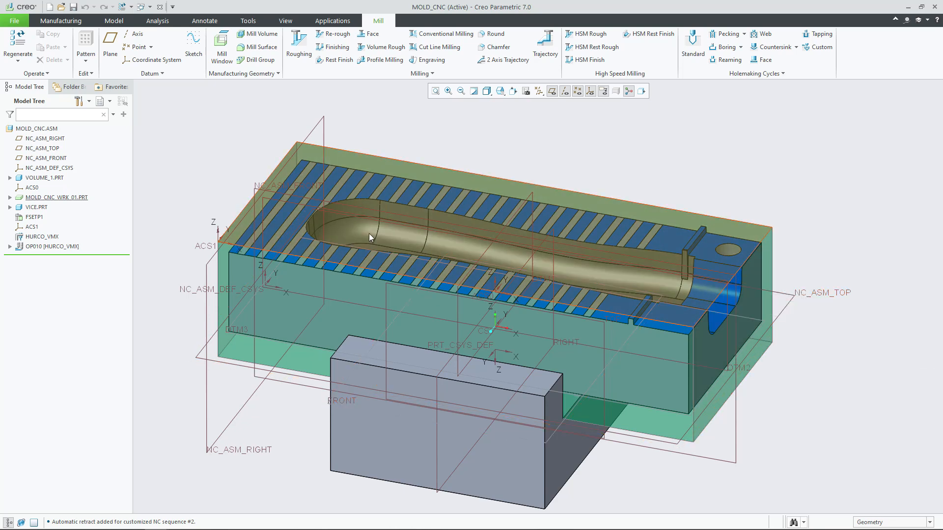
right_click(327, 213)
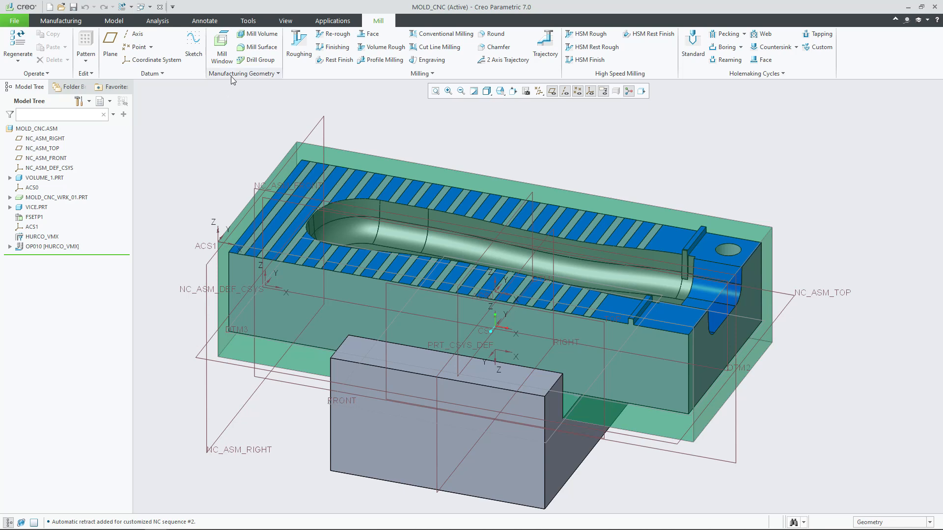
click(225, 51)
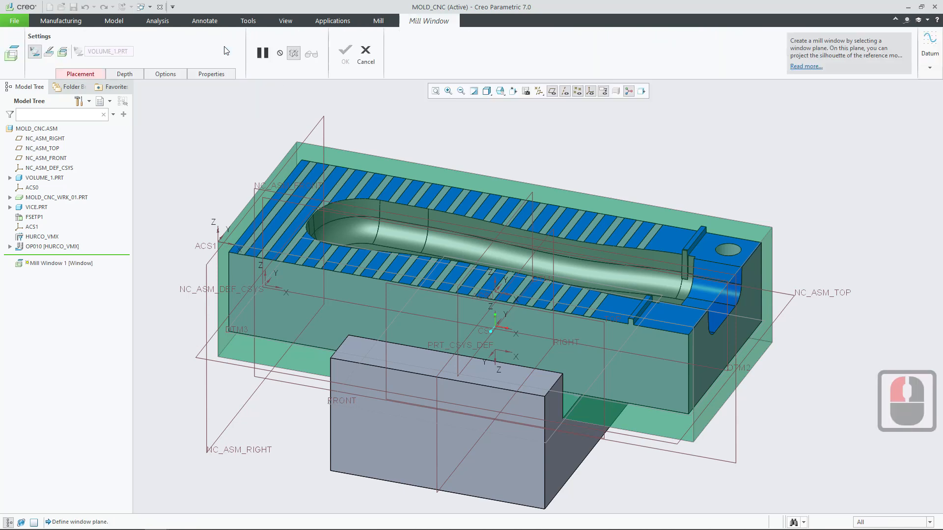
click(88, 75)
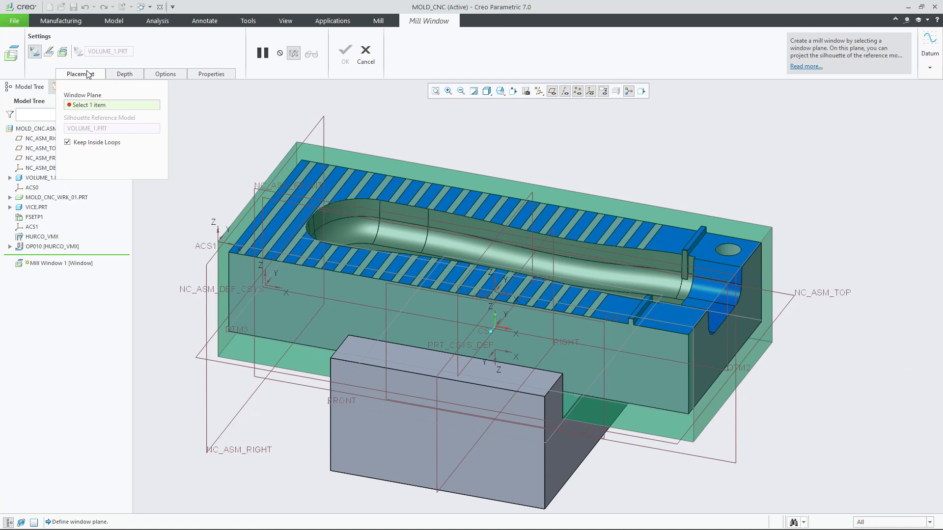
click(389, 171)
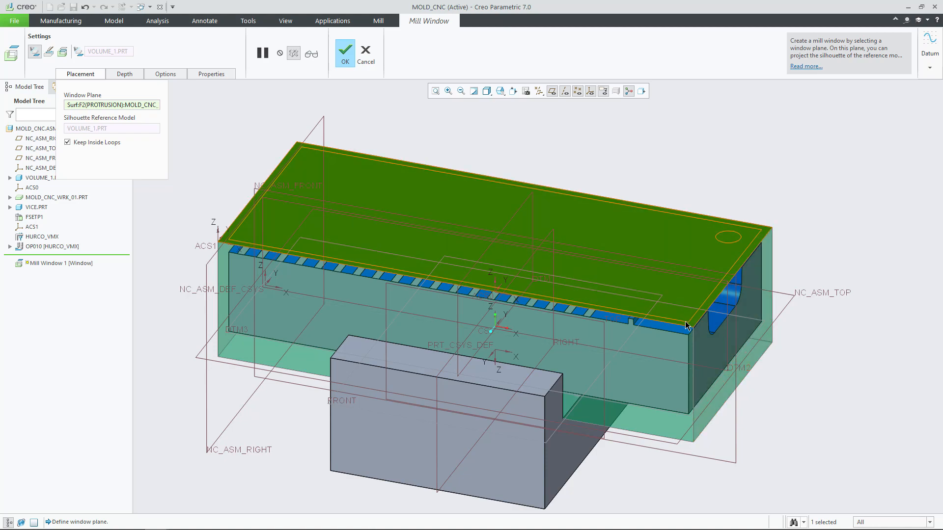
mouse_move(655, 267)
middle_down()
mouse_move(654, 323)
mouse_move(735, 341)
middle_up()
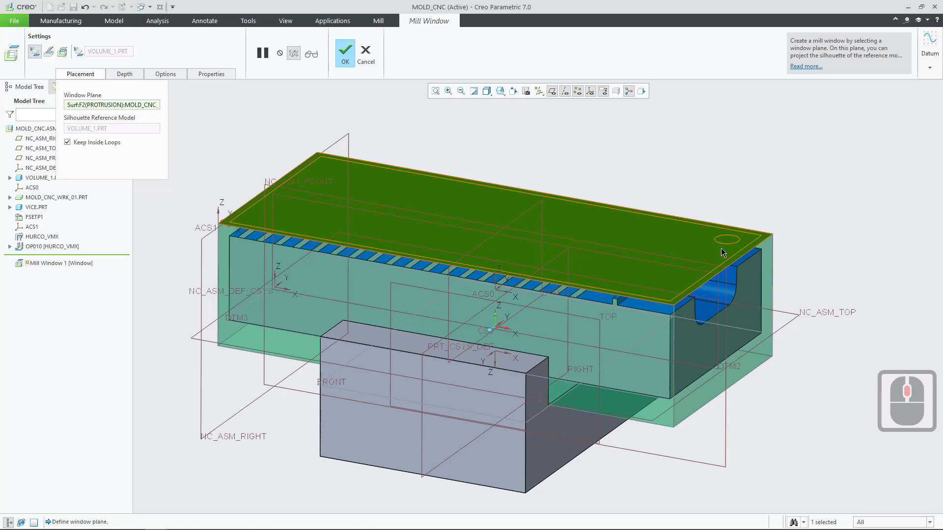
mouse_move(743, 246)
middle_down()
mouse_move(757, 257)
mouse_move(748, 368)
mouse_move(540, 275)
mouse_move(406, 160)
middle_up()
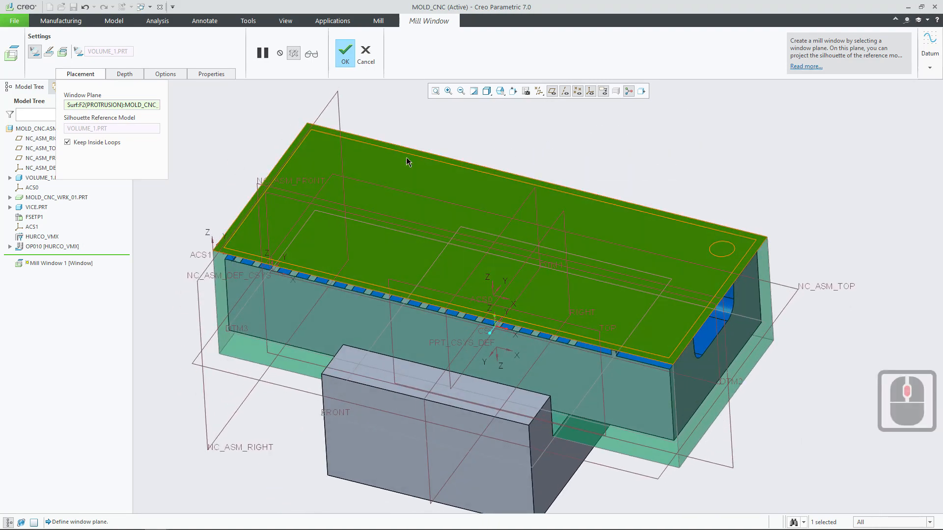
click(345, 62)
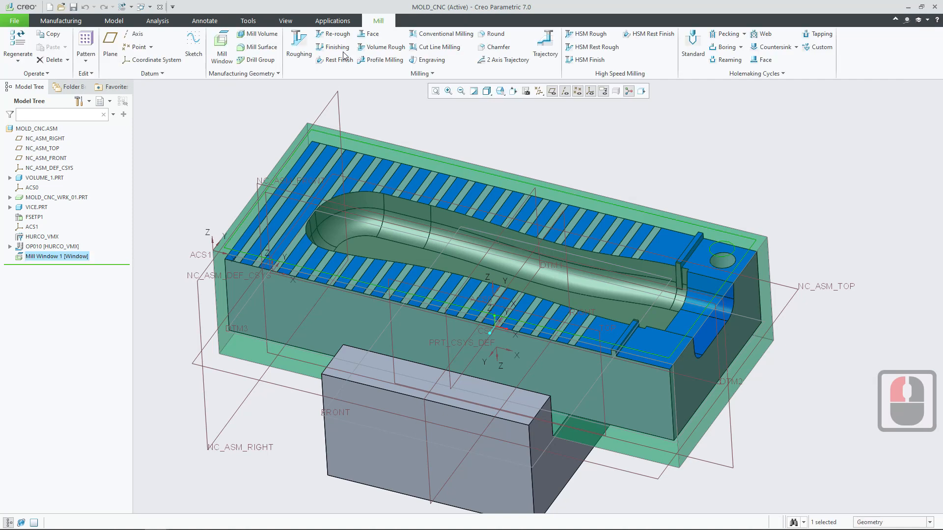
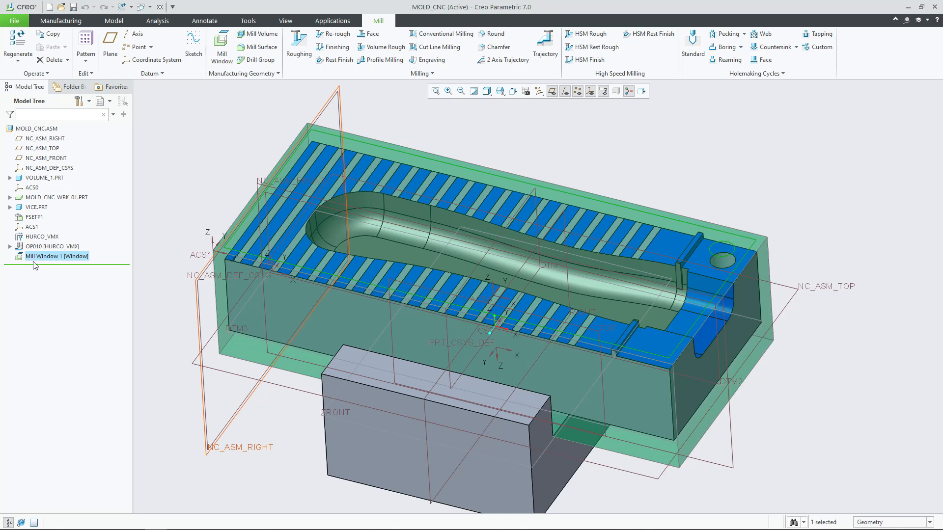
Start a face milling step from Mill Window 1 and check that the window is its machining reference
right_click(34, 259)
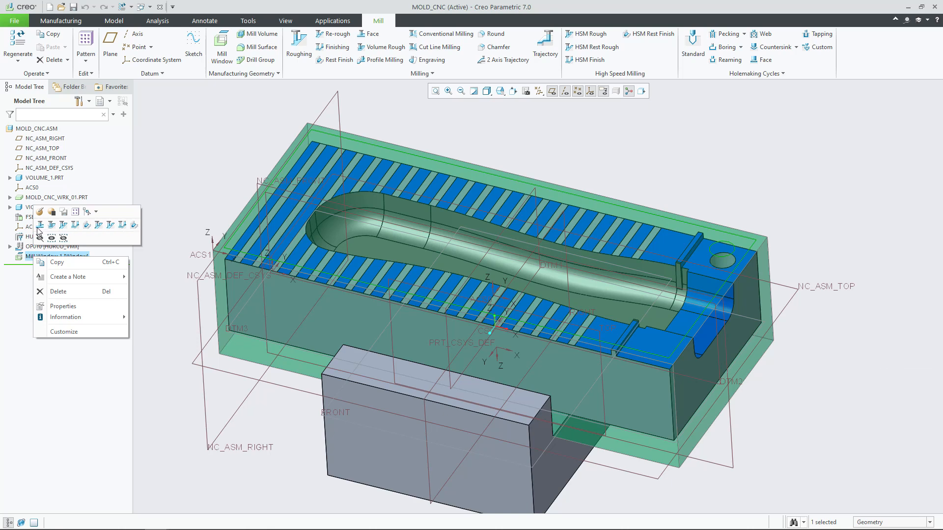
click(88, 240)
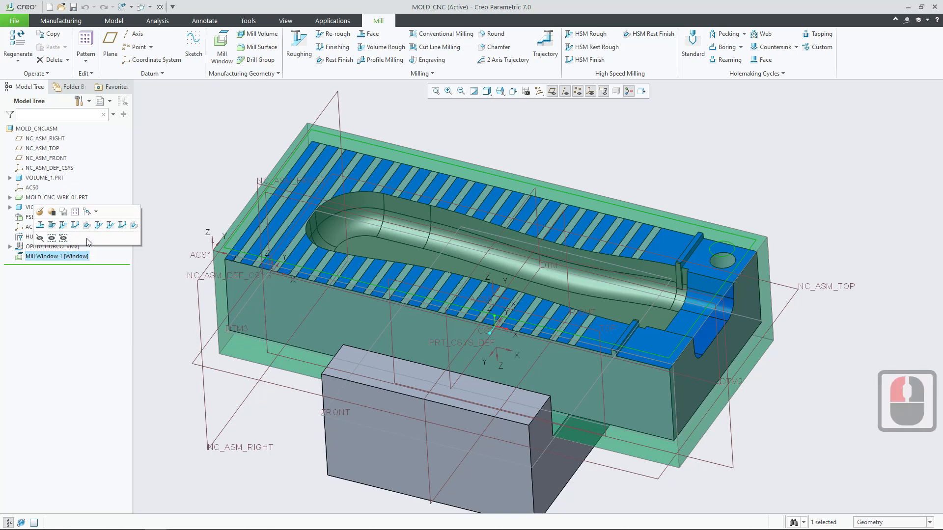
click(42, 226)
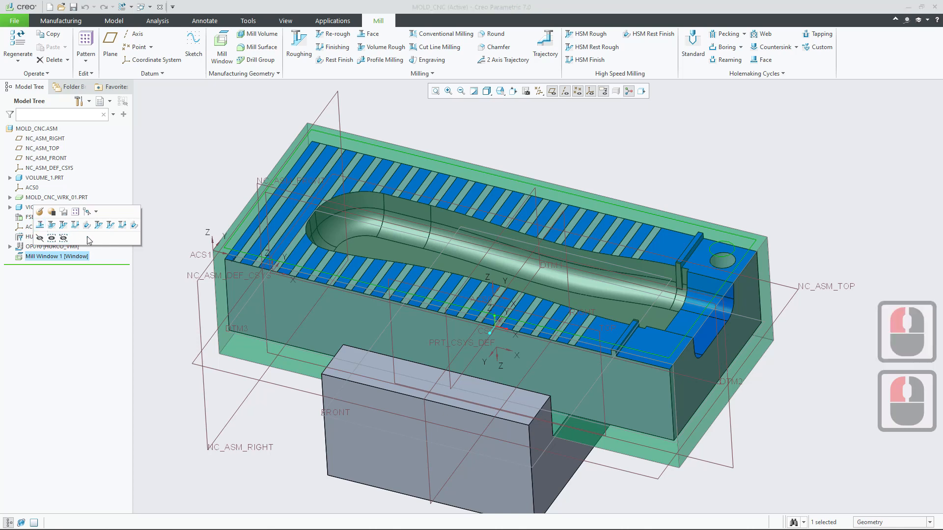
click(42, 227)
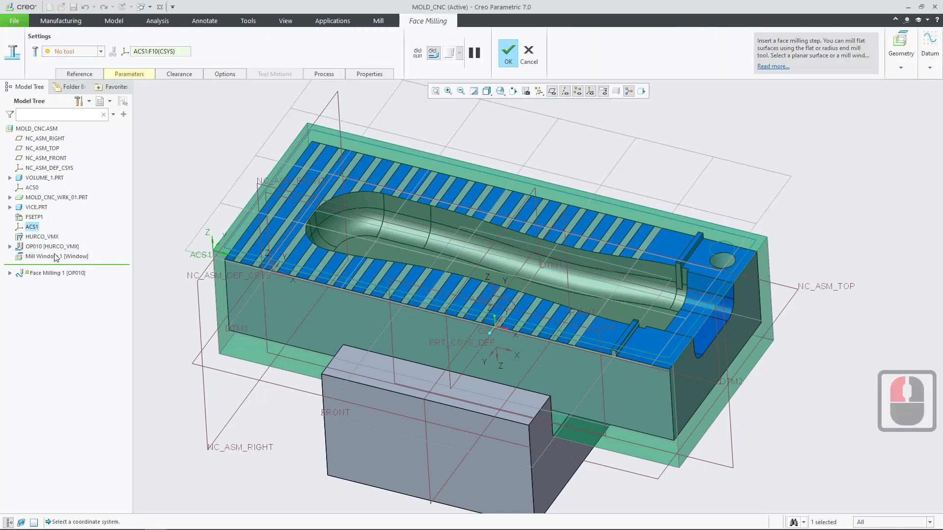
click(78, 75)
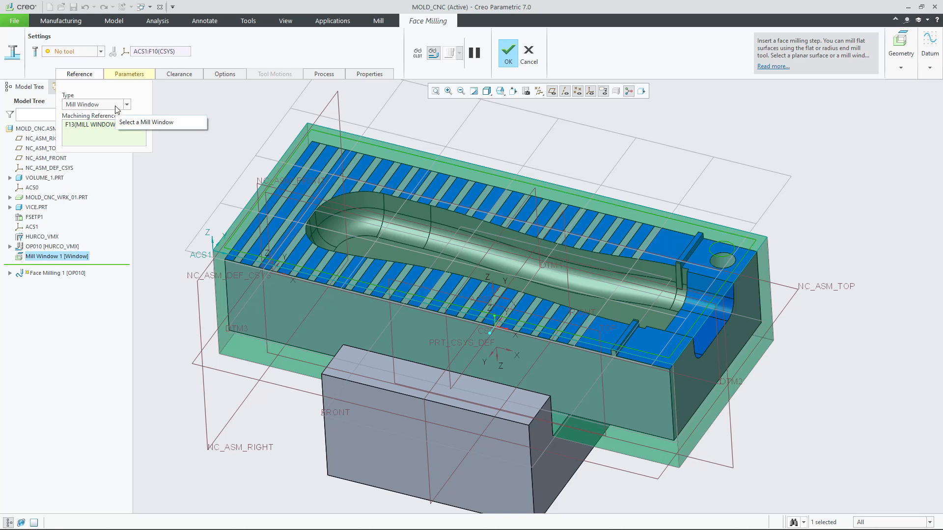
Open the tool setup for the face milling step, delete end mill T0001 from the tool table and close its preview
click(101, 51)
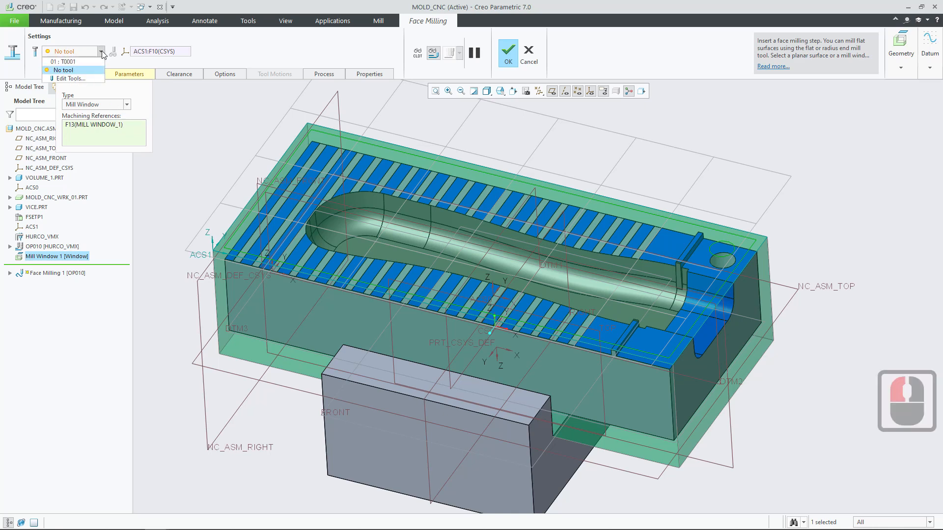
click(76, 78)
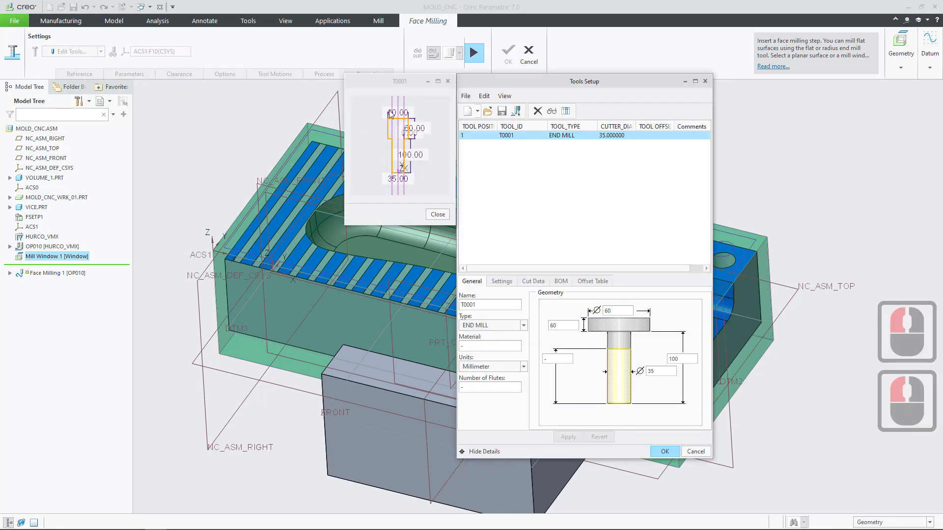
right_click(495, 137)
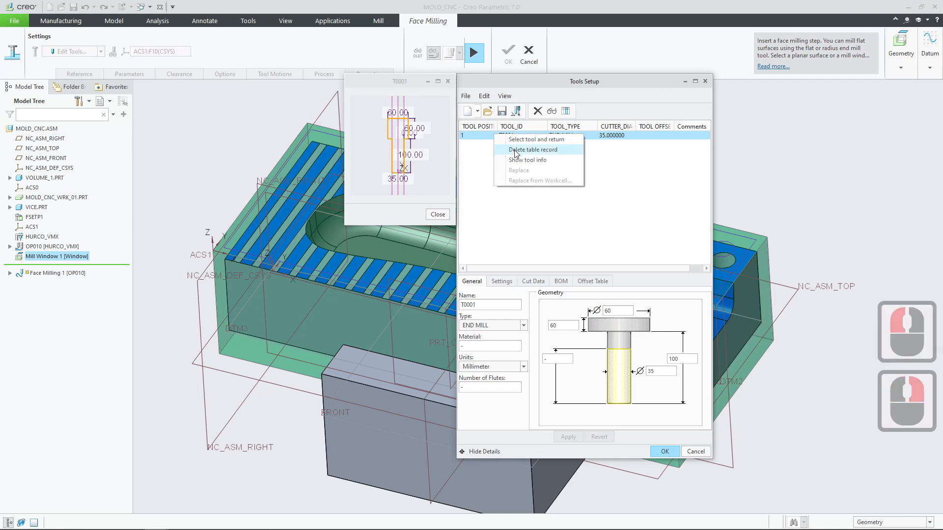
click(540, 150)
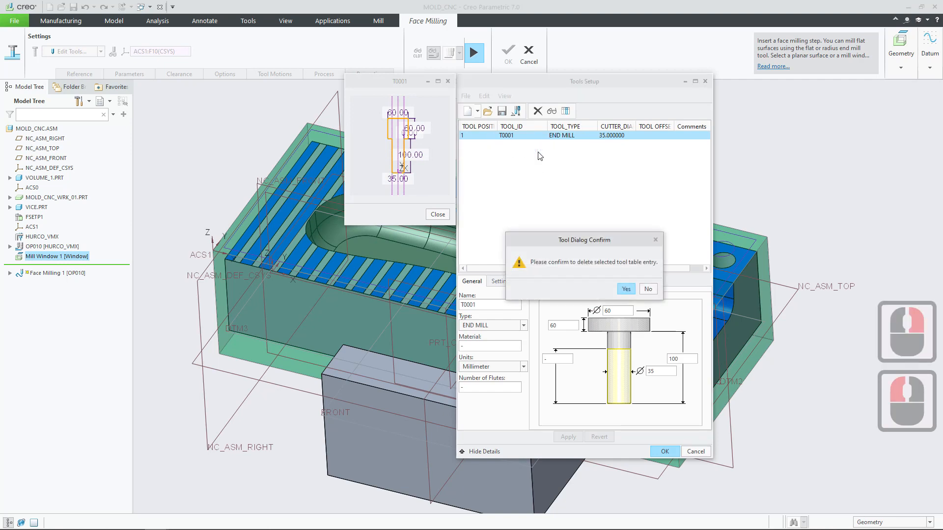
click(626, 289)
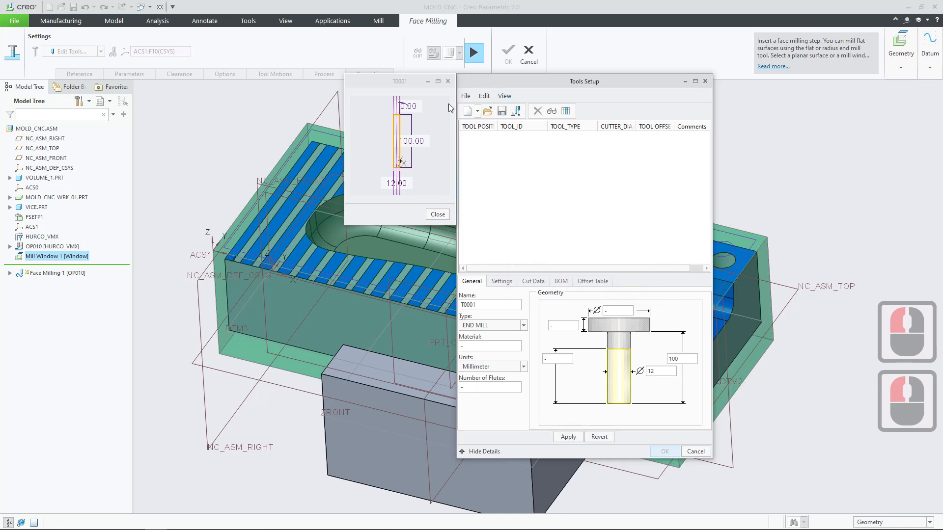
click(447, 81)
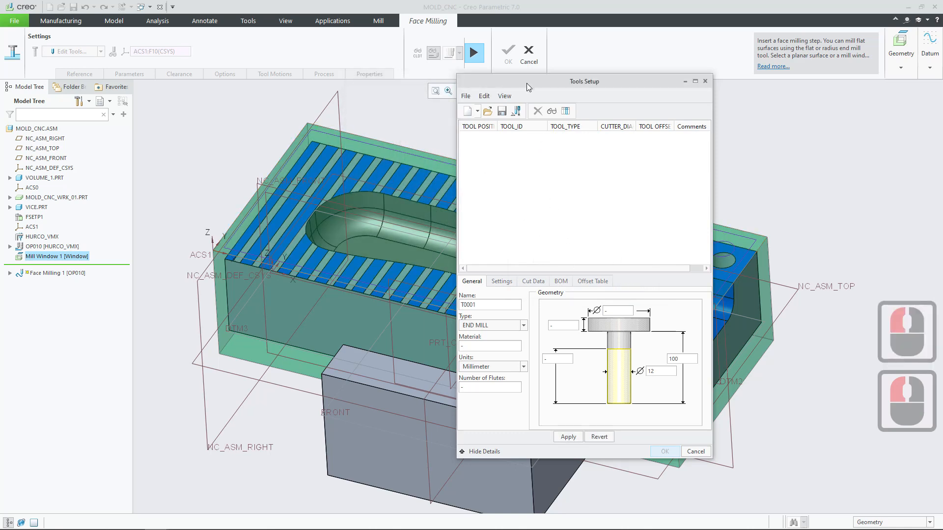
Set the cutter diameter of the new end mill T0001 to 35 mm
drag(527, 83, 496, 73)
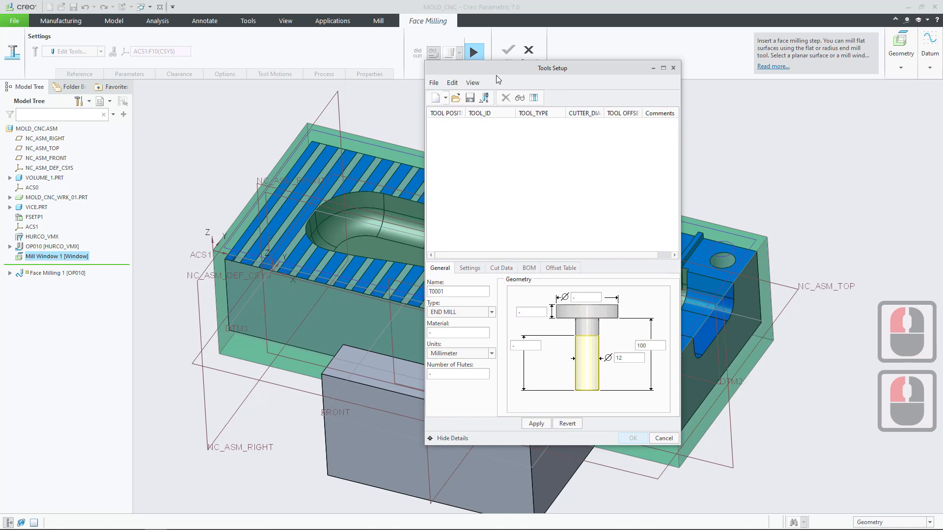
double_click(633, 358)
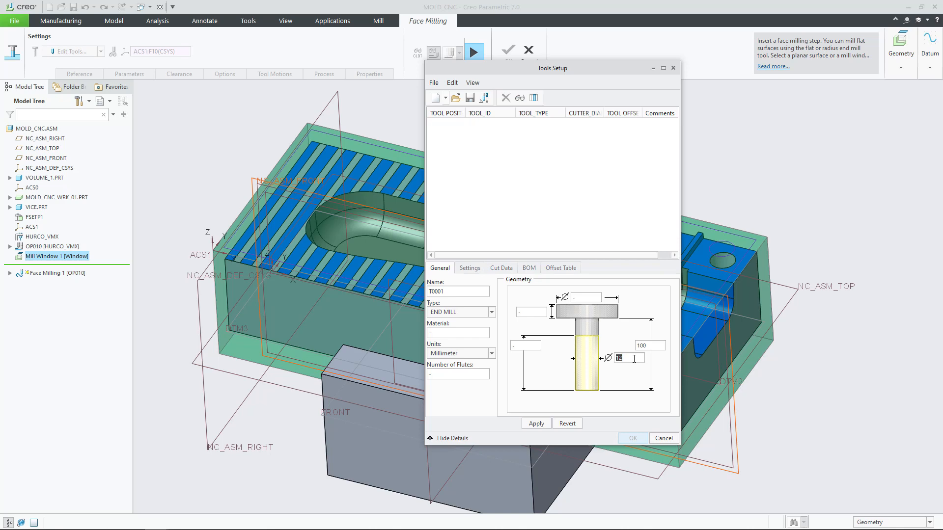
text(3)
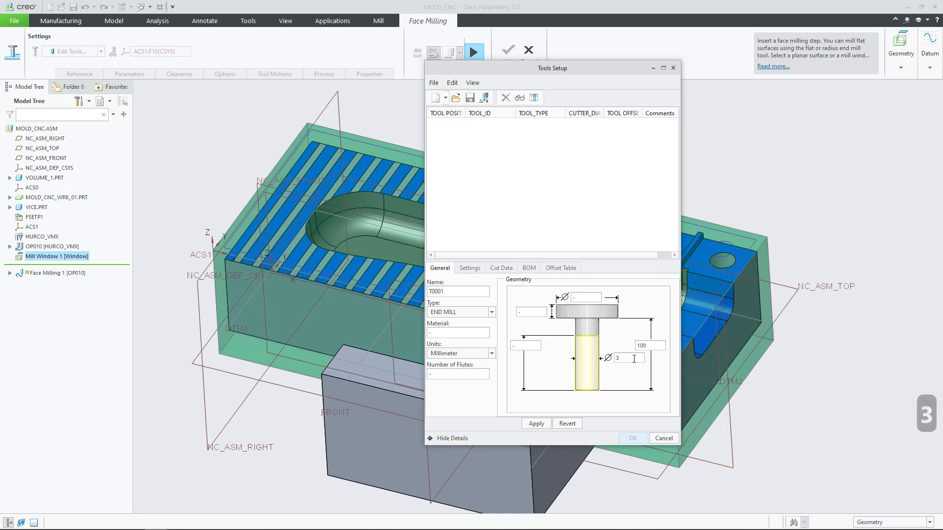
text(5)
double_click(655, 345)
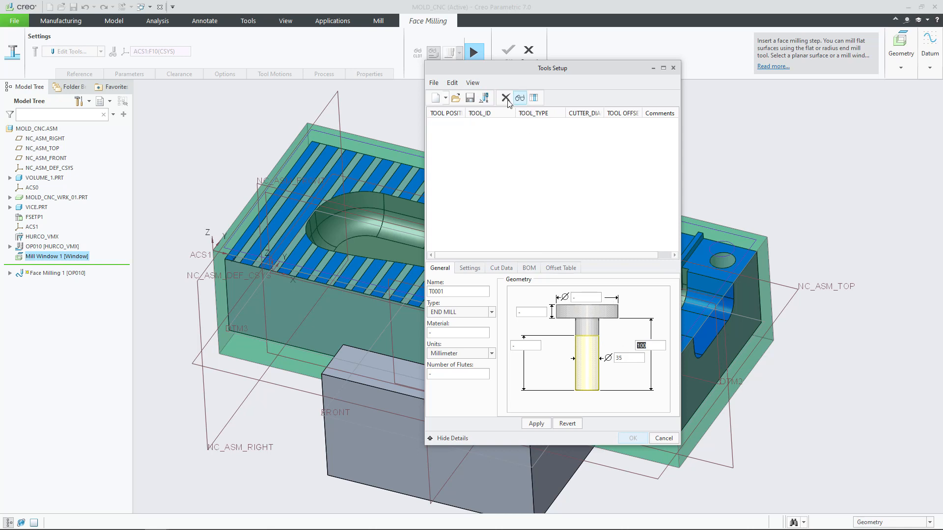
Switch the automatic tool preview off and on again to reopen the preview, and place it beside the tool setup dialog
click(472, 83)
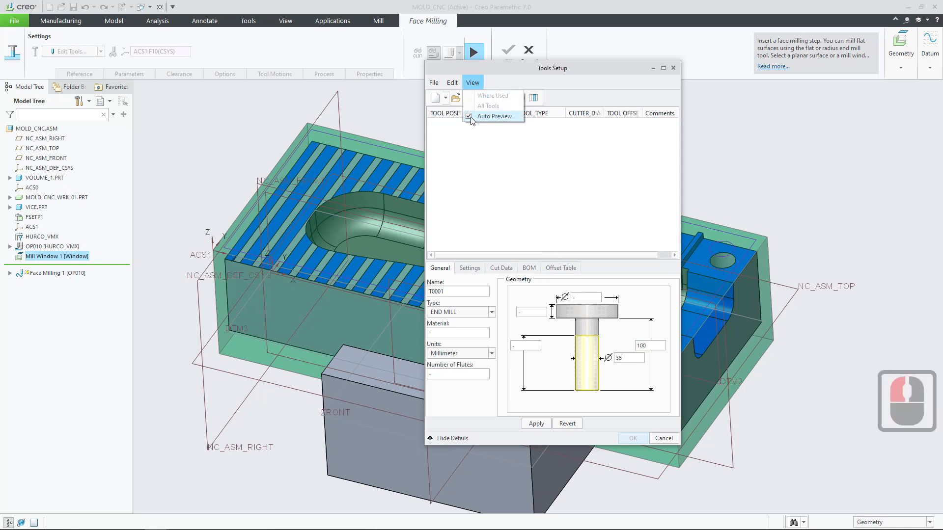
click(471, 117)
click(474, 84)
click(469, 117)
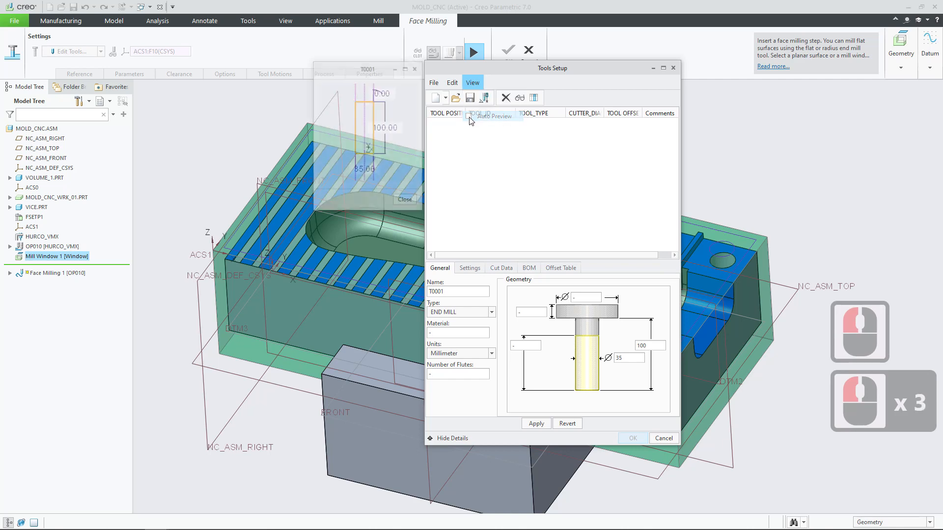
drag(367, 66, 343, 167)
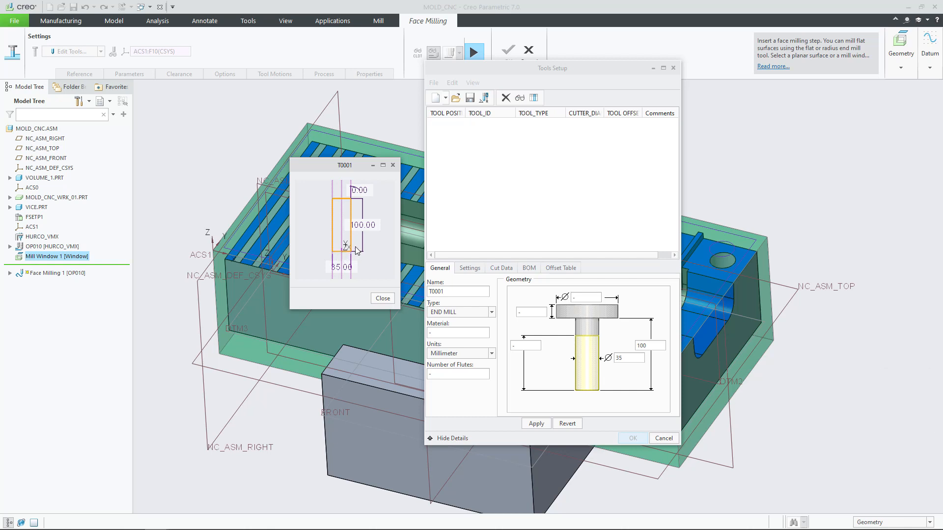
Set the end mill's holder diameter and holder length to 60 mm each and inspect the updated tool preview
click(587, 298)
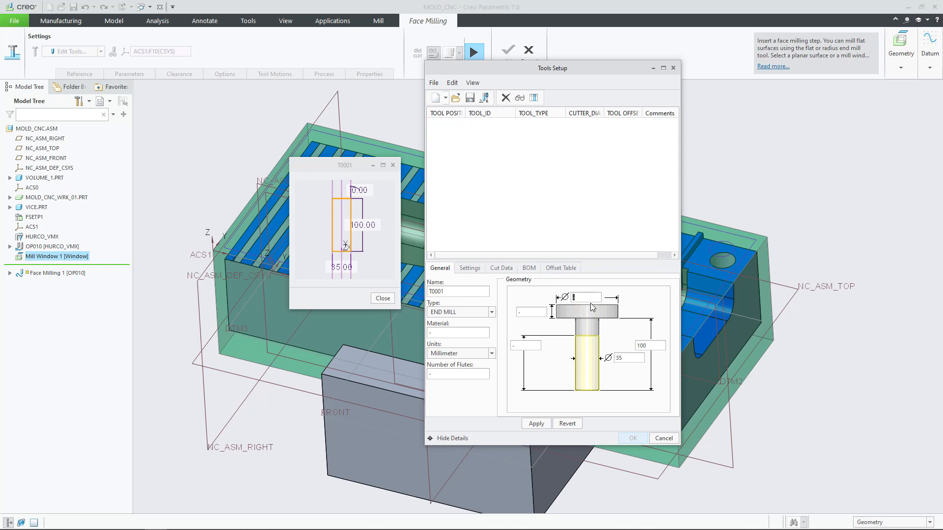
text(60)
click(526, 313)
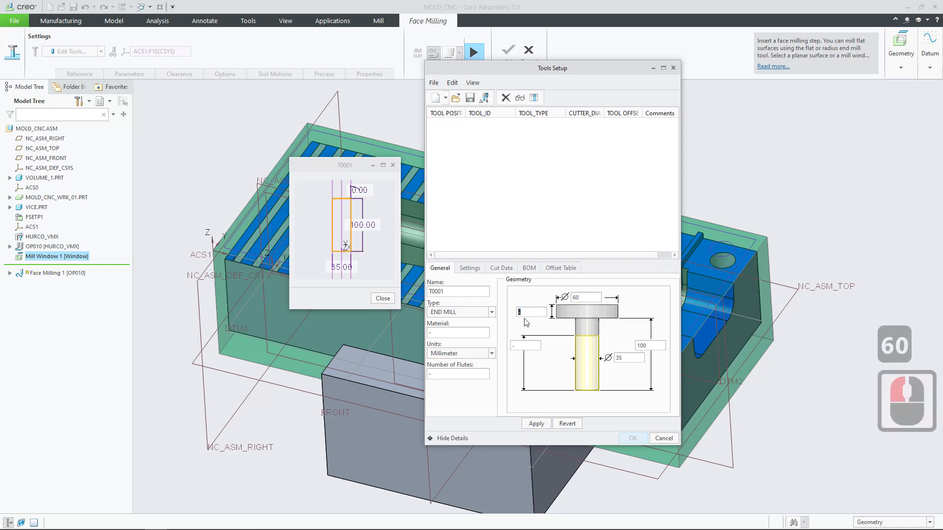
text(60)
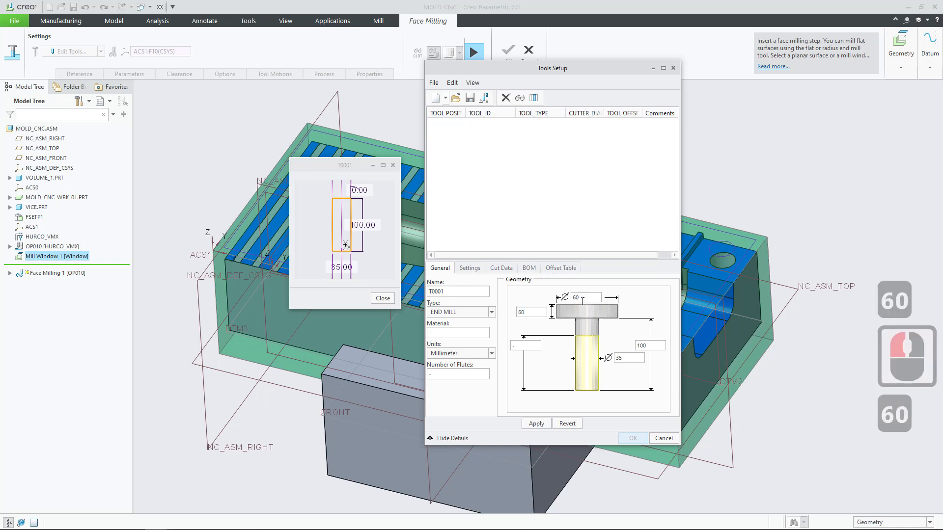
click(583, 301)
scroll(357, 242, up, 3)
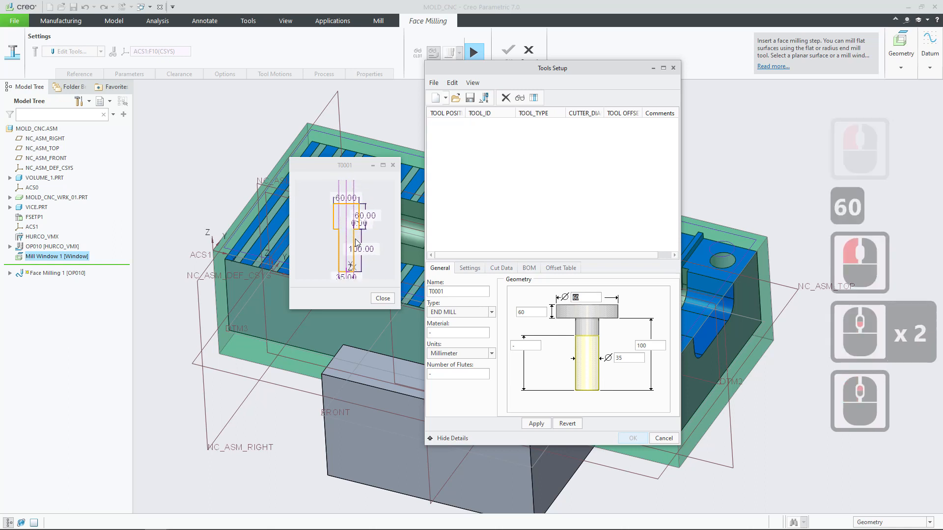
click(357, 243)
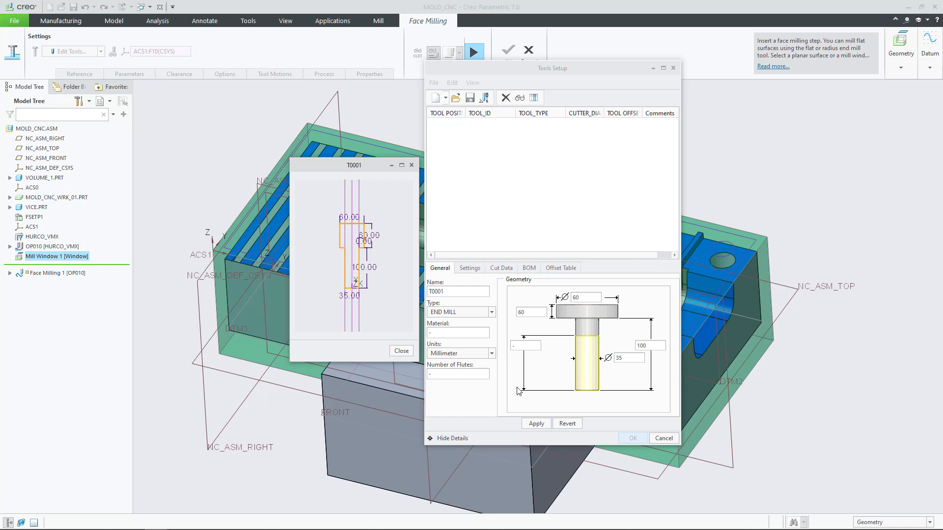
Set the end mill's flute length to 60 mm
click(533, 346)
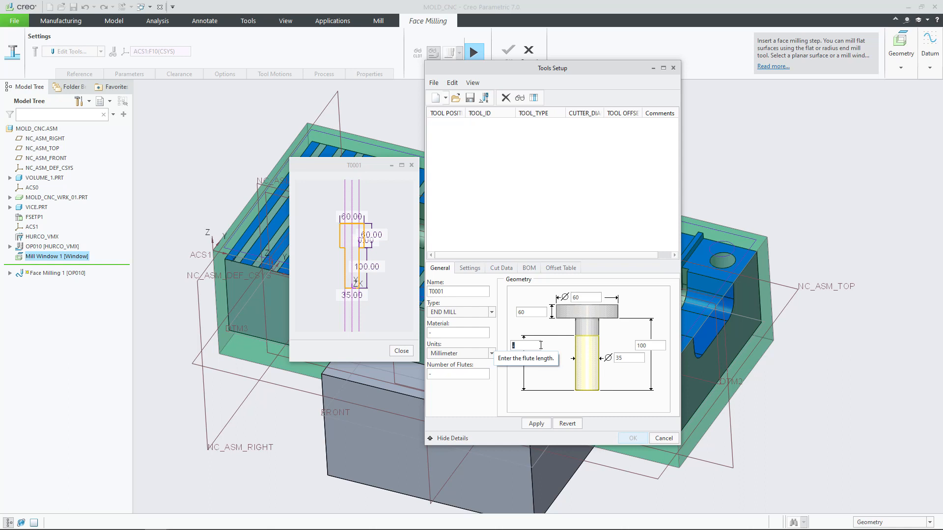
text(60)
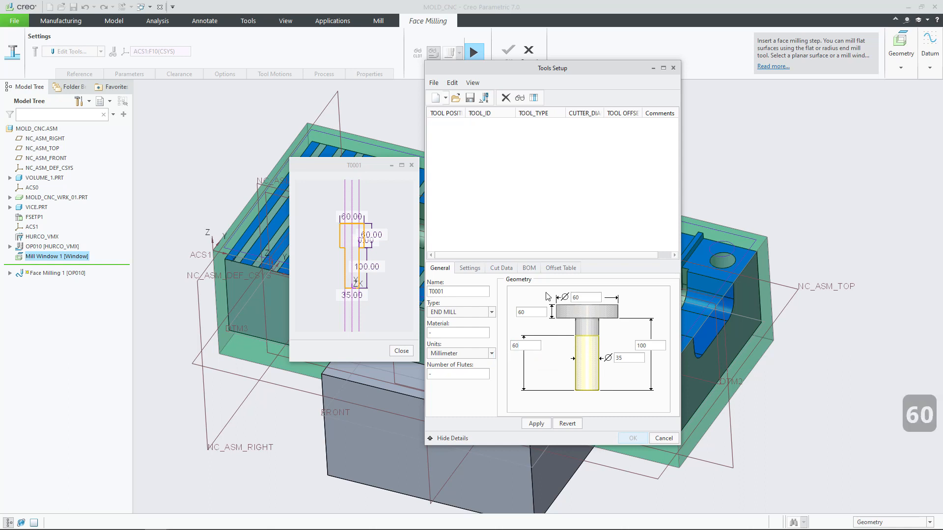
click(539, 311)
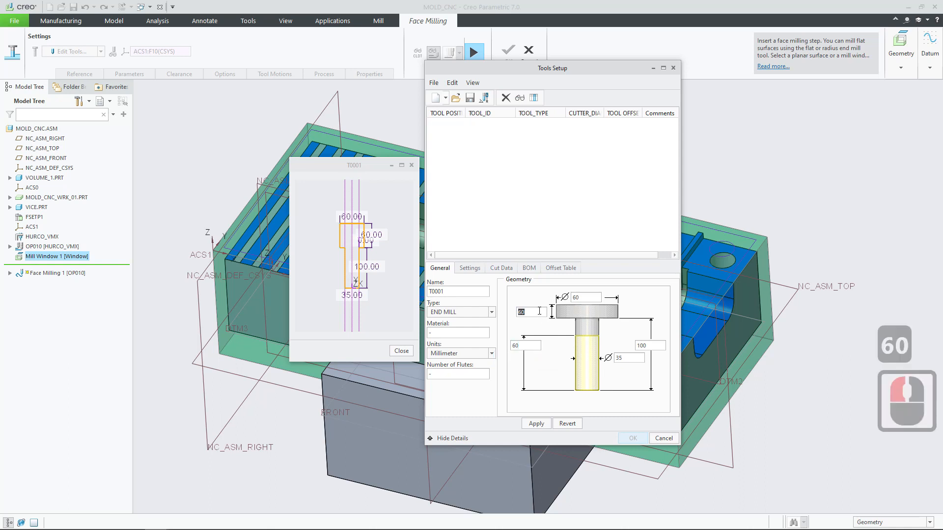
Add end mill T0001 to the tool table and accept the tool setup for the face milling step
click(536, 424)
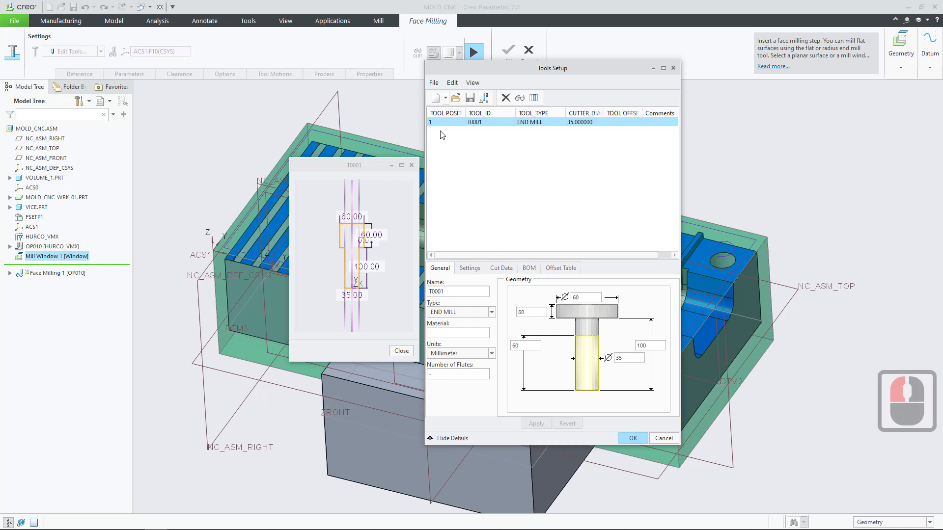
click(633, 438)
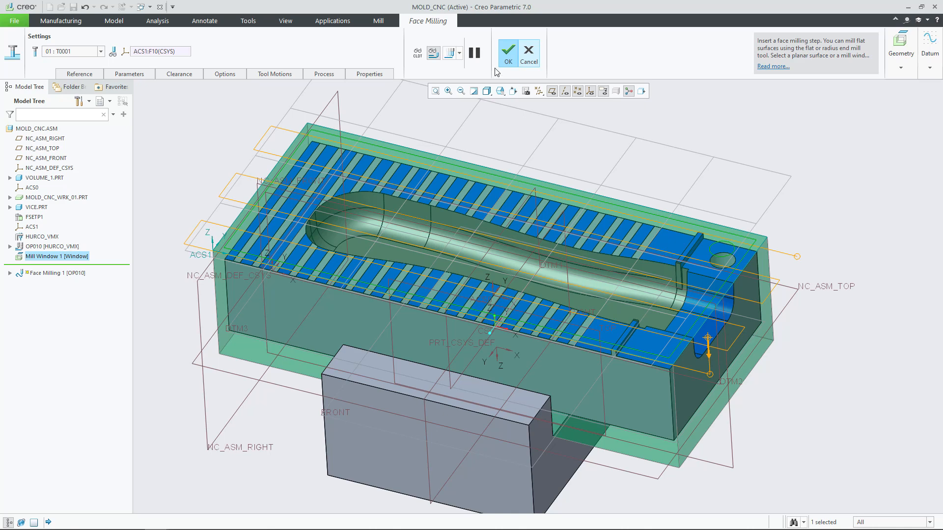
Display the face milling tool path, place its player beside the model, and play it at the slowest display speed
click(452, 54)
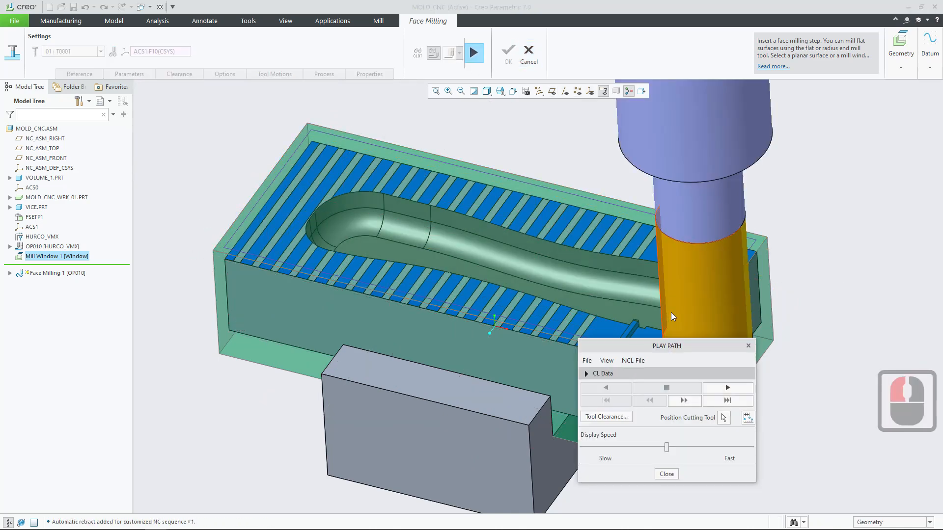
mouse_move(648, 345)
mouse_down()
mouse_move(523, 326)
mouse_move(178, 314)
mouse_move(205, 310)
mouse_up()
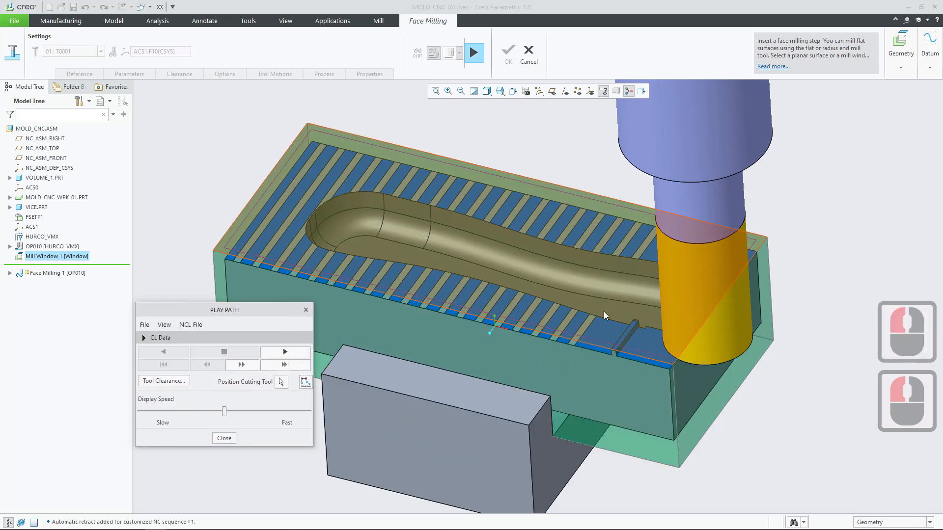
mouse_move(604, 312)
middle_down()
mouse_move(621, 257)
mouse_move(628, 295)
mouse_move(574, 305)
mouse_move(614, 301)
mouse_move(614, 314)
middle_up()
scroll(611, 305, down, 3)
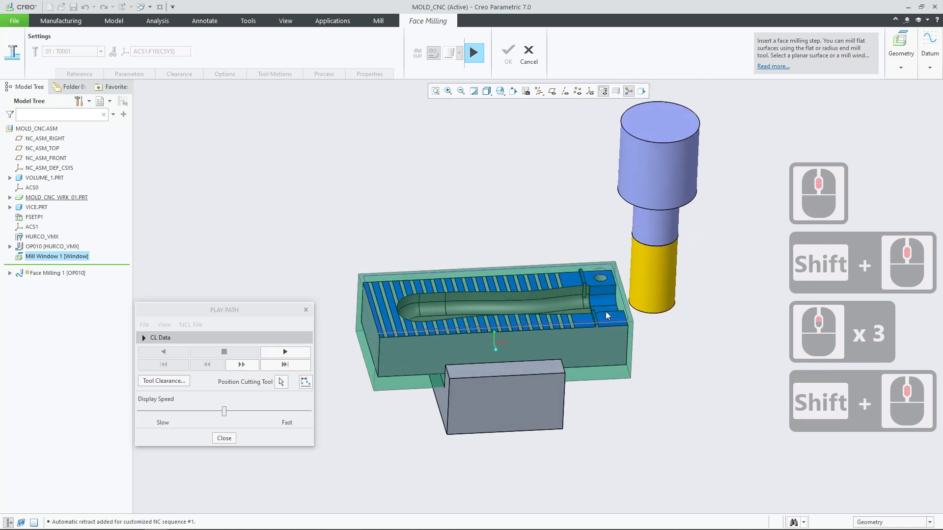
drag(227, 415, 139, 416)
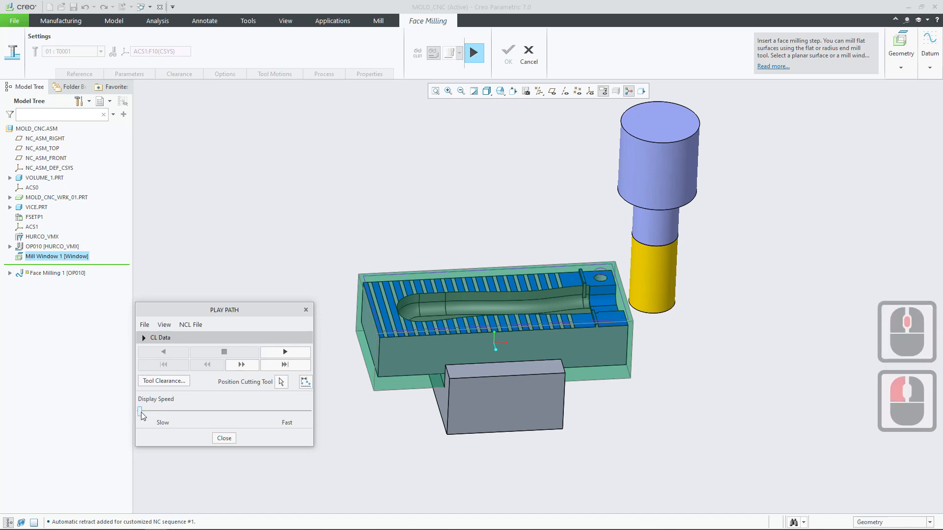
scroll(592, 329, up, 2)
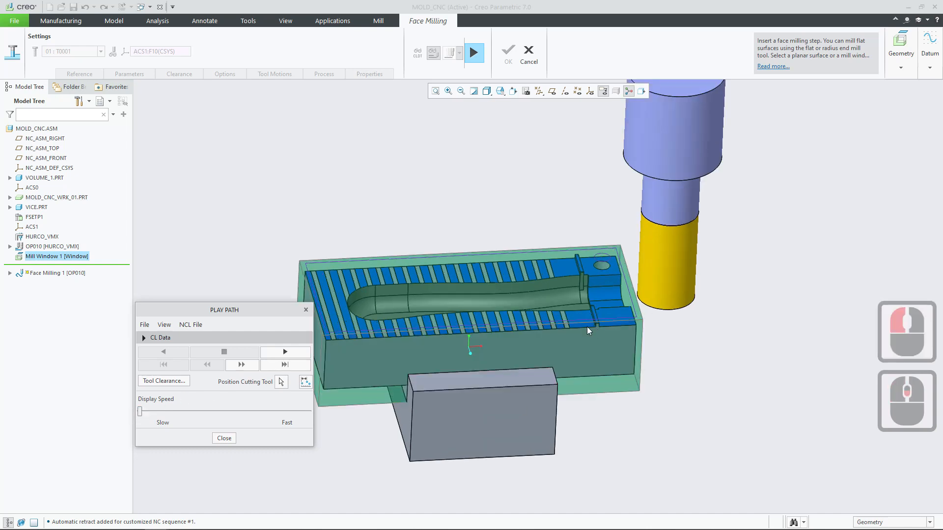
click(295, 355)
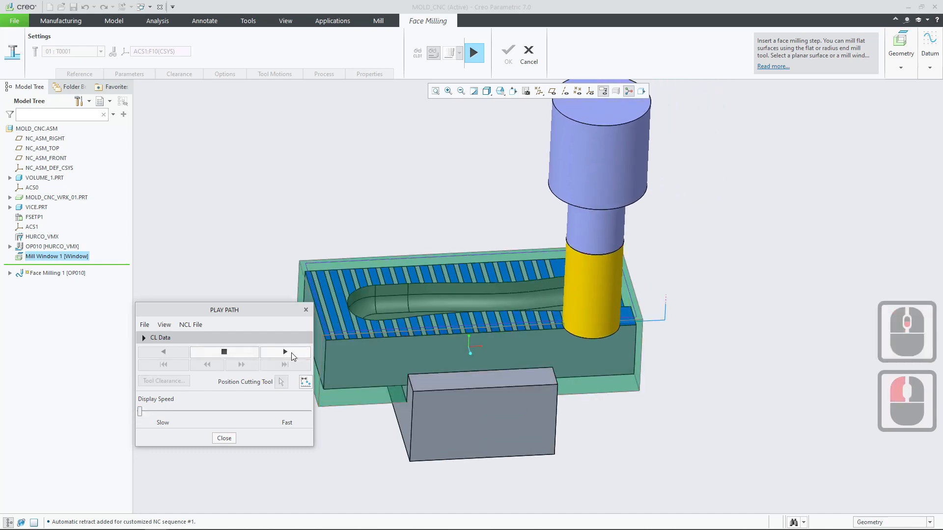
Examine the cutting passes from the side and around the raised ribs near the mold's end, and close the path player
shift+middle_drag(554, 410, 626, 402)
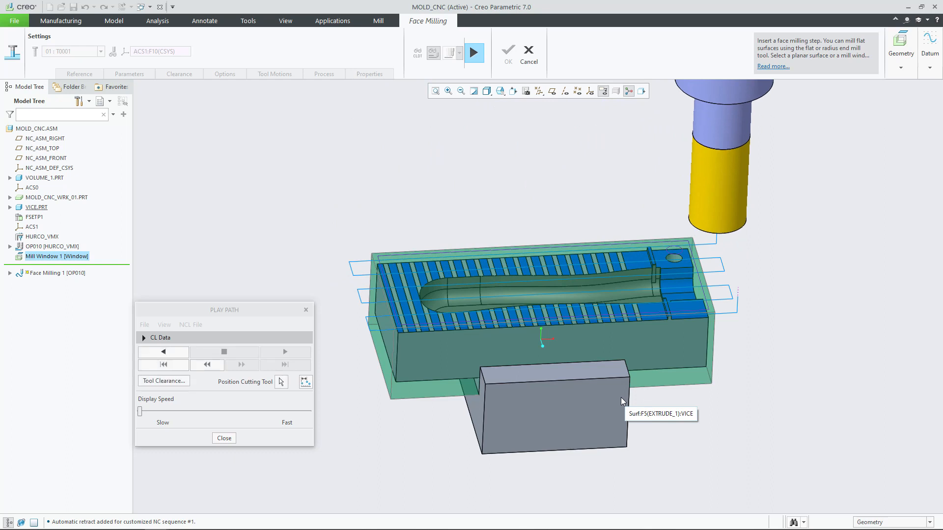
middle_drag(541, 368, 536, 332)
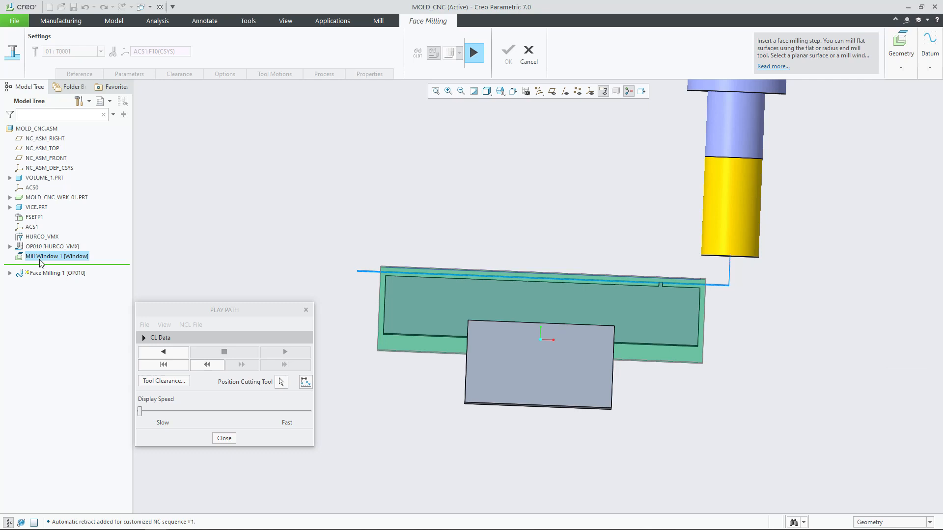
scroll(688, 280, down, 9)
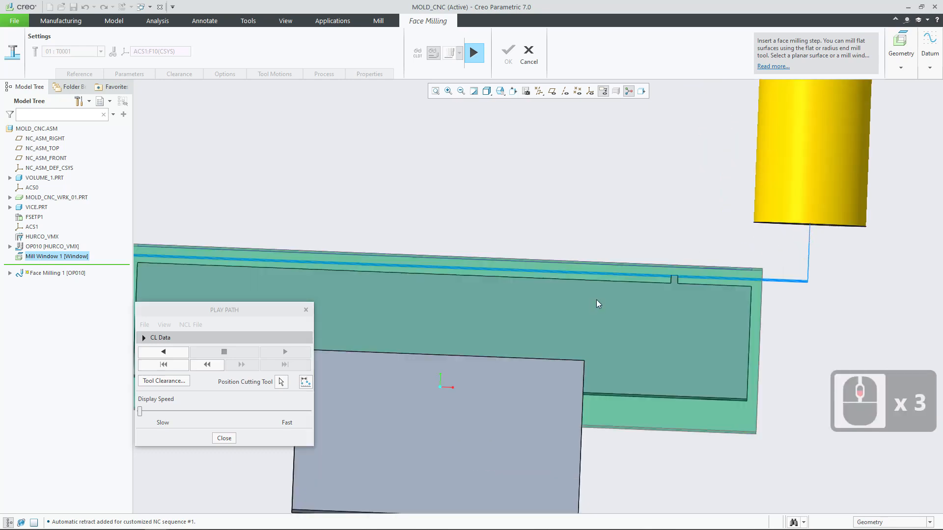
scroll(690, 280, down, 4)
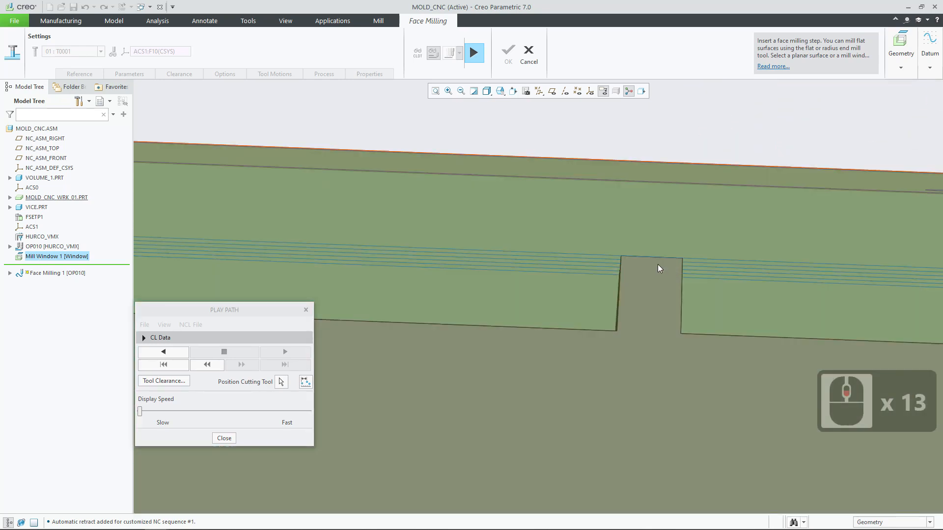
middle_drag(659, 270, 701, 391)
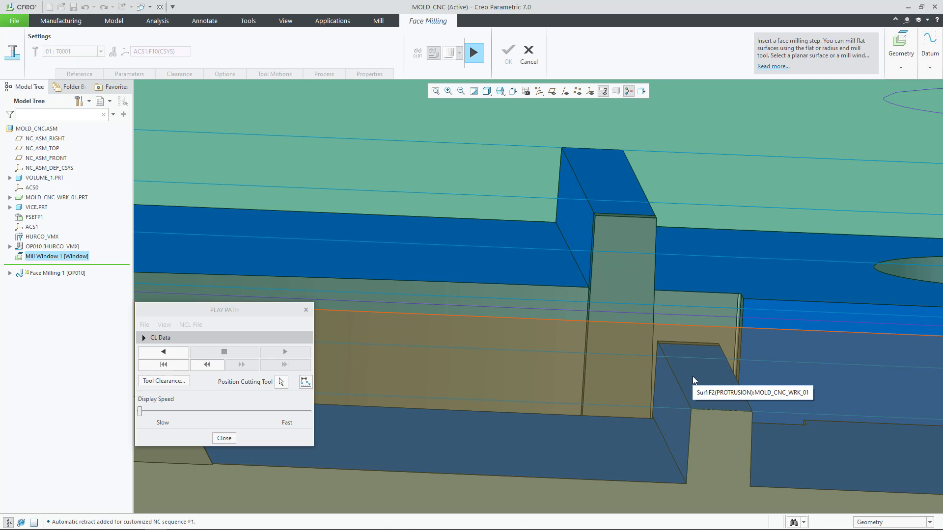
scroll(694, 380, down, 6)
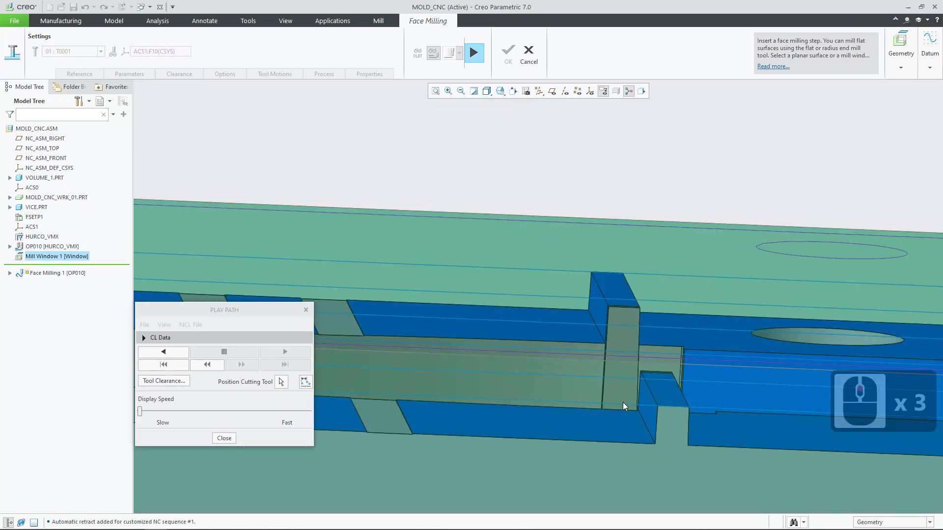
shift+middle_drag(759, 307, 574, 281)
scroll(697, 268, down, 8)
scroll(588, 290, up, 8)
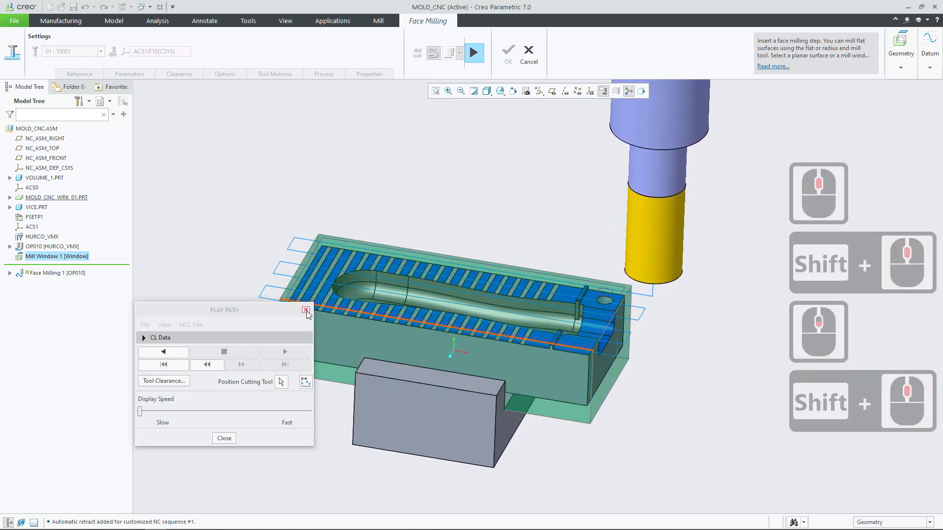
click(306, 308)
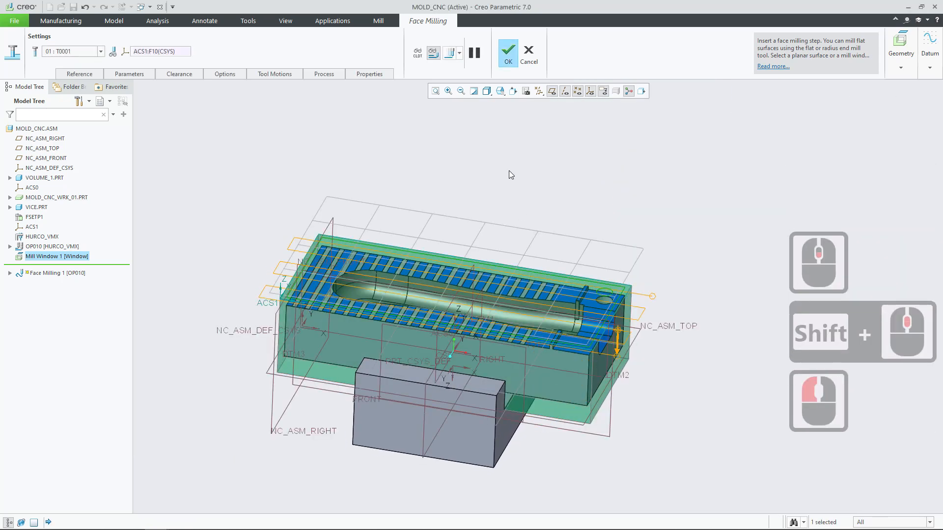
Launch the material removal simulation for the face milling step and play it at the slowest display speed
click(460, 52)
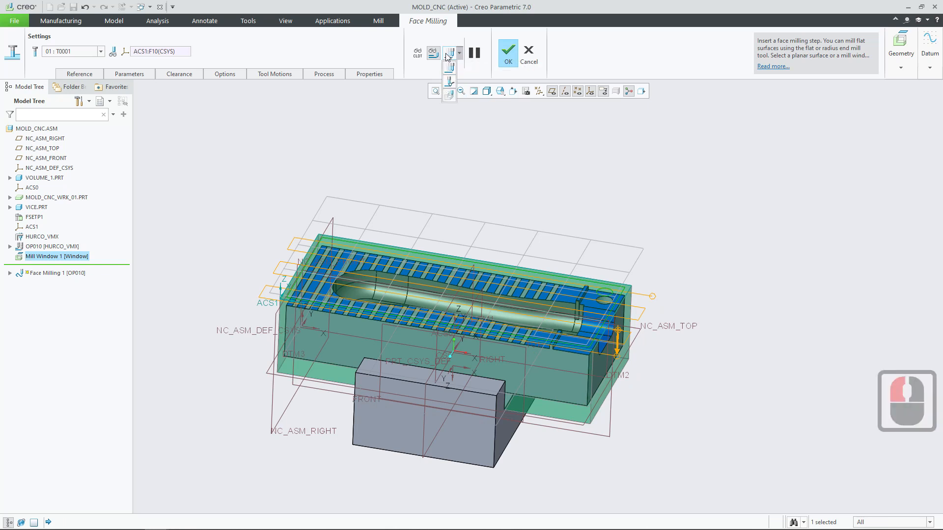
click(451, 96)
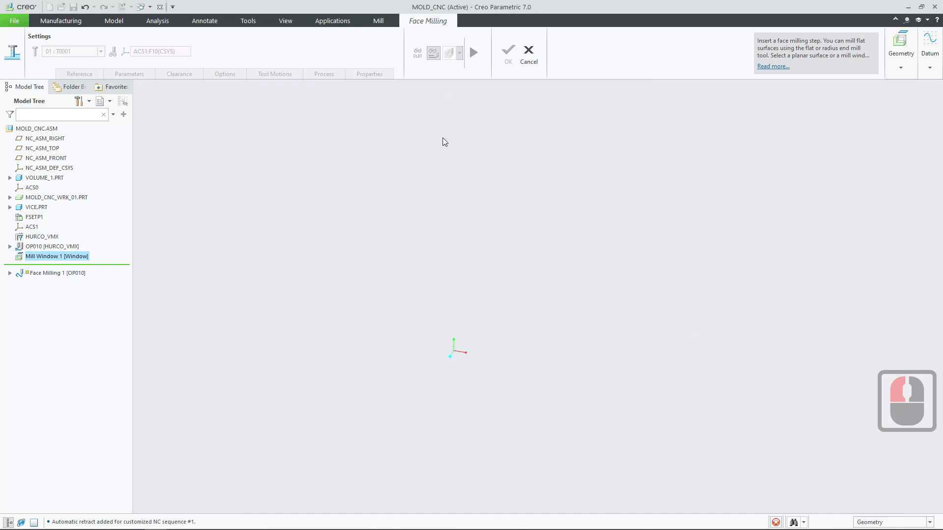
shift+middle_drag(474, 313, 404, 259)
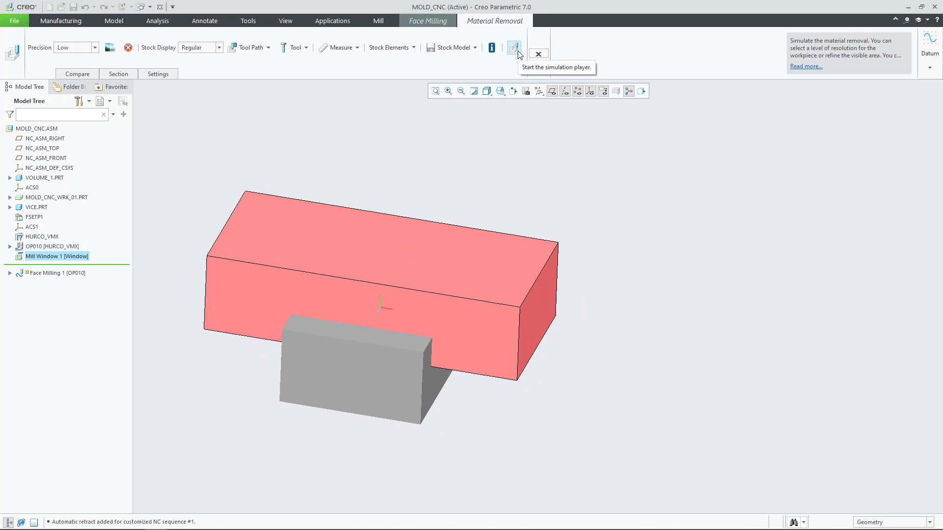
click(516, 50)
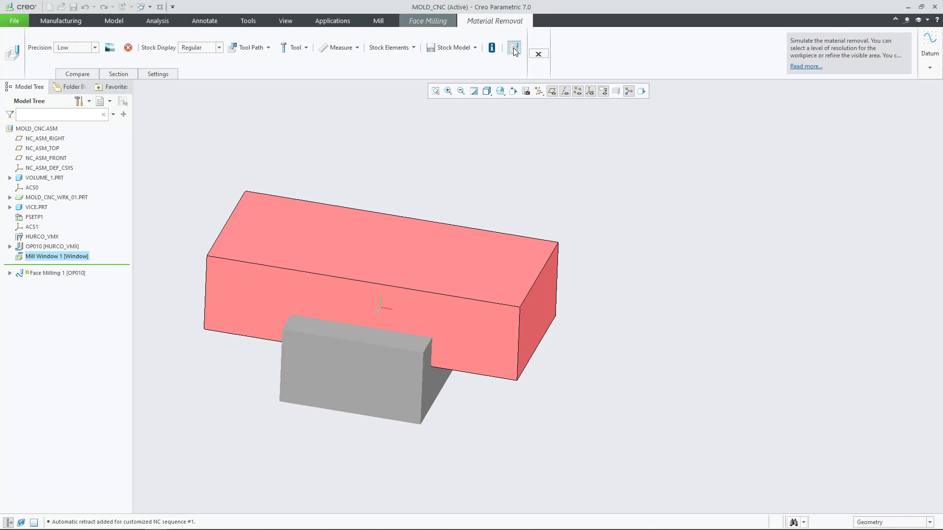
drag(704, 267, 665, 174)
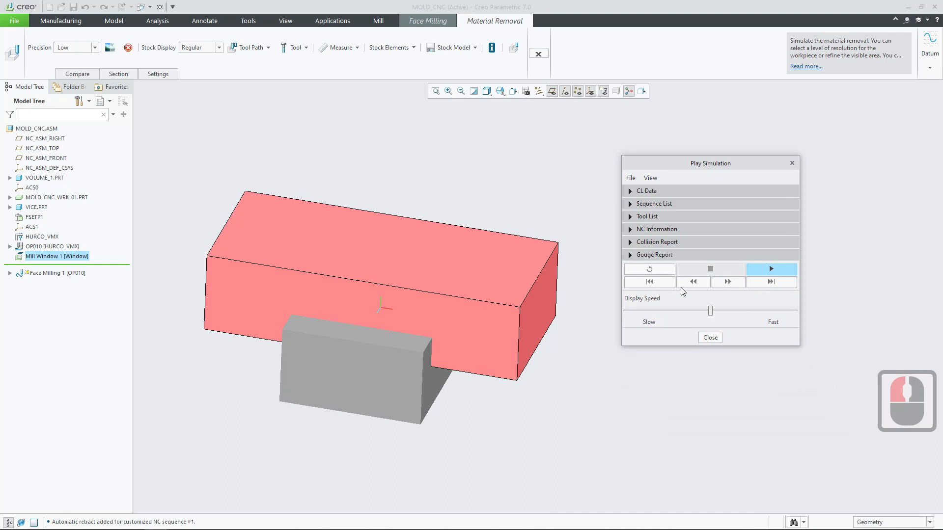
drag(710, 311, 624, 317)
click(773, 270)
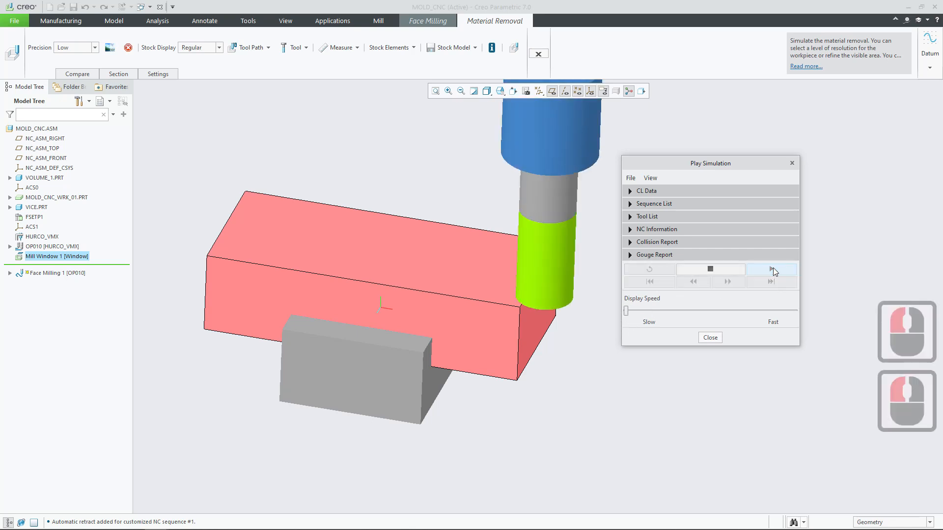
click(772, 269)
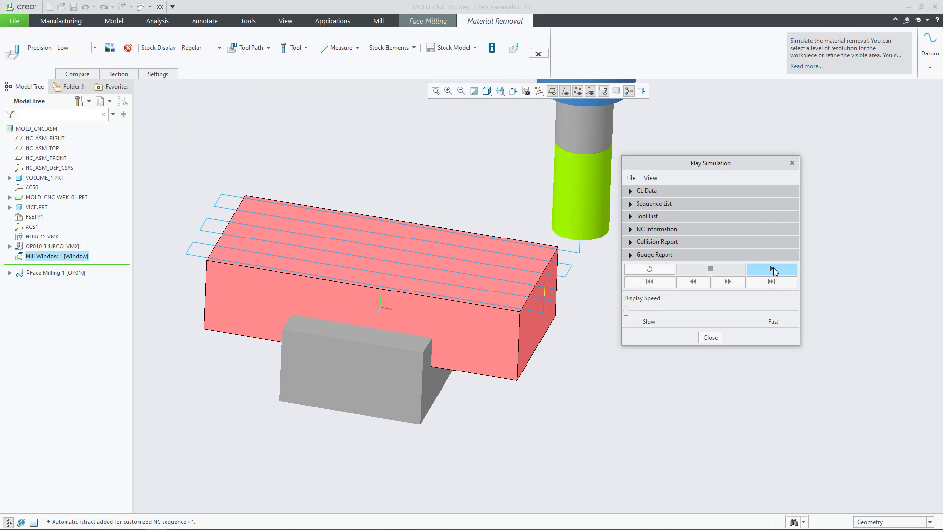
Reset the material removal simulation and replay it, checking the milled top face of the stock
click(651, 270)
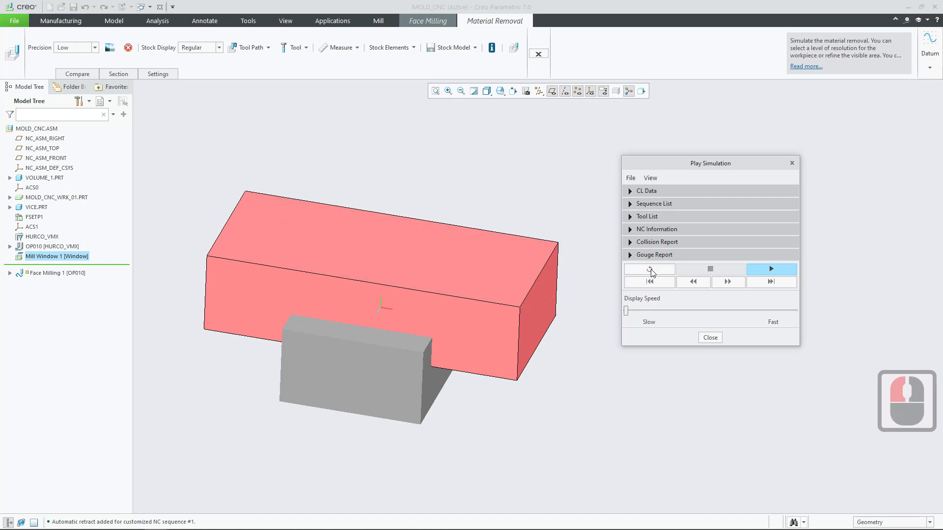
click(776, 270)
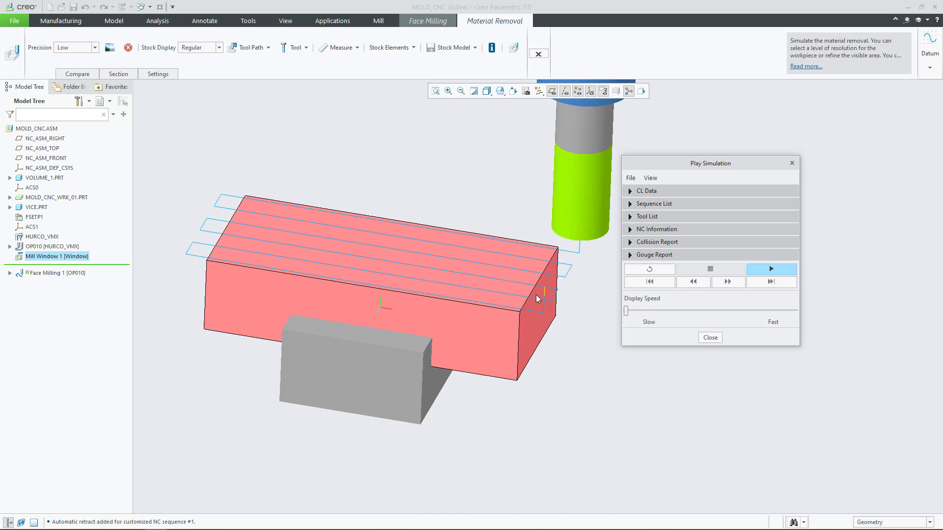
middle_drag(538, 299, 553, 337)
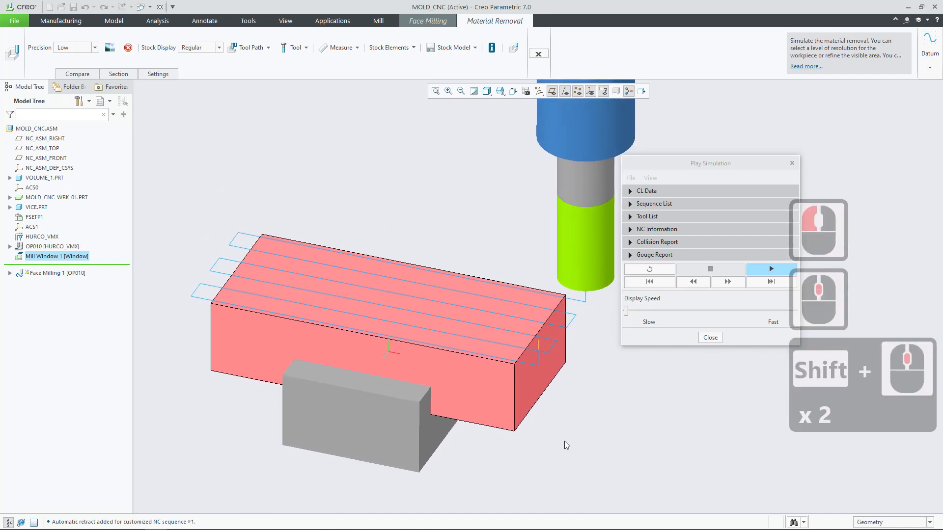
Compare the milled stock with the target part and examine the deviation colors over the two ribs on the top face
click(81, 75)
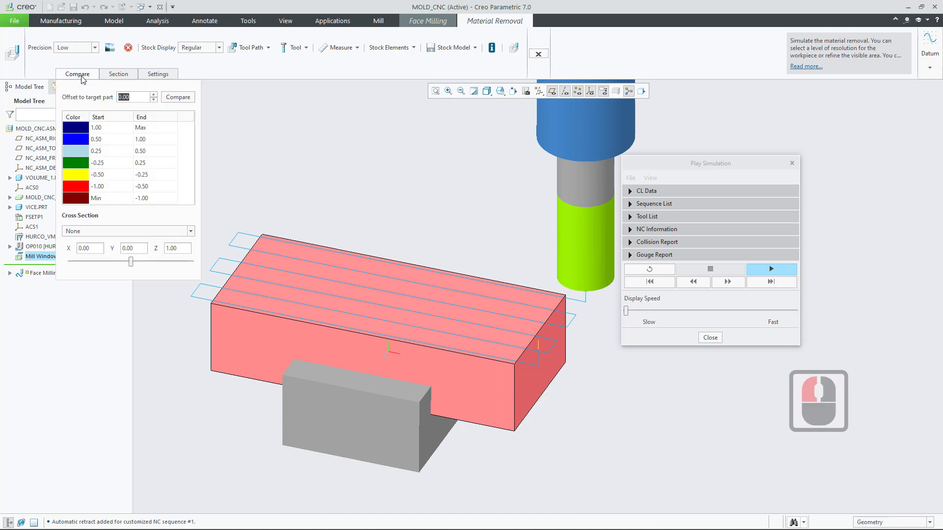
click(178, 98)
click(179, 98)
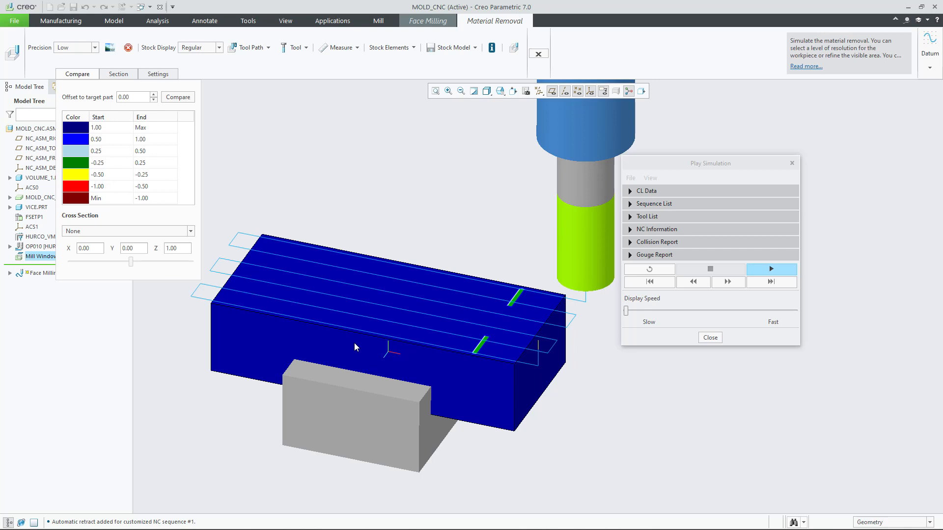
shift+middle_drag(478, 331, 510, 322)
scroll(592, 365, down, 2)
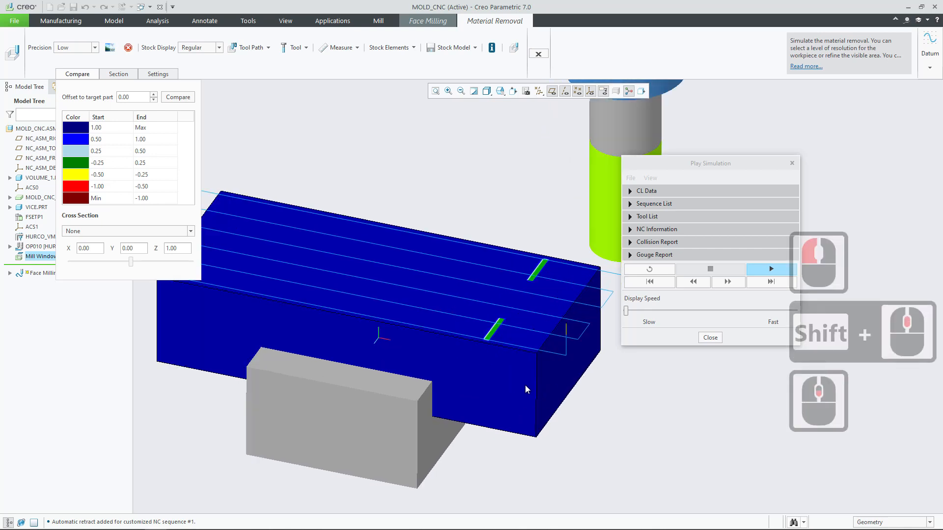
scroll(353, 285, down, 2)
scroll(438, 341, up, 2)
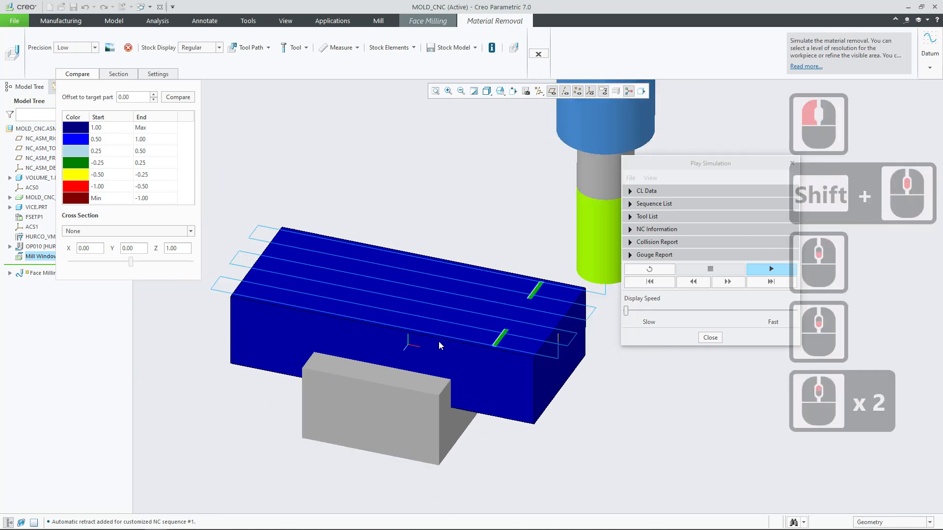
mouse_move(438, 341)
shift+middle_down()
mouse_move(441, 328)
mouse_move(434, 335)
shift+middle_up()
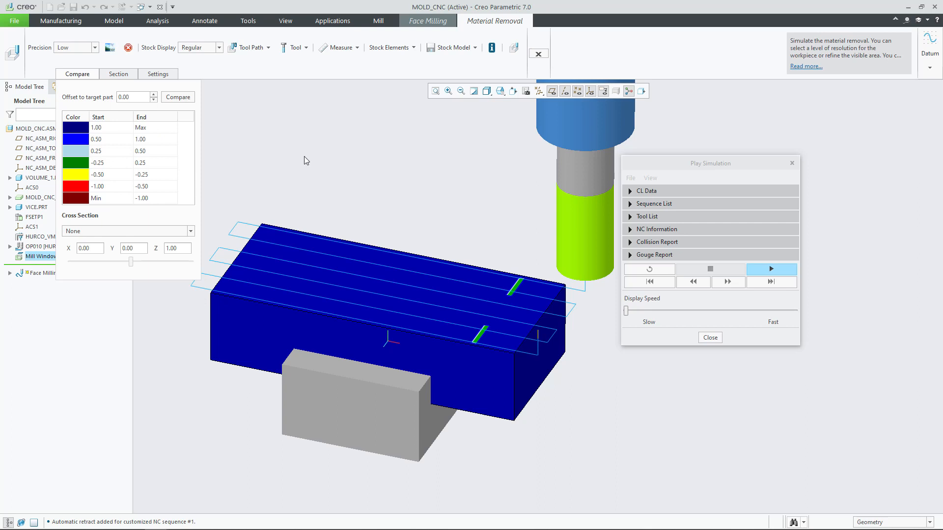
scroll(478, 331, up, 4)
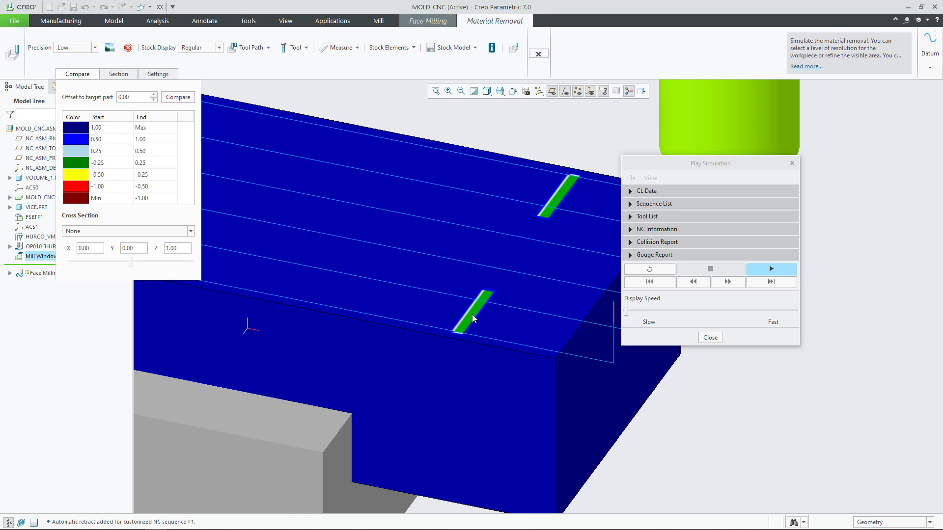
Narrow the green deviation band to run from -0.10 to 0.10 and rerun the comparison with the target part
double_click(108, 163)
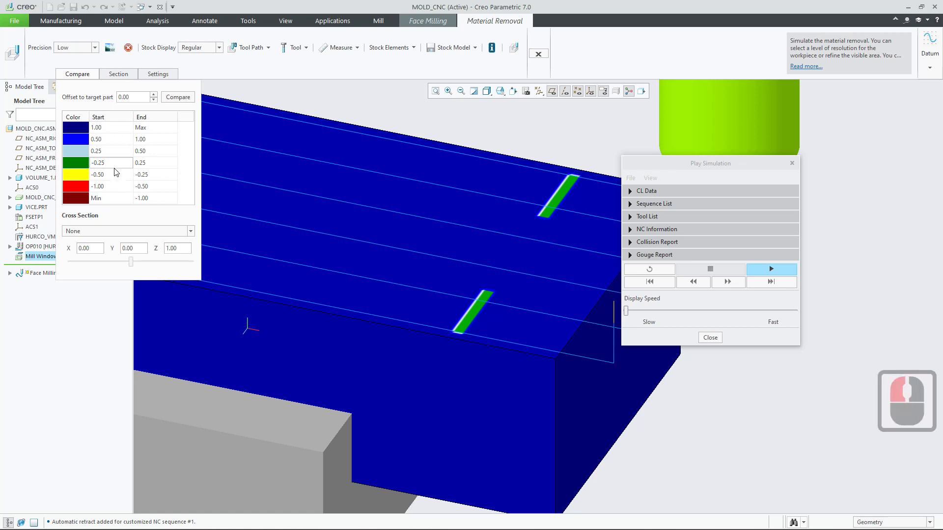
key(BackSpace)
key(BackSpace)
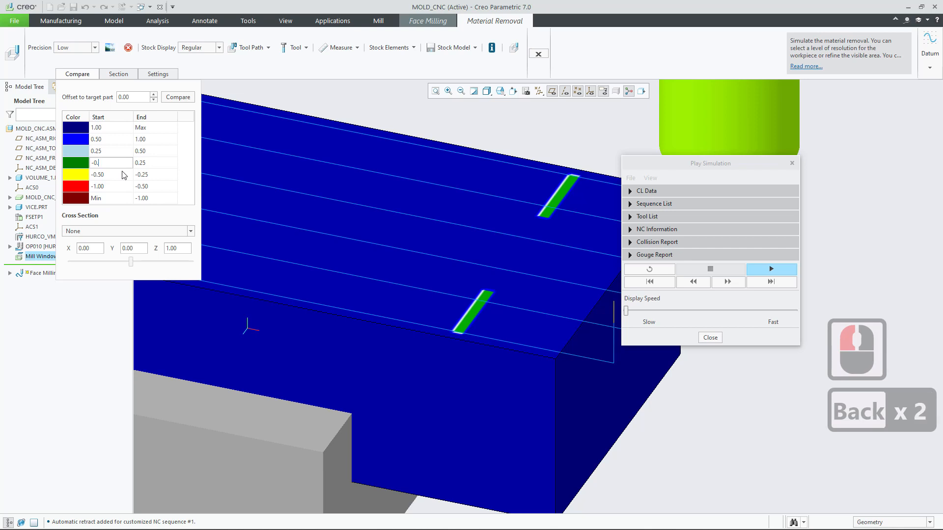
text(1)
double_click(157, 163)
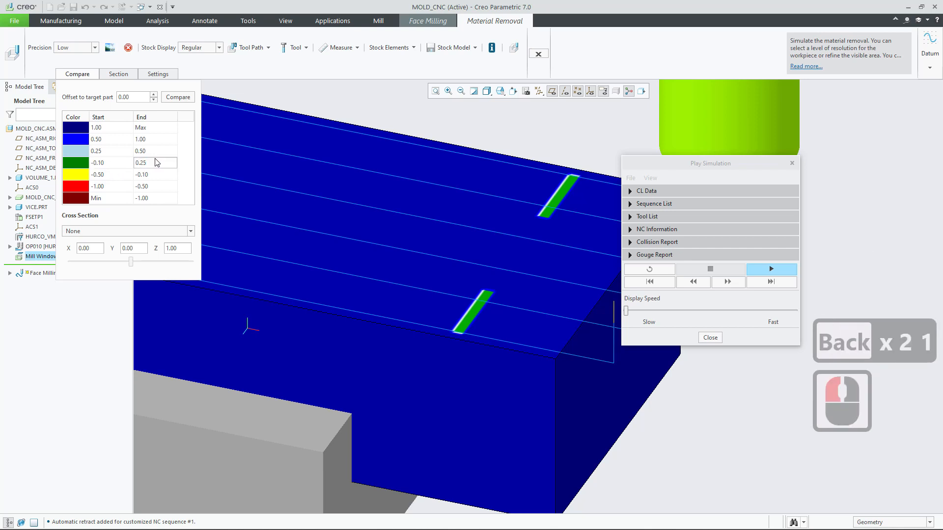
key(BackSpace)
key(BackSpace)
text(1)
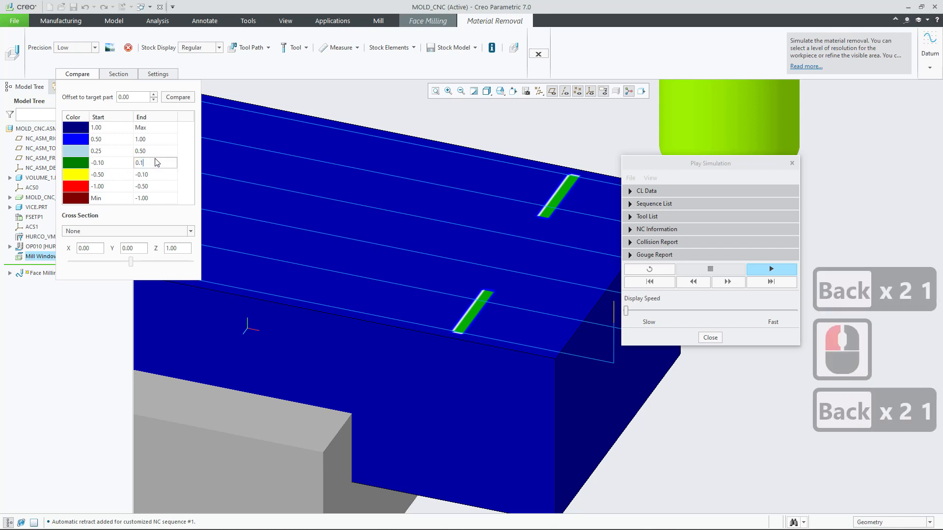
click(114, 167)
click(114, 167)
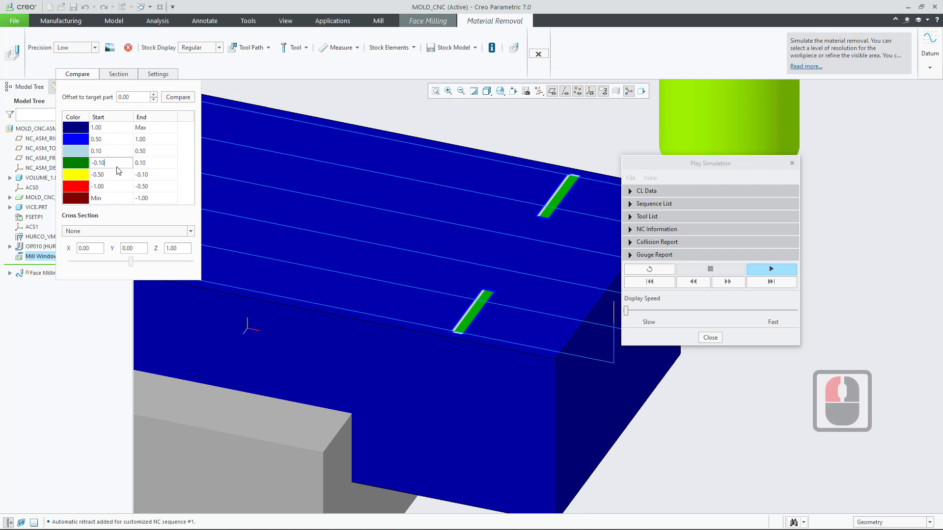
click(177, 98)
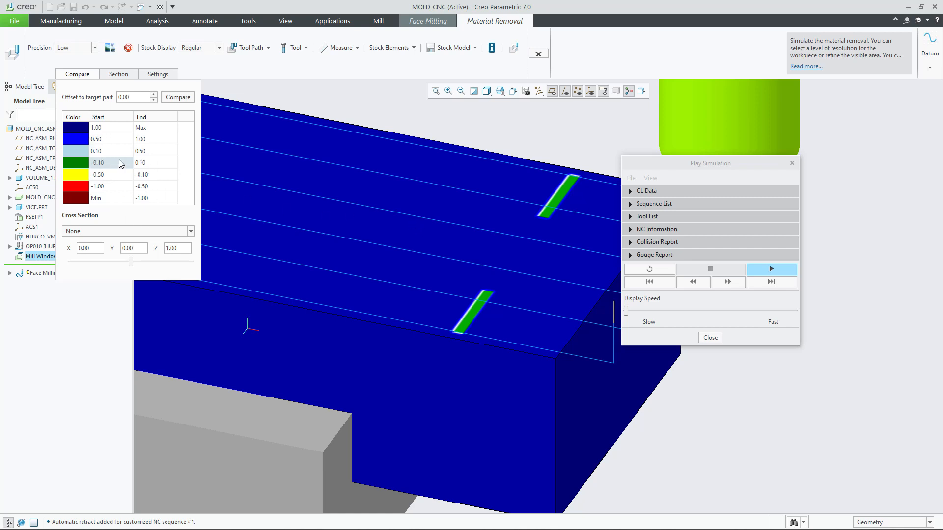
Close the material removal simulation and complete the face milling step
scroll(448, 298, up, 4)
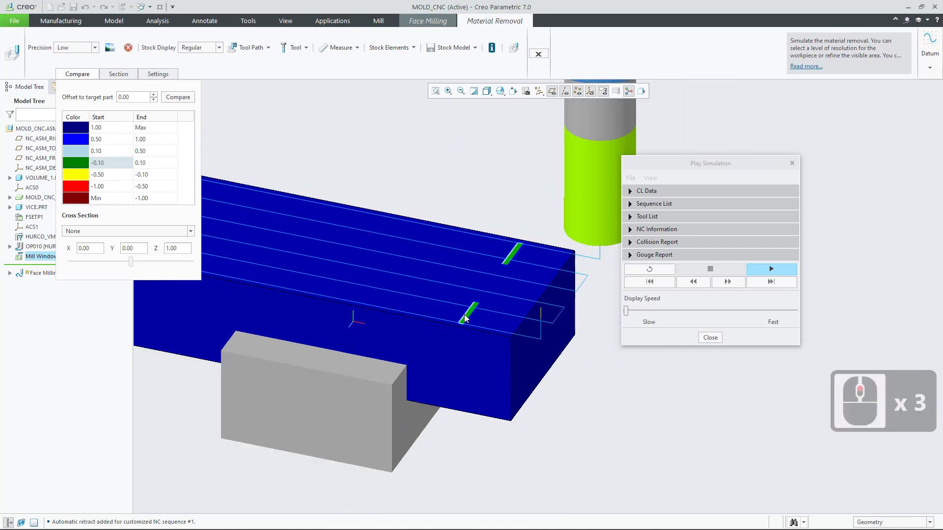
shift+middle_drag(448, 298, 460, 279)
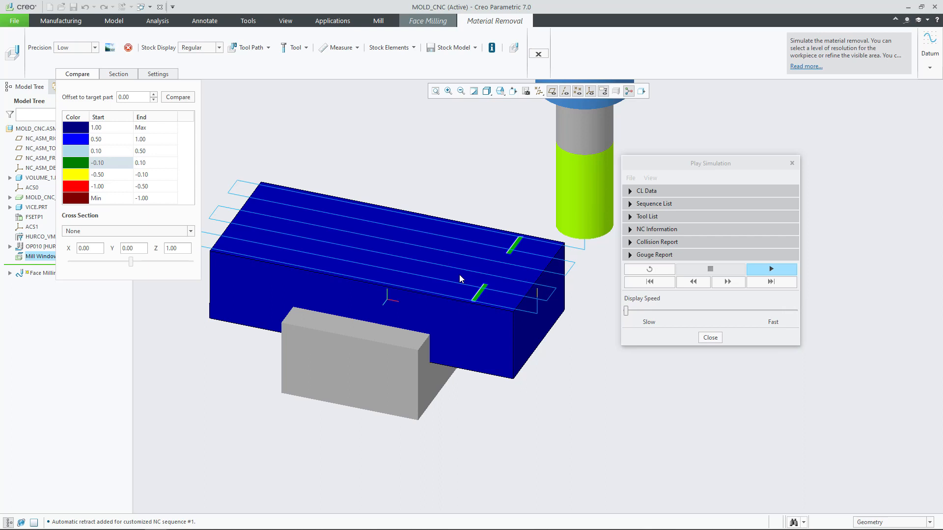
click(710, 337)
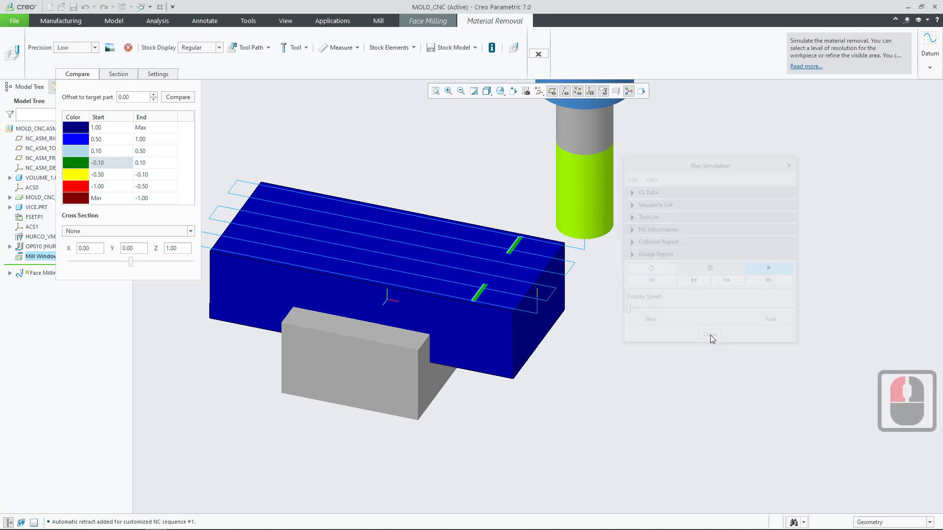
click(538, 54)
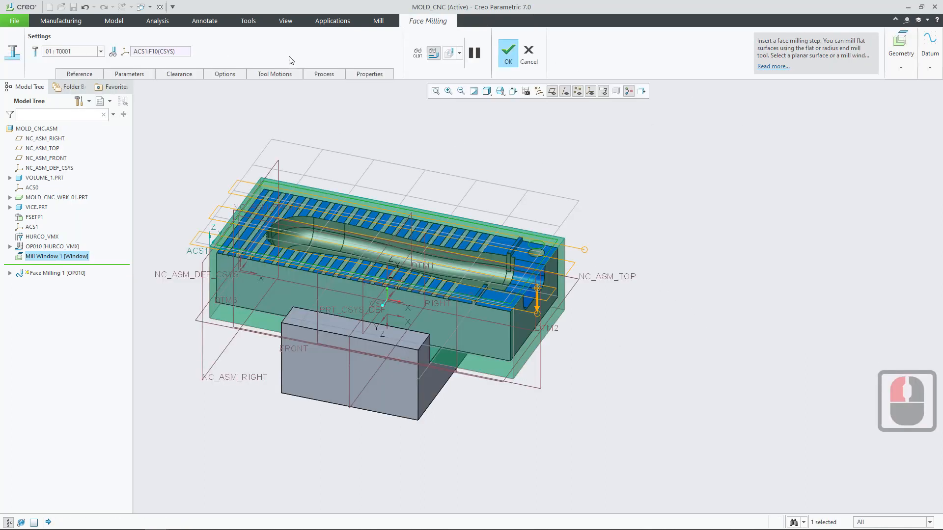
click(508, 54)
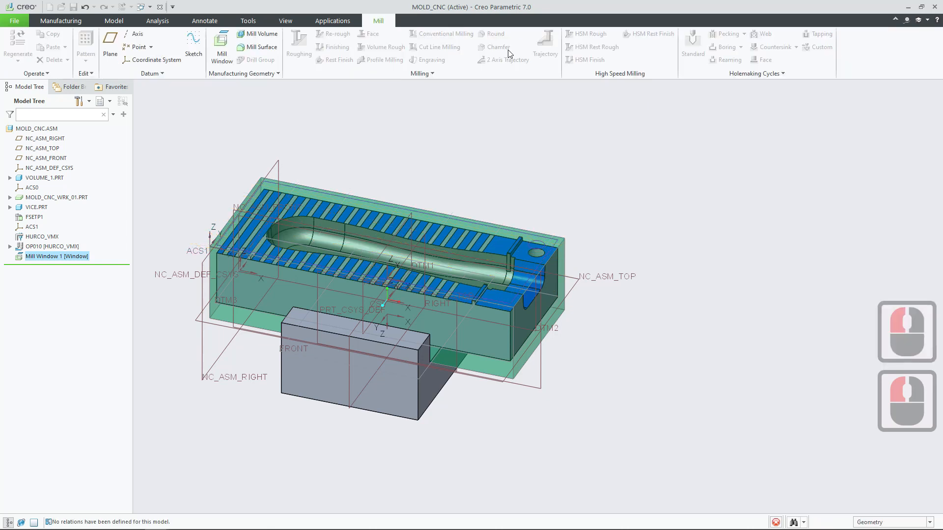
Hide the workpiece MOLD_CNC_WRK_01.PRT to expose the mold part
shift+middle_drag(347, 181, 331, 213)
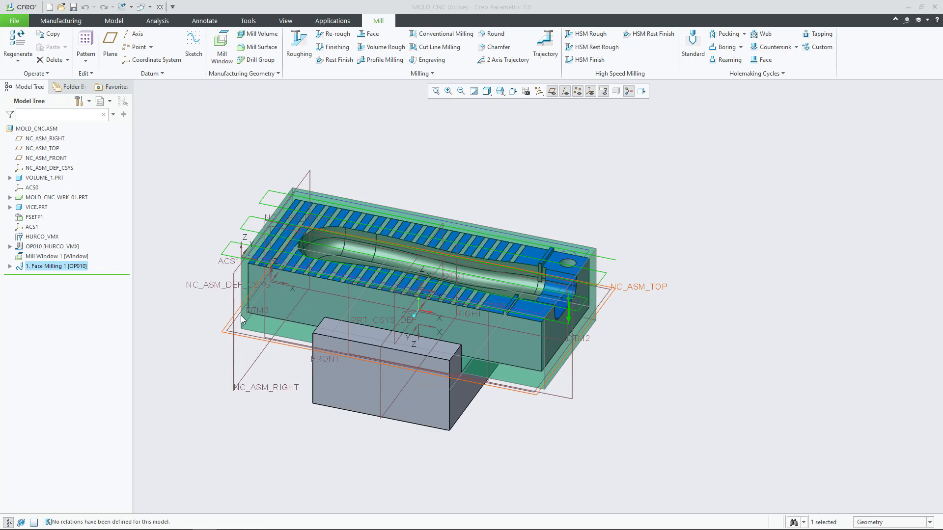
scroll(293, 219, down, 3)
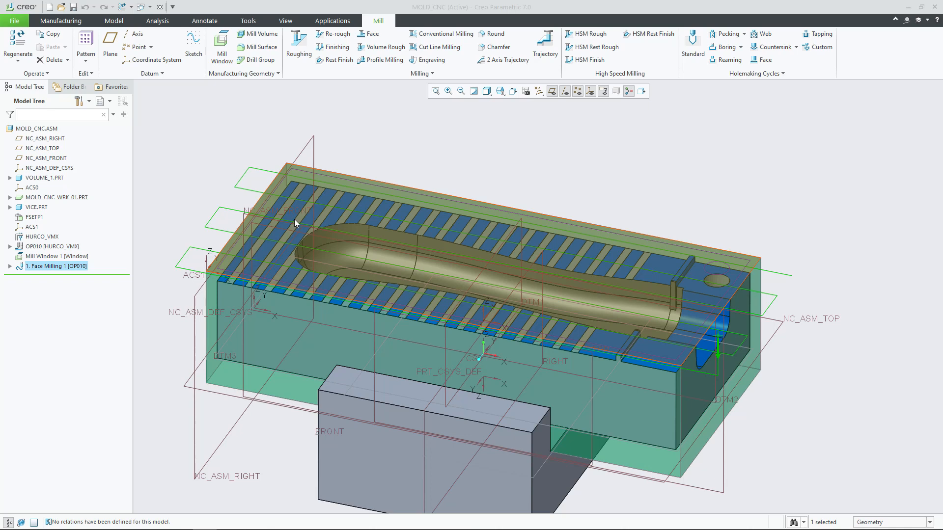
scroll(225, 281, down, 3)
scroll(225, 281, down, 2)
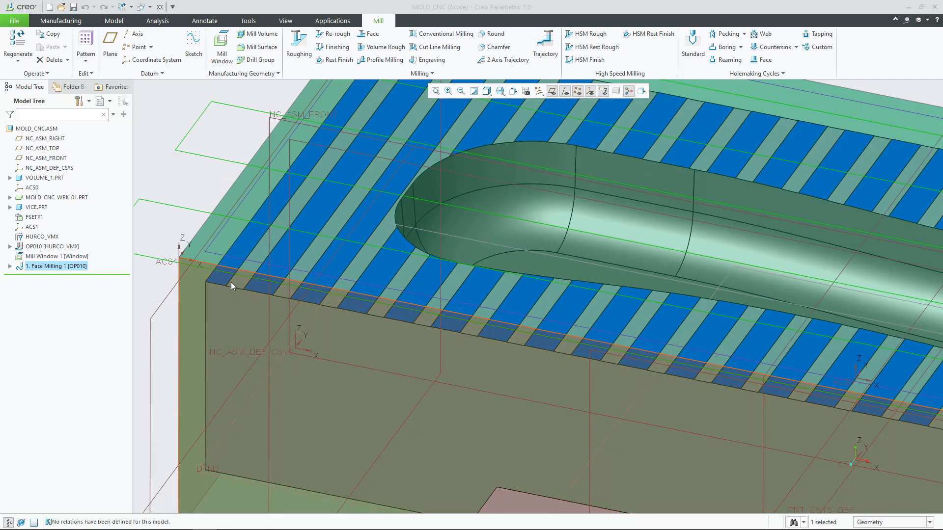
scroll(231, 282, up, 3)
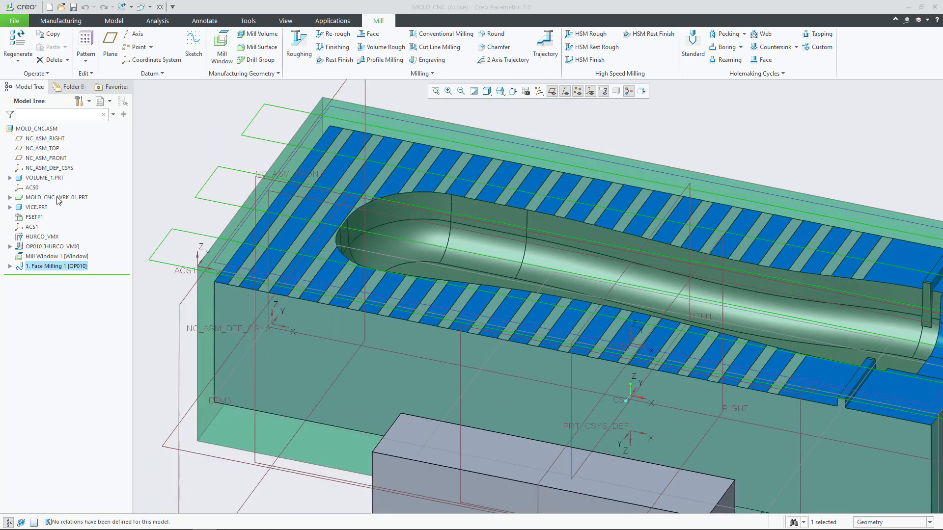
right_click(38, 199)
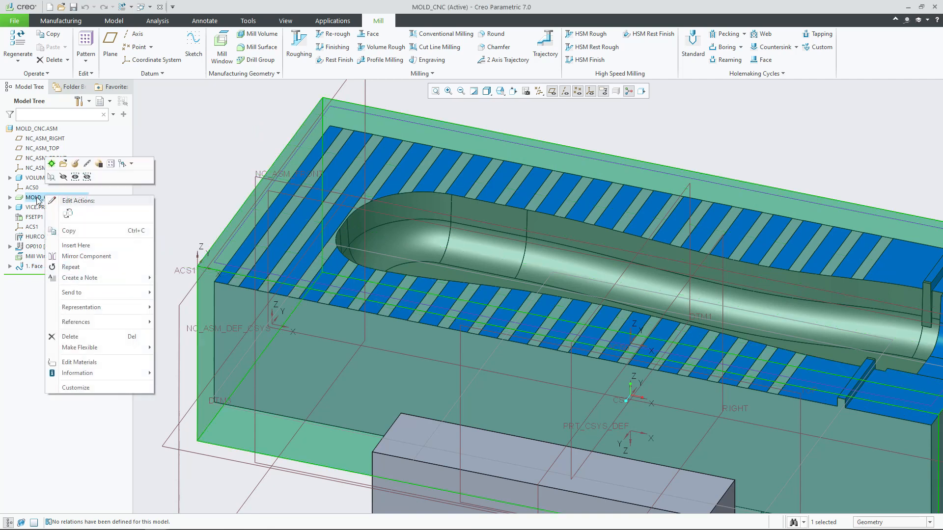
click(63, 177)
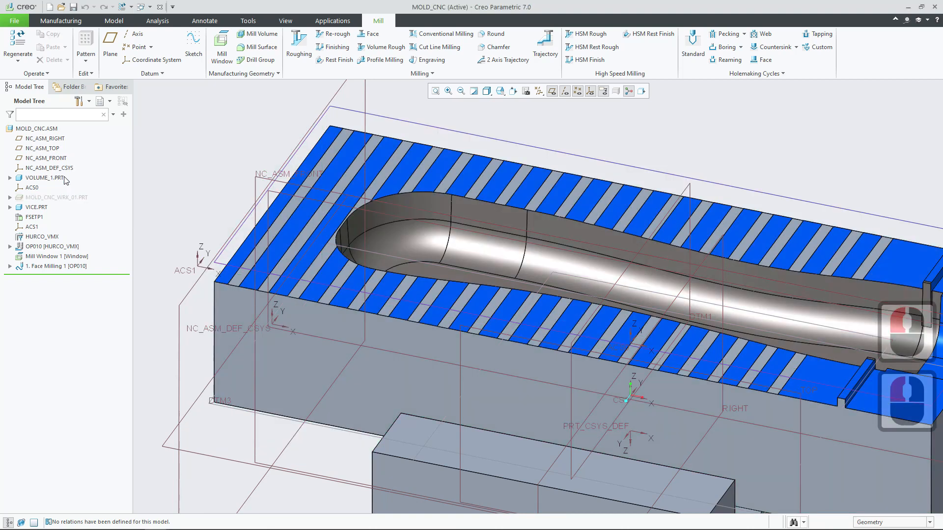
click(175, 164)
Examine the mold's exposed top side around the cavity, selecting the striped top surface to highlight its extent
scroll(469, 285, up, 5)
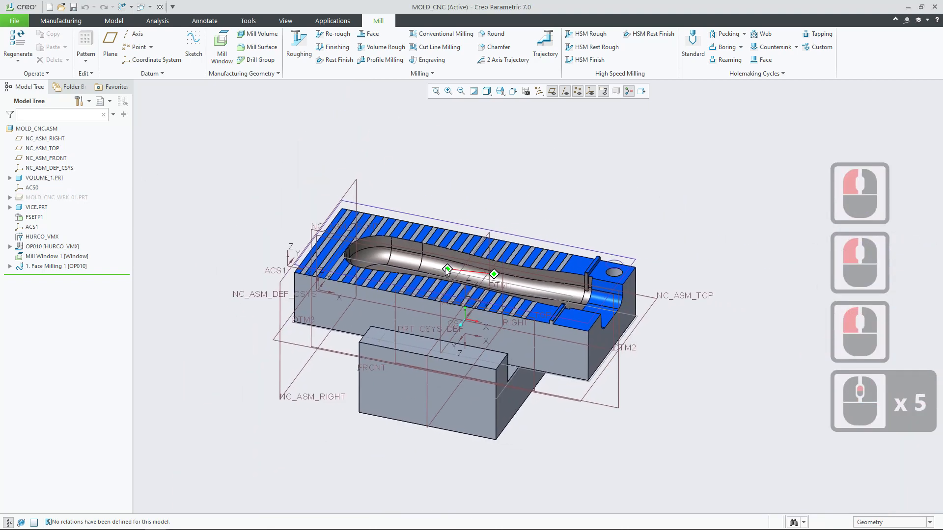
shift+middle_drag(486, 275, 501, 283)
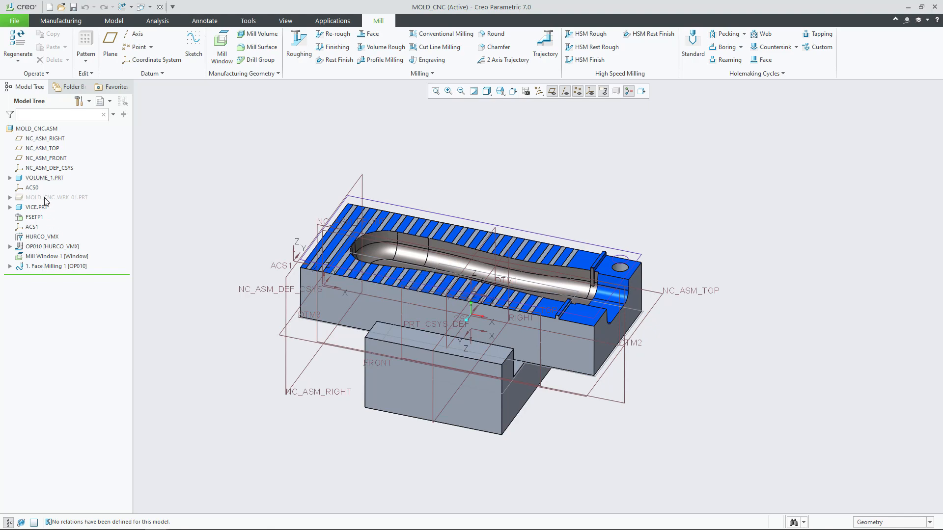
scroll(268, 270, up, 3)
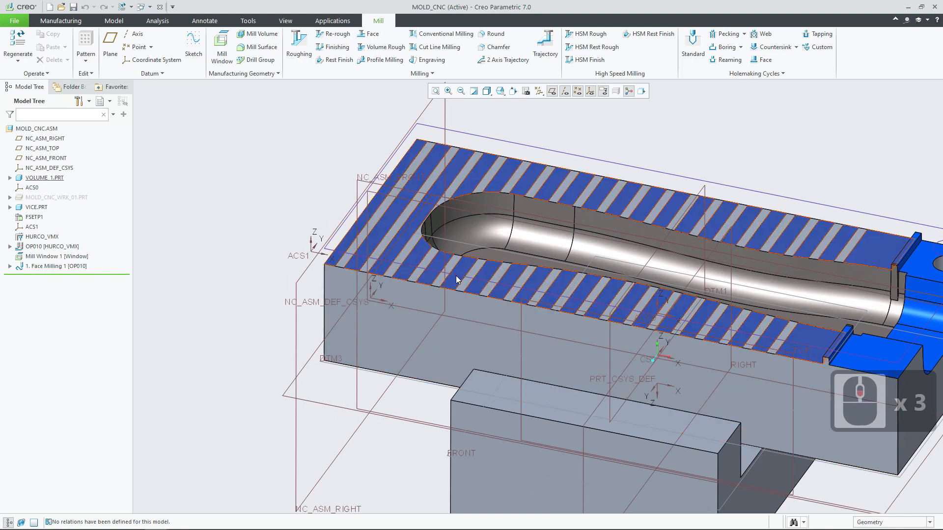
scroll(442, 268, up, 3)
shift+middle_drag(421, 257, 344, 278)
scroll(338, 280, down, 2)
scroll(343, 277, down, 3)
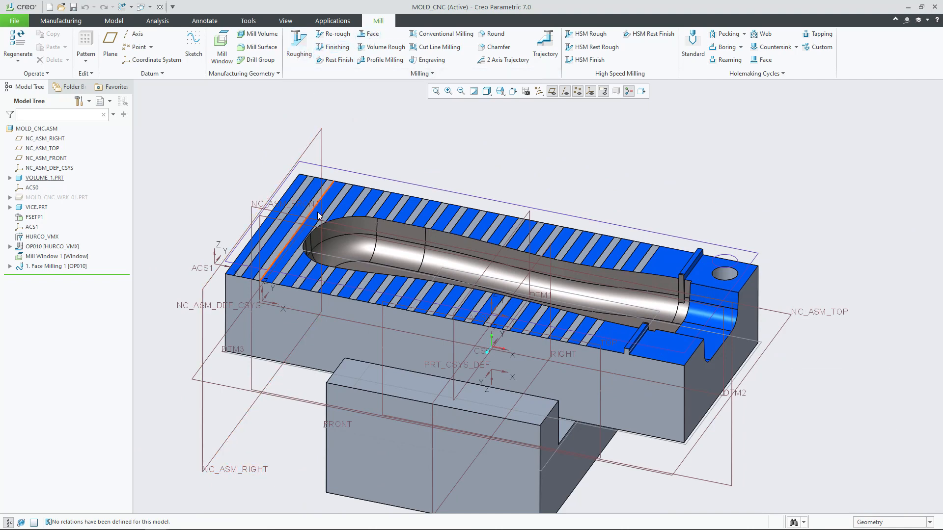
scroll(270, 285, up, 3)
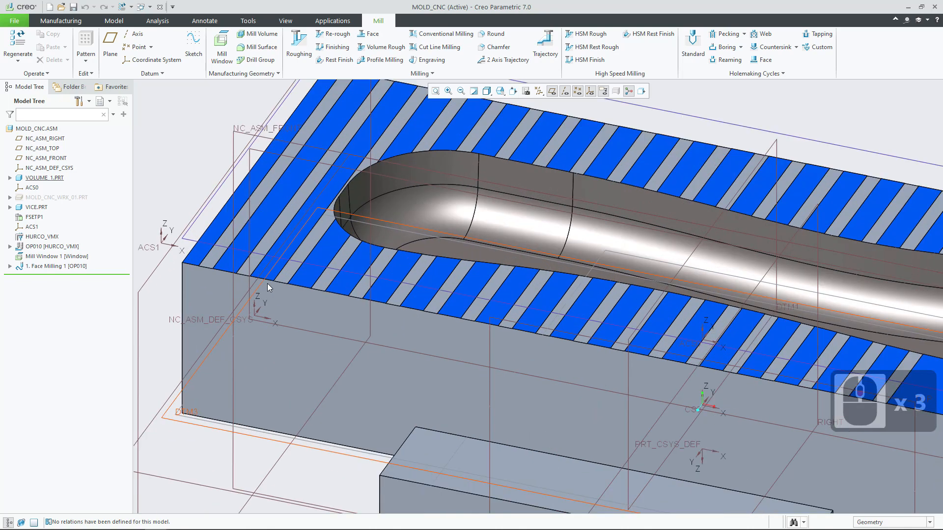
click(218, 227)
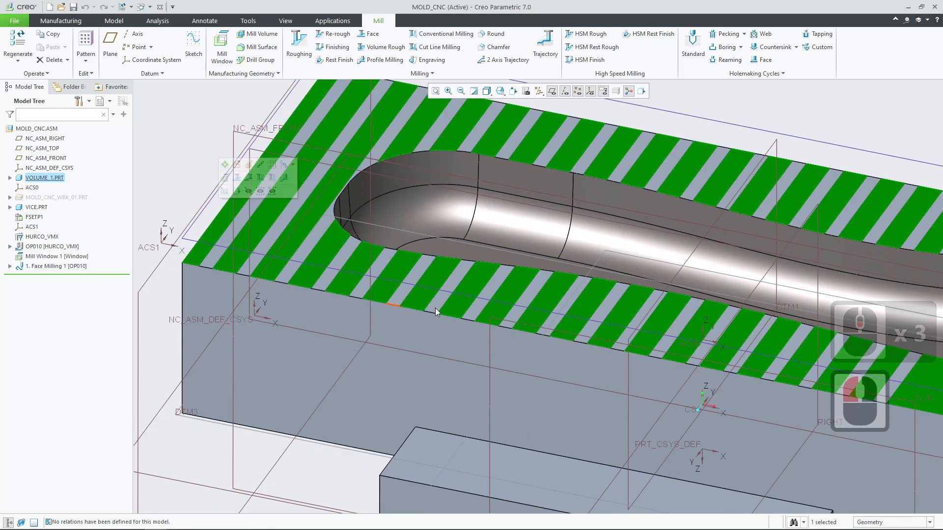
scroll(491, 314, down, 2)
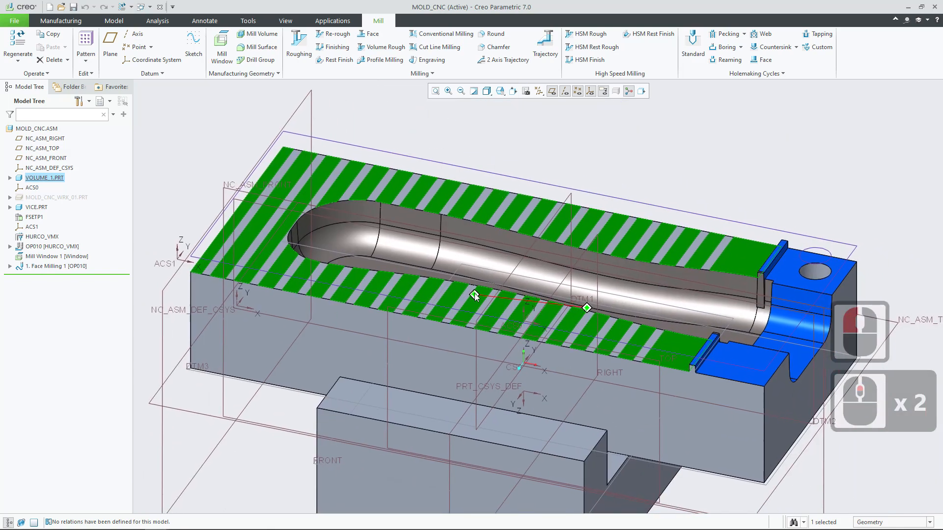
shift+middle_drag(474, 293, 478, 295)
scroll(478, 295, down, 2)
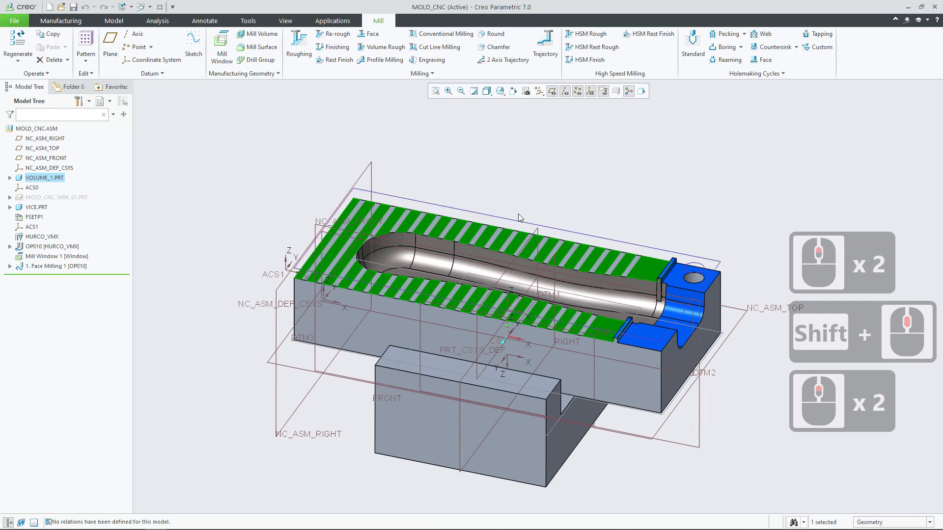
Select the two flat top surfaces at the mold's hole end together and inspect the raised rib beside them
click(679, 281)
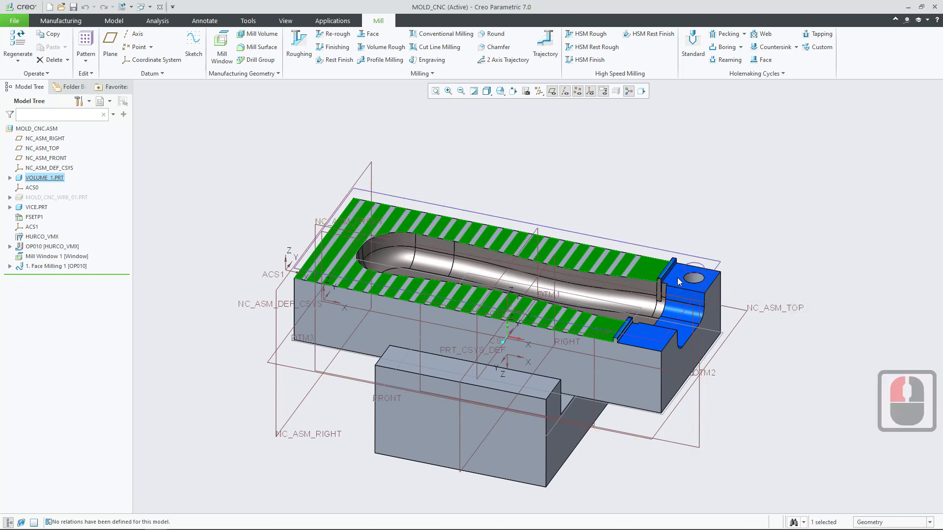
ctrl+click(650, 334)
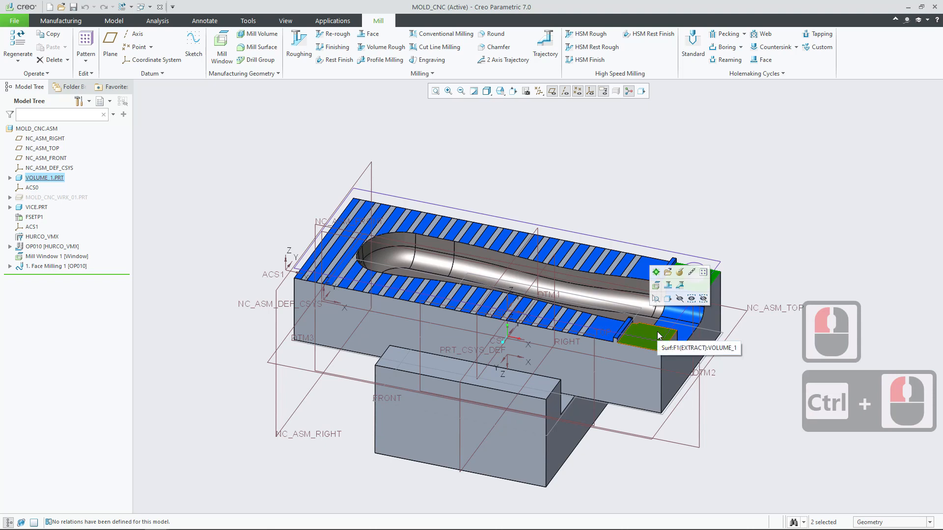
scroll(659, 336, up, 8)
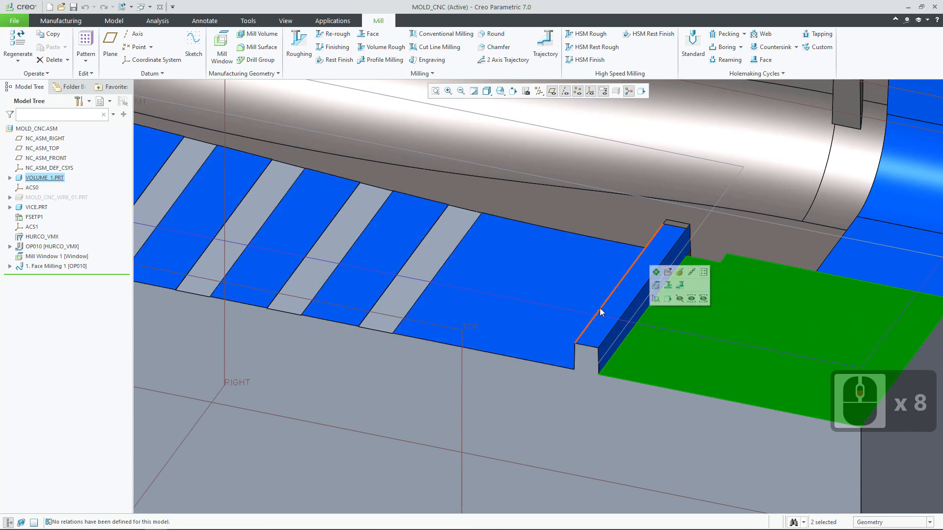
Inspect the raised ribs and the flat faces at the mold's hole end, then clear the selection
scroll(604, 304, down, 3)
shift+middle_drag(608, 301, 579, 294)
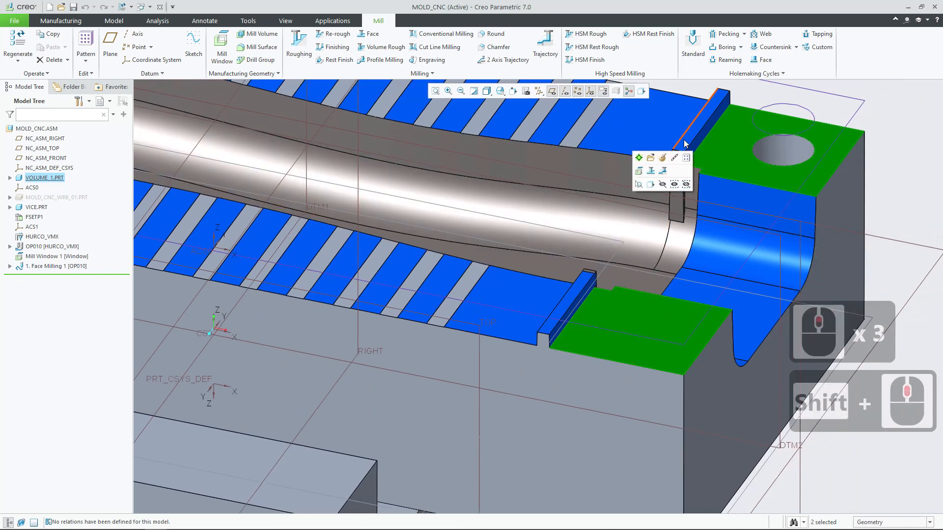
click(686, 143)
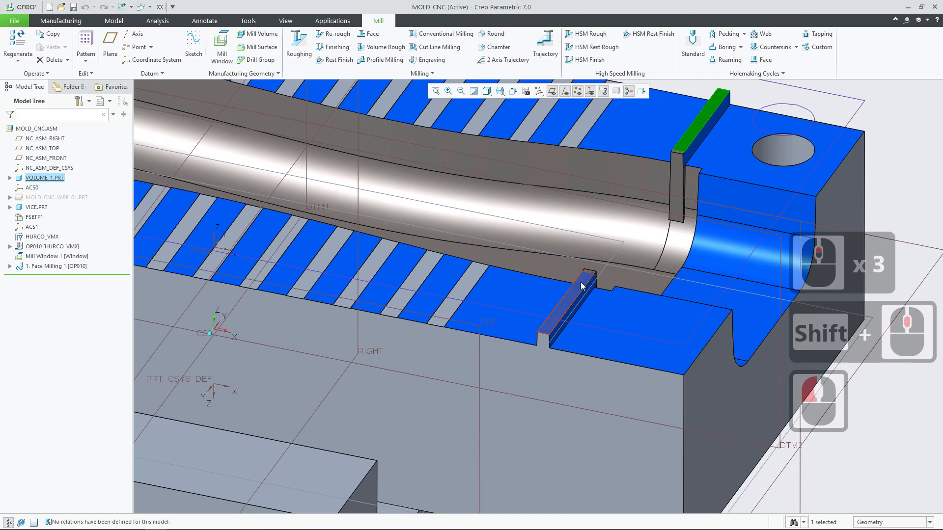
scroll(582, 287, down, 6)
shift+middle_drag(486, 275, 527, 271)
click(181, 123)
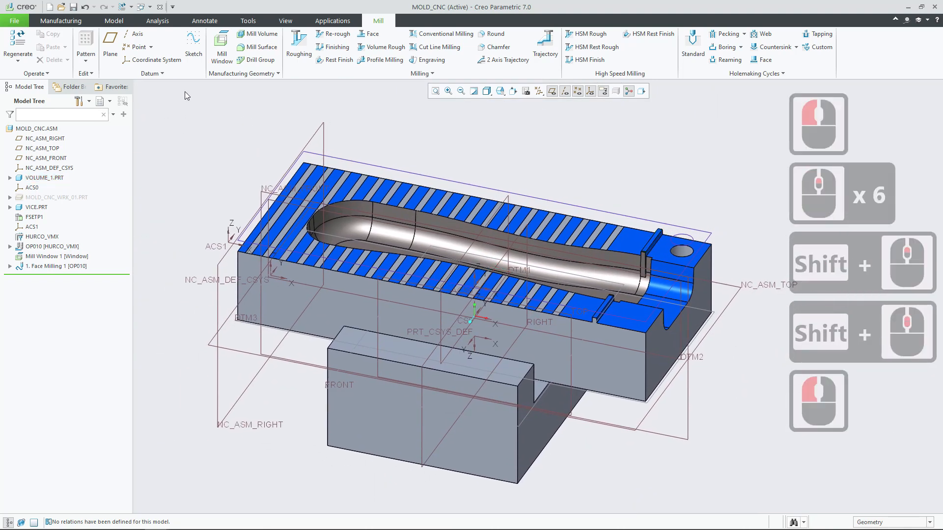
Start a new mill window using the mold's striped top face as the window plane
click(222, 46)
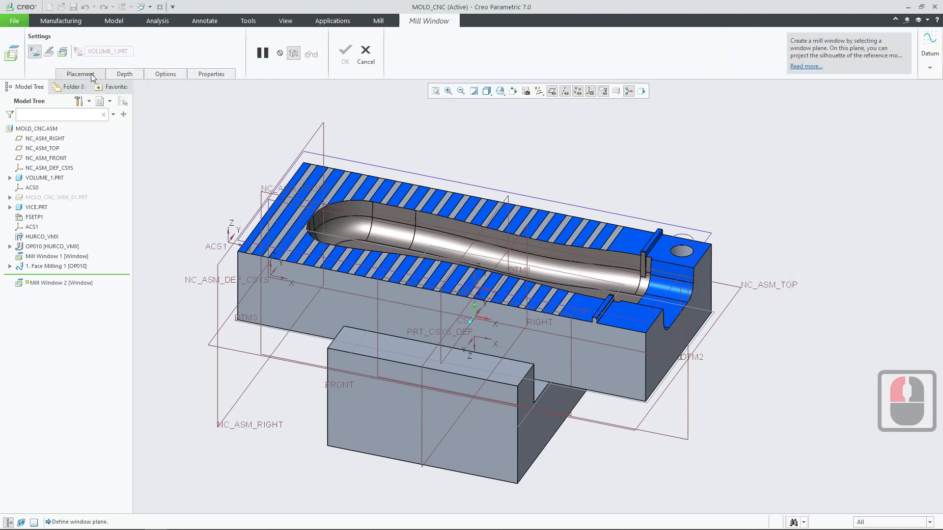
click(90, 74)
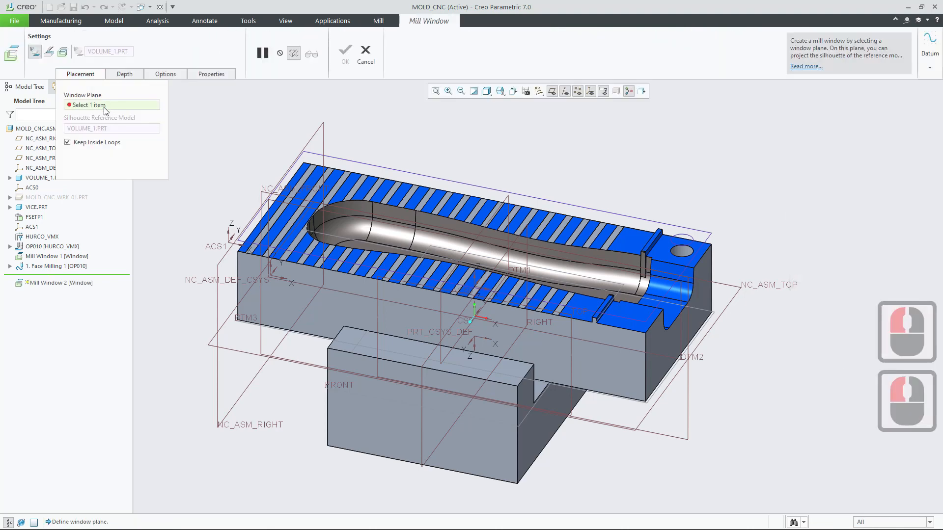
click(283, 221)
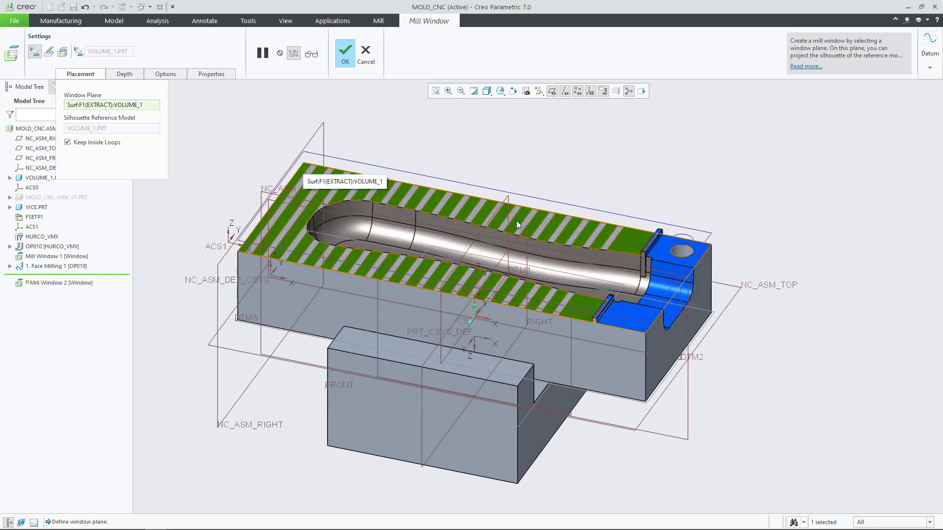
Limit the mill window's depth with To Selected, using the flat face around the hole, and finish the window
click(127, 76)
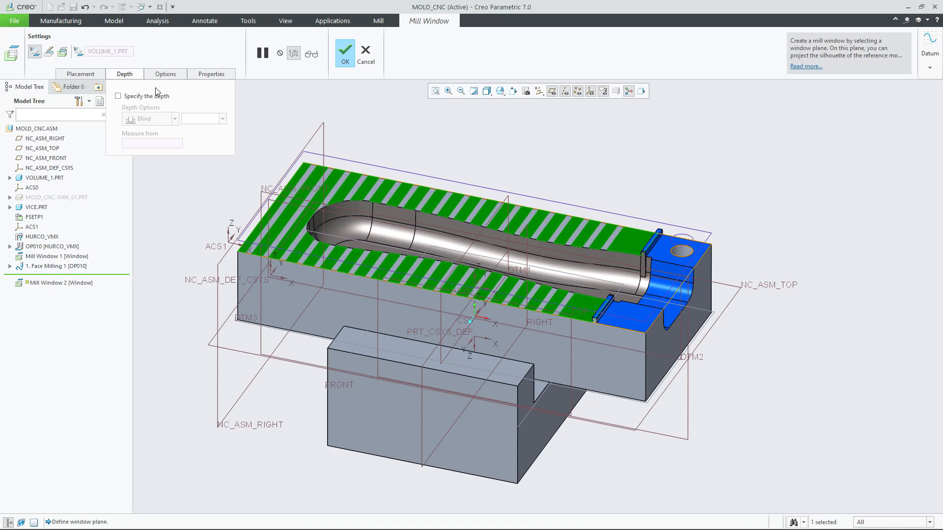
scroll(650, 248, up, 10)
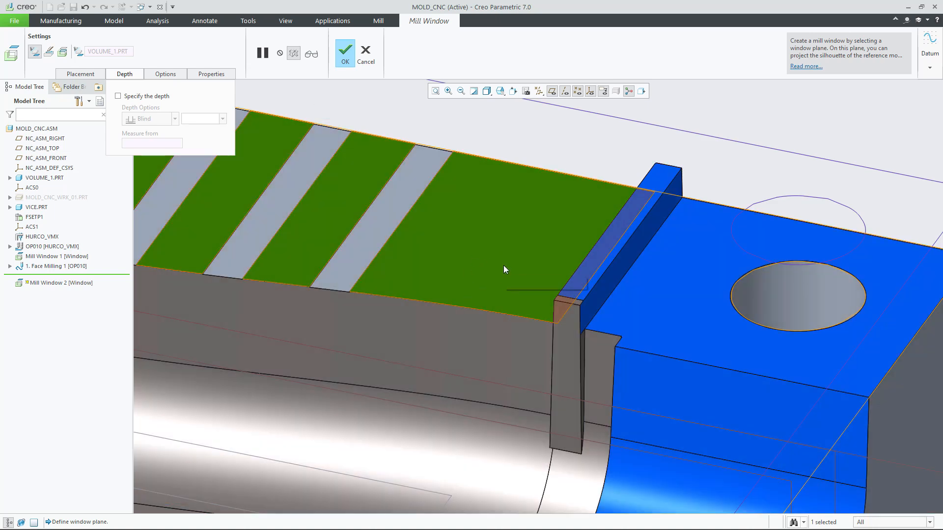
scroll(503, 265, down, 5)
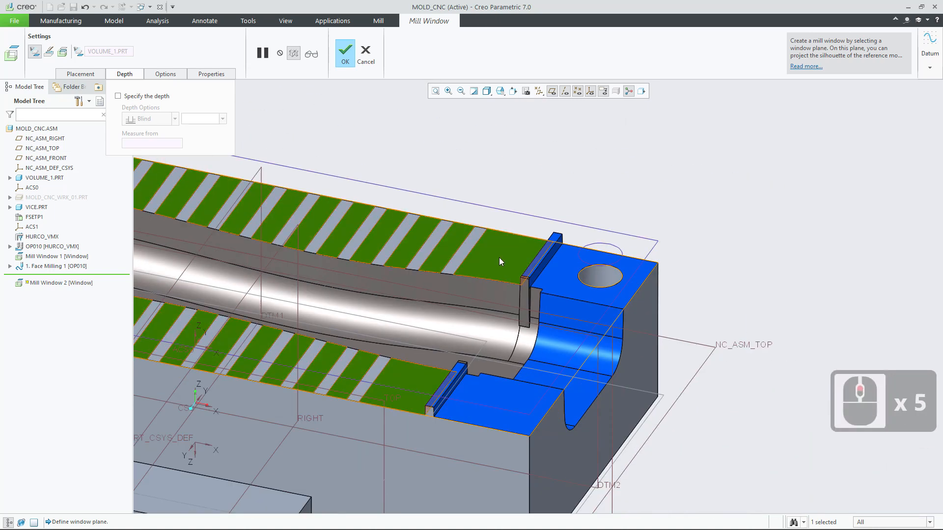
click(119, 96)
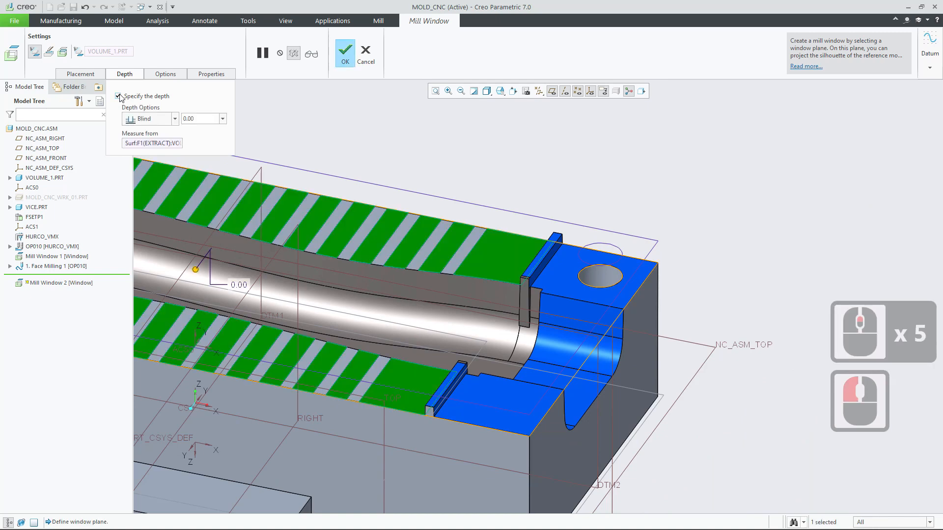
click(176, 119)
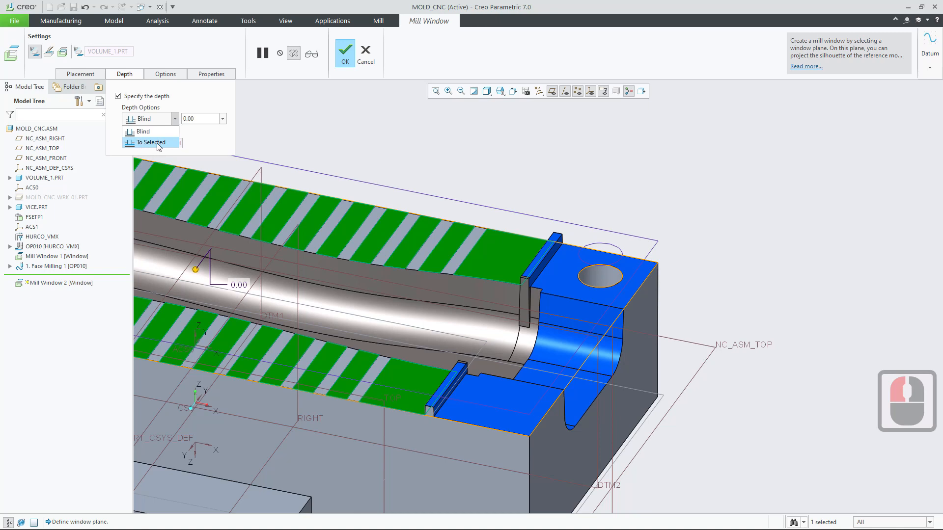
click(151, 143)
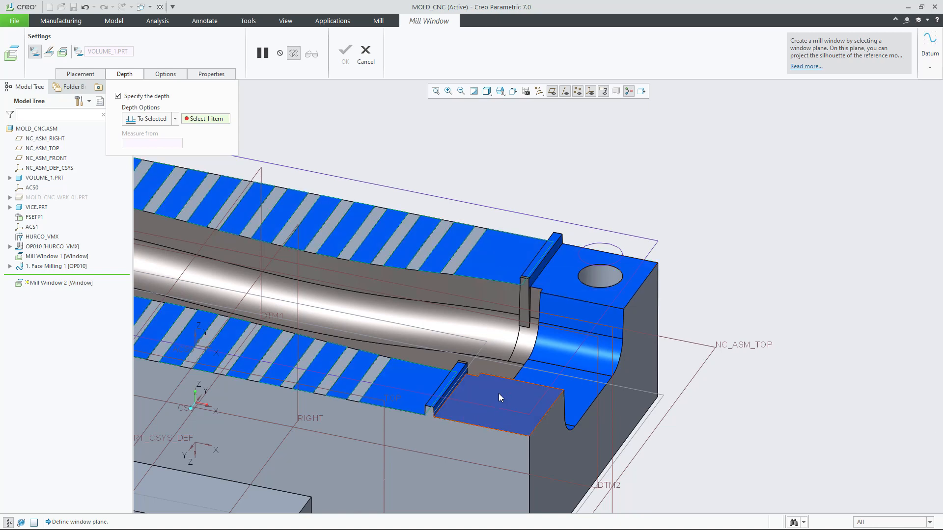
click(564, 280)
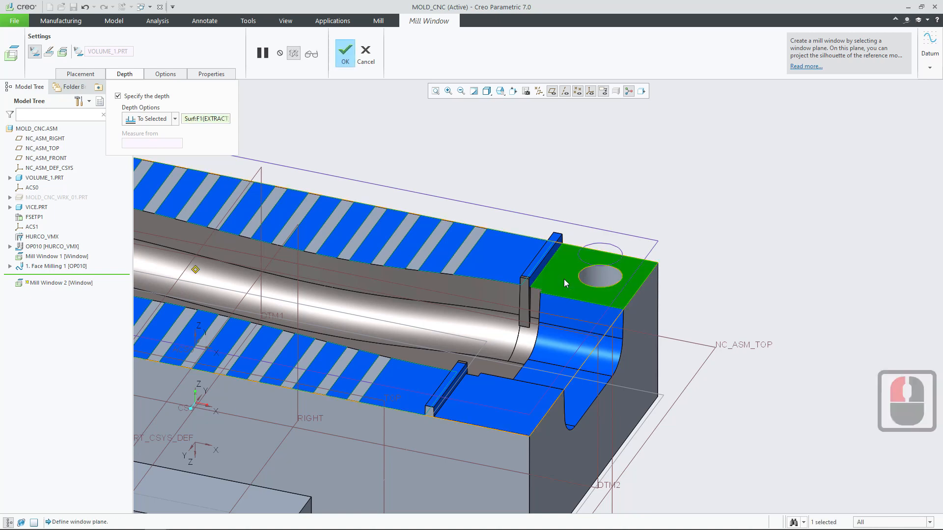
click(345, 52)
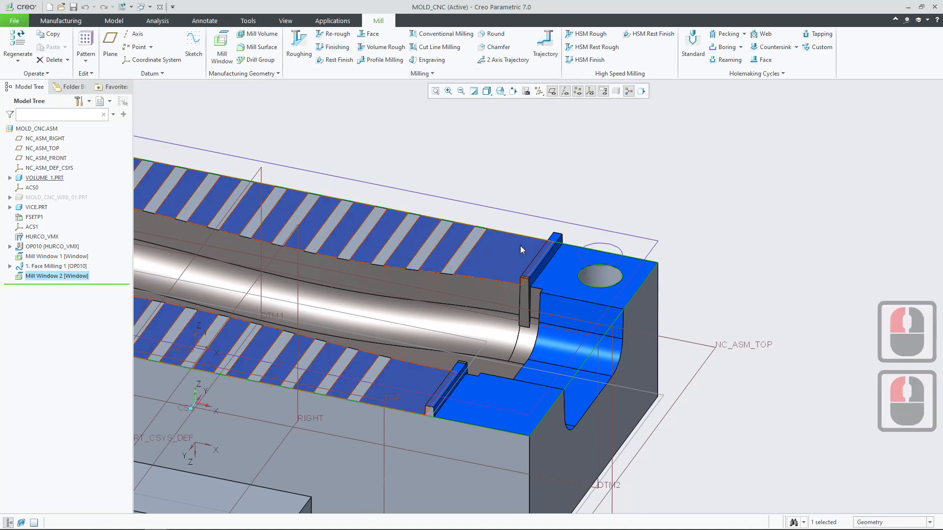
Create a Roughing step for the new mill window and review its tool choices, keeping T0001
scroll(520, 245, up, 4)
scroll(475, 260, up, 2)
shift+middle_drag(483, 231, 530, 229)
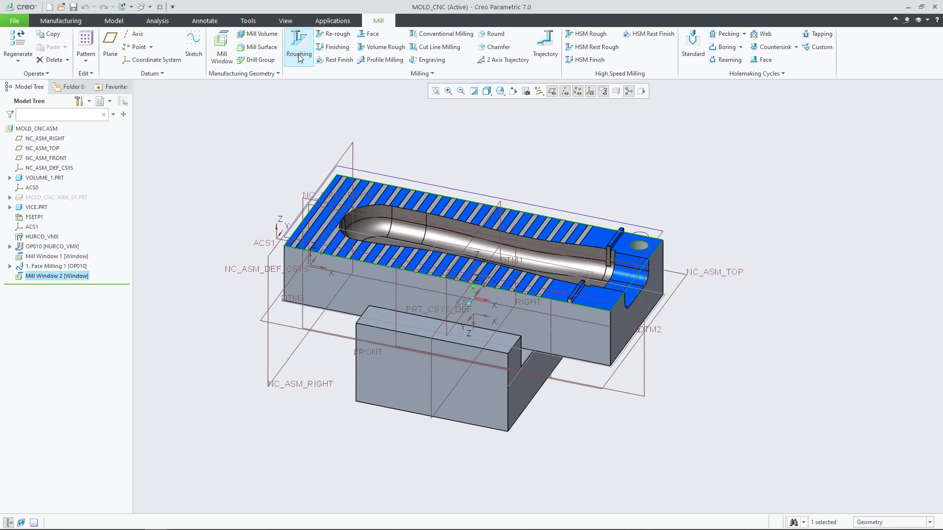
right_click(62, 281)
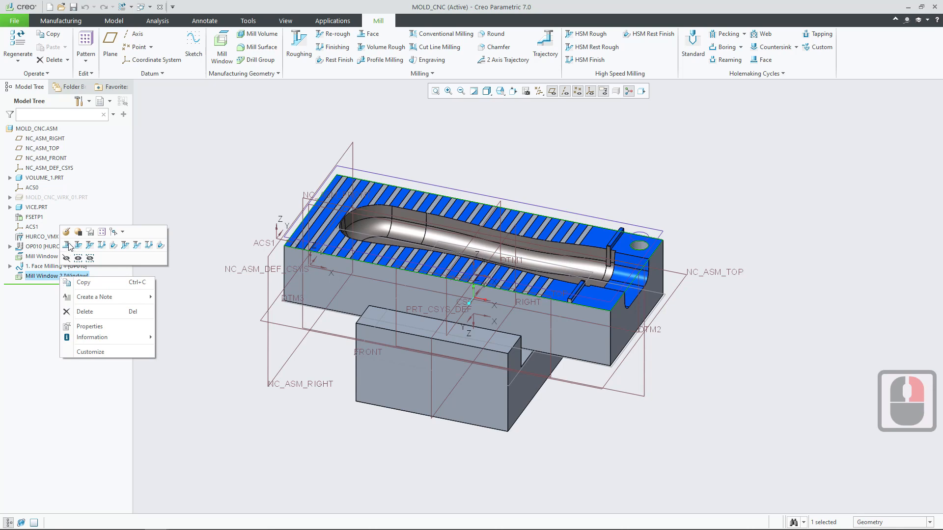
click(293, 81)
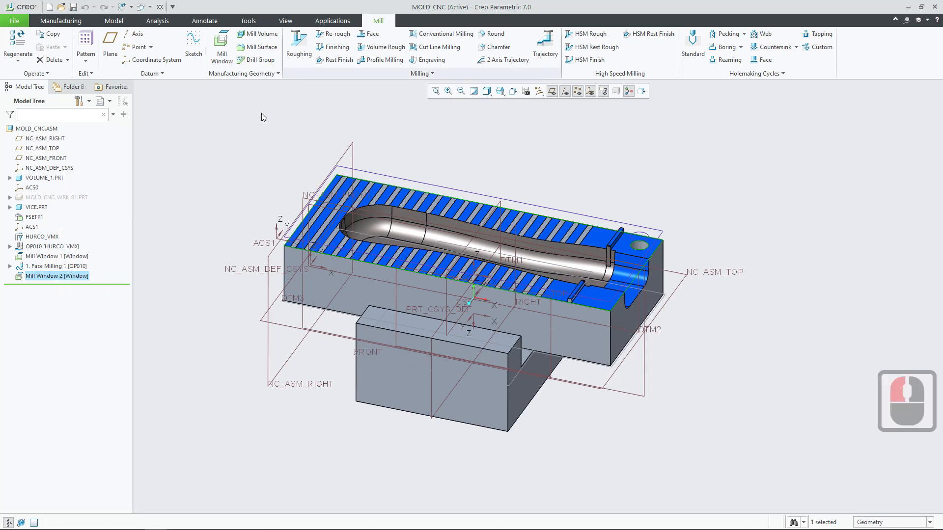
click(299, 39)
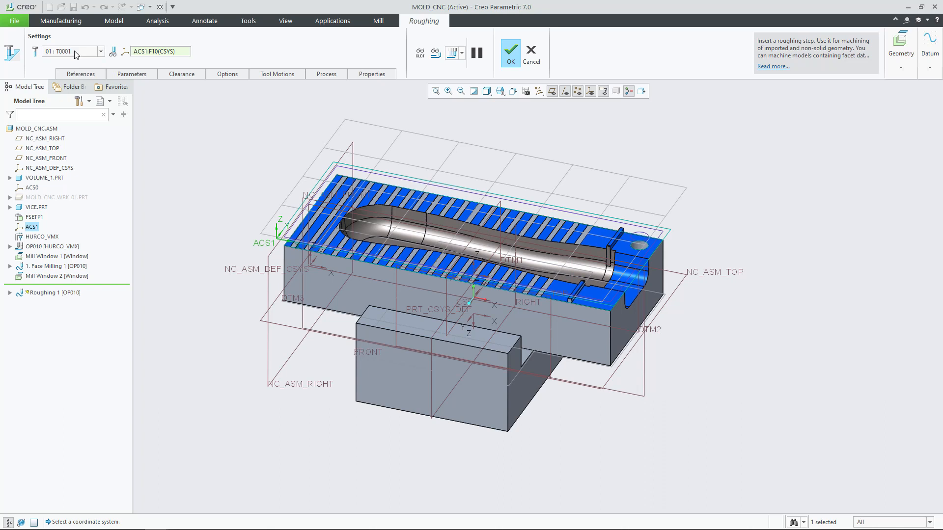
click(100, 52)
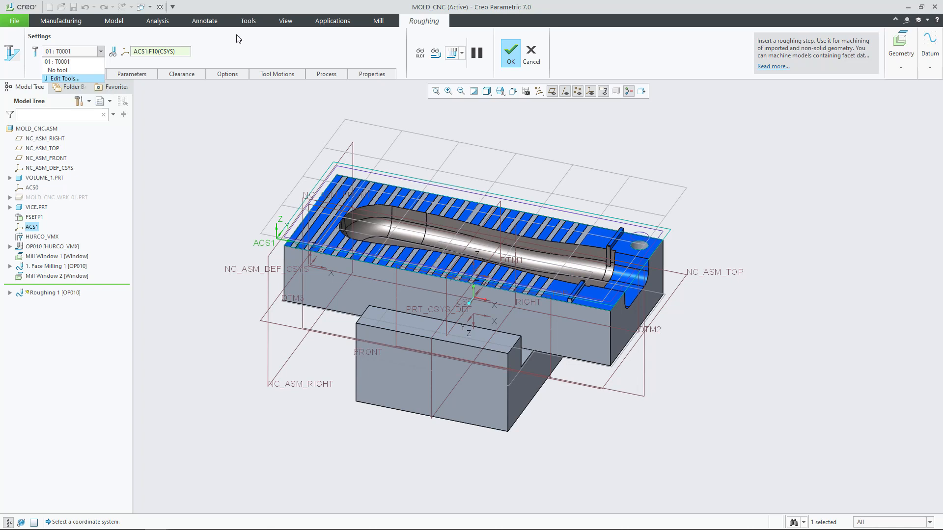
click(262, 58)
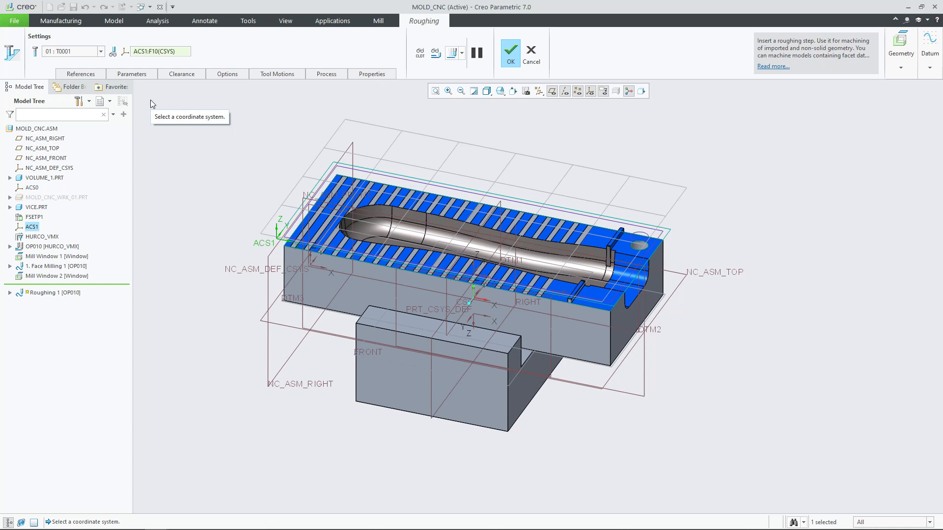
Set the roughing parameters CUT_FEED to 600 and SPINDLE_SPEED to 1000
click(133, 76)
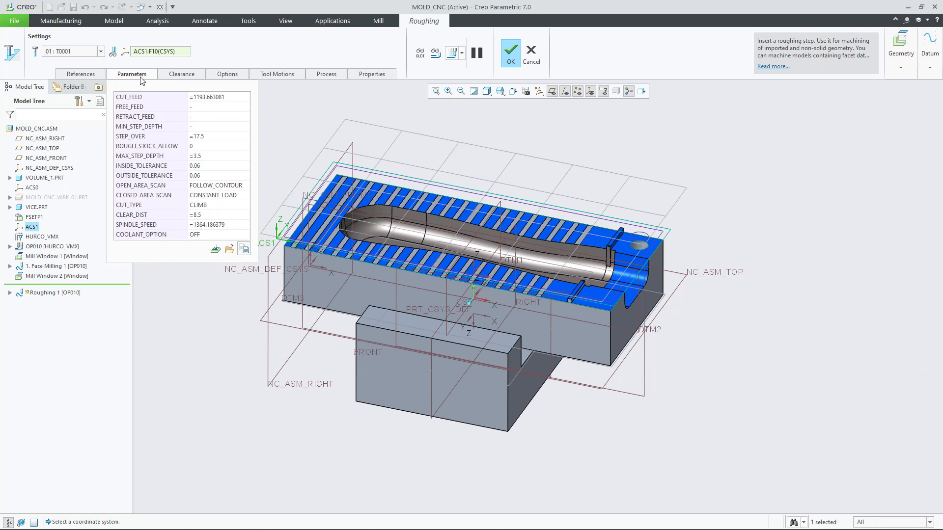
click(228, 101)
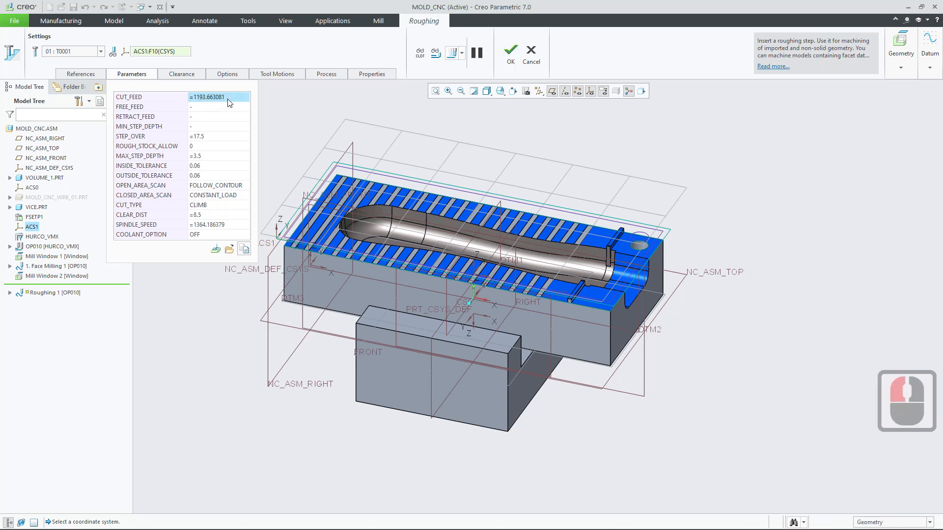
click(229, 100)
mouse_move(234, 100)
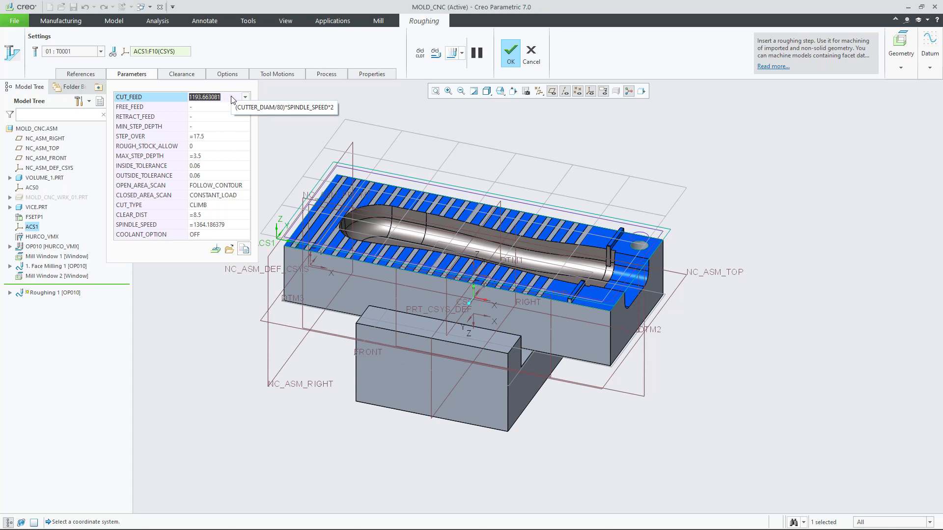
text(600)
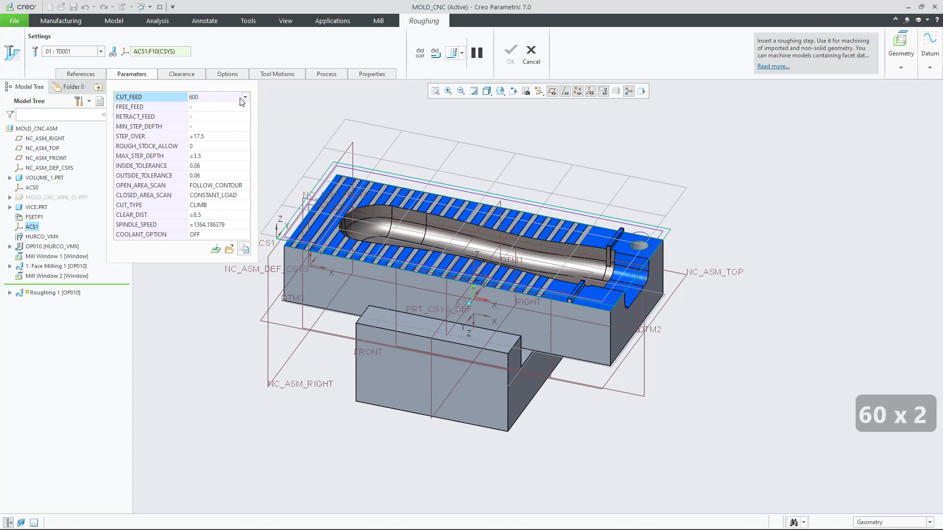
click(219, 229)
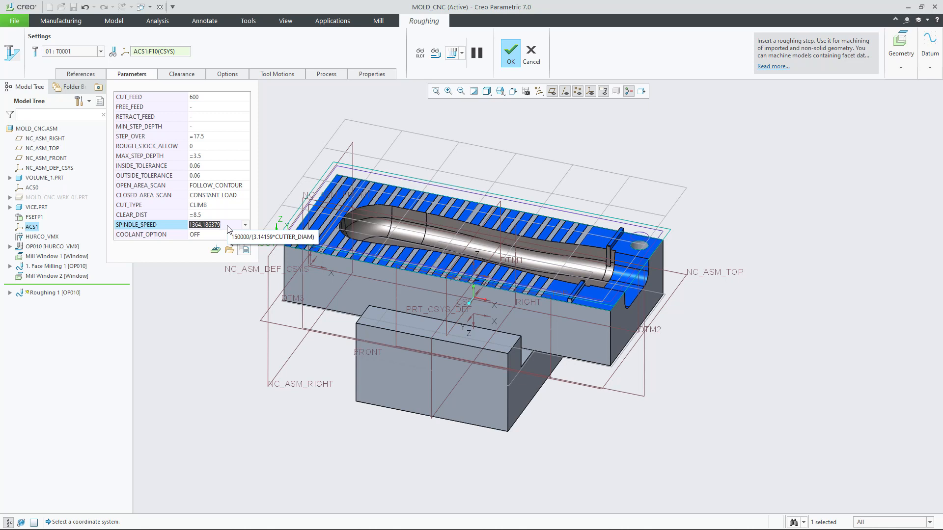
text(1000)
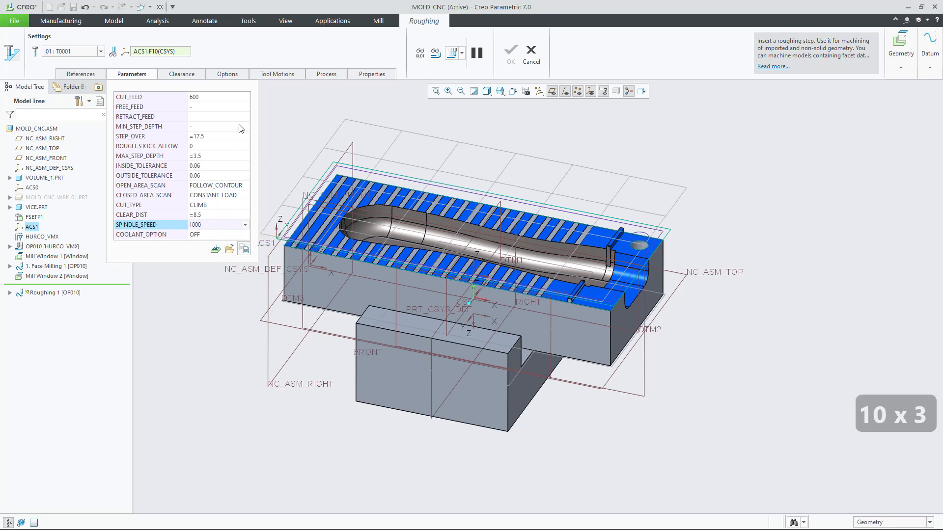
click(205, 98)
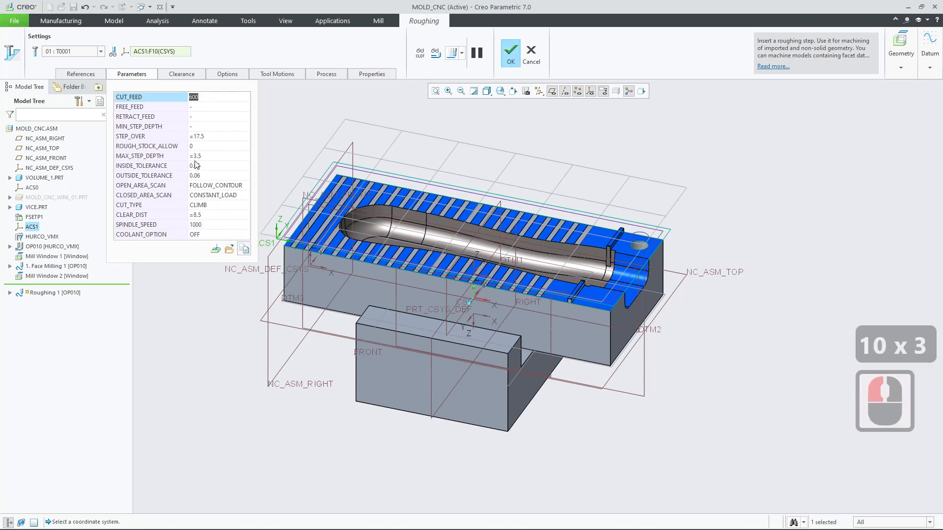
click(210, 157)
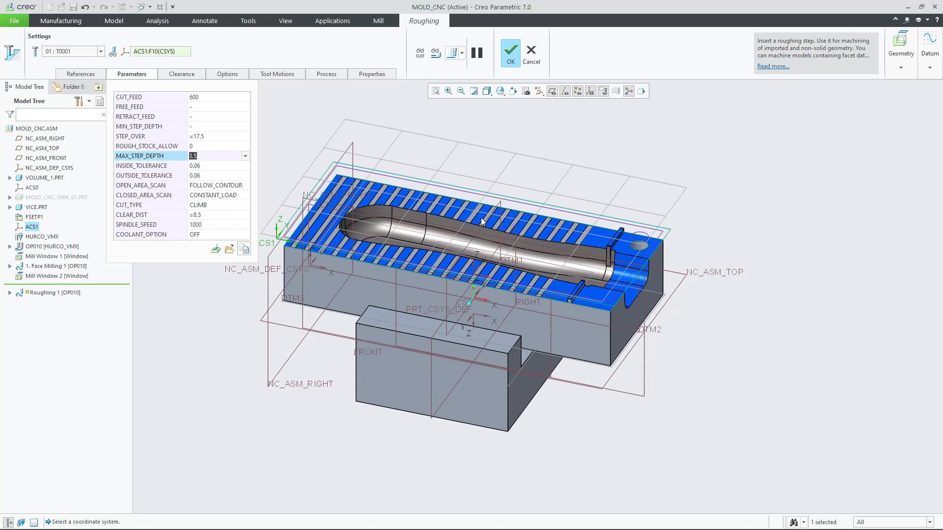
click(320, 52)
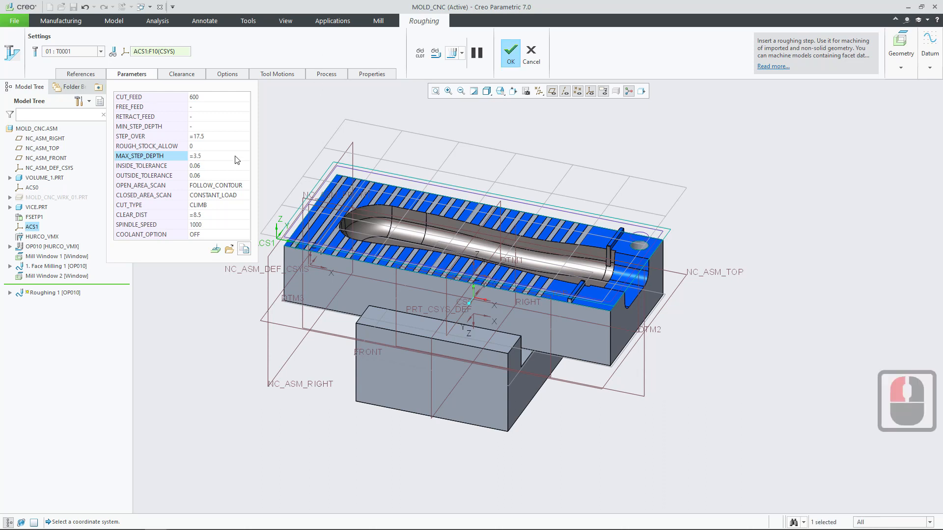
Play the roughing tool path, inspect the cutter's depth against the mold's top face, raise the display speed to maximum, and close the playback
click(453, 54)
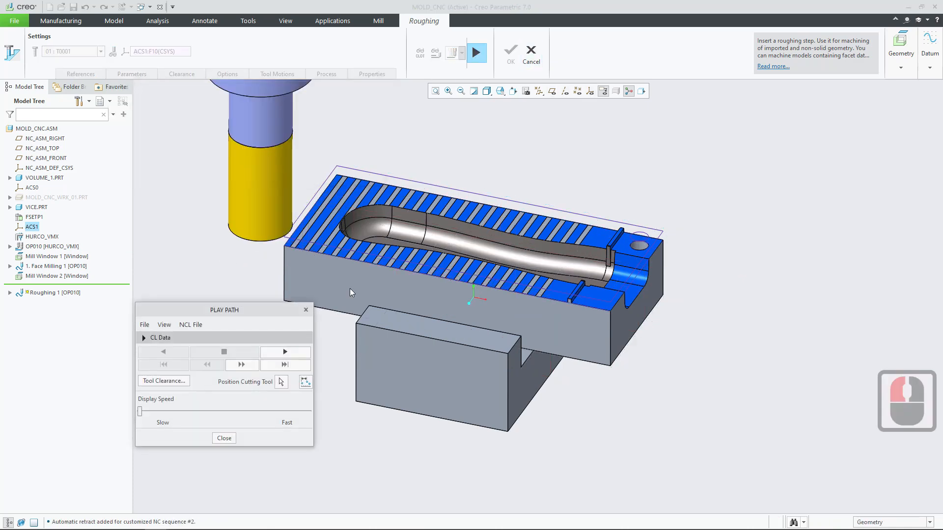
click(291, 352)
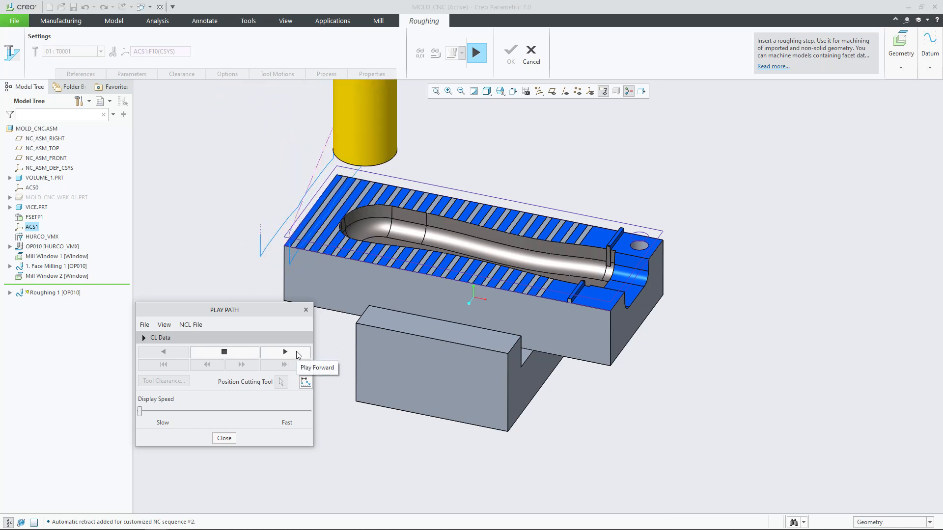
middle_drag(422, 339, 462, 252)
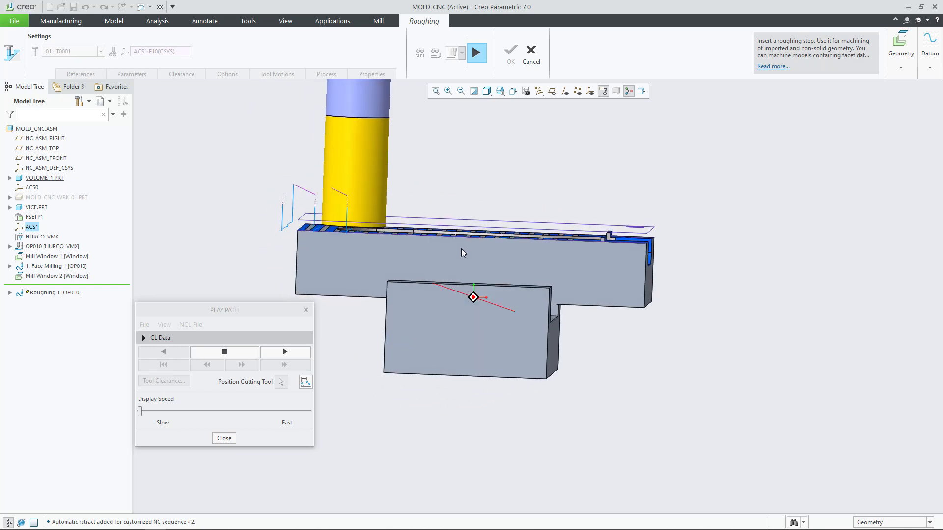
scroll(461, 253, down, 9)
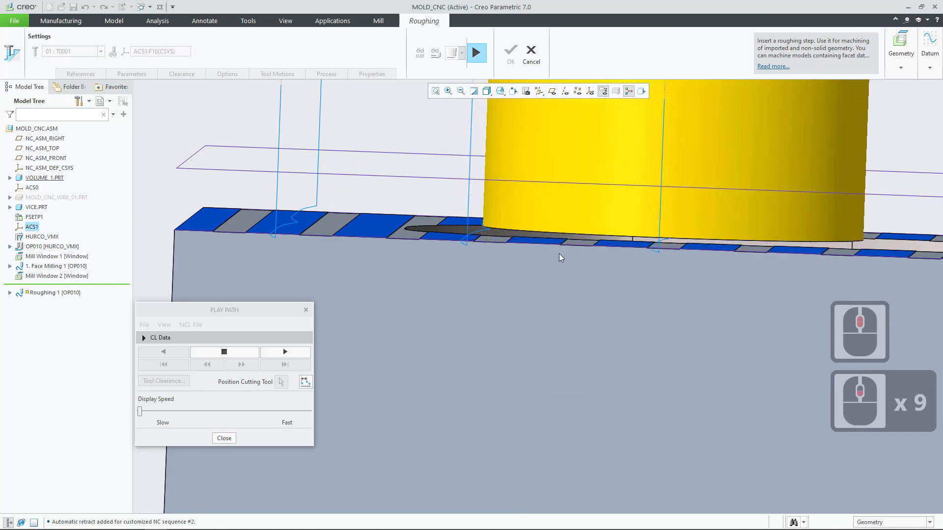
scroll(544, 291, up, 8)
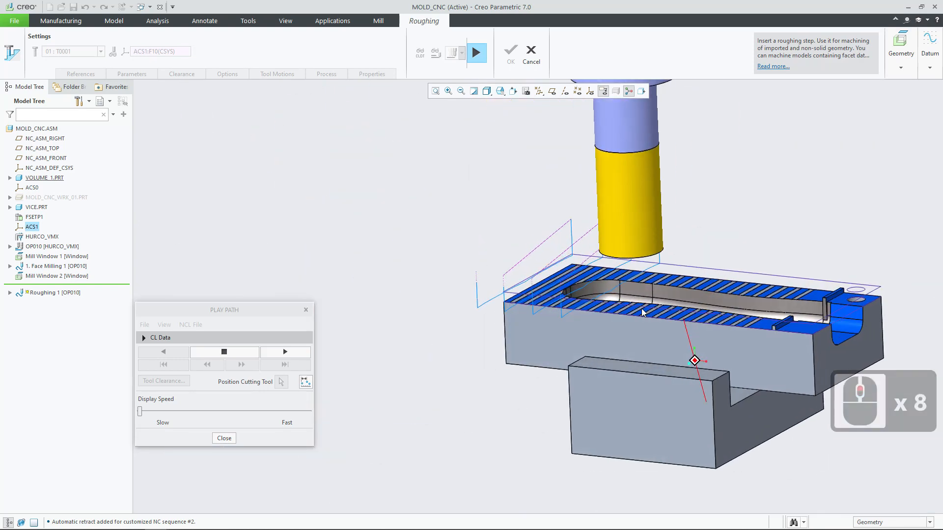
middle_drag(642, 312, 636, 354)
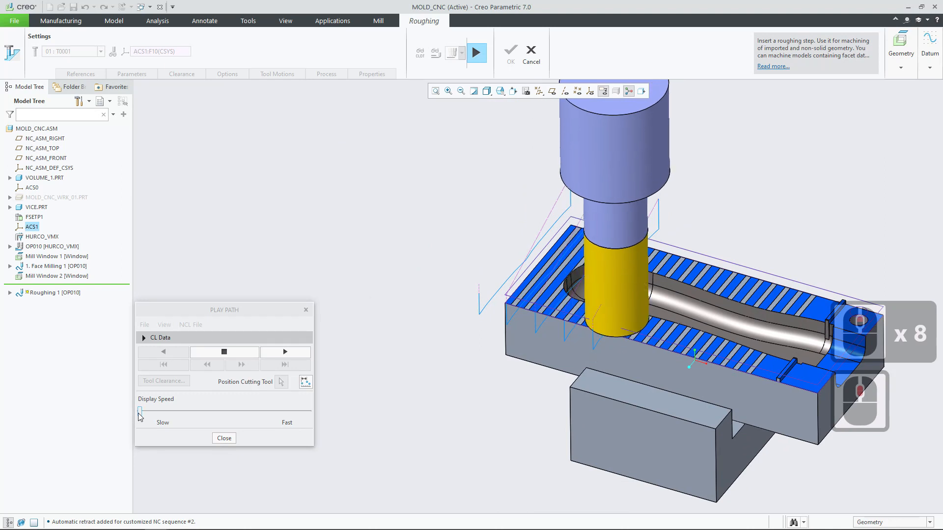
drag(140, 417, 309, 416)
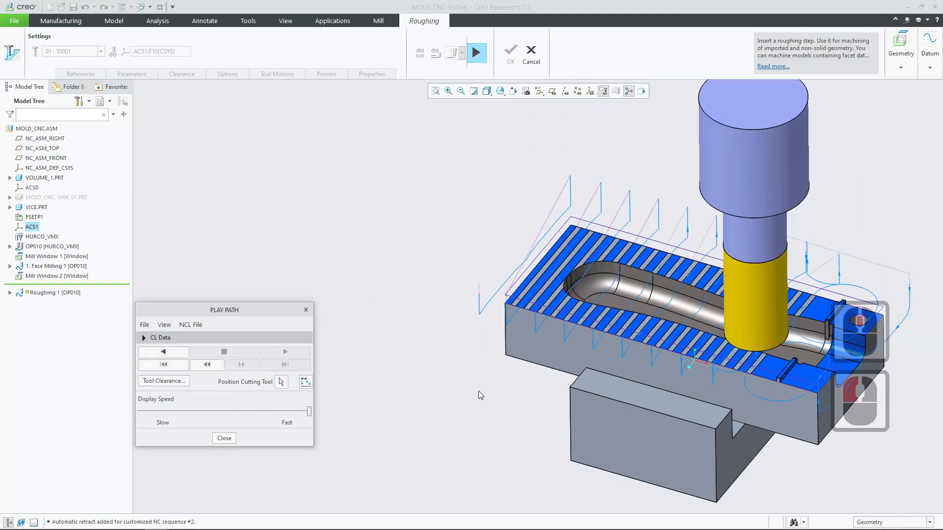
shift+middle_drag(780, 367, 658, 329)
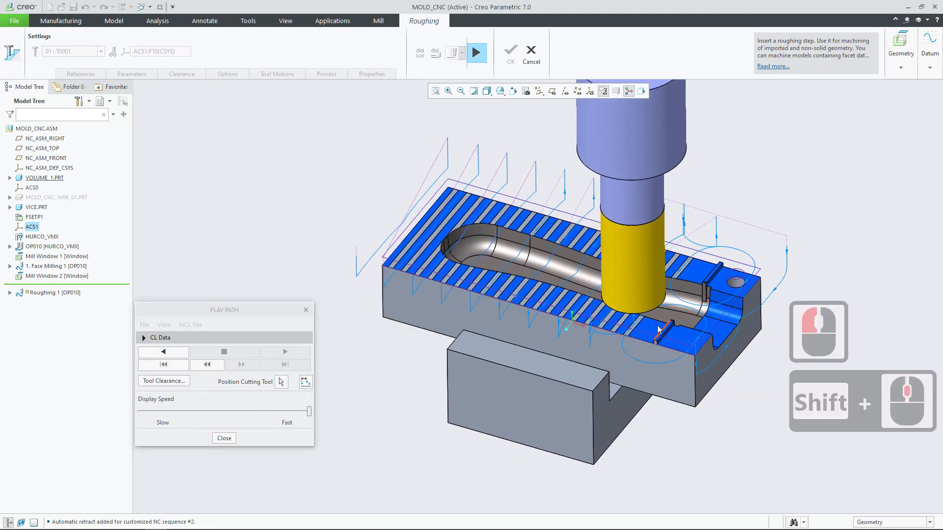
click(306, 311)
click(461, 53)
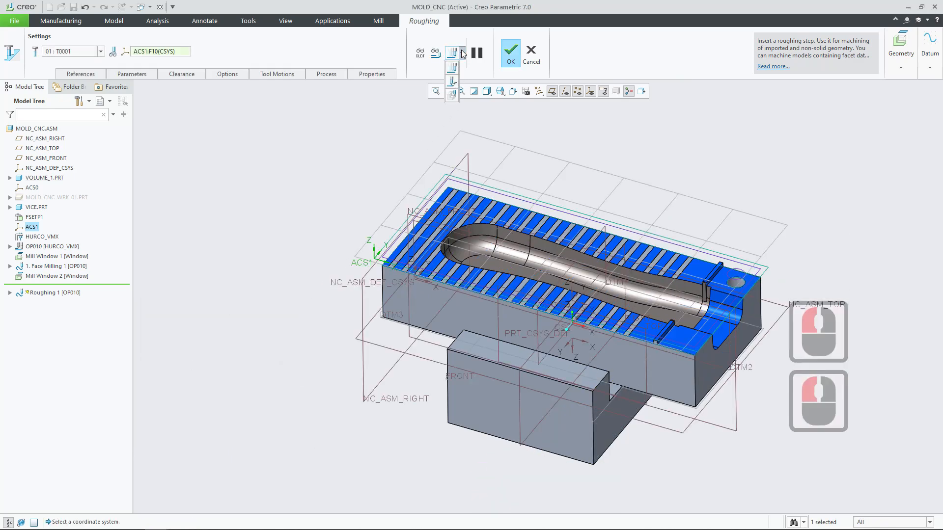
click(452, 97)
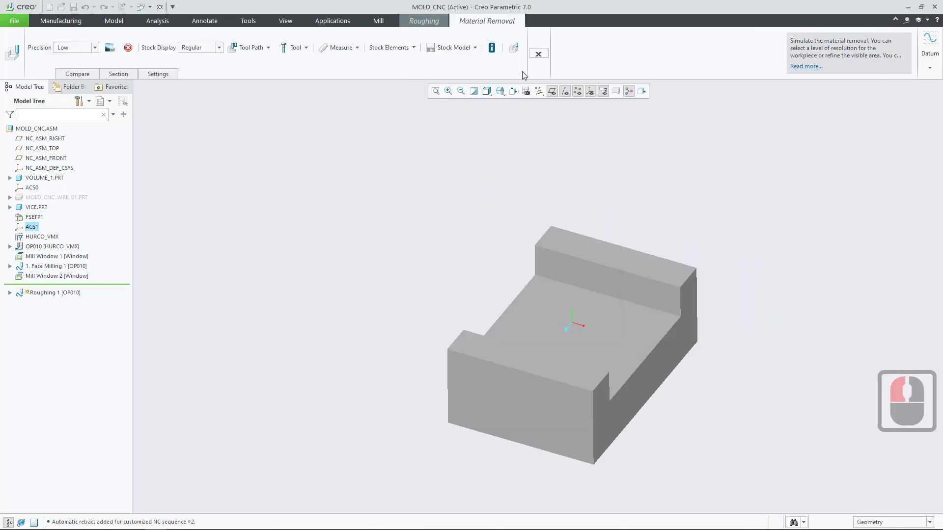
click(539, 54)
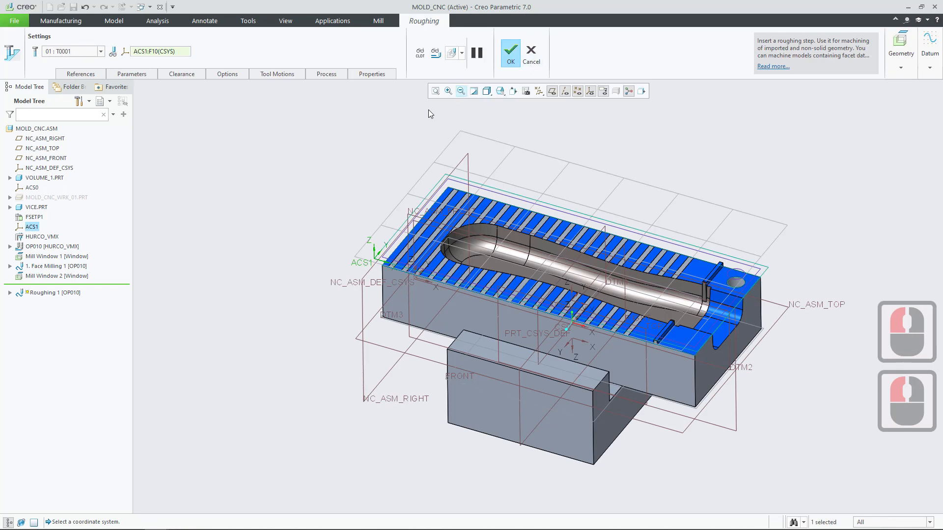
Accept the settings and finish the Roughing step
shift+middle_drag(343, 188, 308, 177)
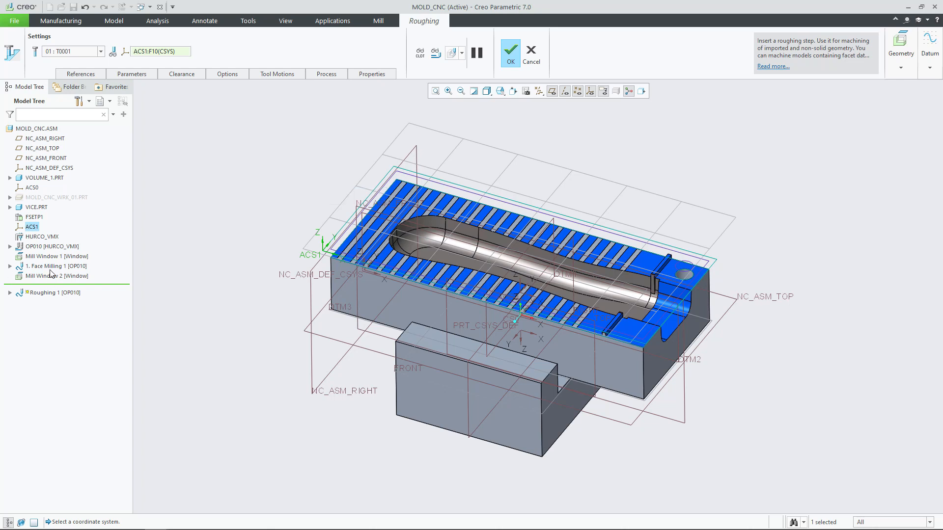
click(511, 52)
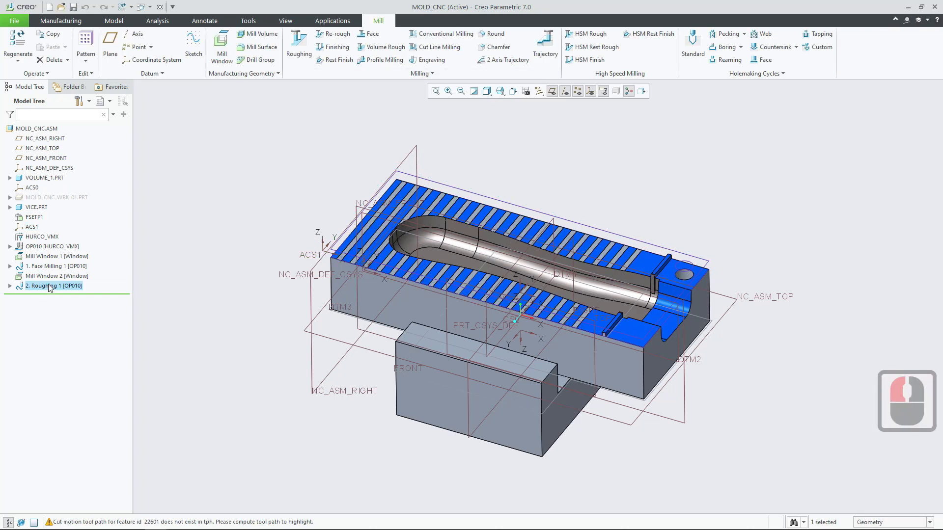
click(41, 247)
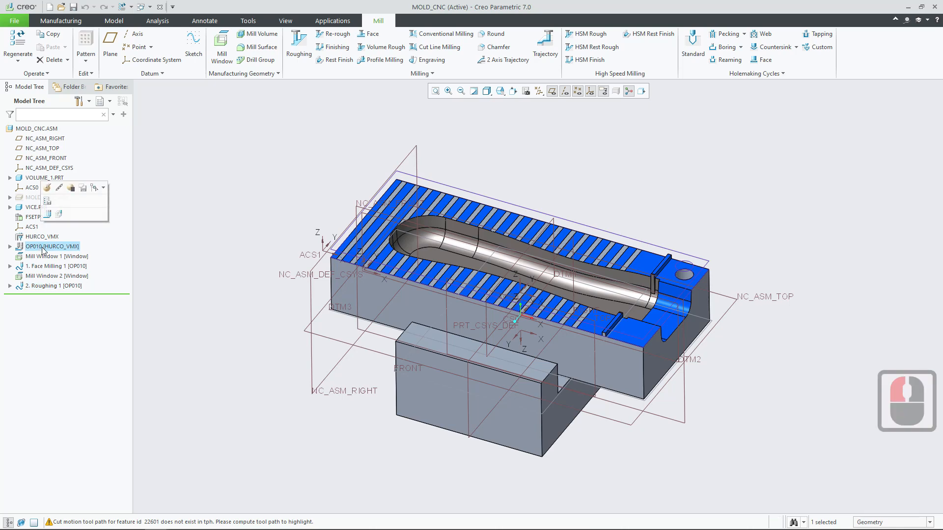
right_click(45, 250)
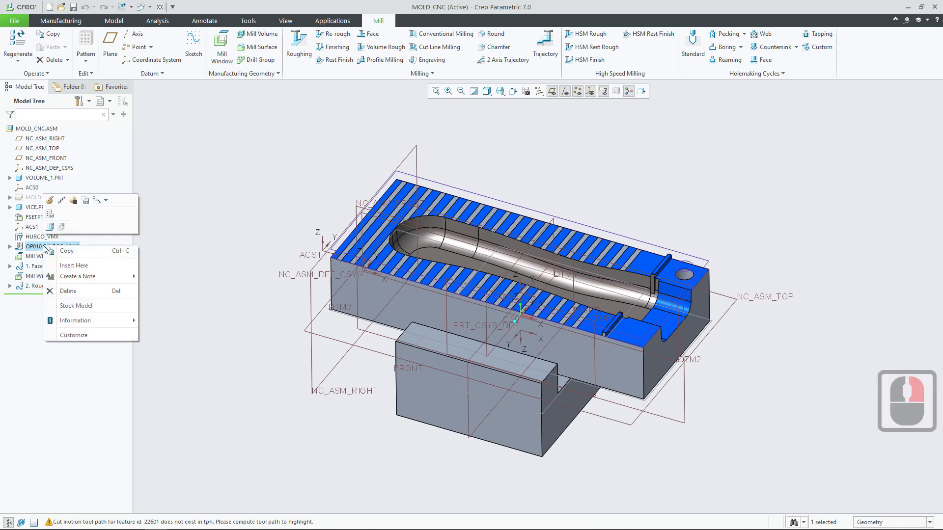
click(62, 227)
click(61, 227)
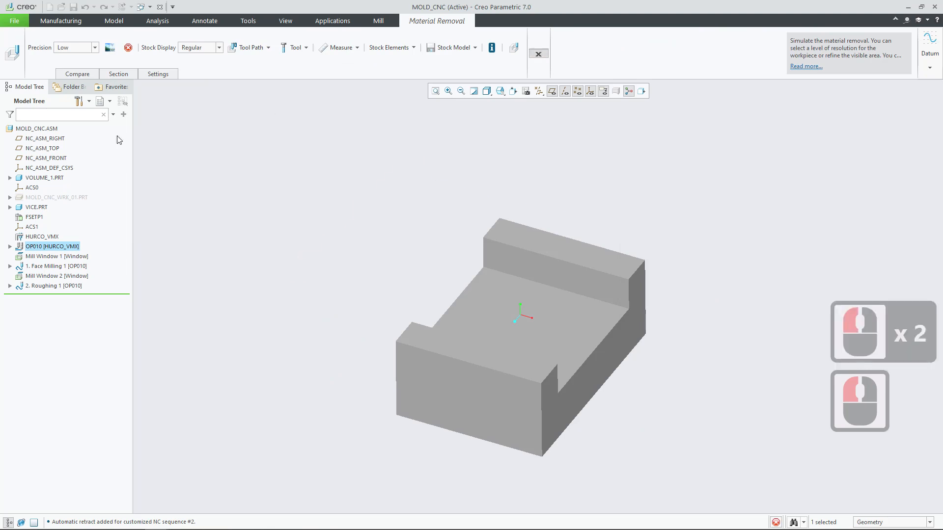
click(538, 54)
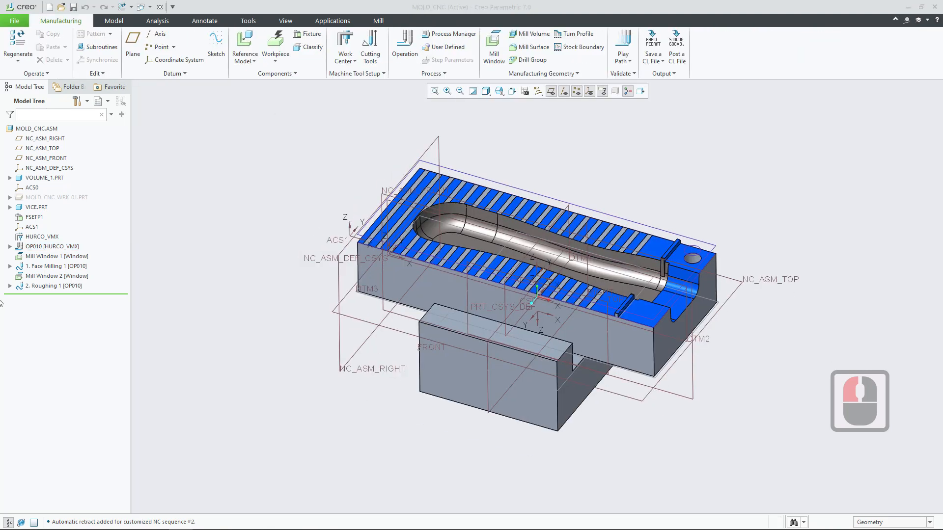
right_click(51, 248)
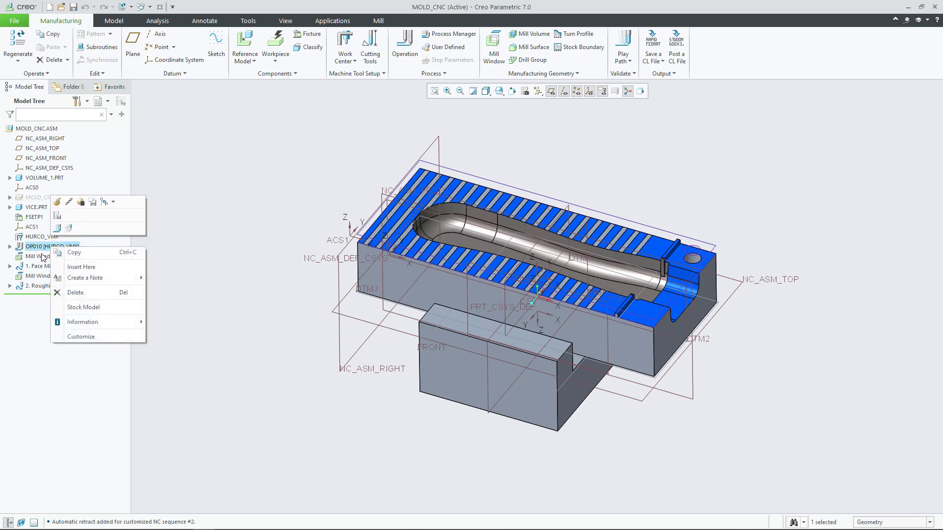
click(34, 253)
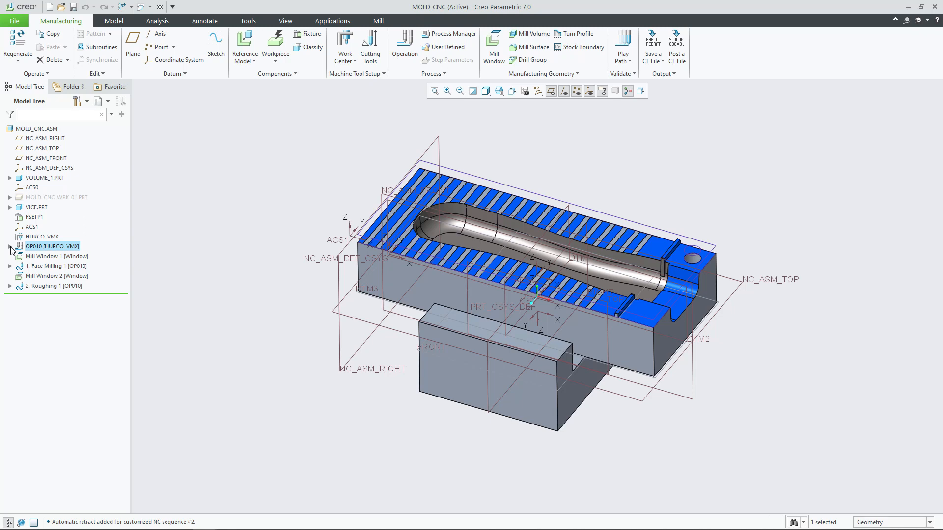
right_click(38, 248)
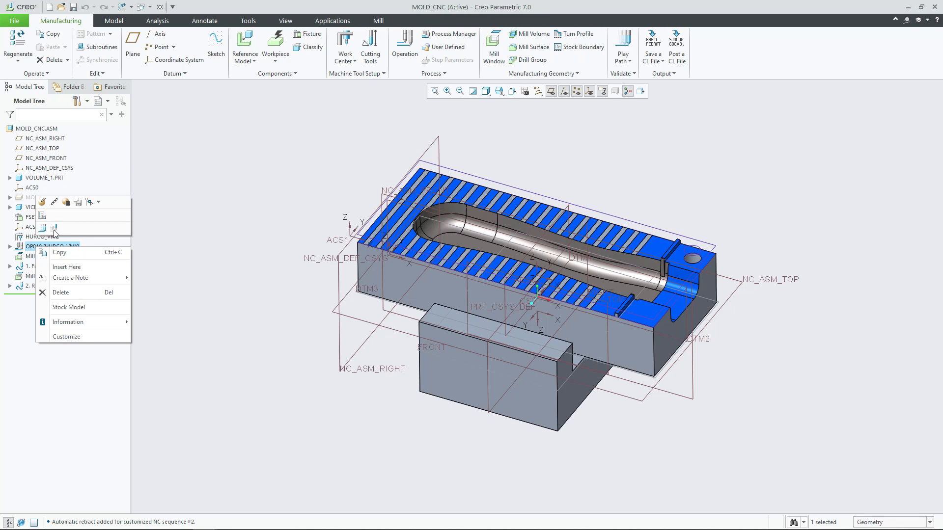
click(54, 229)
click(55, 229)
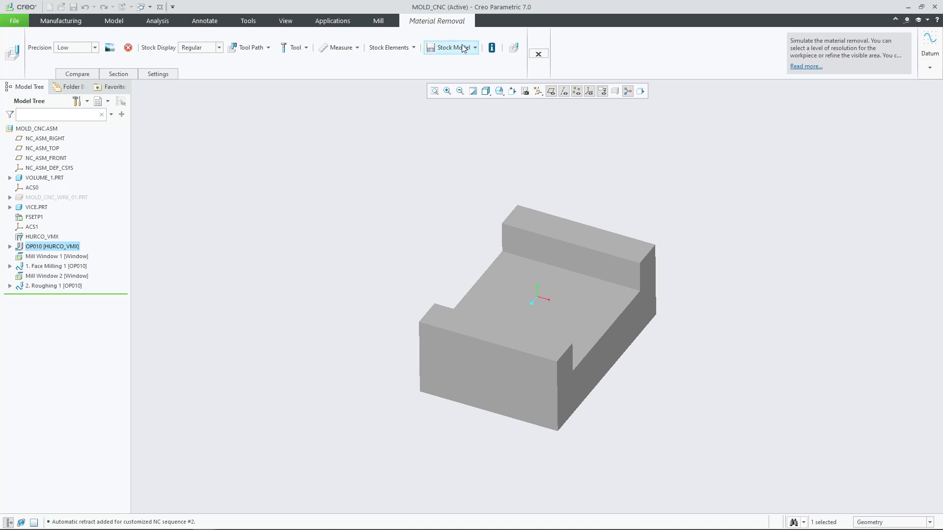
click(539, 55)
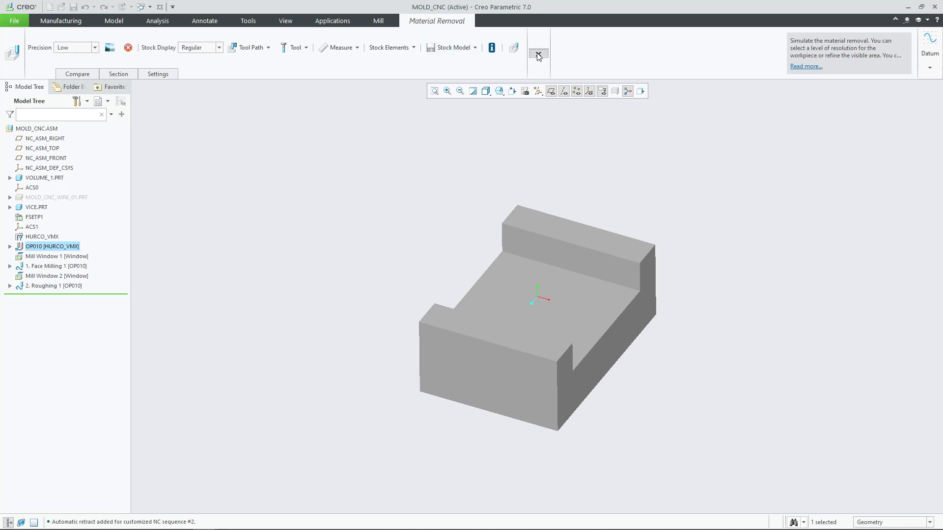
Show the hidden workpiece MOLD_CNC_WRK_01.PRT in the assembly and clear the selection
click(47, 199)
right_click(48, 199)
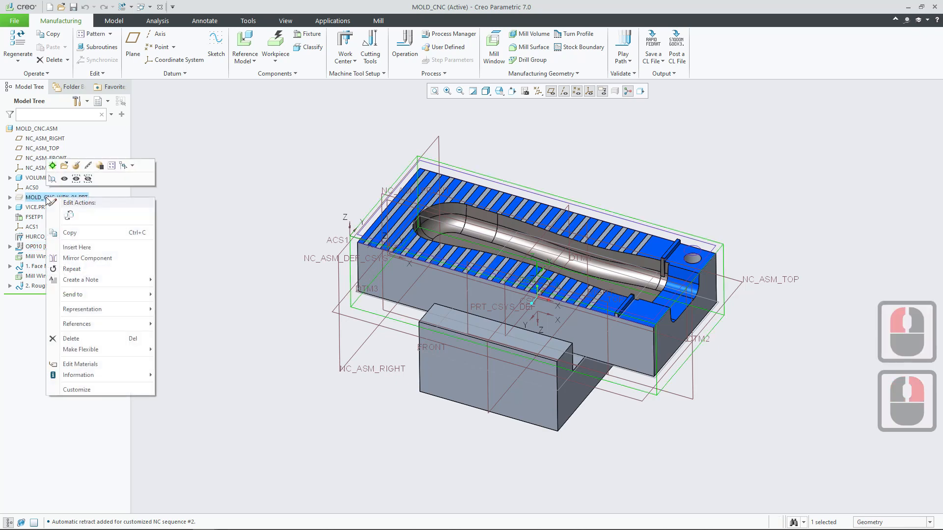
click(66, 181)
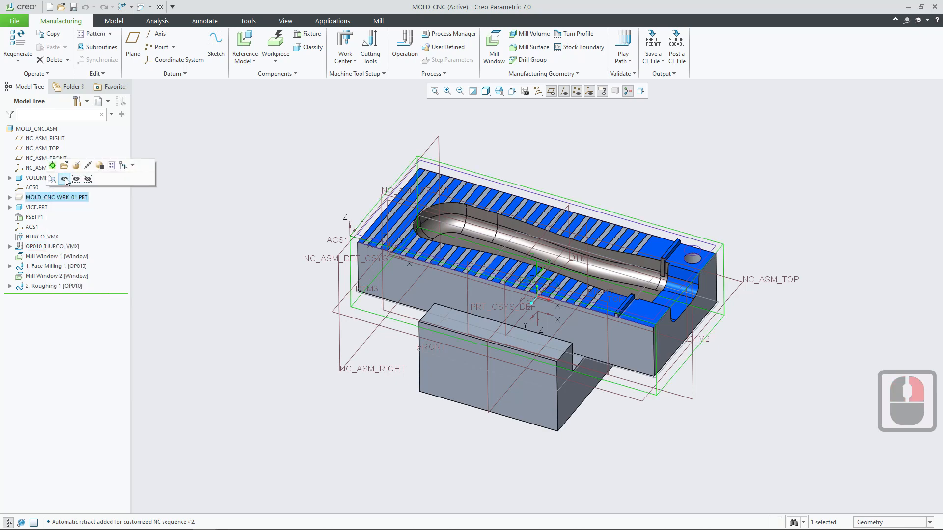
click(66, 181)
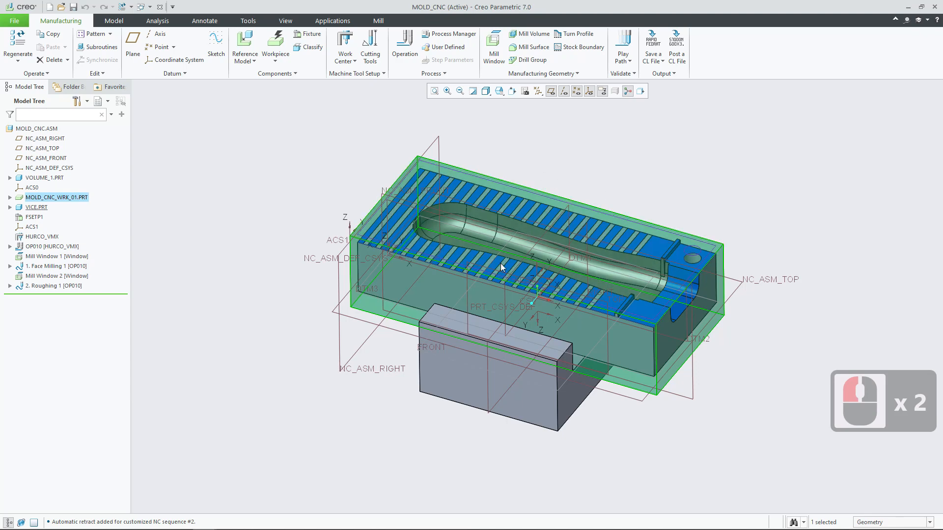
click(300, 194)
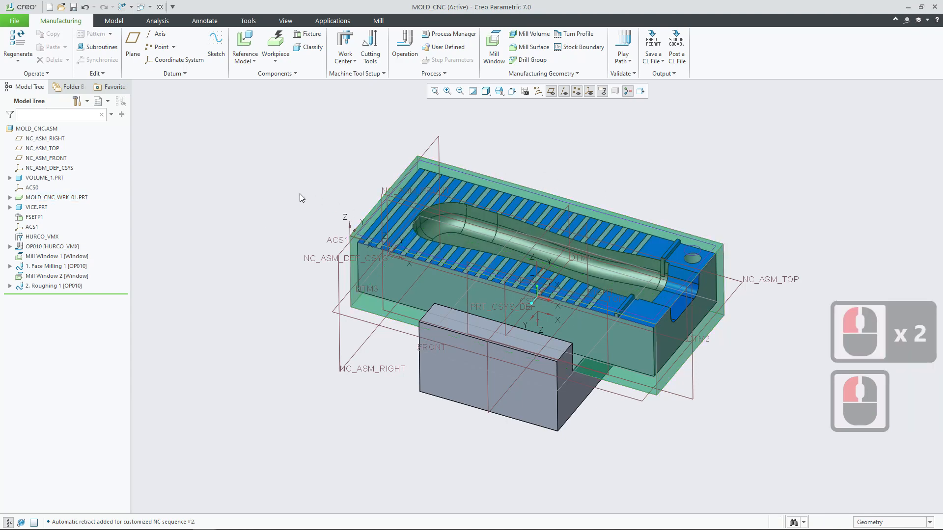
Start a material removal simulation of operation OP010 and play it at the slowest display speed
click(48, 248)
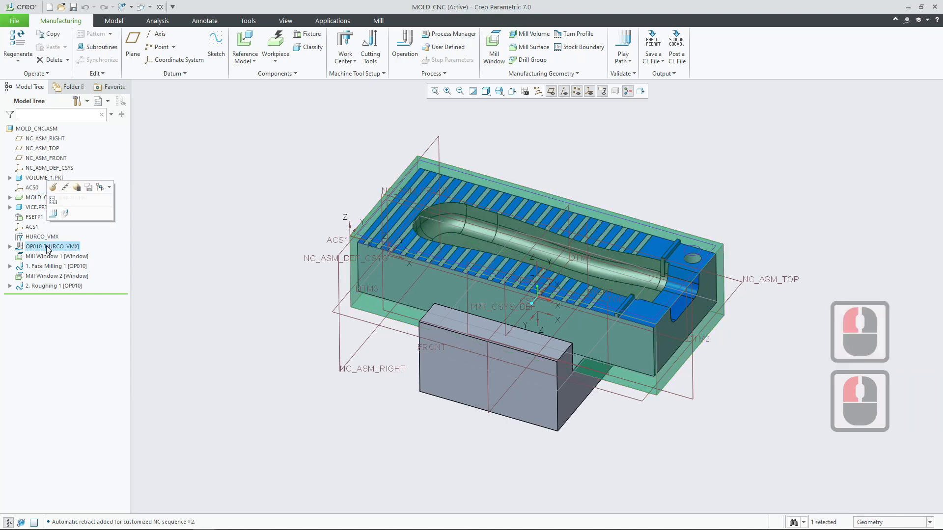
click(65, 214)
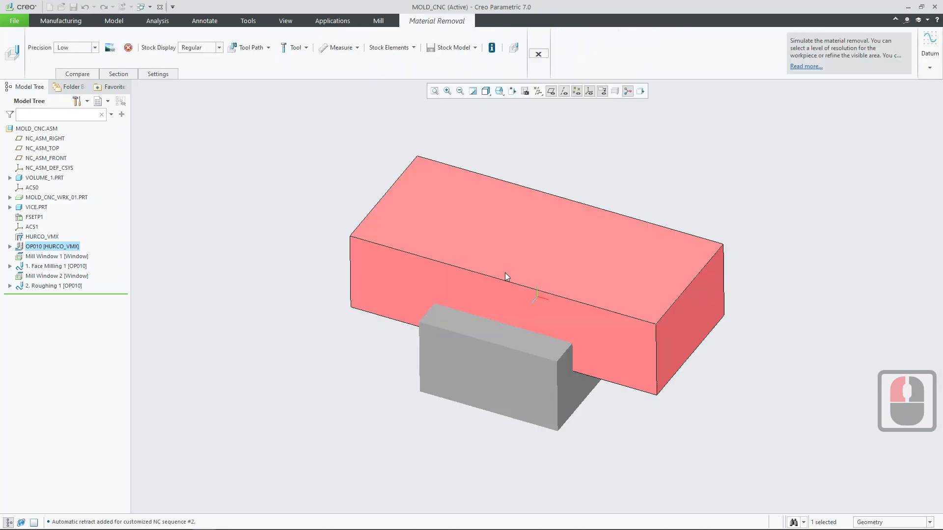
shift+middle_drag(509, 239, 360, 224)
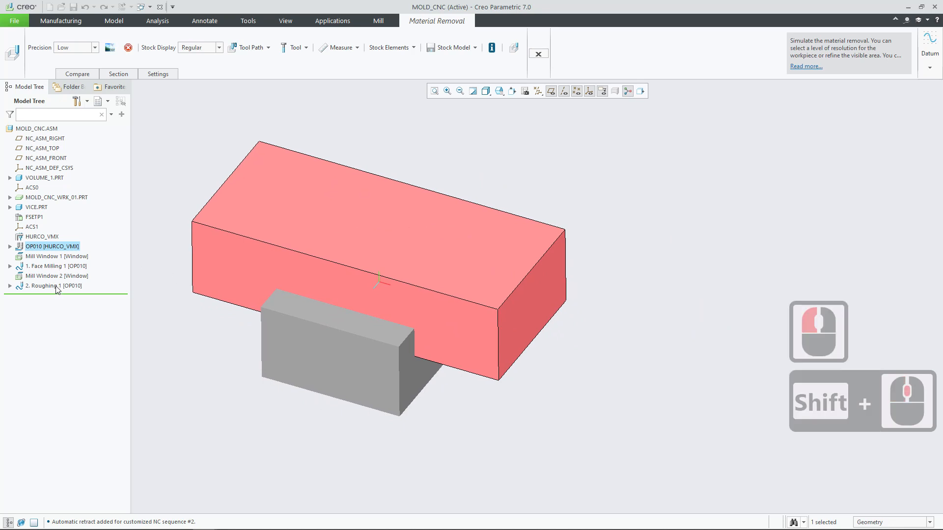
click(514, 48)
drag(836, 276, 709, 143)
drag(727, 293, 643, 293)
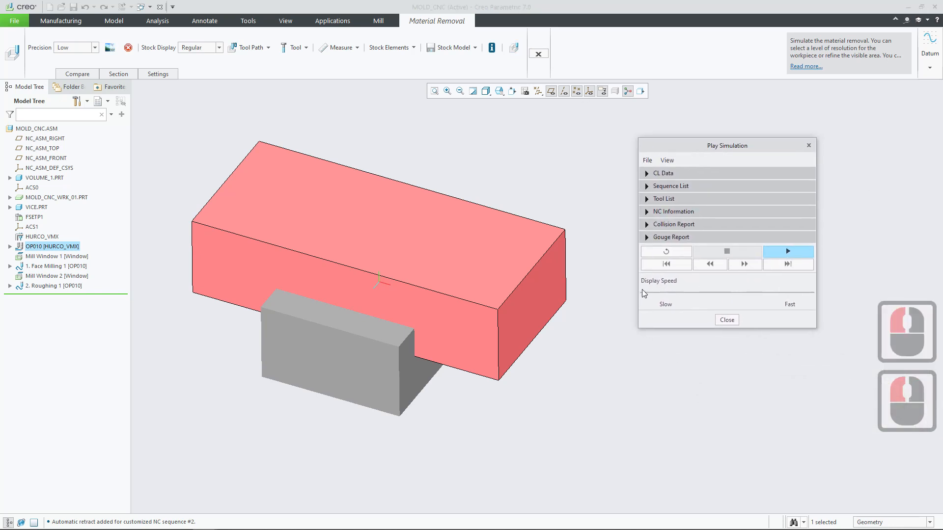
click(784, 252)
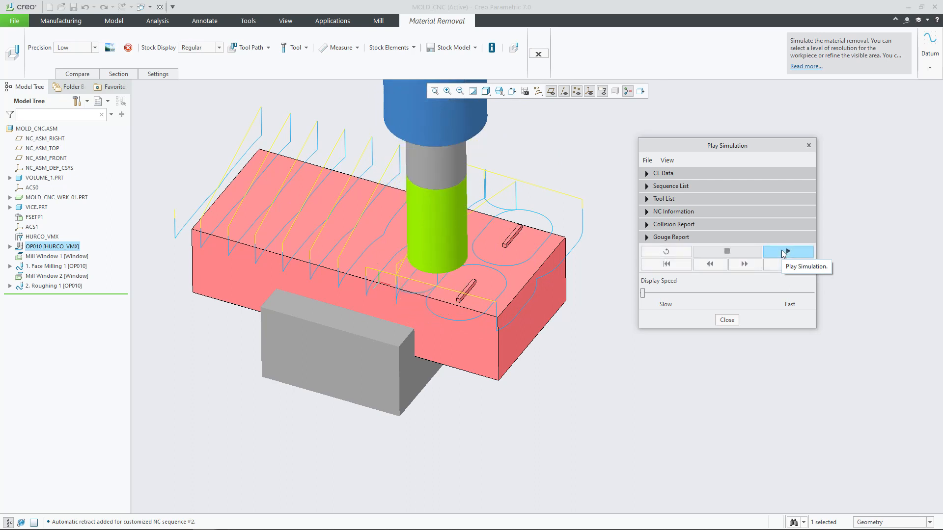
Compare the simulated stock with the target part at an offset of 0.00 and examine the area around the two raised bars and the hole
click(76, 75)
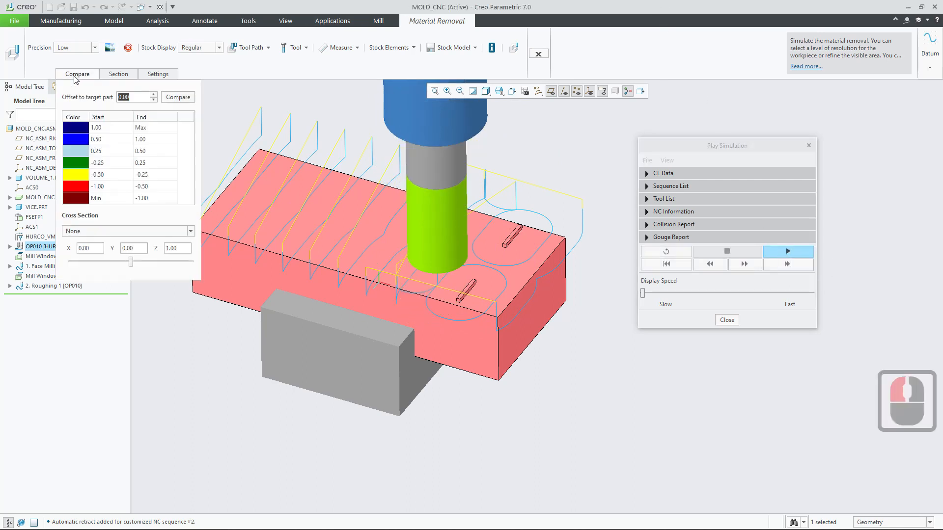
click(178, 97)
scroll(486, 319, up, 3)
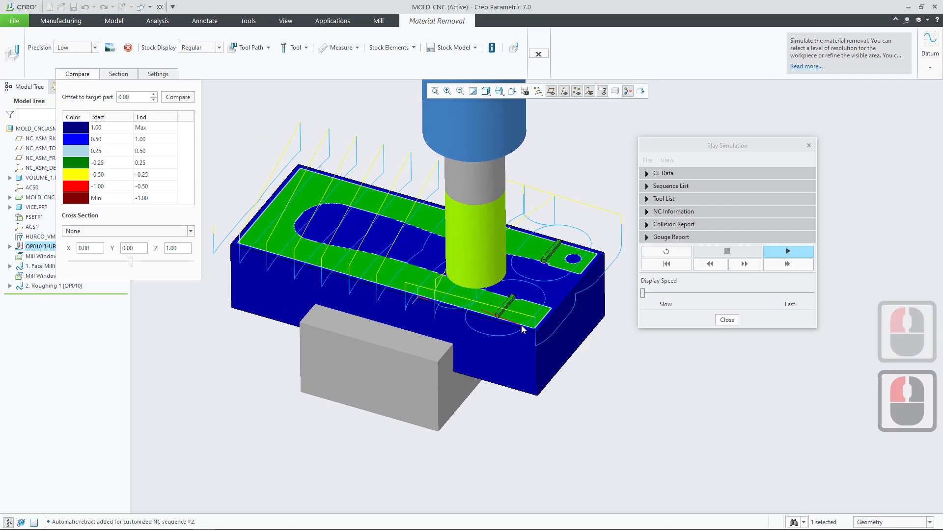
shift+middle_drag(579, 312, 530, 304)
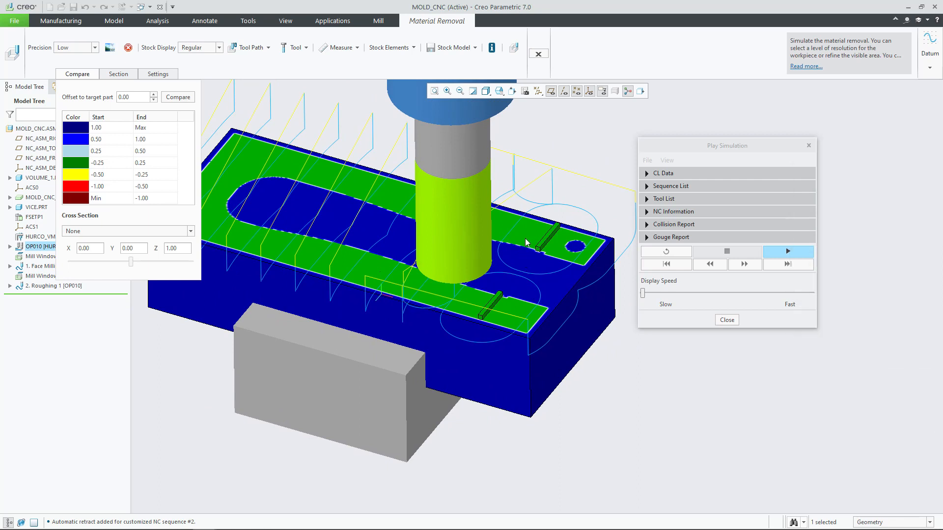
scroll(530, 236, down, 2)
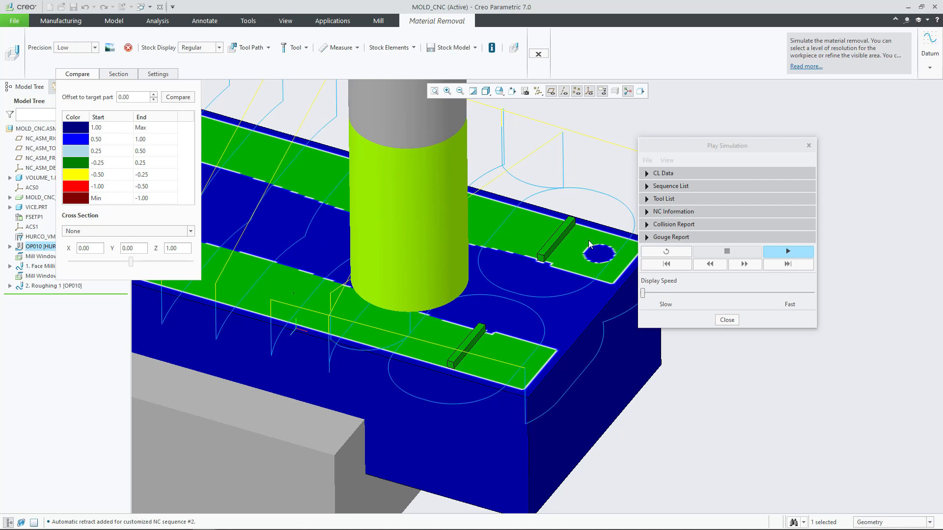
Narrow the green deviation band to -0.05 through 0.05 and rerun the comparison with the target part
scroll(513, 227, down, 2)
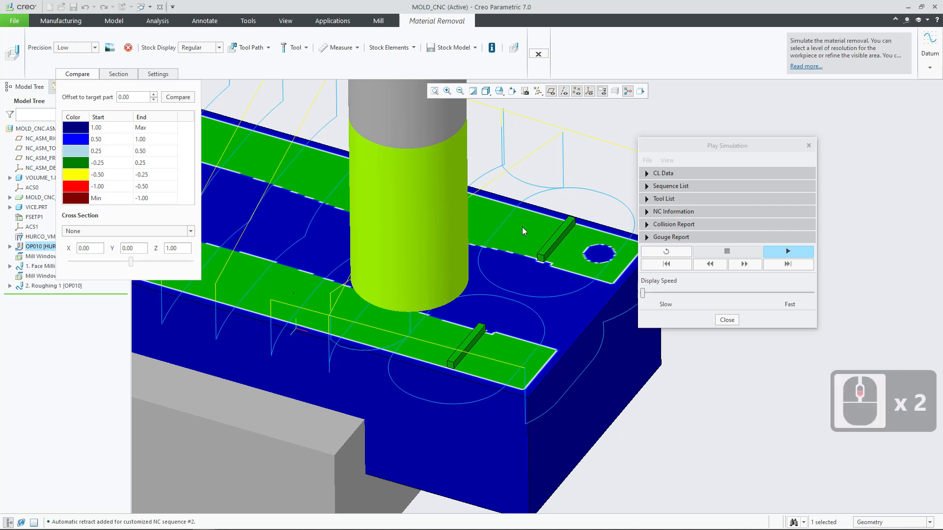
shift+middle_drag(564, 230, 463, 245)
scroll(466, 244, down, 2)
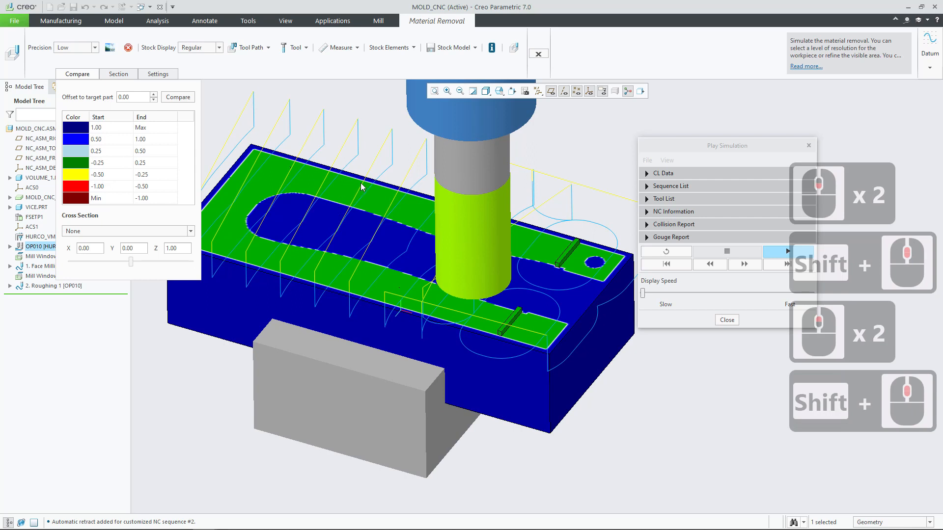
click(97, 166)
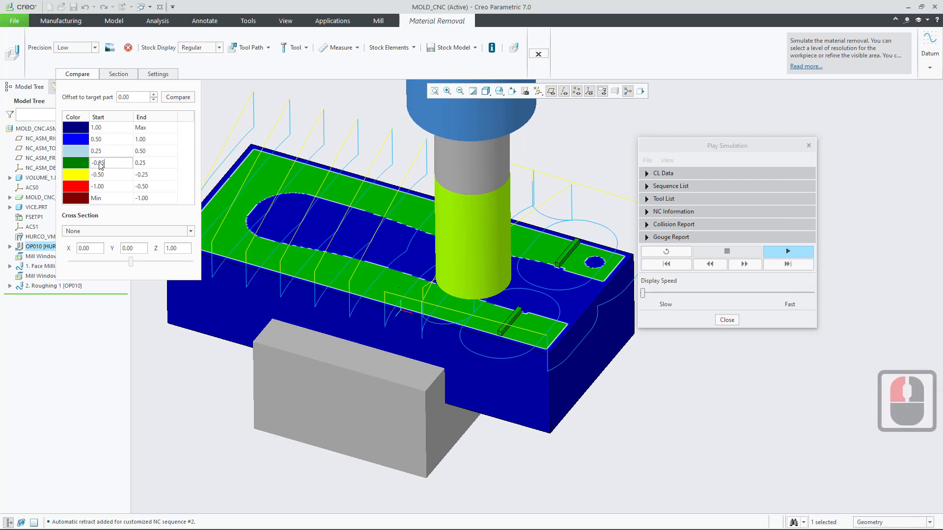
drag(98, 166, 132, 167)
text(0)
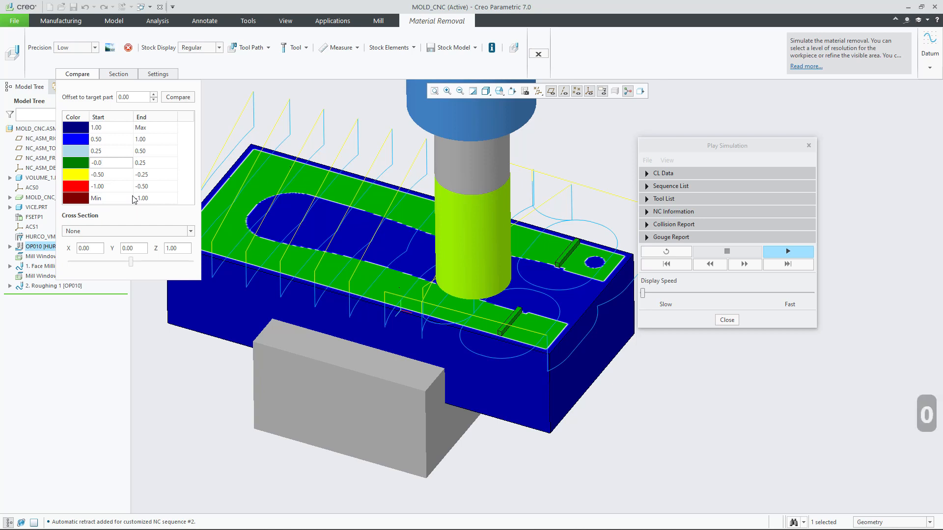
text(5)
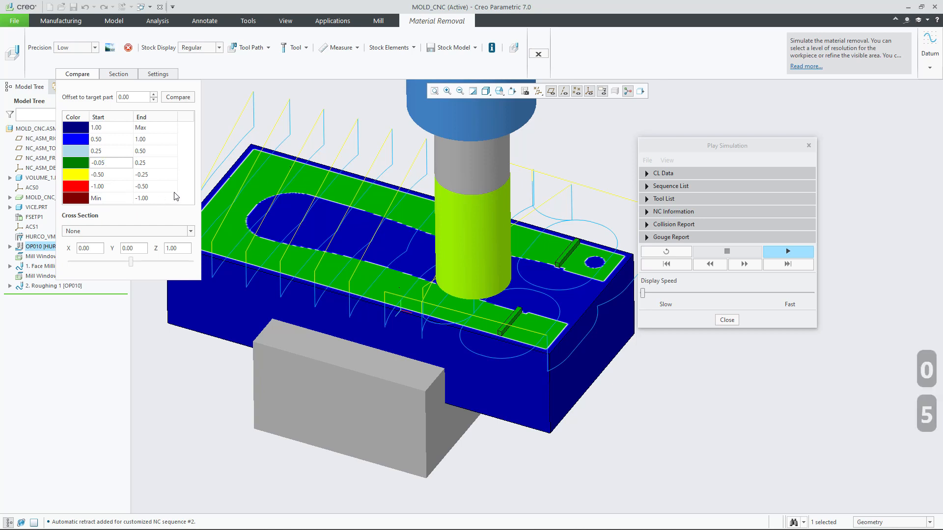
click(141, 163)
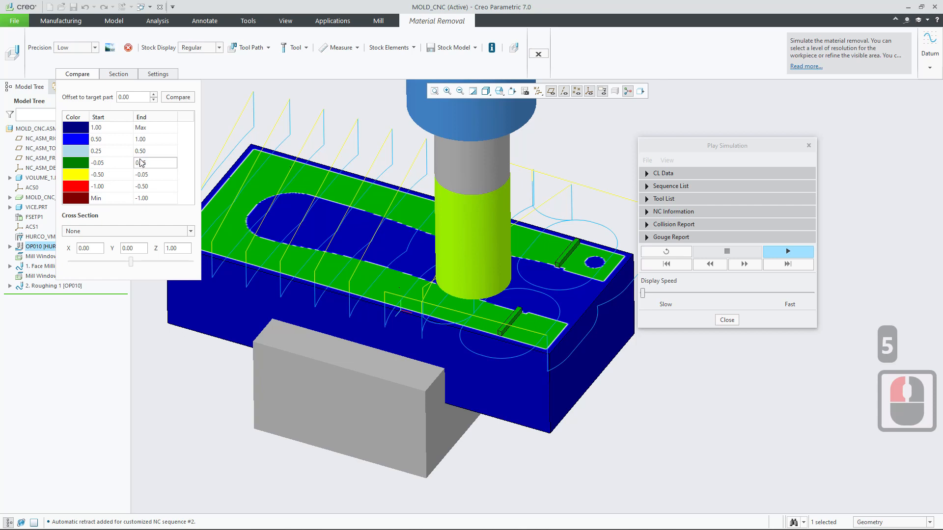
double_click(172, 165)
text(05)
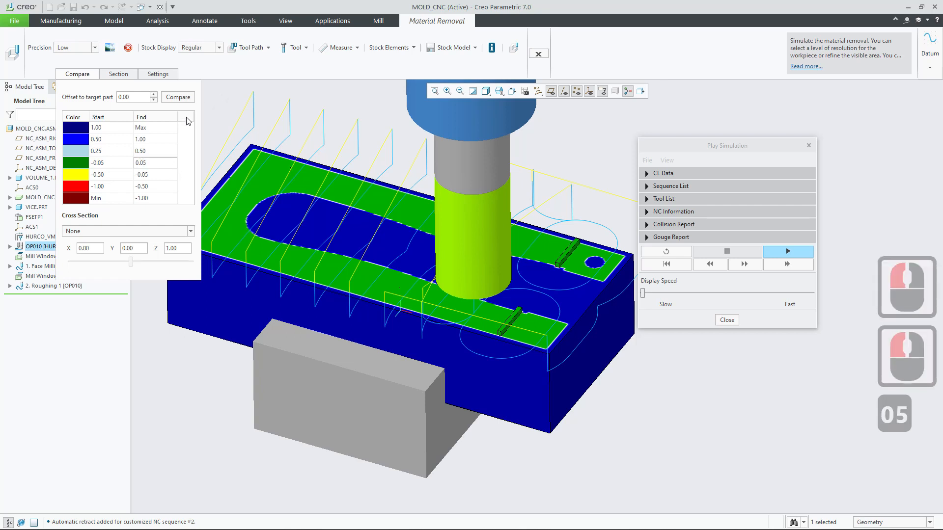
click(187, 97)
click(188, 97)
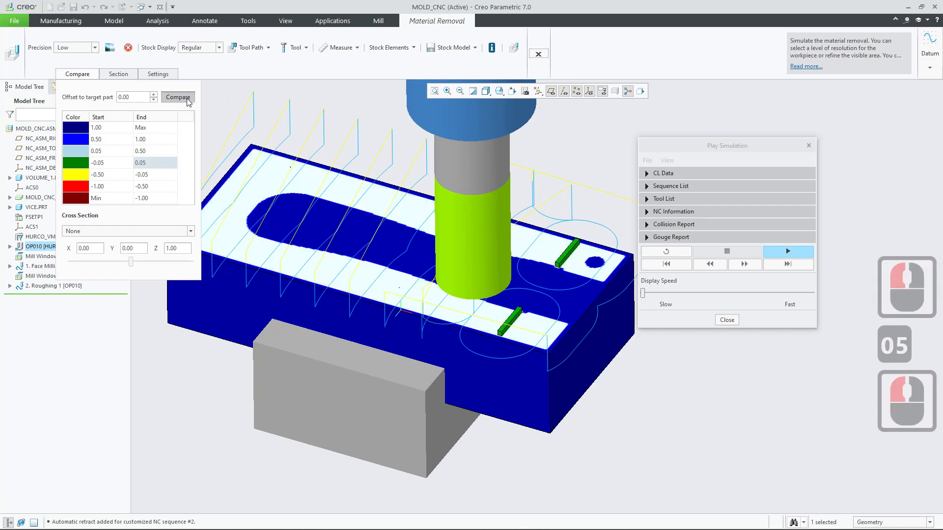
click(189, 98)
click(188, 98)
click(188, 98)
Inspect the stock around the raised bars, widen the green deviation band to -0.10 through 0.10, and rerun the comparison
scroll(591, 279, up, 2)
scroll(552, 236, up, 7)
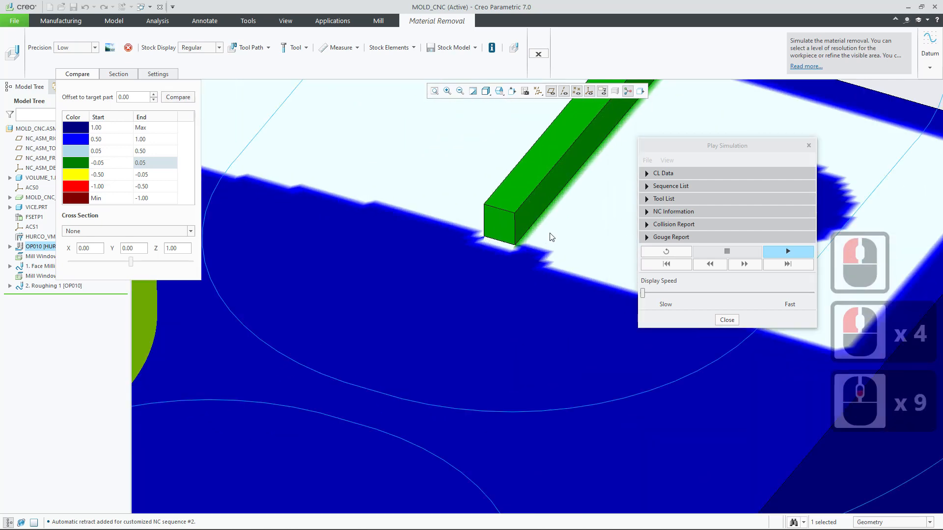
scroll(552, 236, down, 3)
click(112, 165)
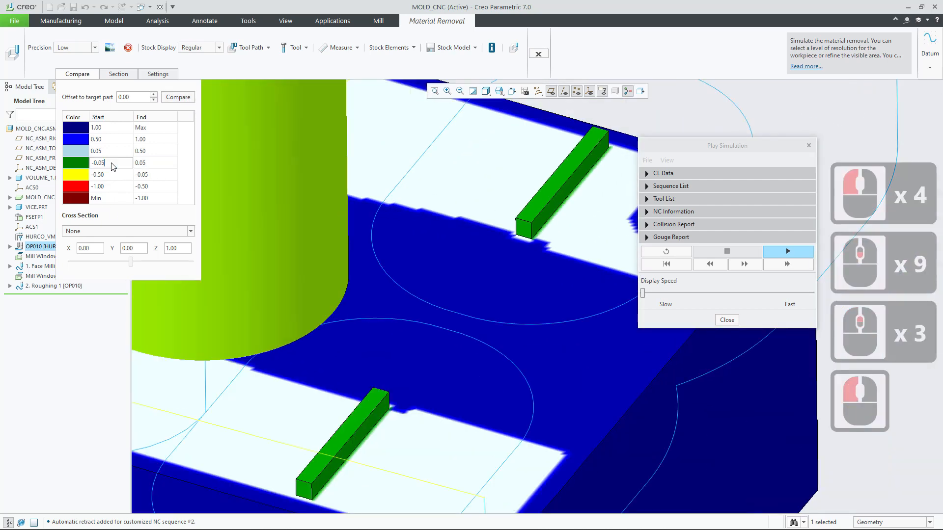
drag(102, 163, 129, 177)
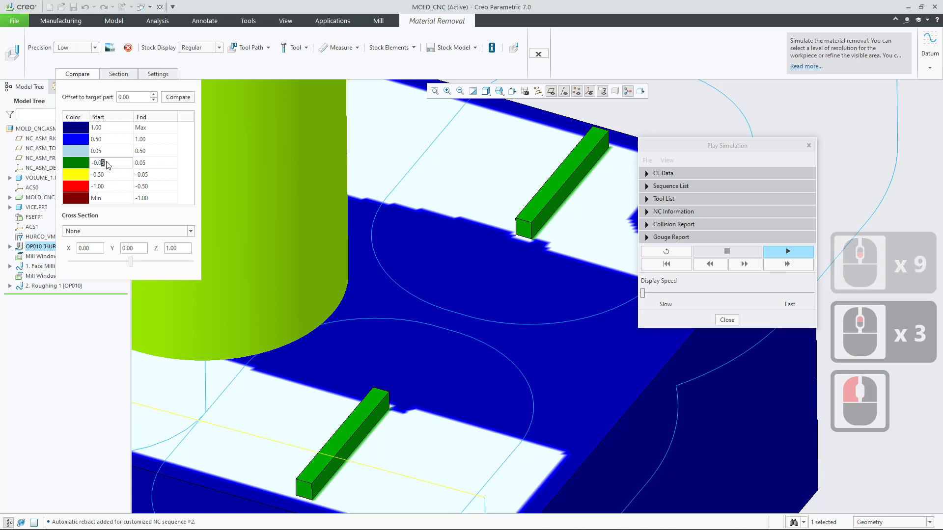
key(Delete)
key(BackSpace)
text(1)
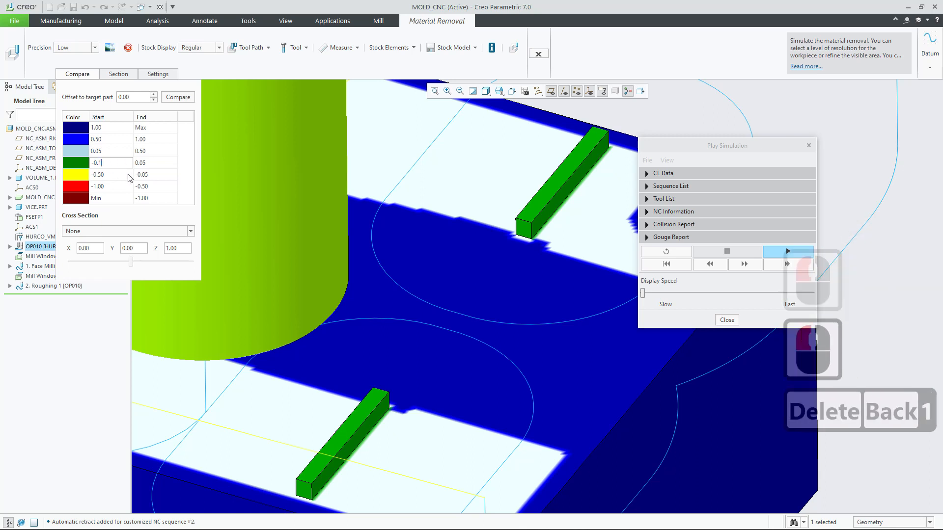
key(Return)
double_click(165, 164)
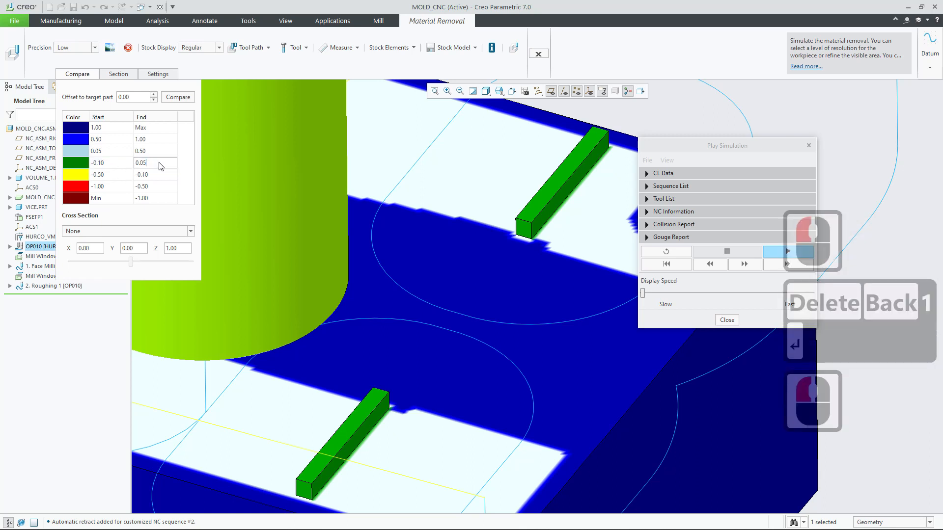
key(BackSpace)
key(BackSpace)
text(1)
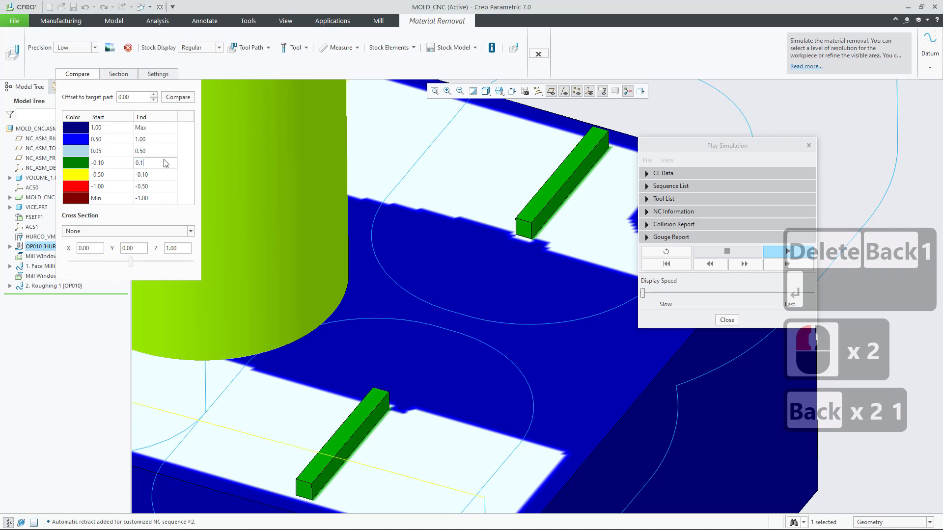
click(186, 99)
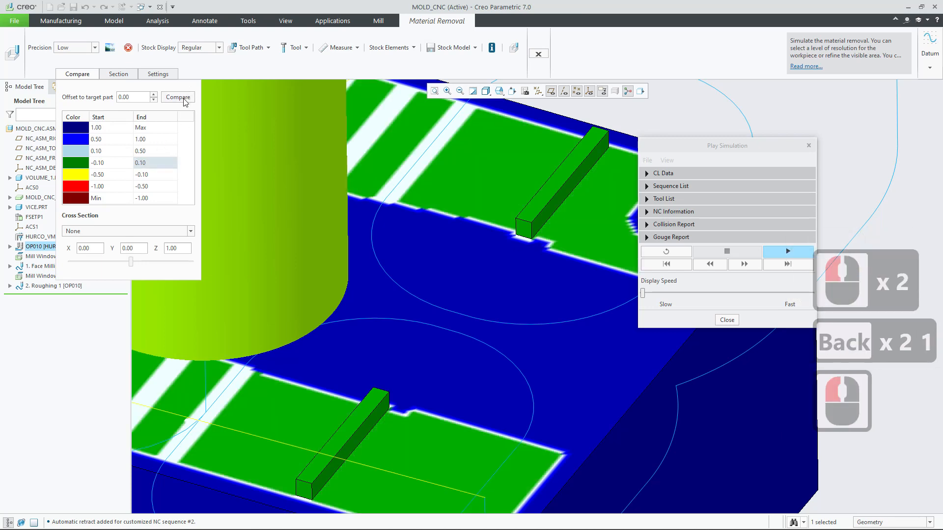
Examine the deviation colours along the mold's striped top faces and exit the material removal simulation
scroll(503, 293, down, 6)
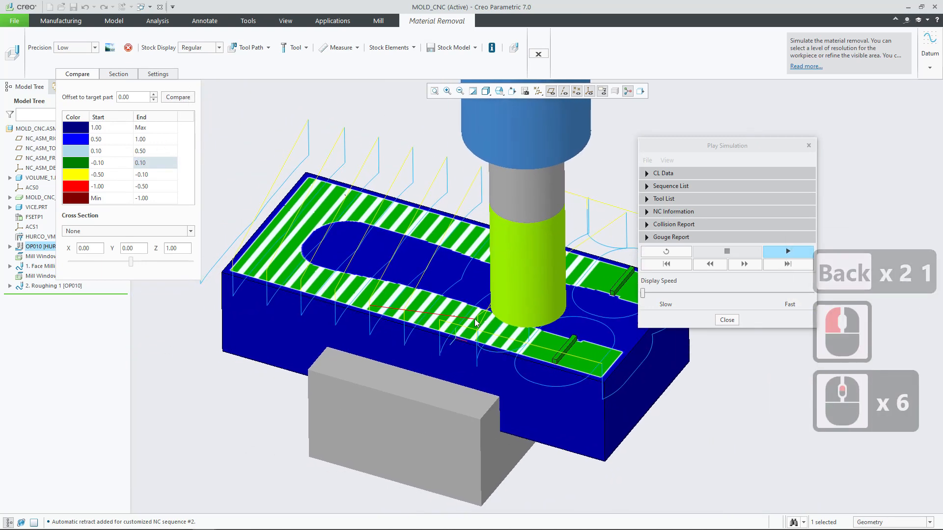
middle_click(334, 344)
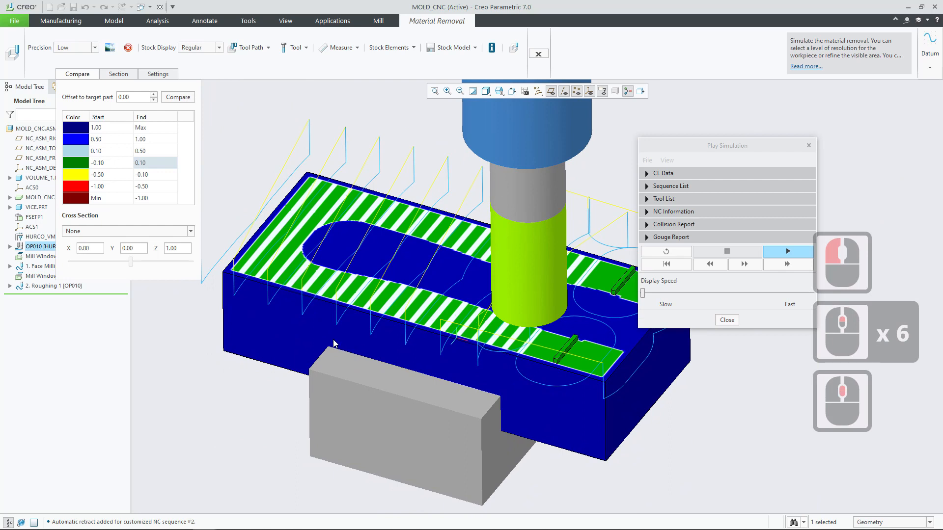
click(114, 168)
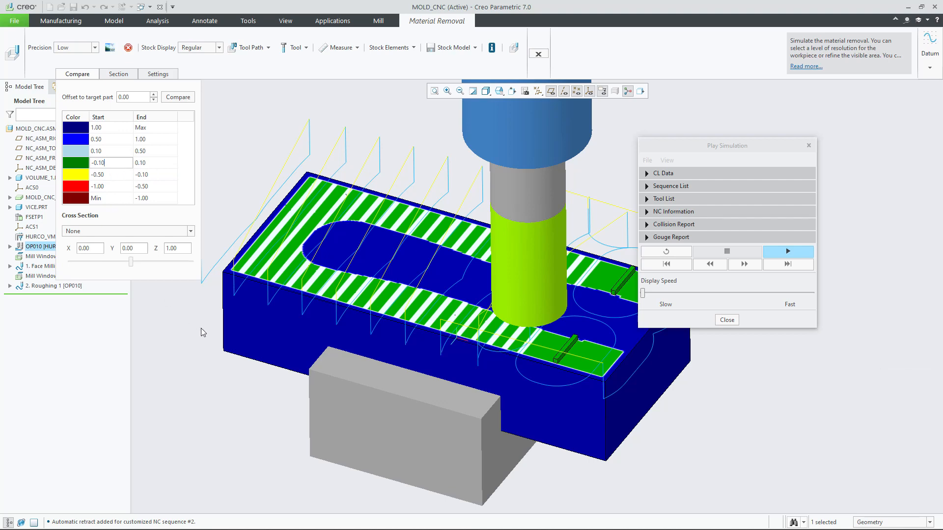
scroll(421, 307, up, 5)
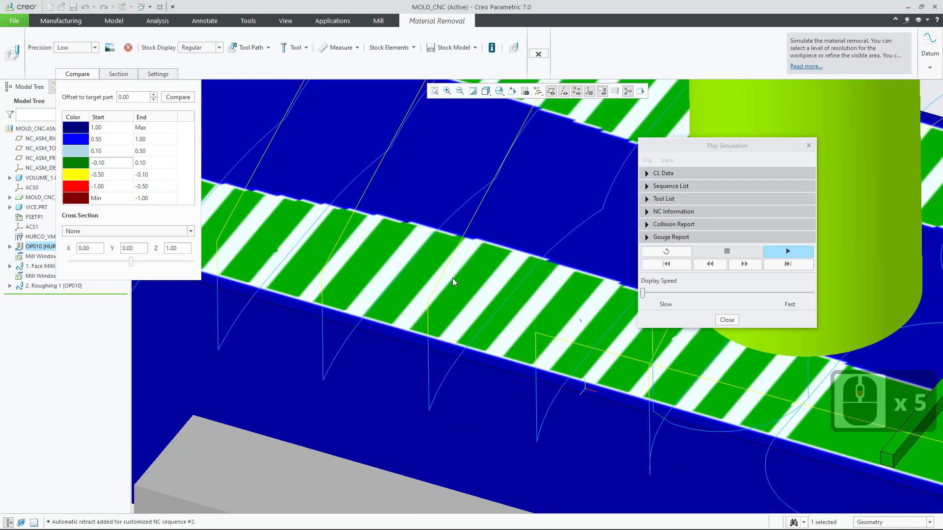
scroll(482, 288, down, 6)
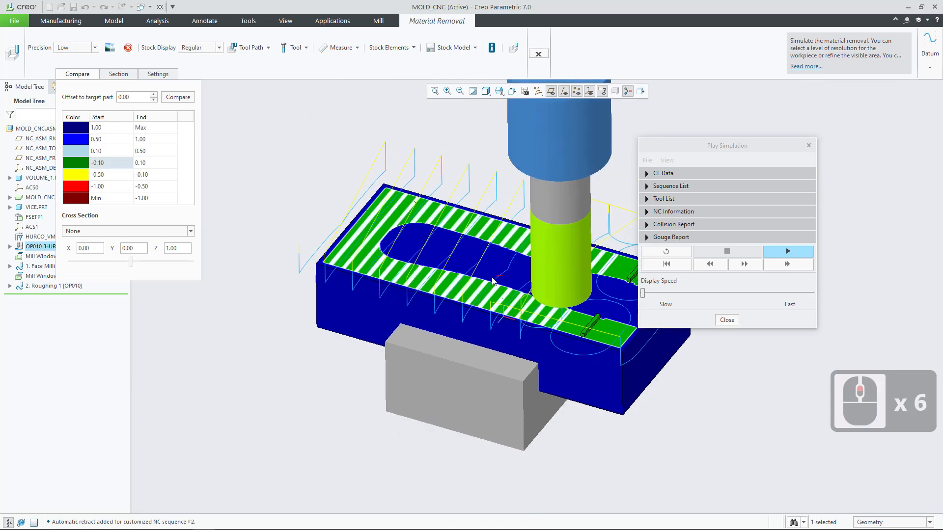
shift+middle_drag(451, 175, 465, 173)
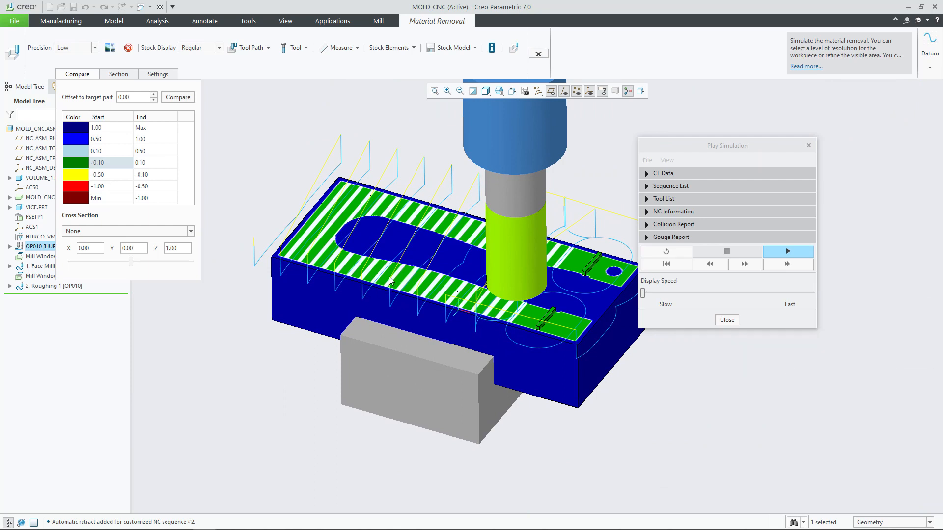
click(539, 56)
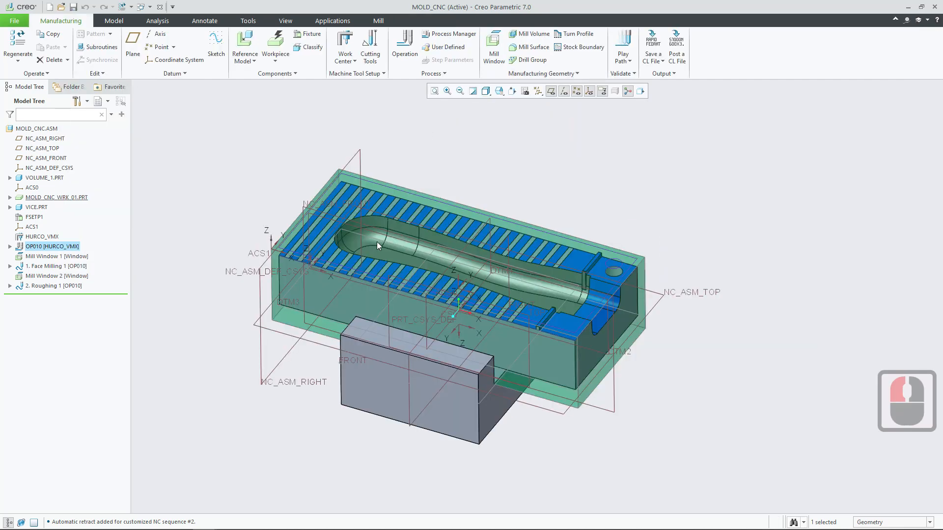
Create a new mill volume on the mold and start an Extrude feature for it
shift+middle_drag(374, 233, 374, 222)
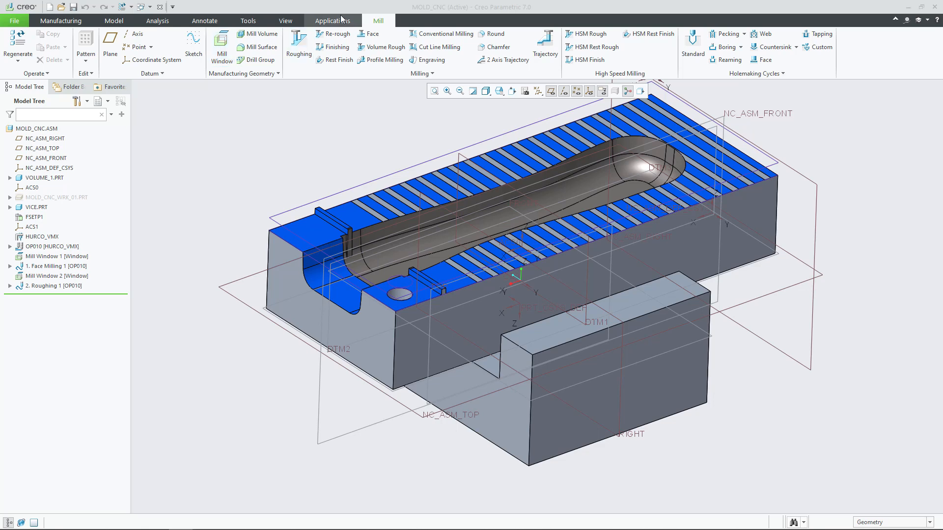
click(255, 35)
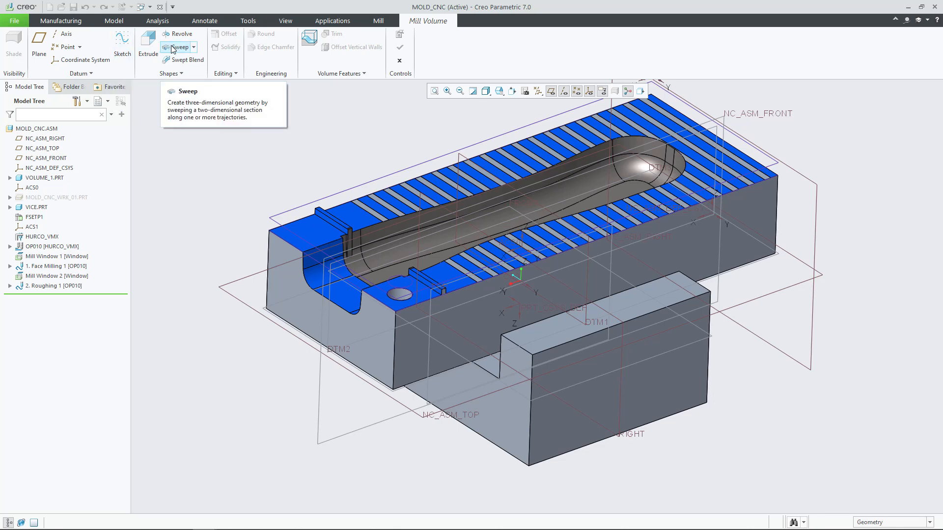
click(175, 76)
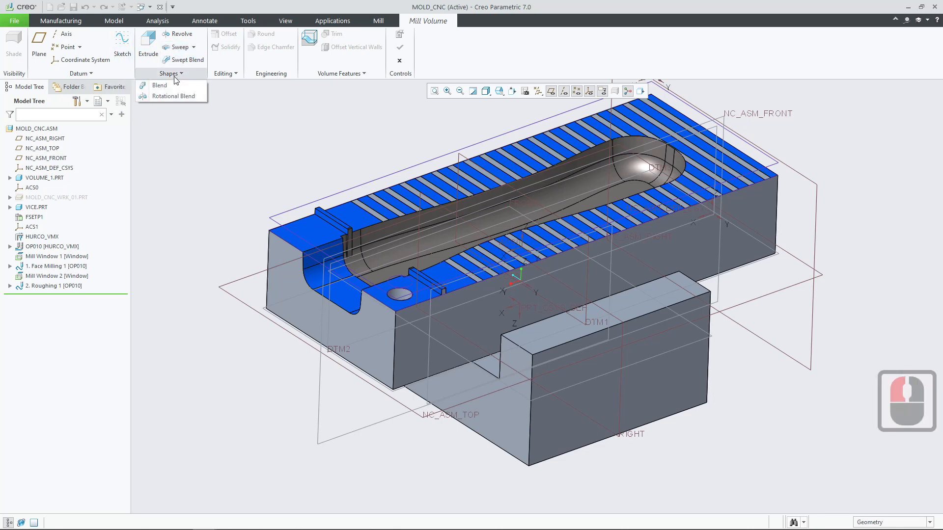
click(144, 64)
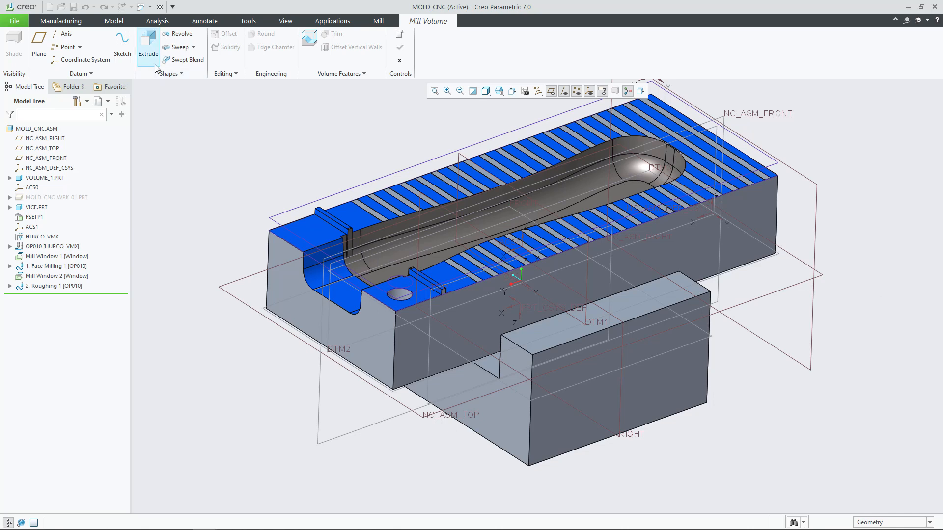
middle_drag(341, 243, 324, 221)
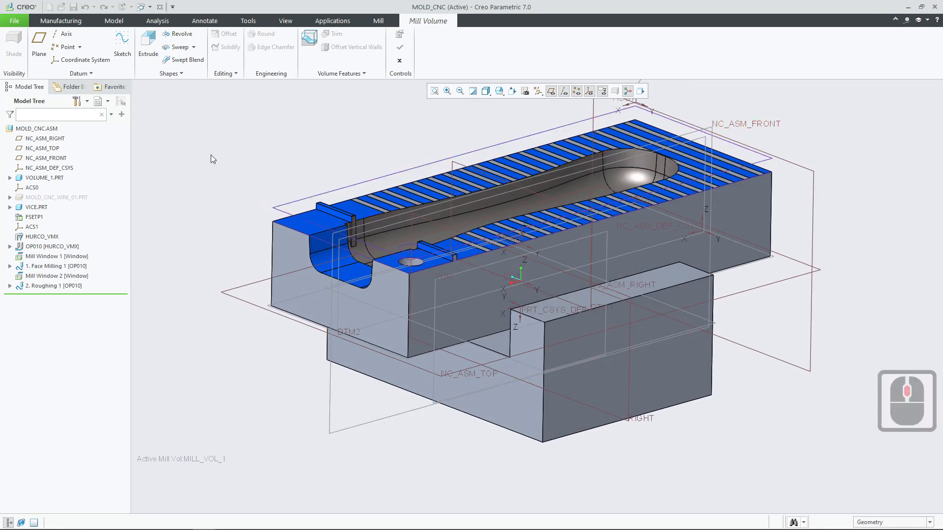
click(146, 43)
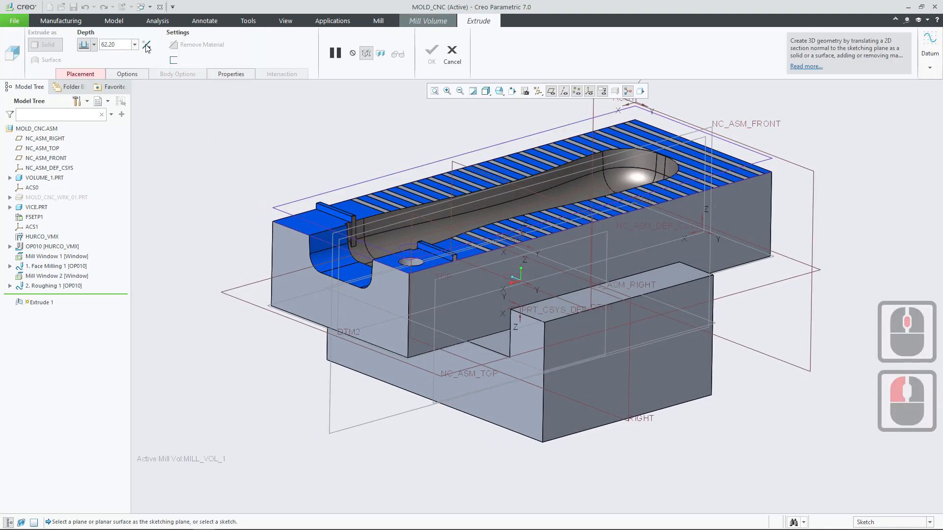
Start the extrude's sketch on the mold's end face with the channel opening, using NC_ASM_TOP as reference with Bottom orientation
click(84, 74)
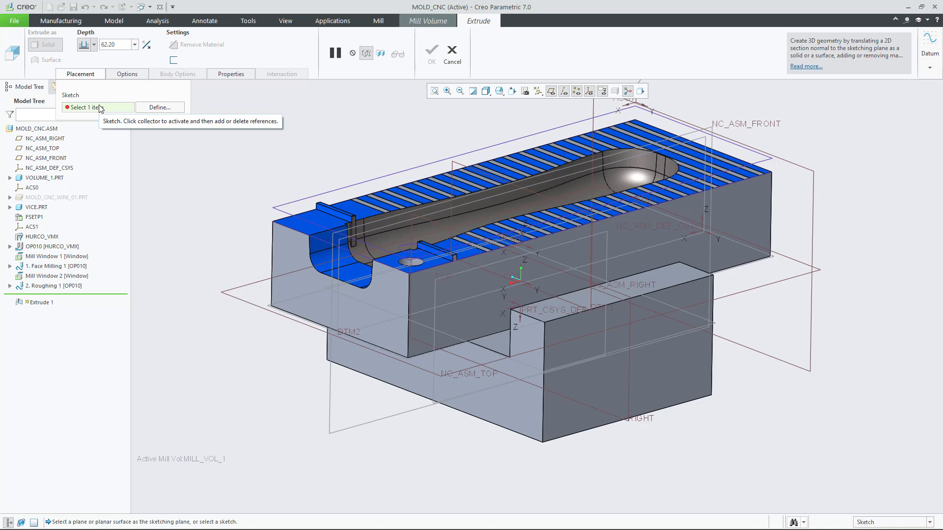
click(160, 108)
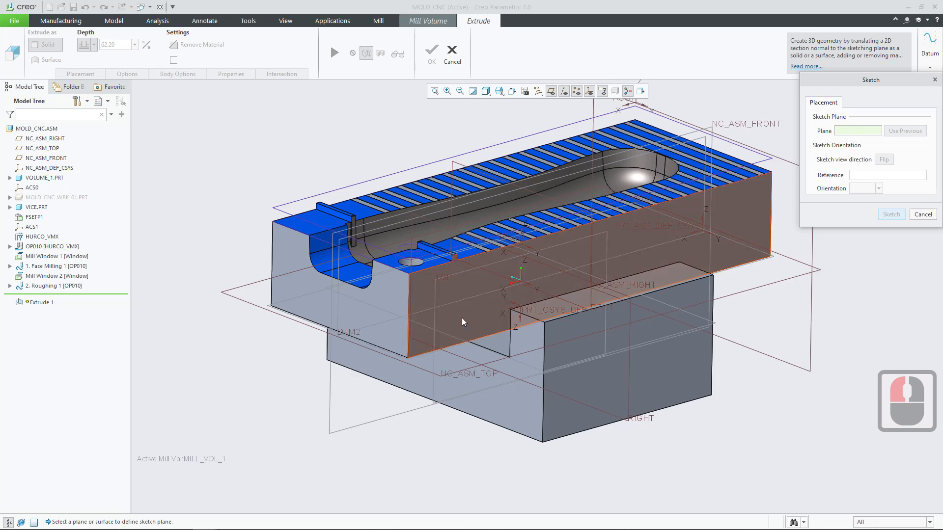
click(300, 256)
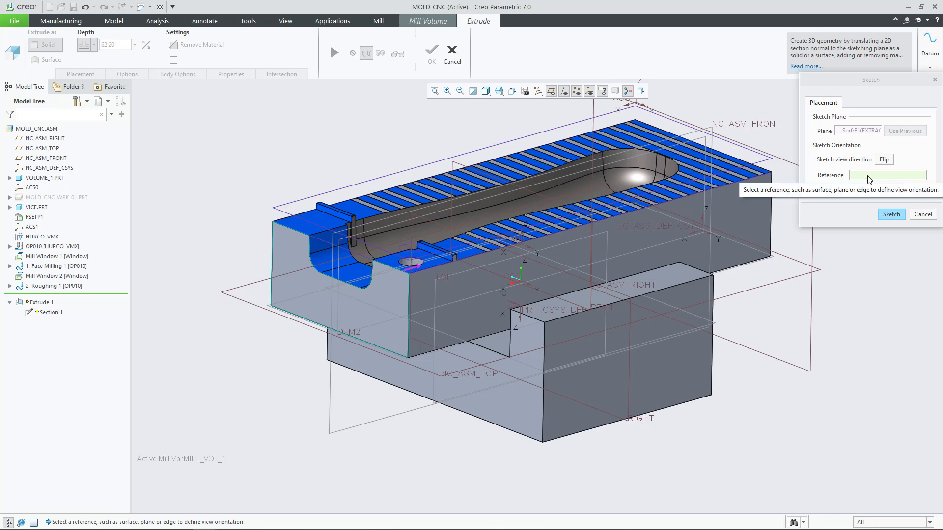
click(290, 323)
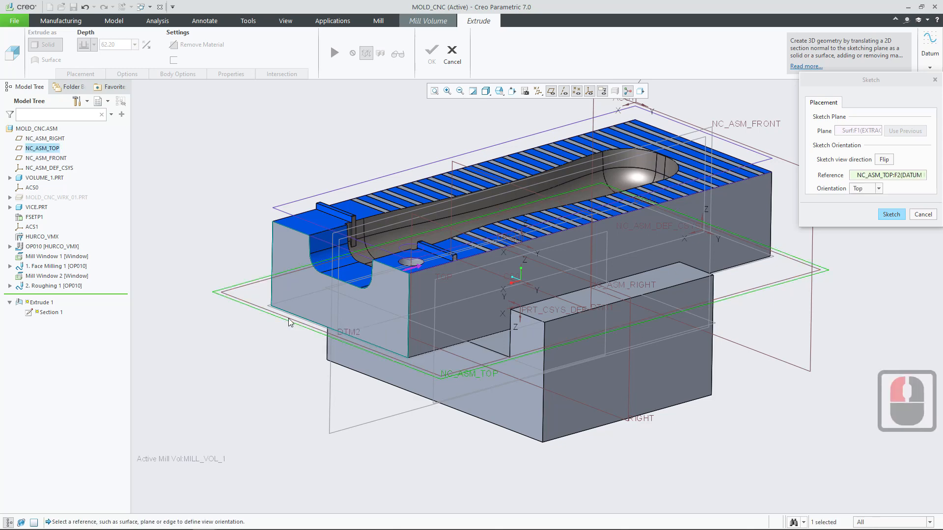
click(879, 190)
click(869, 209)
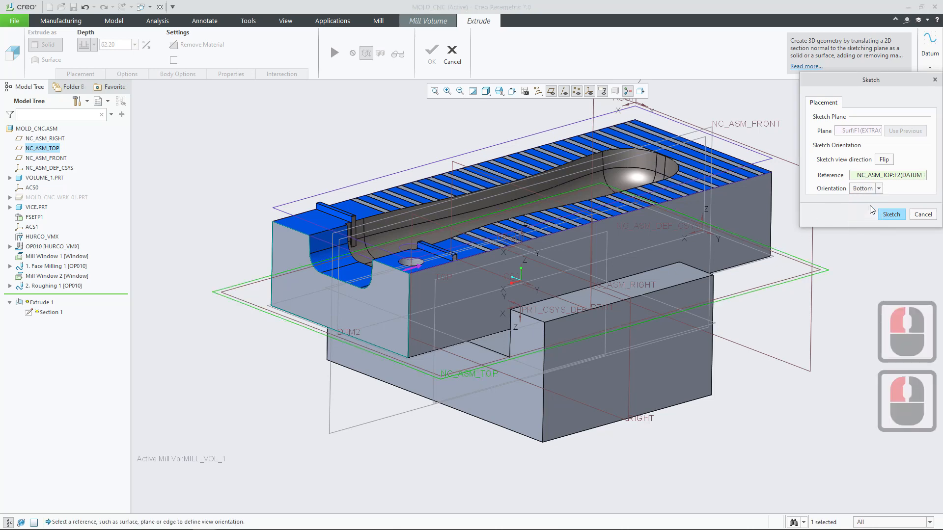
click(890, 215)
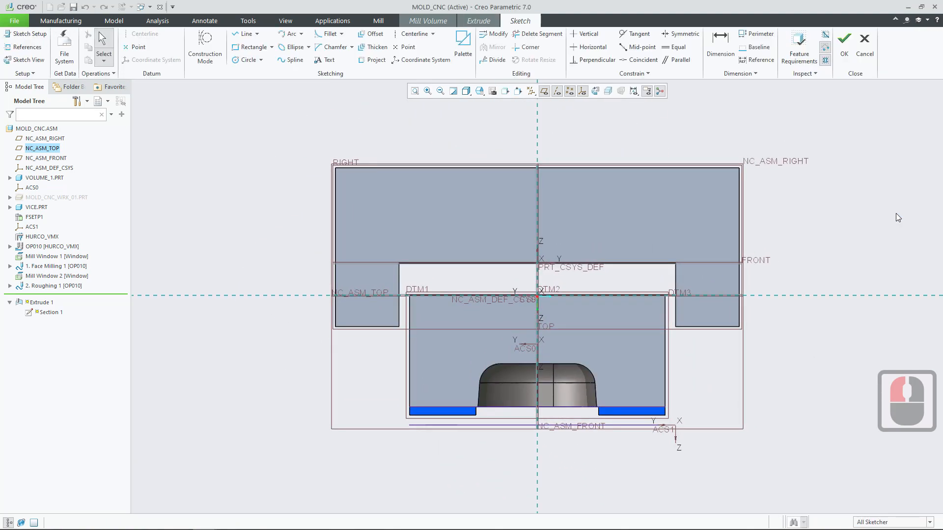
Change the sketch's NC_ASM_TOP reference orientation to Top and return to sketching
click(36, 35)
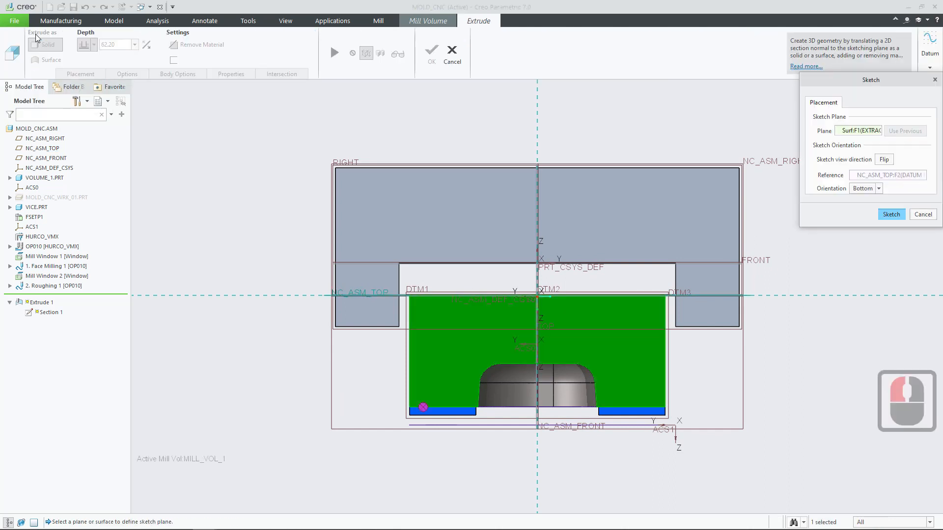
click(879, 188)
click(862, 205)
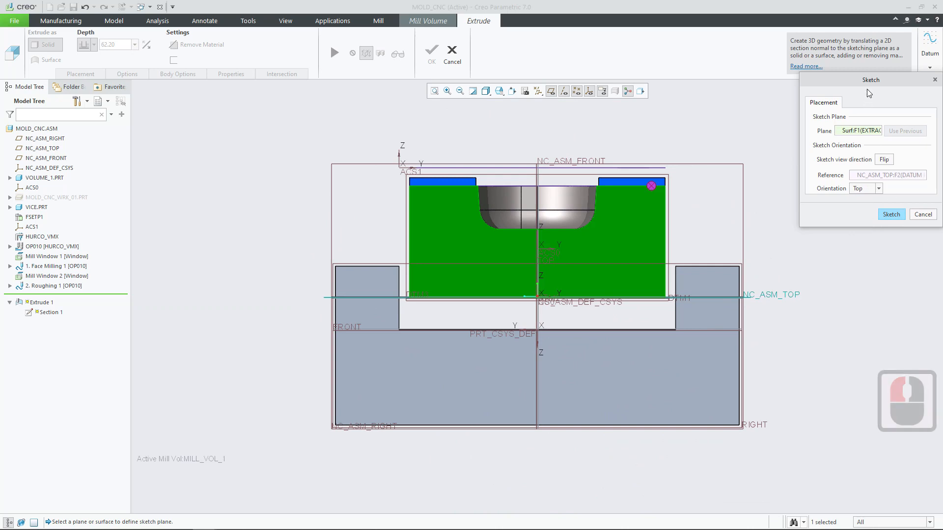
mouse_move(872, 81)
mouse_down()
mouse_move(825, 107)
mouse_move(797, 146)
mouse_up()
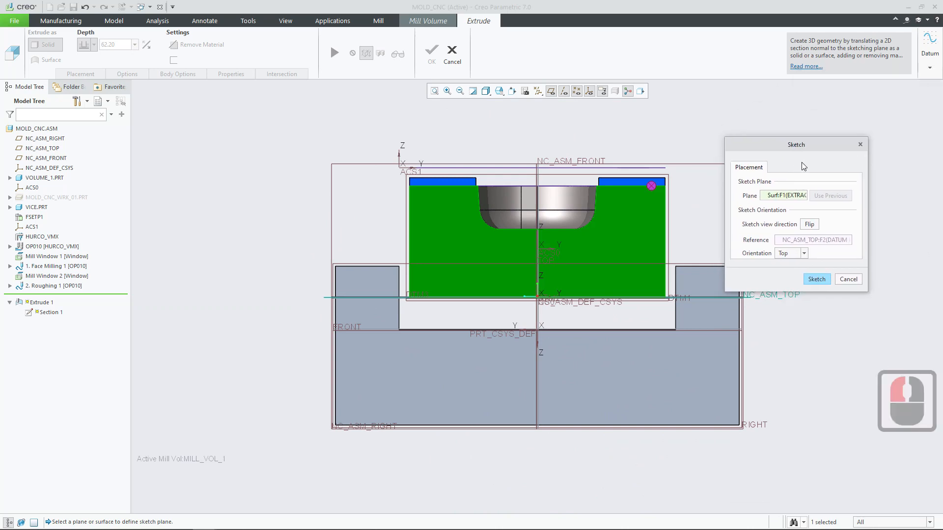
click(816, 279)
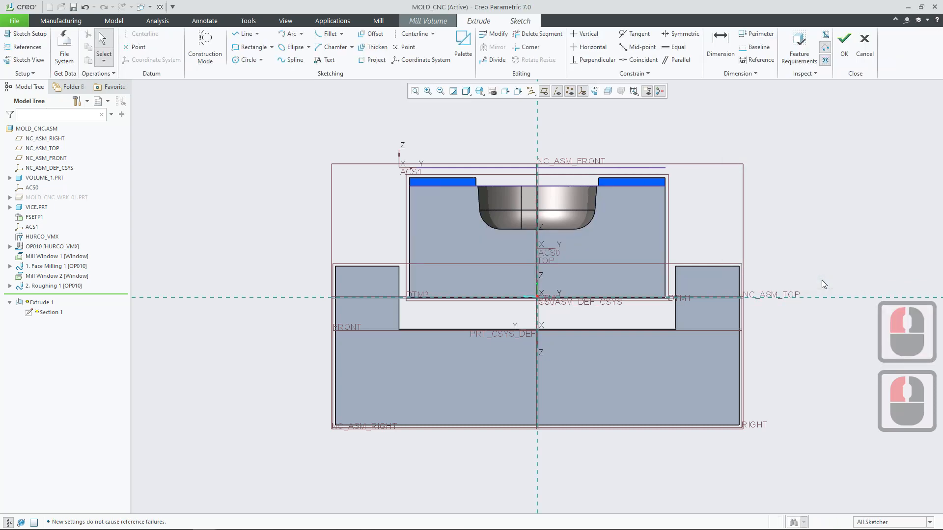
Project the channel opening's two side edges, two corner arcs and bottom edge from the mold's end face into the sketch
scroll(646, 164, down, 4)
scroll(607, 202, up, 2)
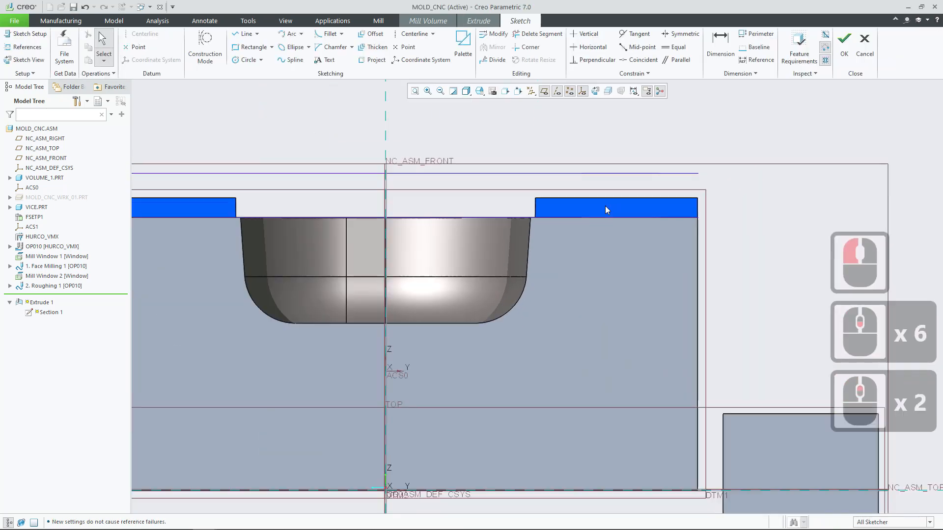
mouse_move(304, 238)
middle_down()
mouse_move(425, 242)
mouse_move(455, 220)
middle_up()
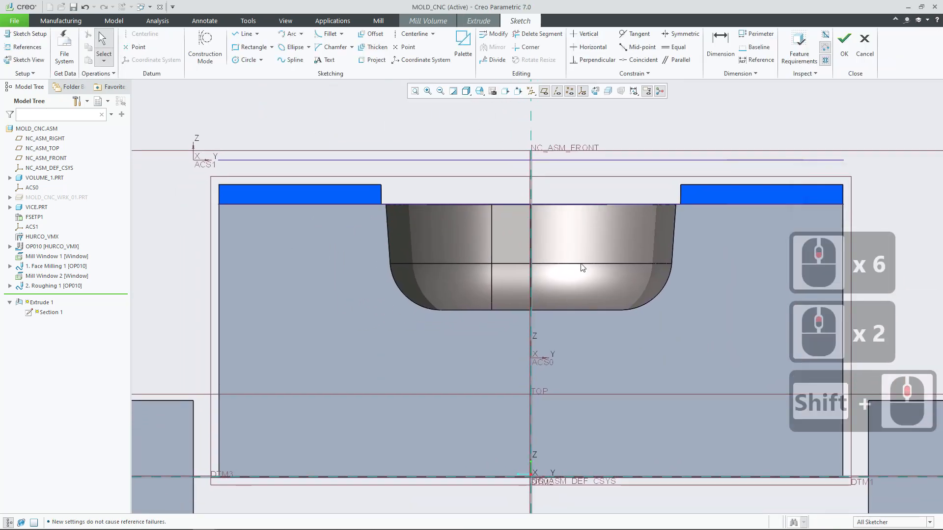
mouse_move(579, 267)
middle_down()
mouse_move(565, 266)
mouse_move(570, 239)
middle_up()
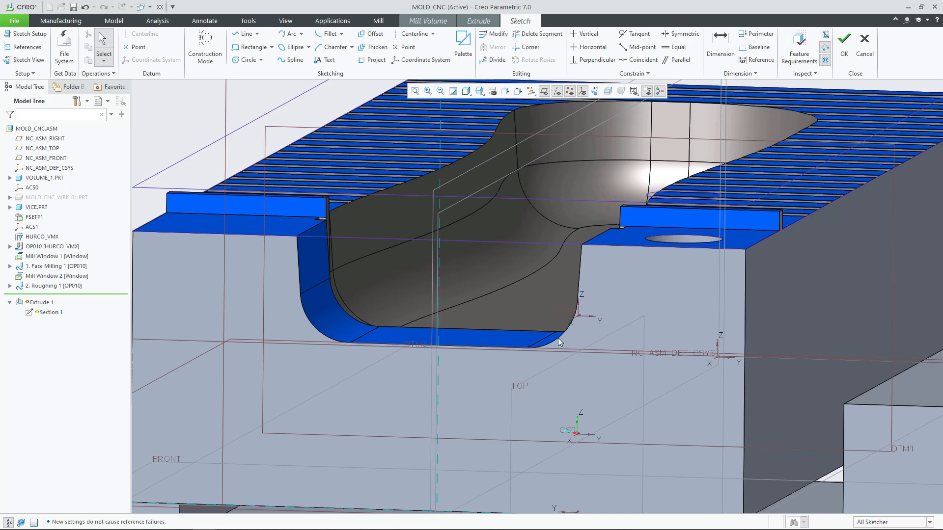
click(371, 60)
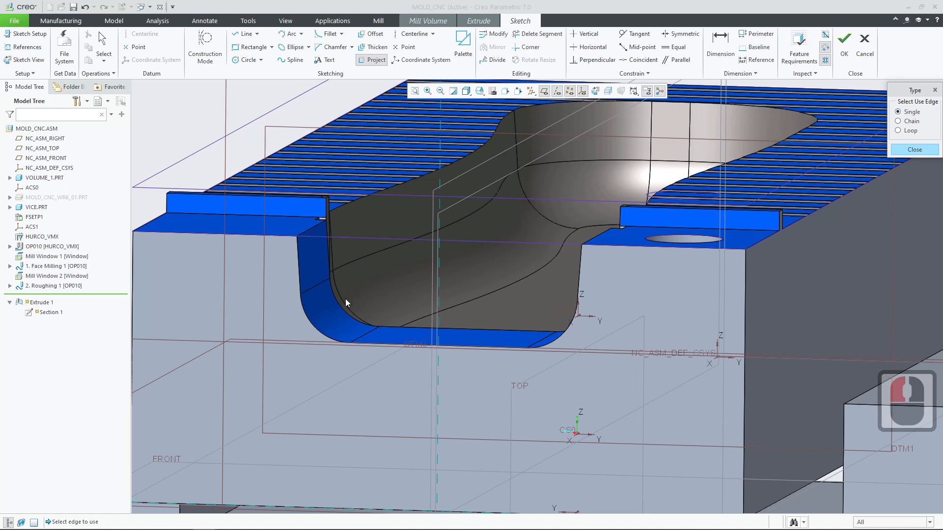
click(301, 263)
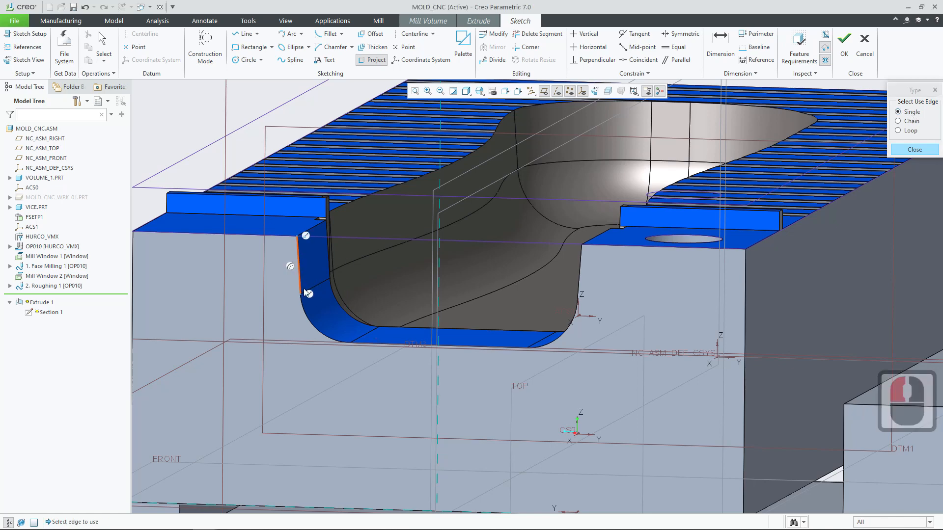
click(315, 321)
click(378, 344)
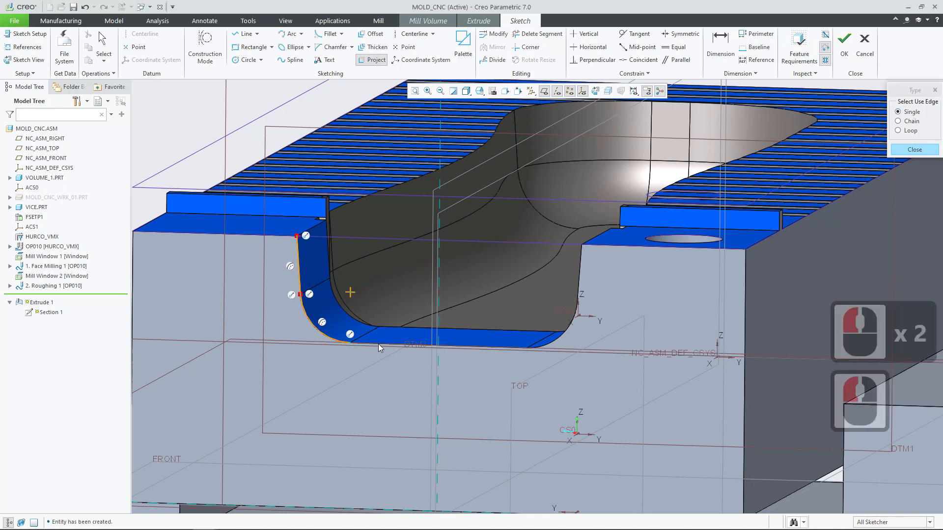
click(555, 341)
click(579, 272)
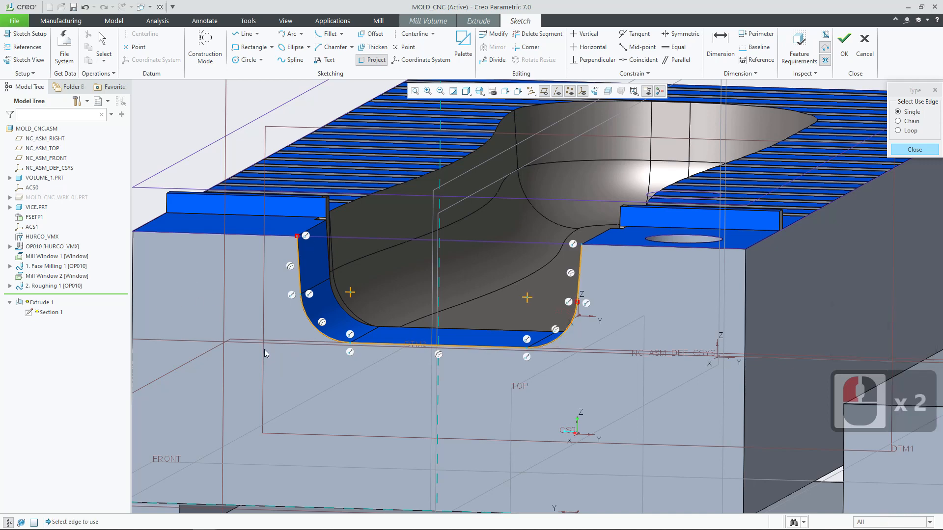
Close the projected profile with a line between the upper ends of its side edges and finish the sketch
click(244, 37)
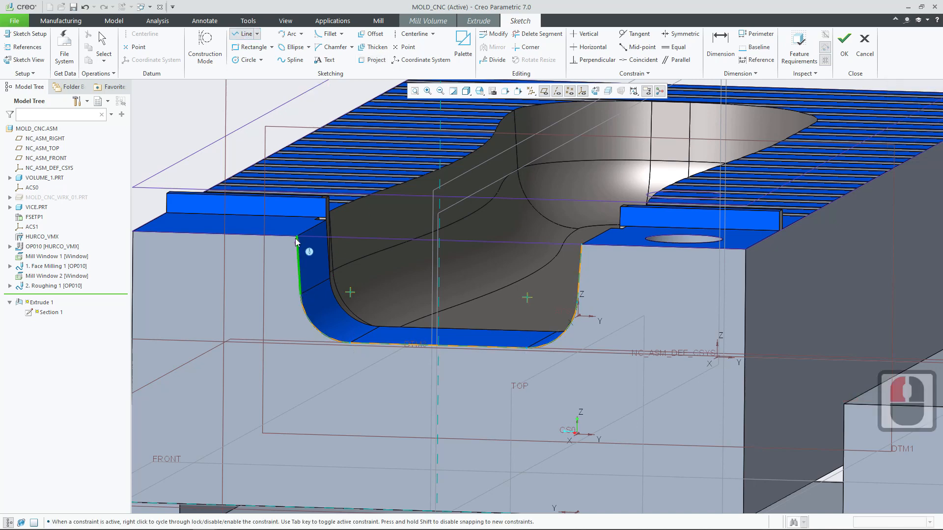
click(298, 236)
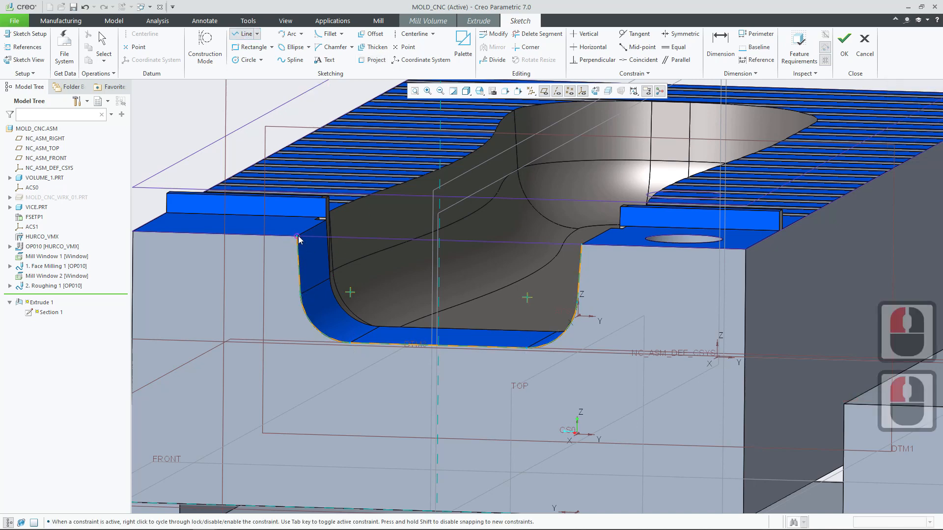
click(583, 244)
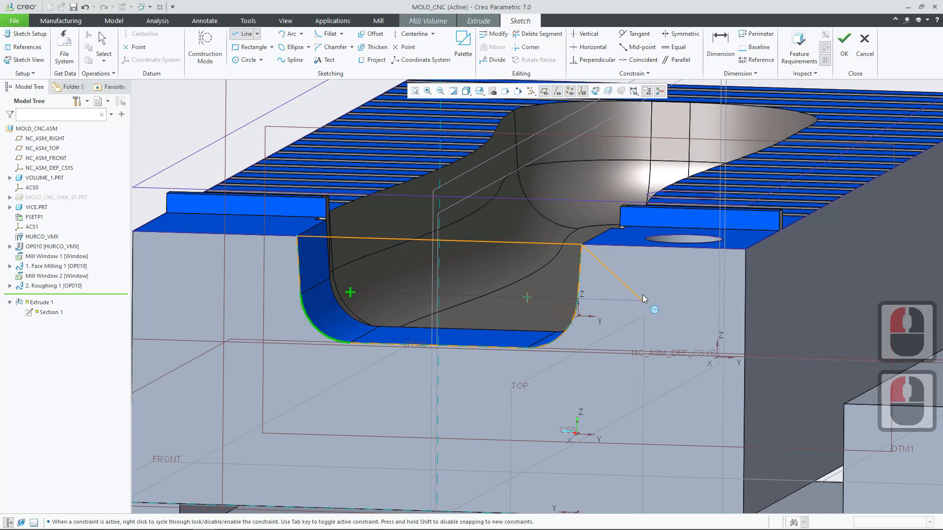
middle_click(640, 345)
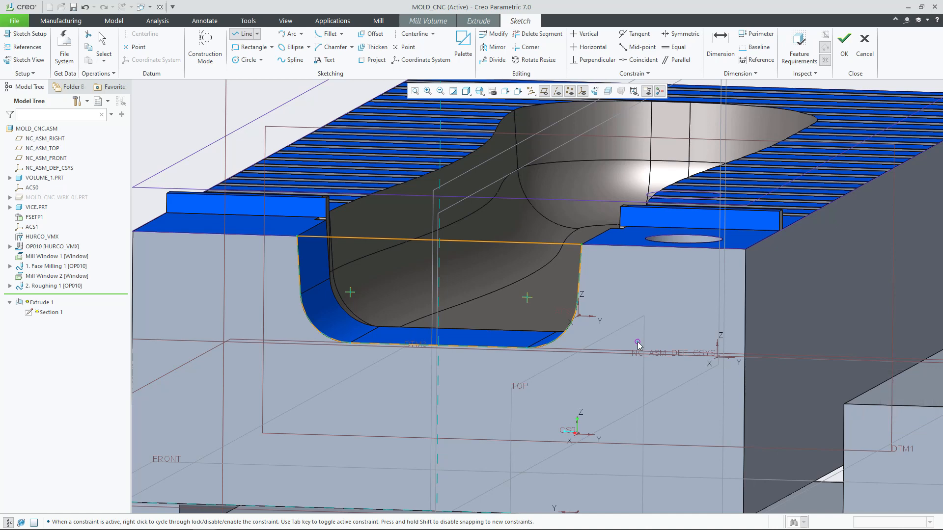
click(844, 43)
Flip the extrusion direction so it runs into the mold along the channel
middle_drag(570, 284, 386, 339)
scroll(552, 295, up, 4)
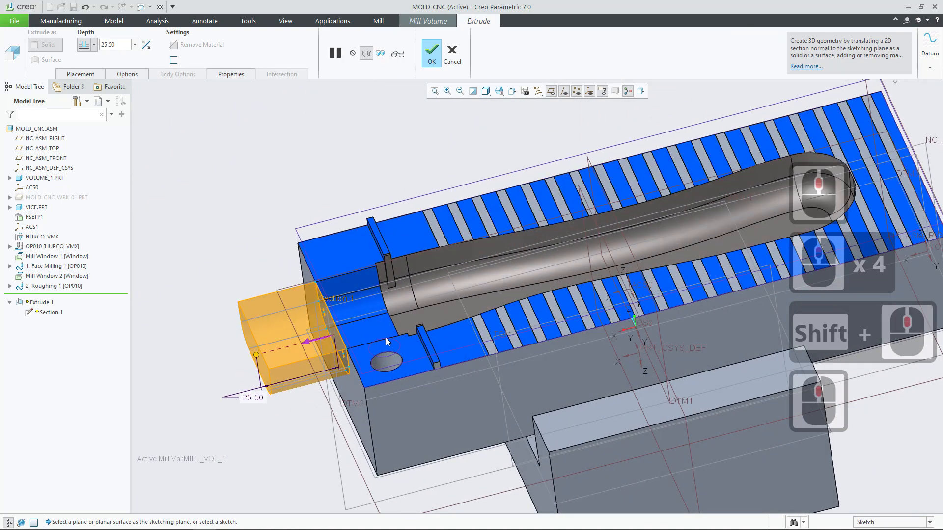
click(310, 341)
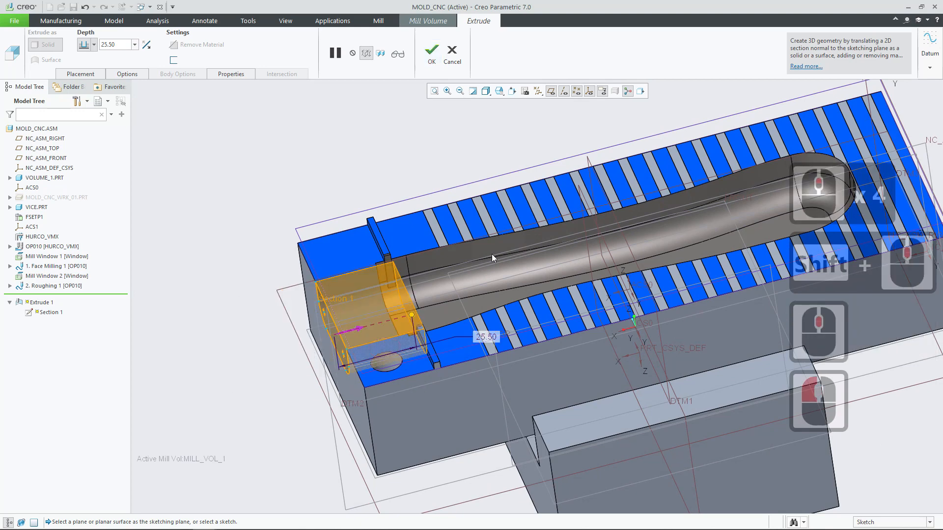
Try fixed extrusion depths of about 65.90, 54.90 and 12.90 along the channel
drag(415, 325, 536, 275)
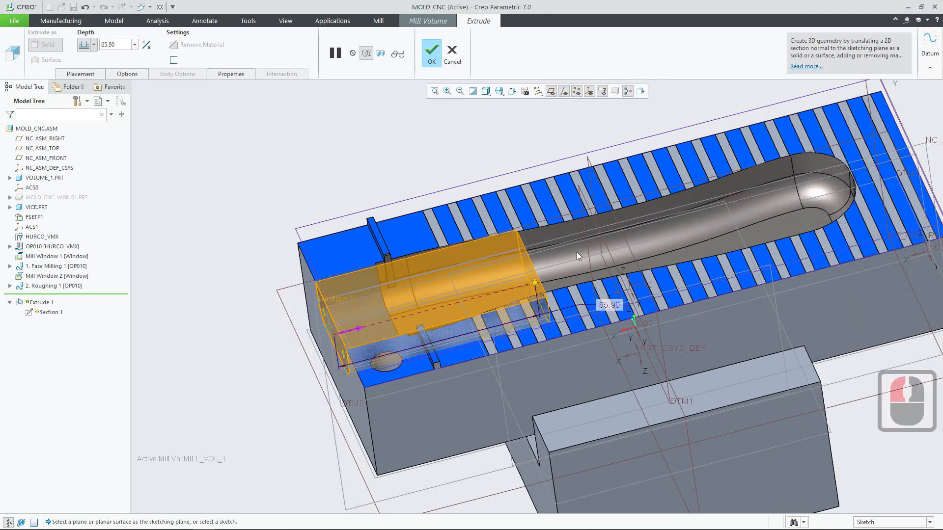
middle_drag(576, 252, 589, 234)
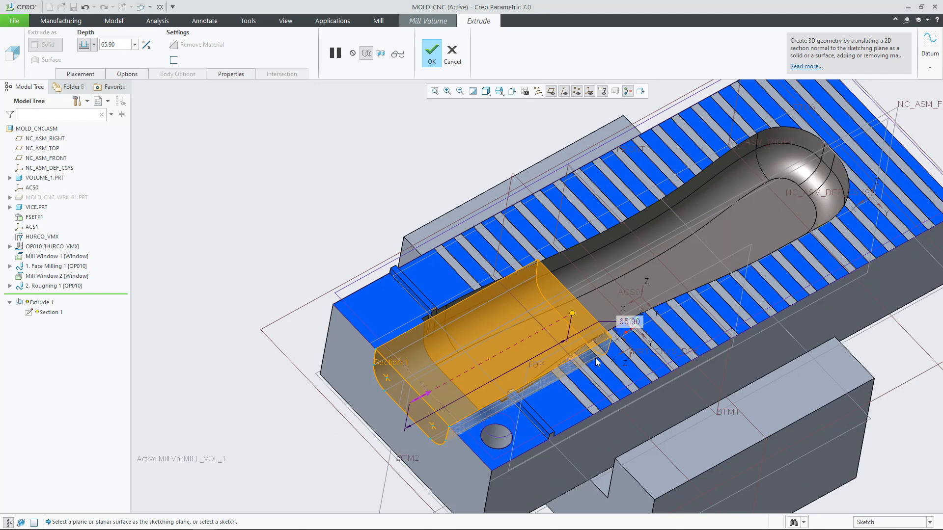
drag(572, 313, 534, 308)
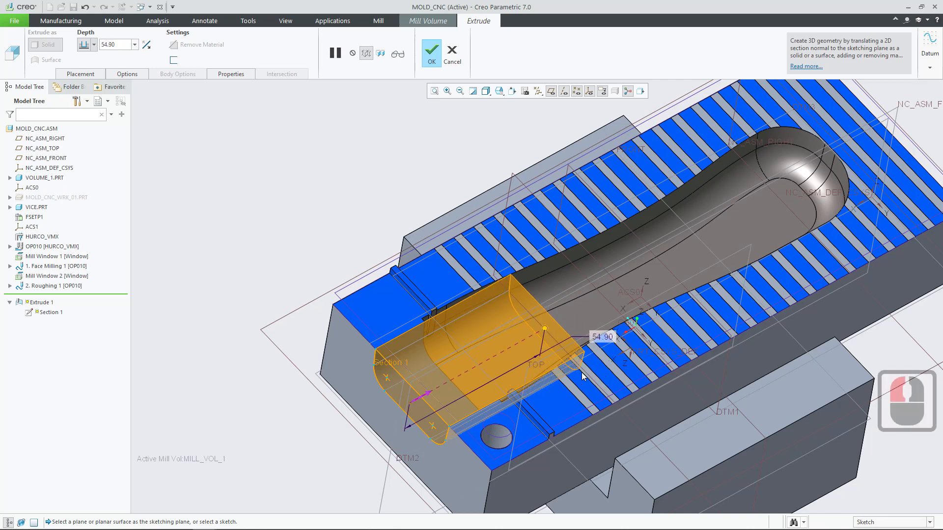
scroll(582, 368, down, 6)
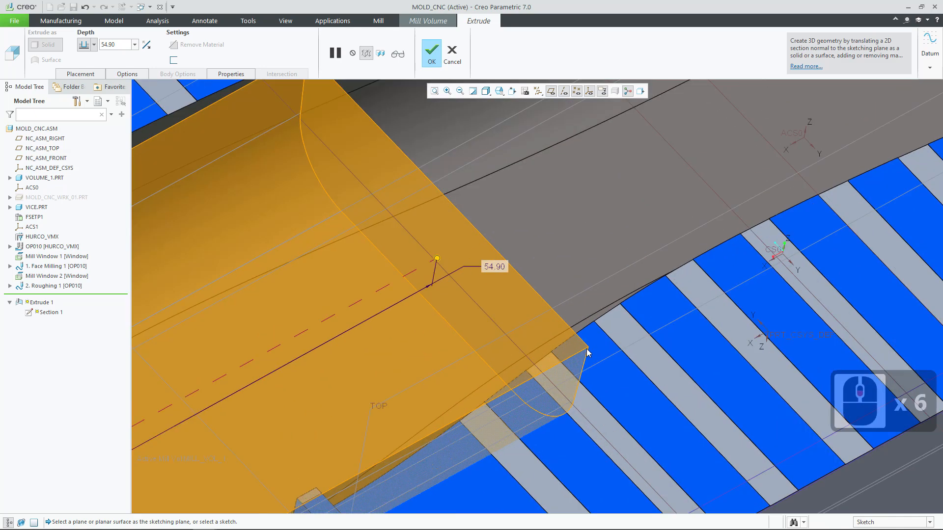
scroll(596, 371, up, 5)
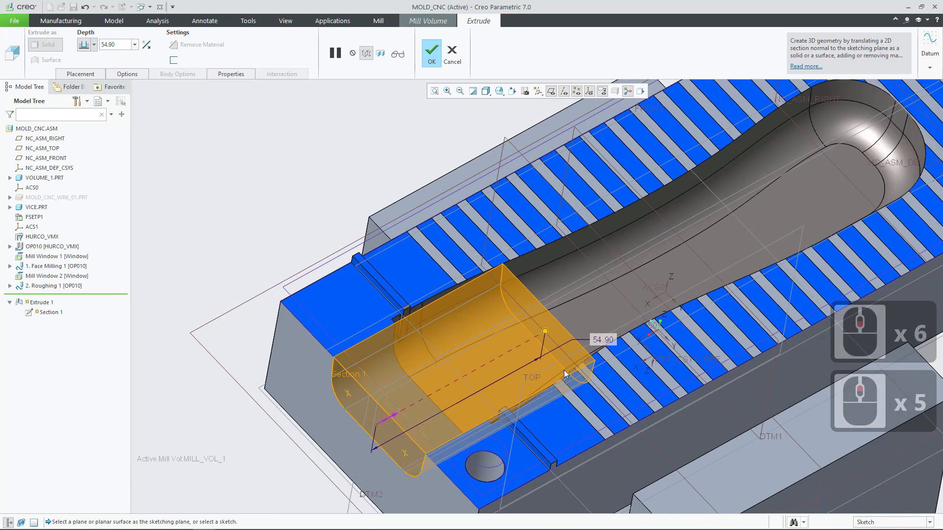
drag(545, 333, 385, 375)
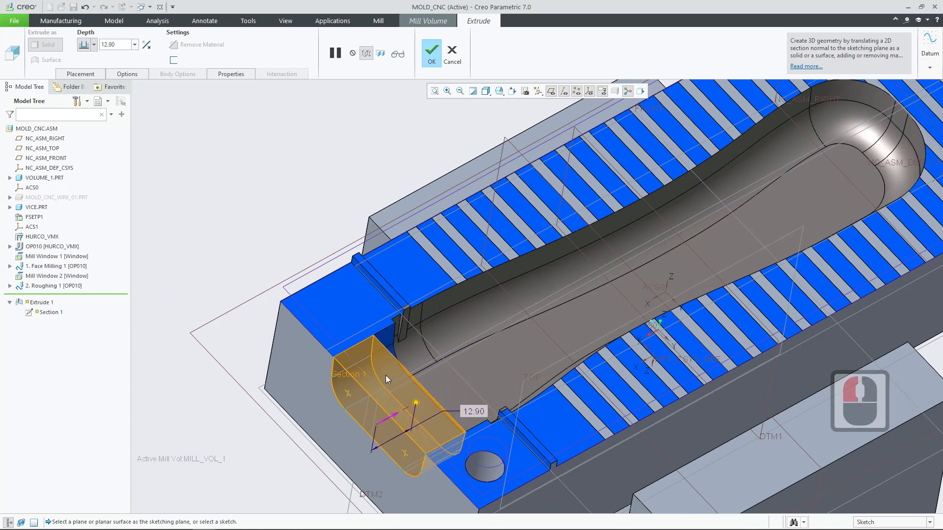
Set the extrude depth to end at a selected reference, using the inner side face of the narrow slot in the channel wall
click(94, 46)
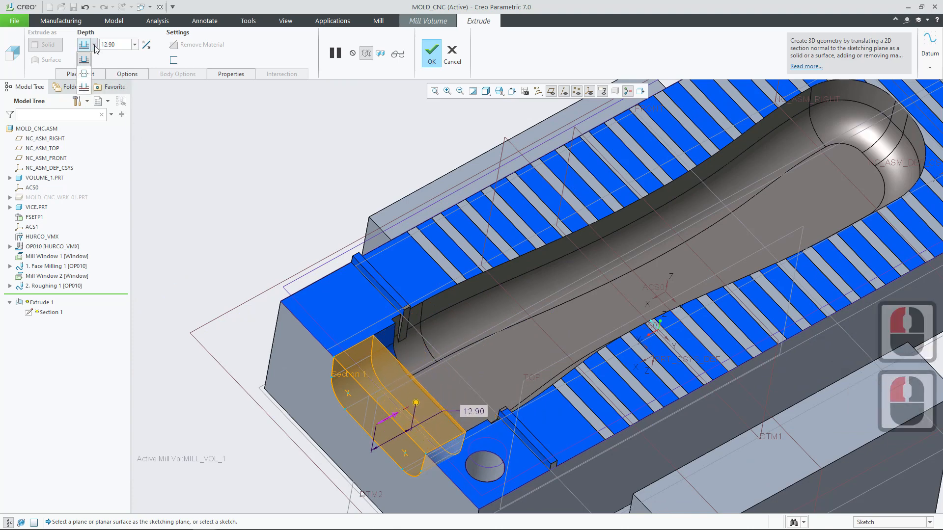
click(85, 90)
middle_drag(404, 320, 347, 314)
scroll(404, 208, up, 4)
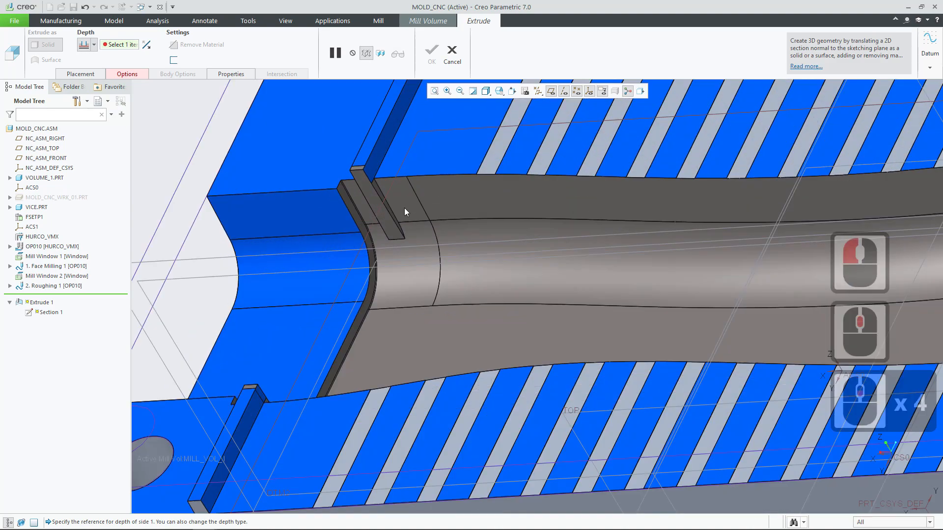
scroll(398, 210, up, 4)
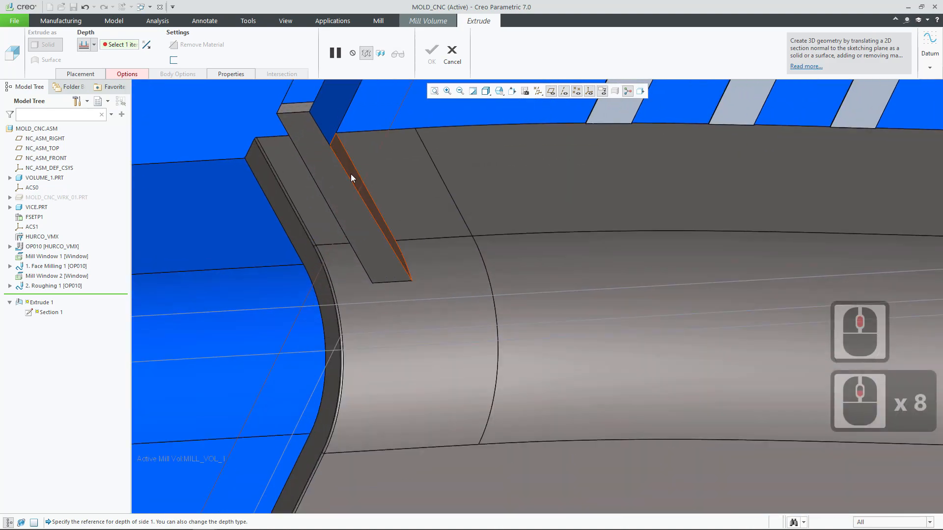
click(351, 174)
scroll(369, 212, down, 2)
scroll(371, 212, down, 3)
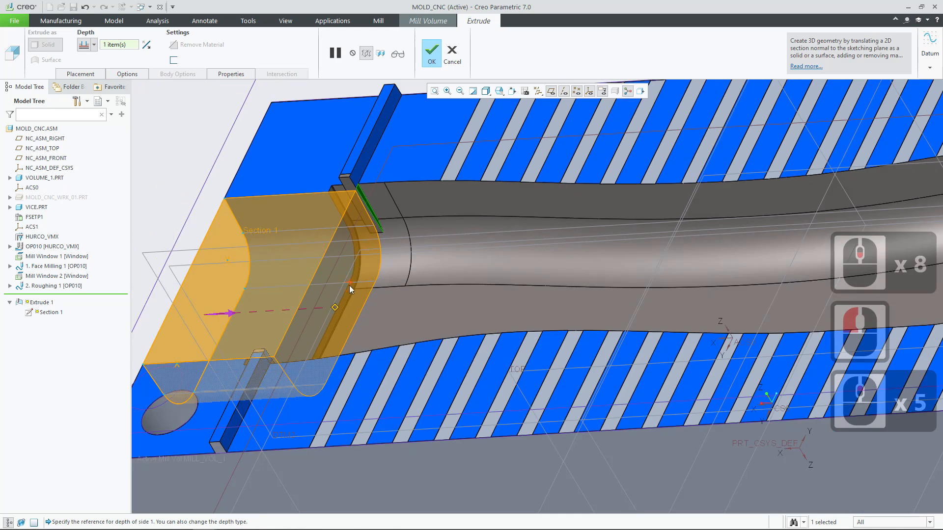
Check the extrusion's end against the selected slot face and accept the extrude
middle_drag(352, 300, 360, 248)
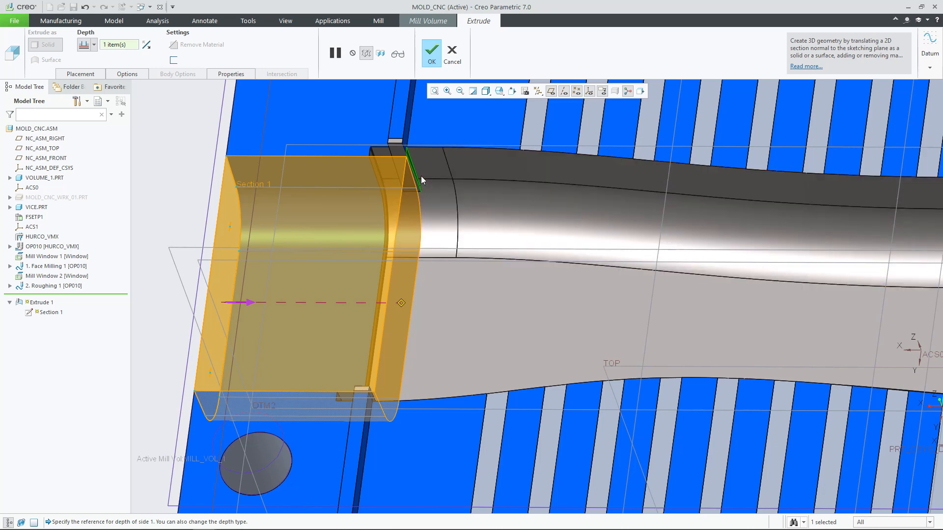
scroll(420, 176, down, 5)
scroll(408, 177, up, 5)
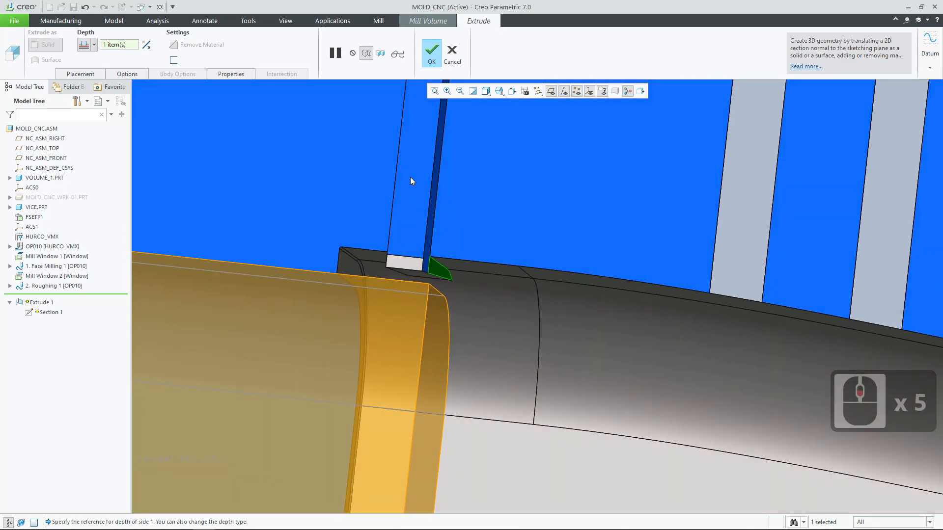
middle_click(419, 282)
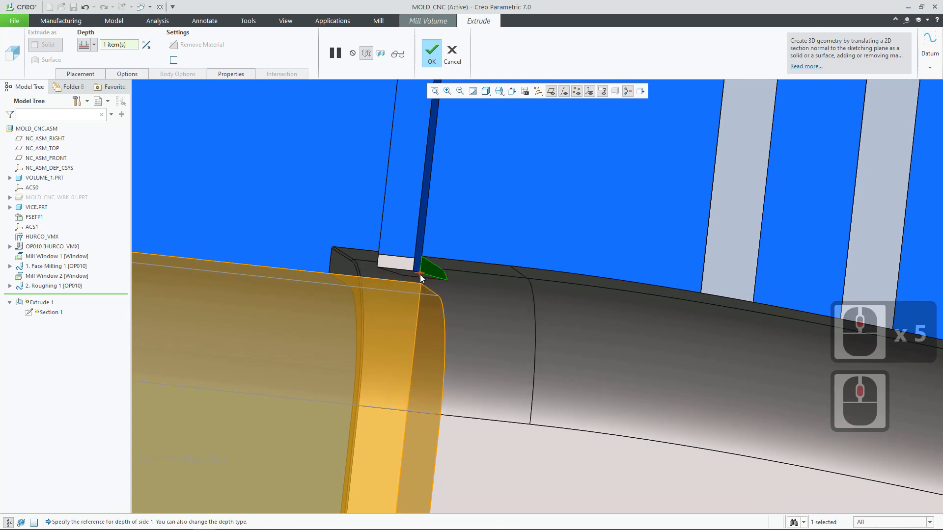
scroll(475, 330, up, 9)
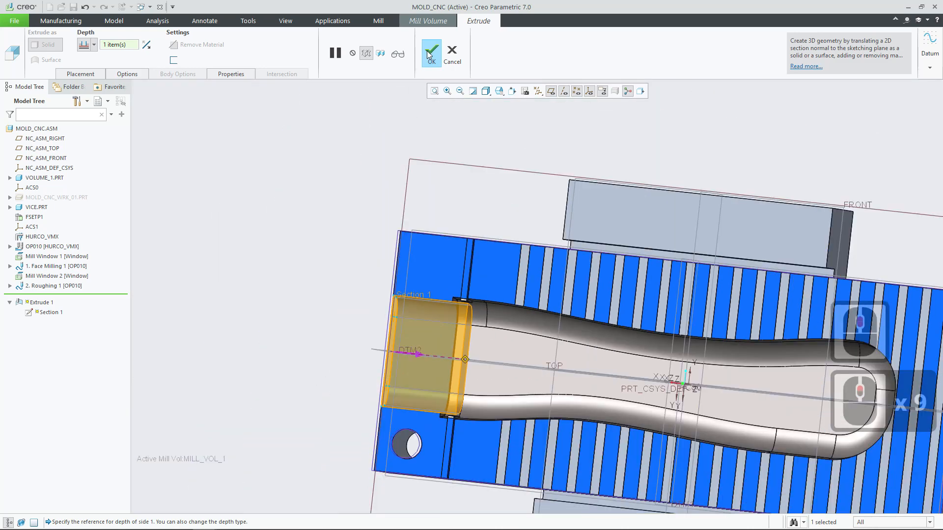
click(435, 52)
Review the extruded volume at the channel opening and complete the mill volume
click(312, 338)
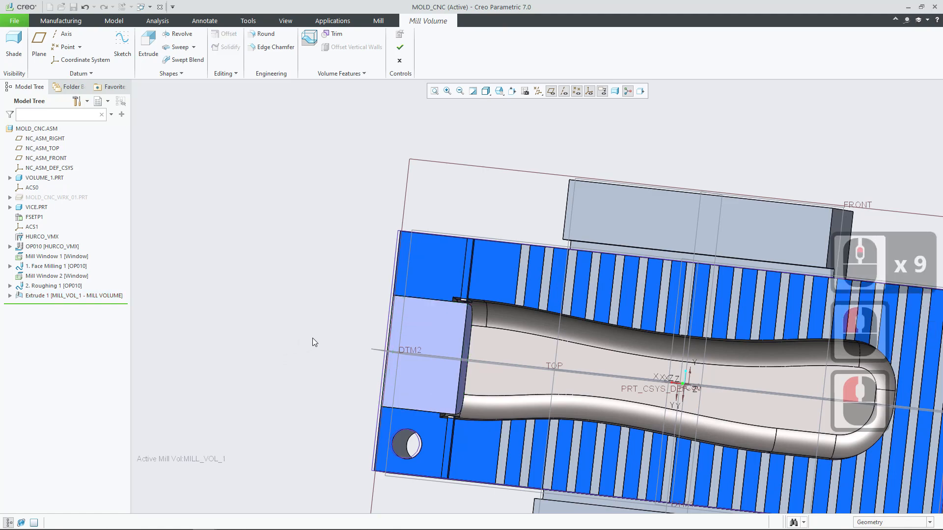
middle_drag(313, 338, 331, 270)
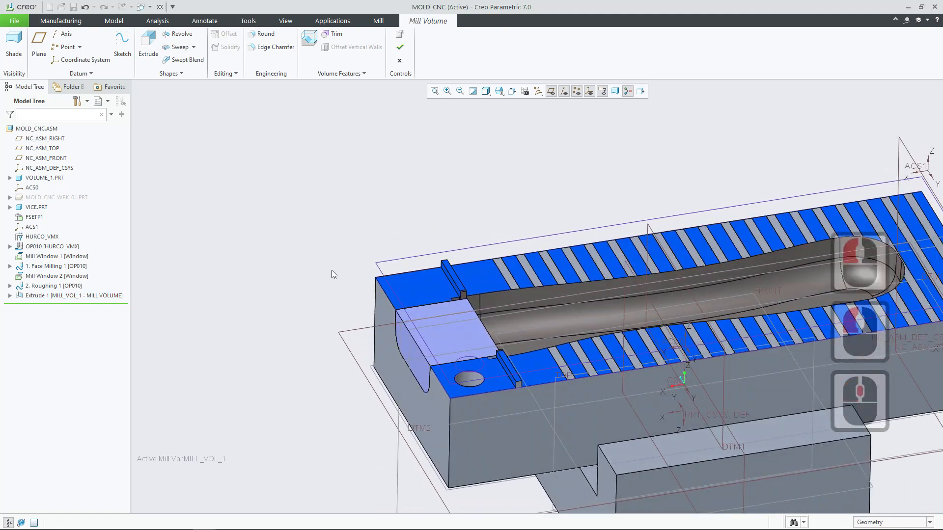
click(400, 48)
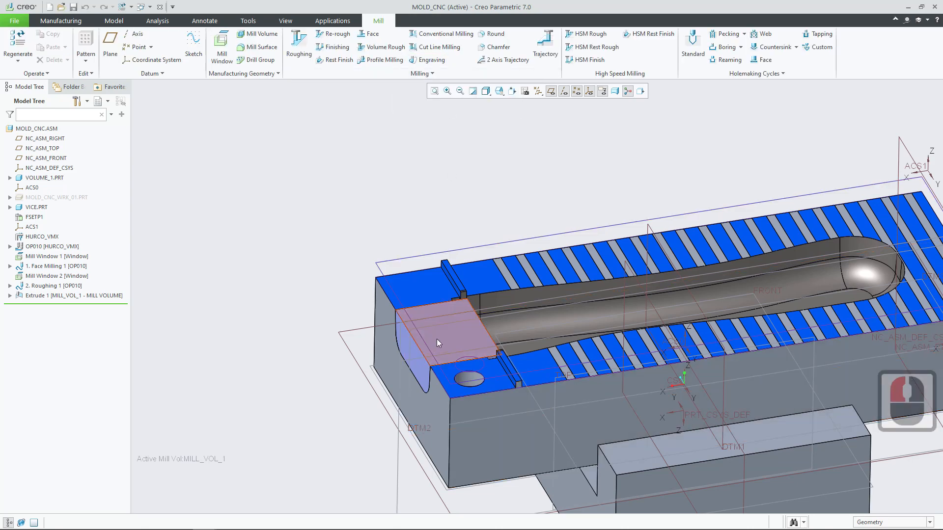
shift+middle_drag(475, 341, 375, 284)
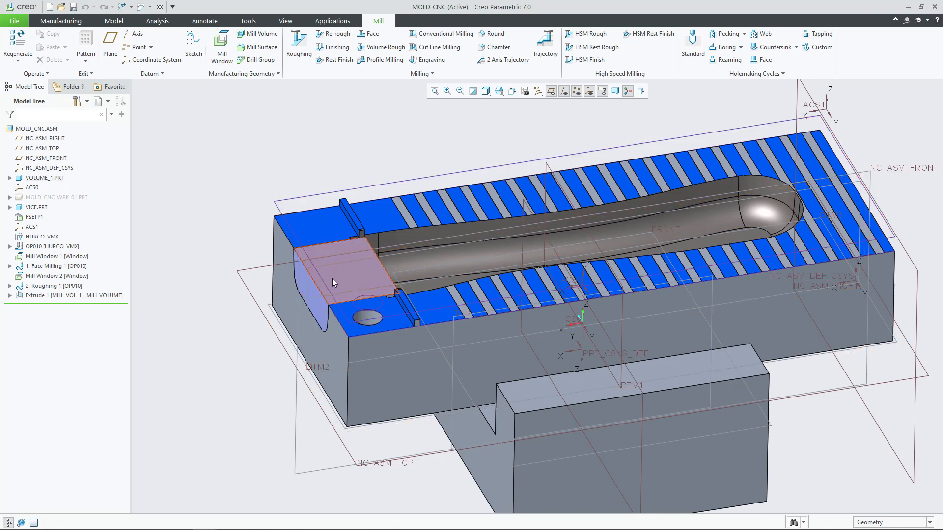
Hide the extruded mill volume and measure the curved edge at the channel opening on the reference mold
right_click(90, 298)
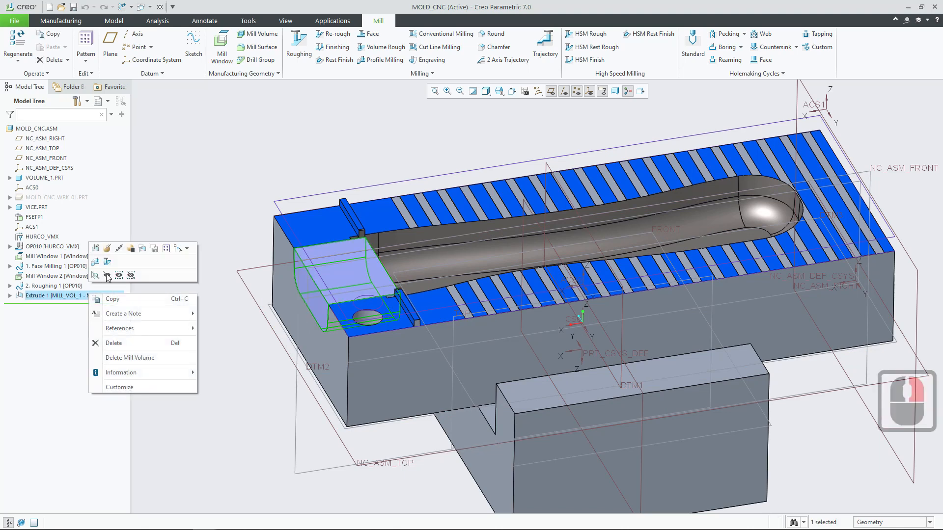
double_click(107, 276)
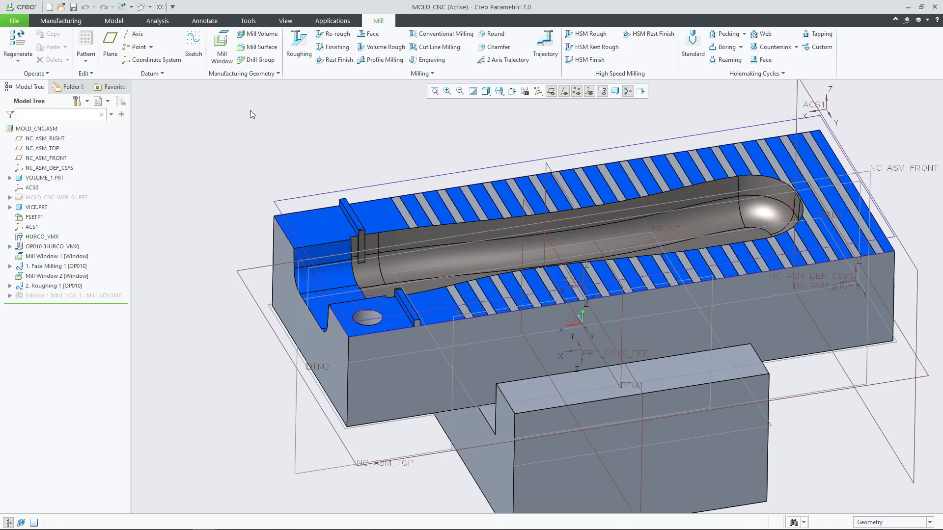
scroll(335, 266, up, 7)
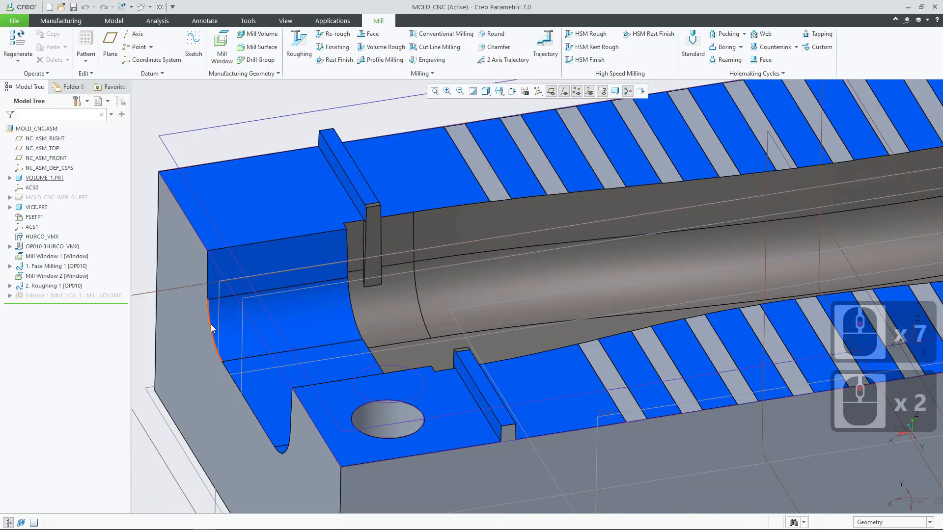
click(211, 321)
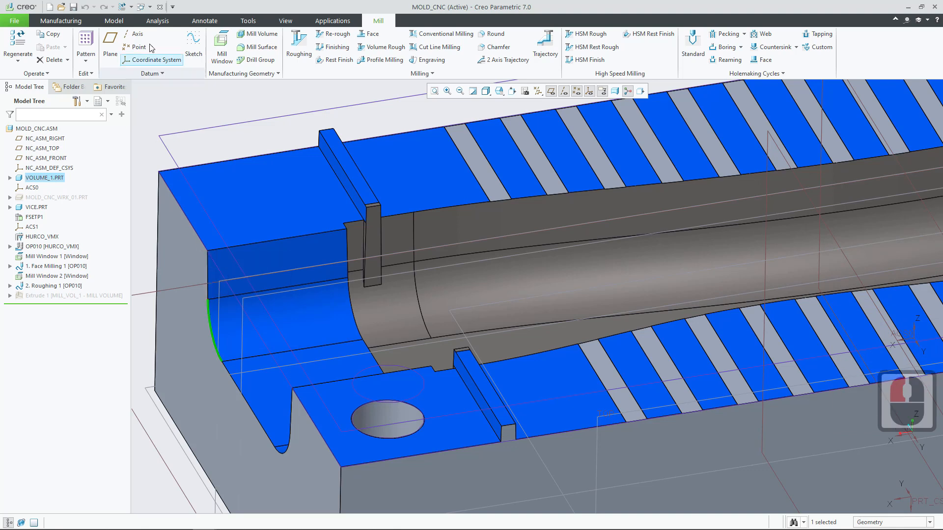
click(162, 22)
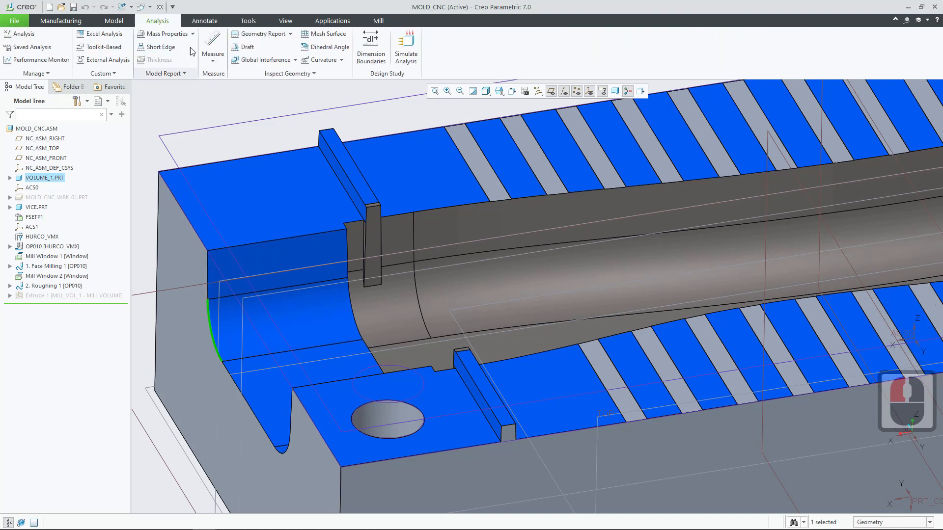
click(211, 39)
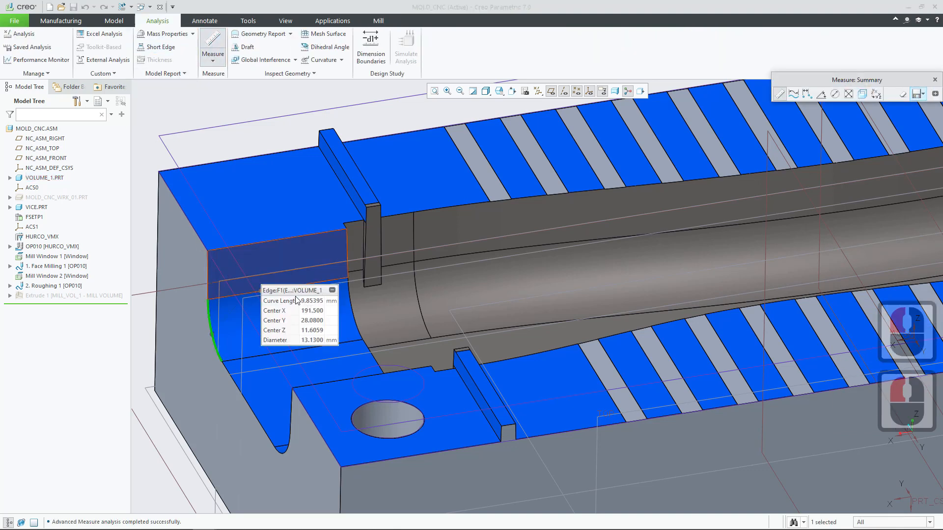
drag(295, 295, 330, 299)
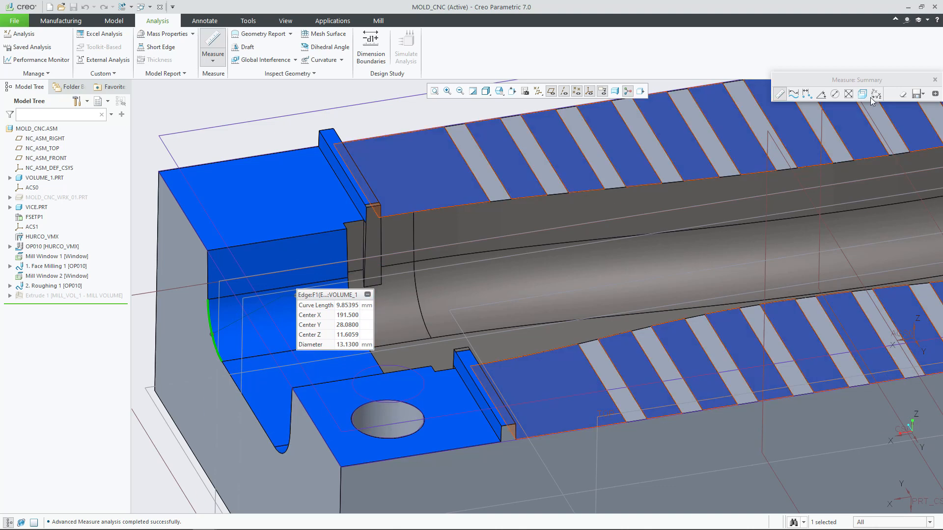
click(934, 80)
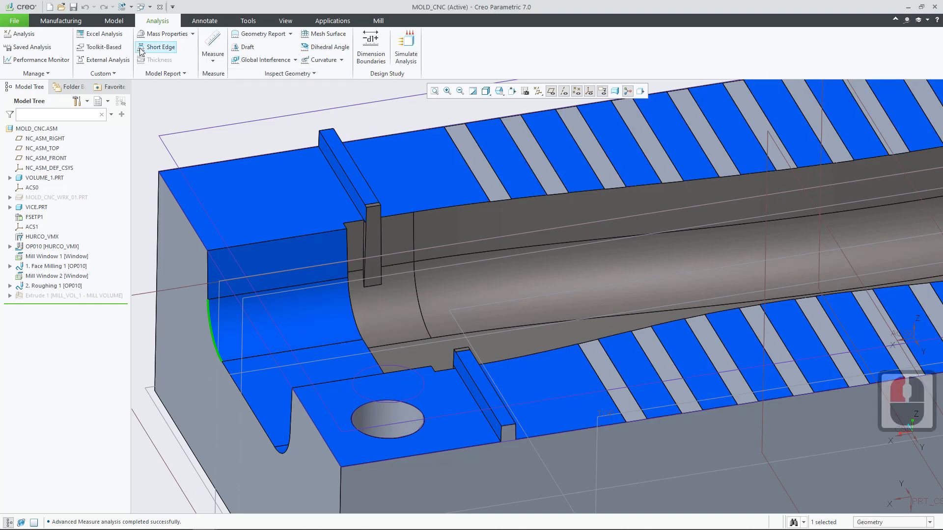
Insert a Volume Rough step that machines the extruded mill volume at the channel opening
click(378, 20)
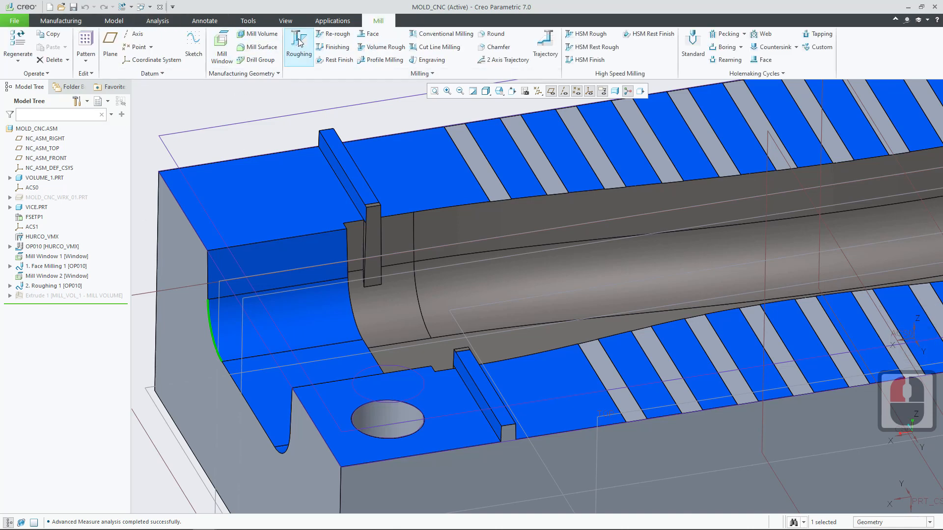
click(383, 47)
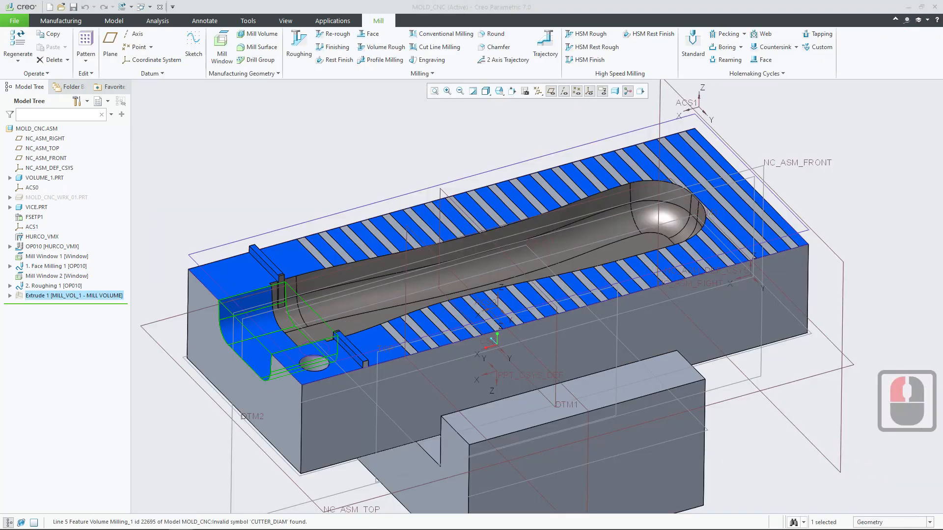
right_click(68, 300)
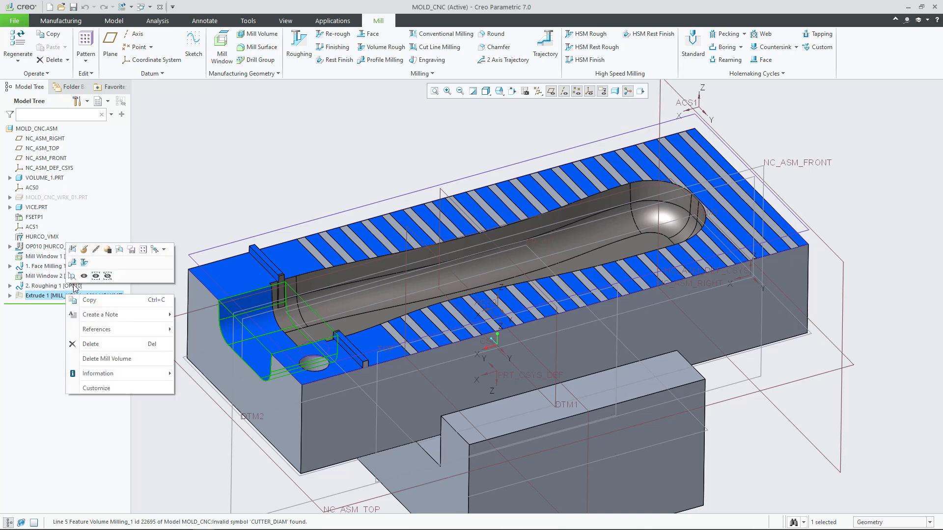
click(85, 263)
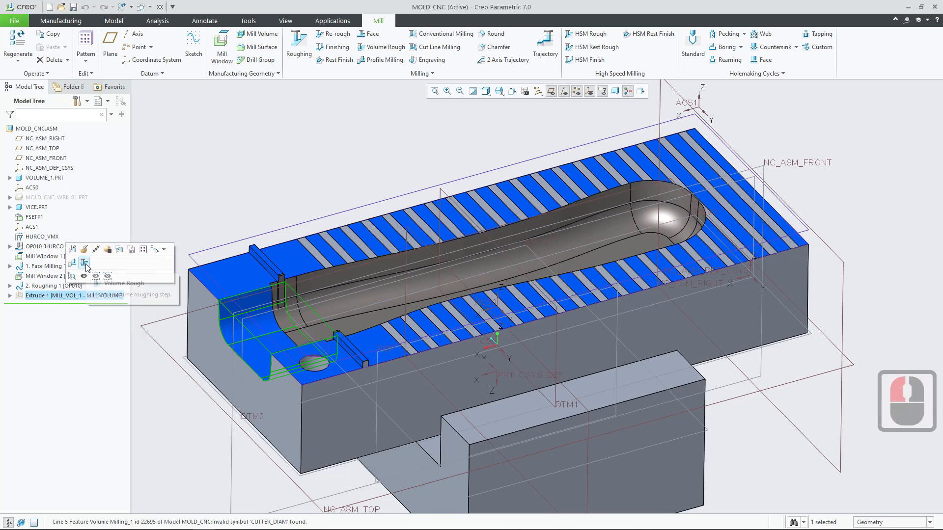
right_click(89, 299)
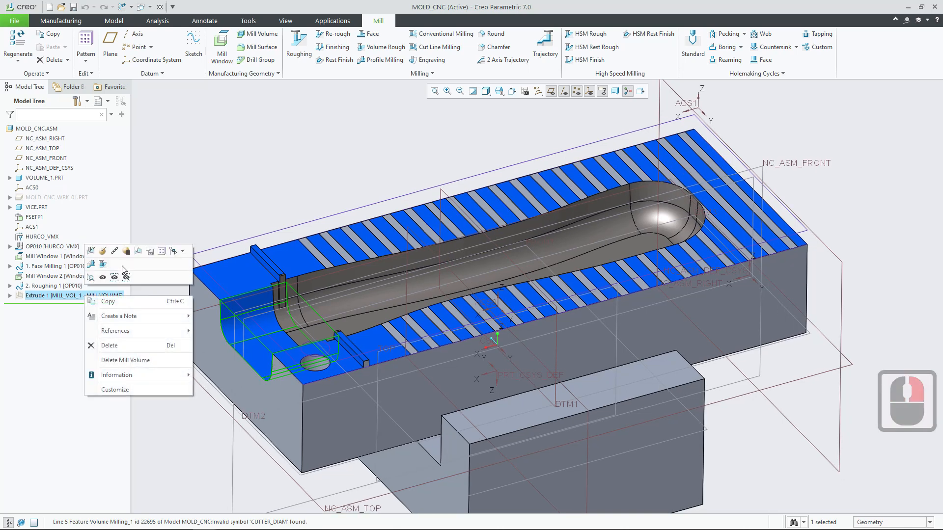
click(103, 265)
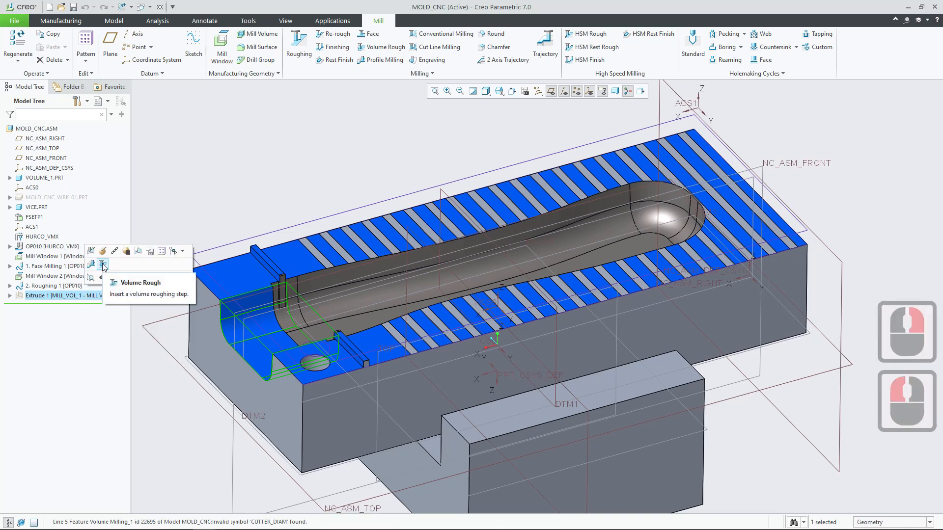
click(104, 266)
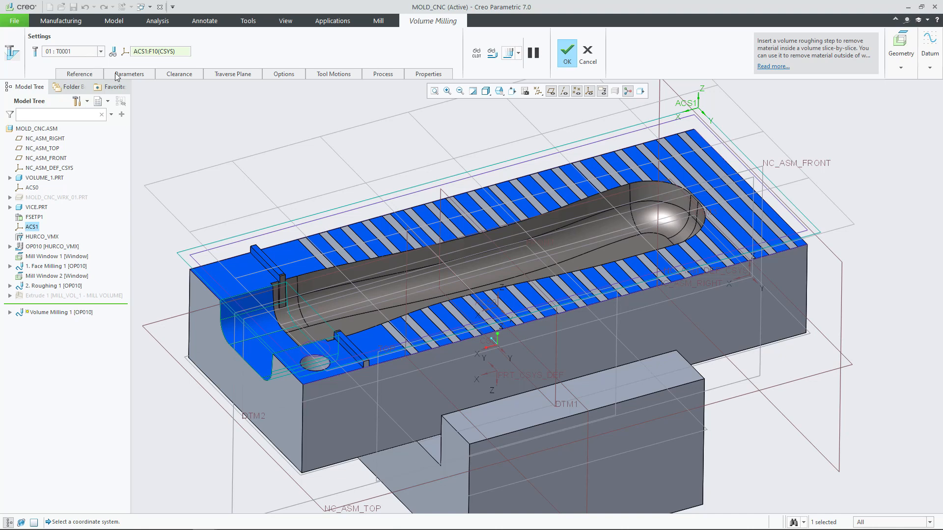
Edit the tools for the volume milling step and add a new tool of type BULL MILL
click(101, 51)
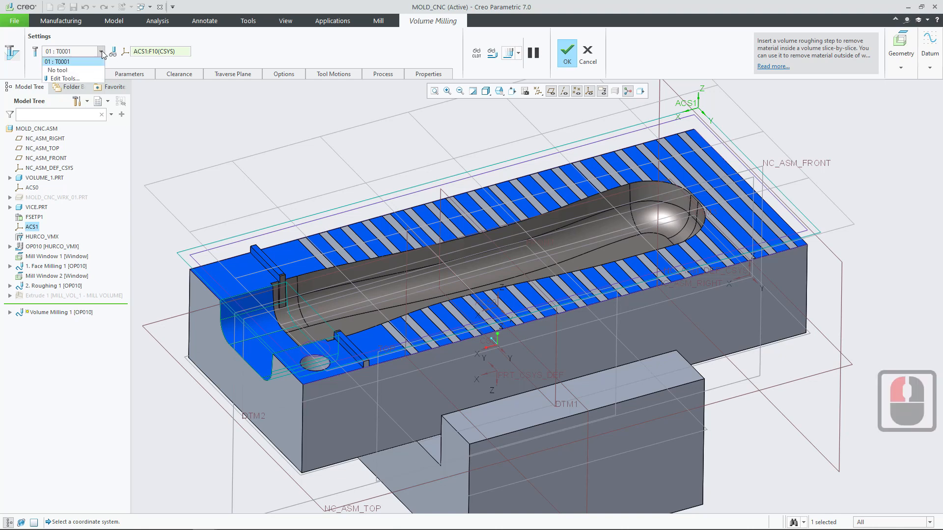
click(68, 79)
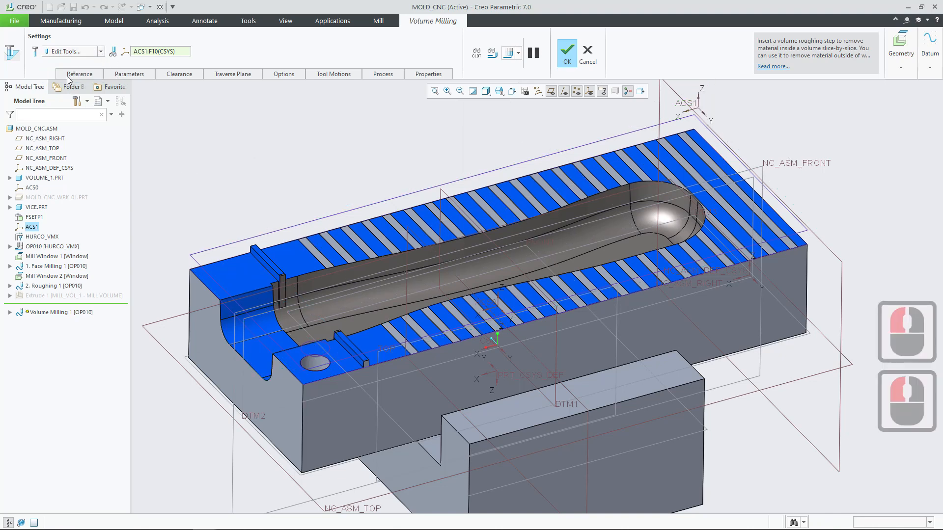
drag(511, 85, 529, 86)
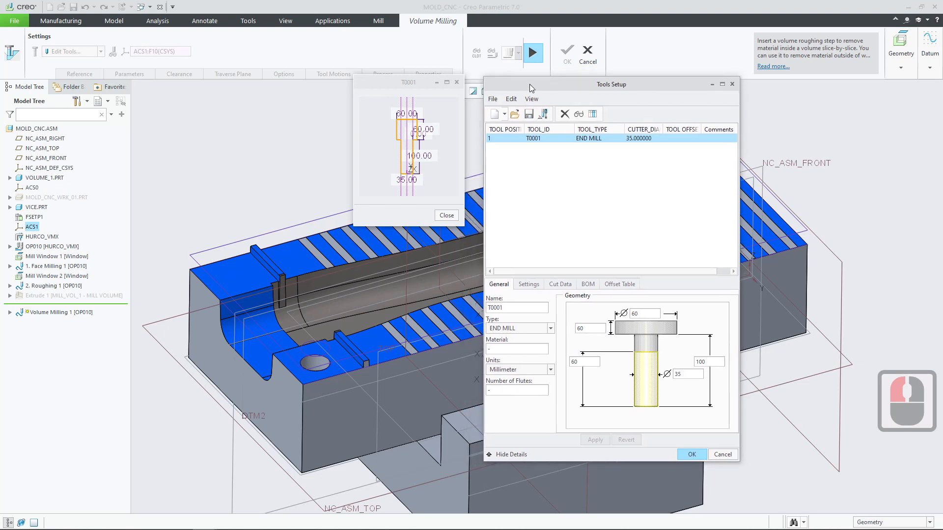
click(495, 116)
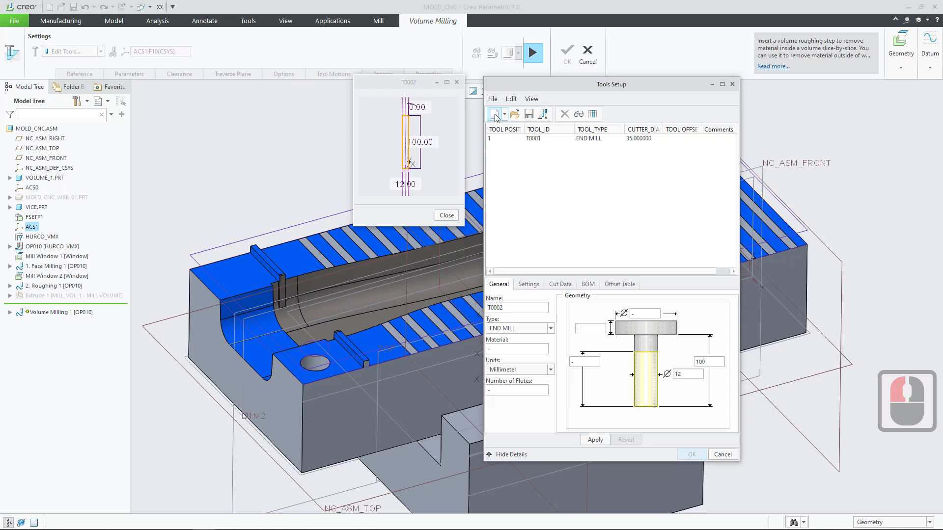
click(550, 328)
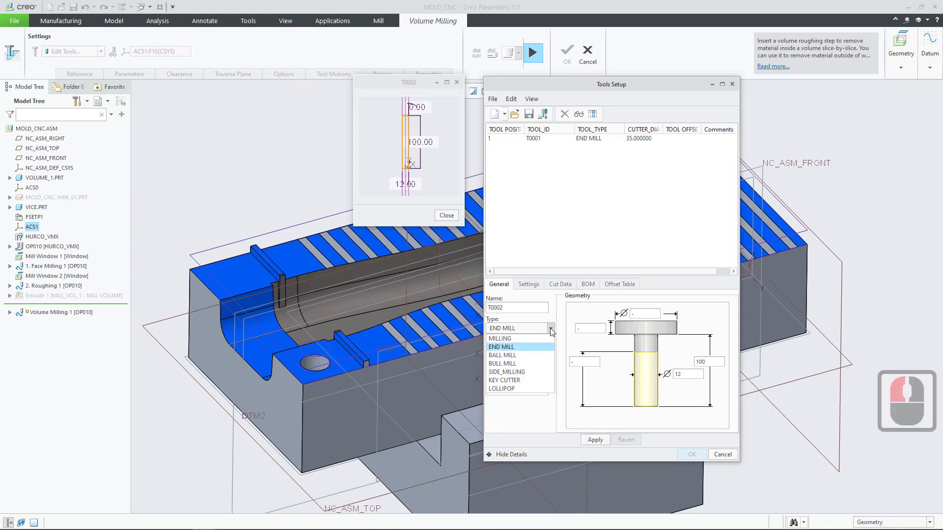
click(522, 354)
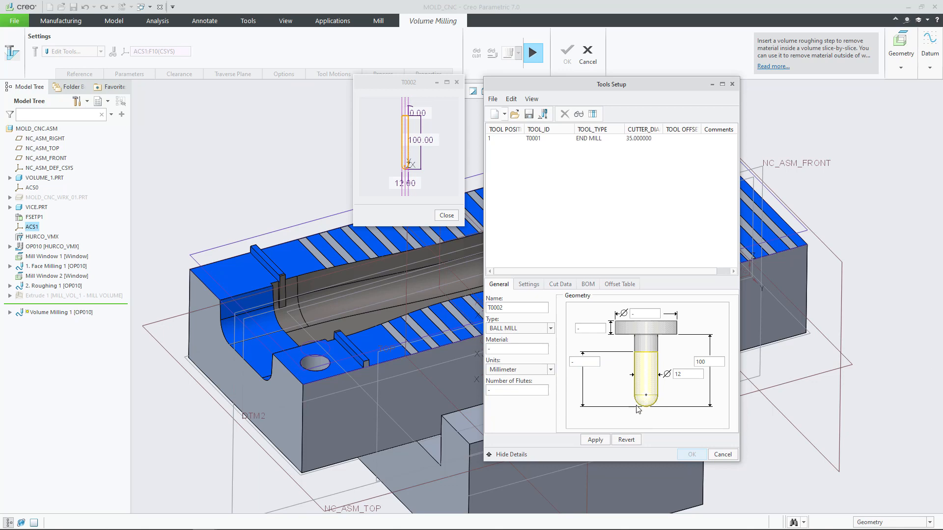
click(549, 329)
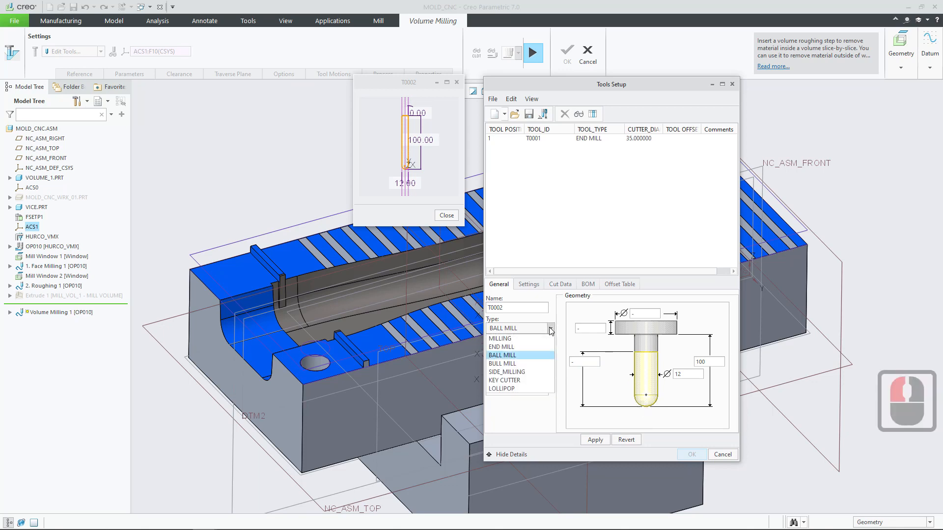
click(509, 365)
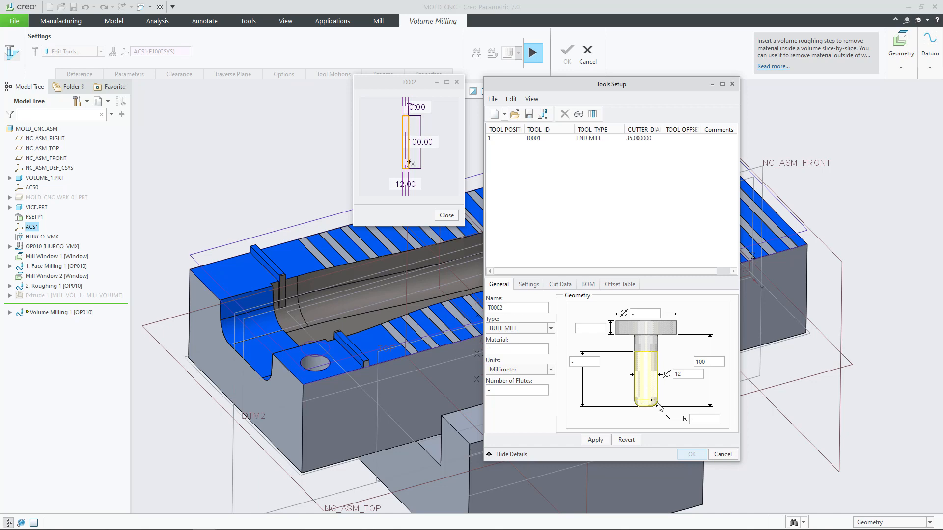
Set the bull mill's cutter diameter to 15 mm and corner radius to 5 mm, and check its tip in an enlarged preview
double_click(692, 376)
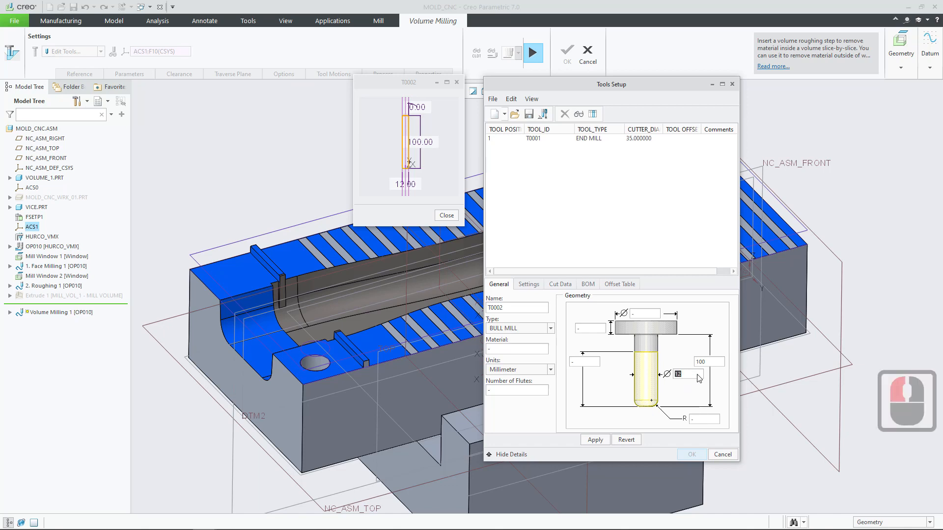
text(15)
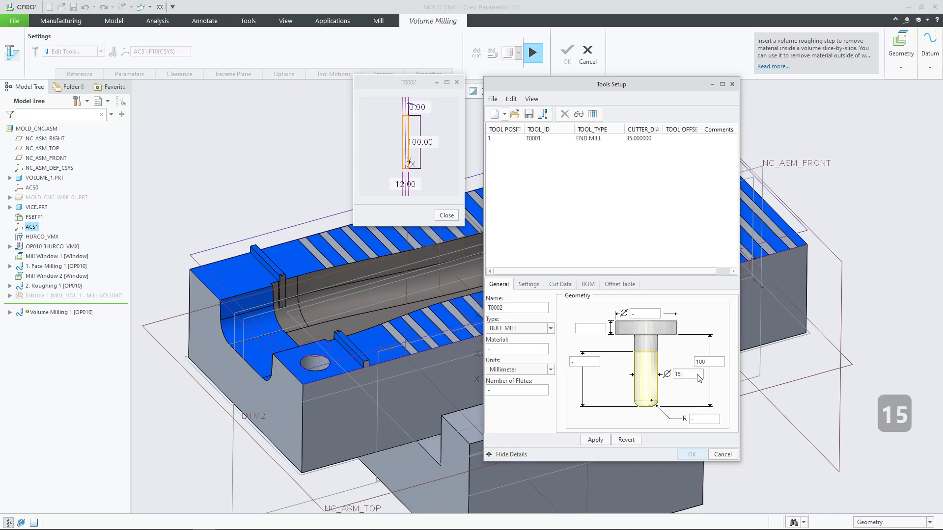
click(712, 421)
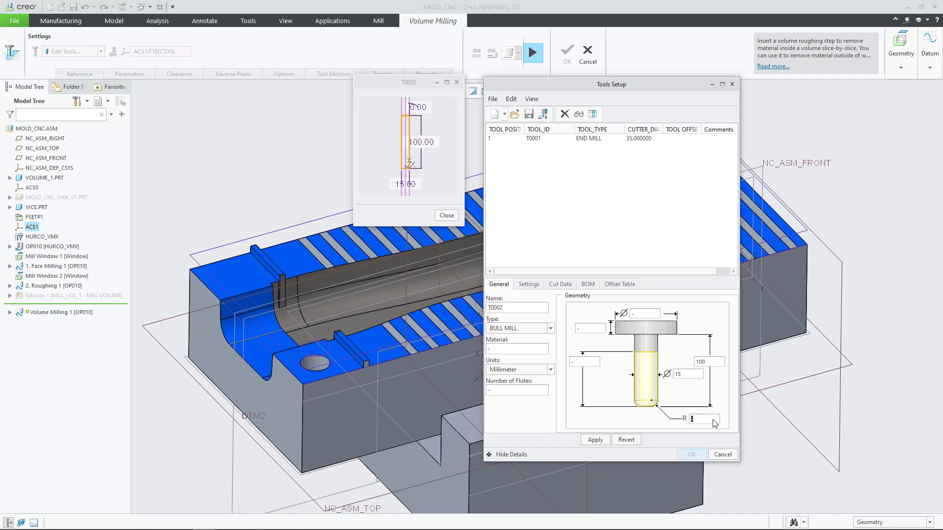
text(5)
double_click(698, 379)
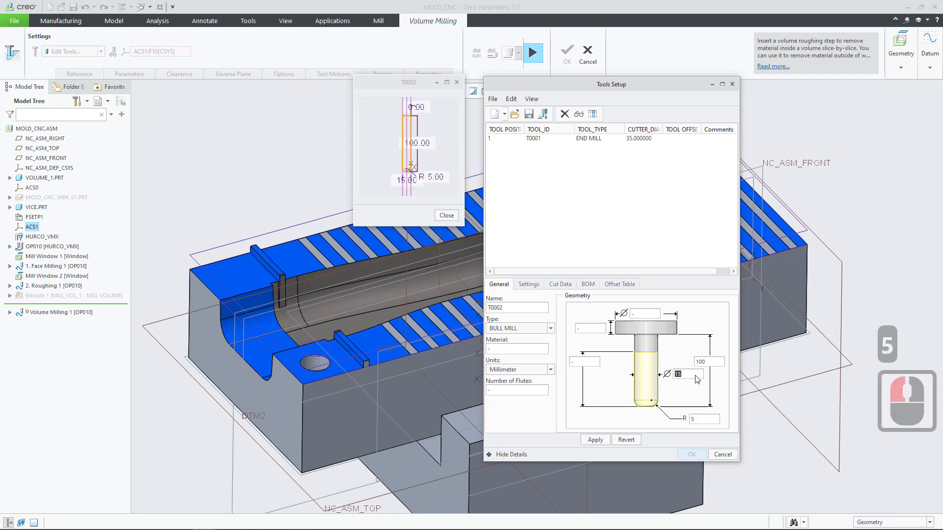
scroll(417, 165, down, 3)
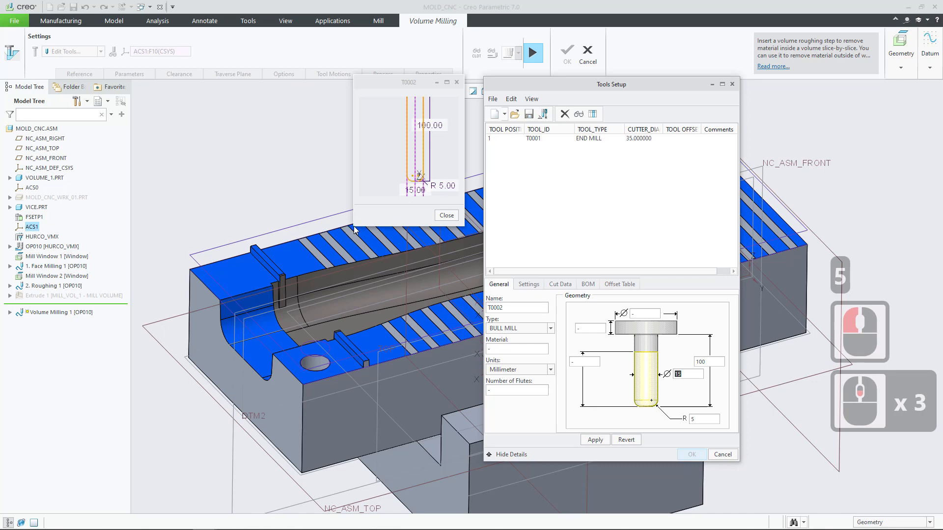
drag(350, 225, 292, 314)
scroll(371, 214, down, 2)
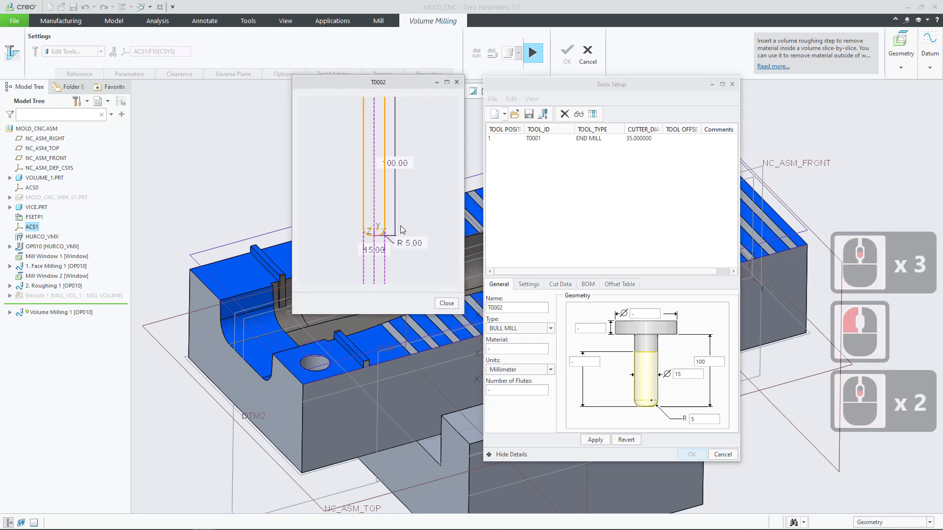
scroll(400, 189, up, 2)
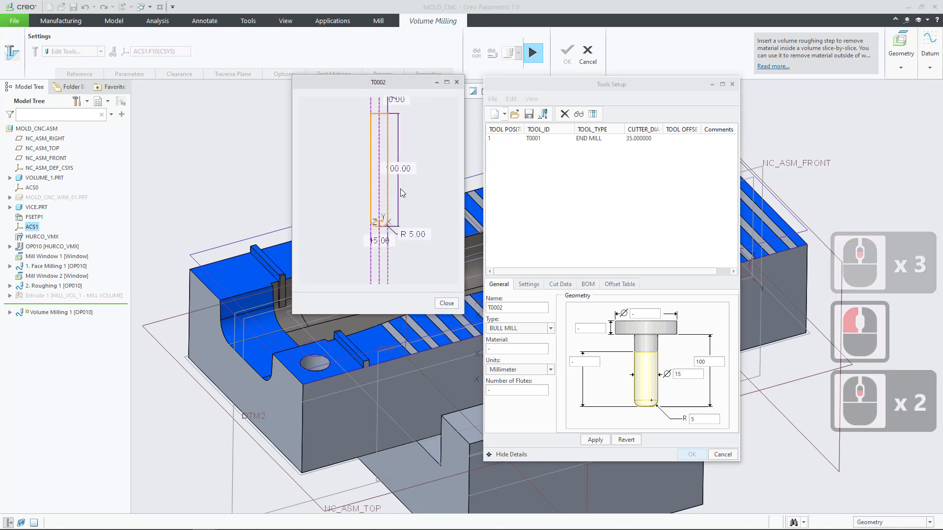
Set the bull mill's holder diameter and holder length to 60 mm each
double_click(647, 314)
text(60)
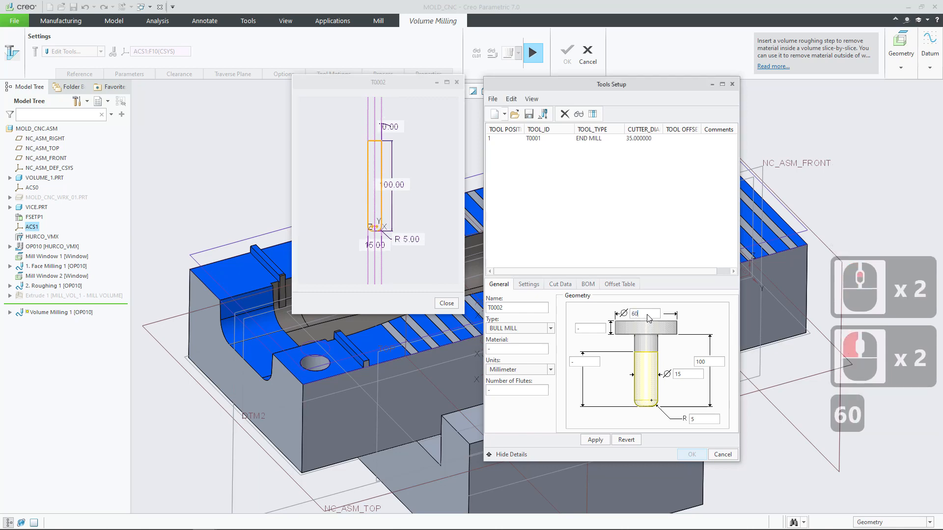
double_click(598, 331)
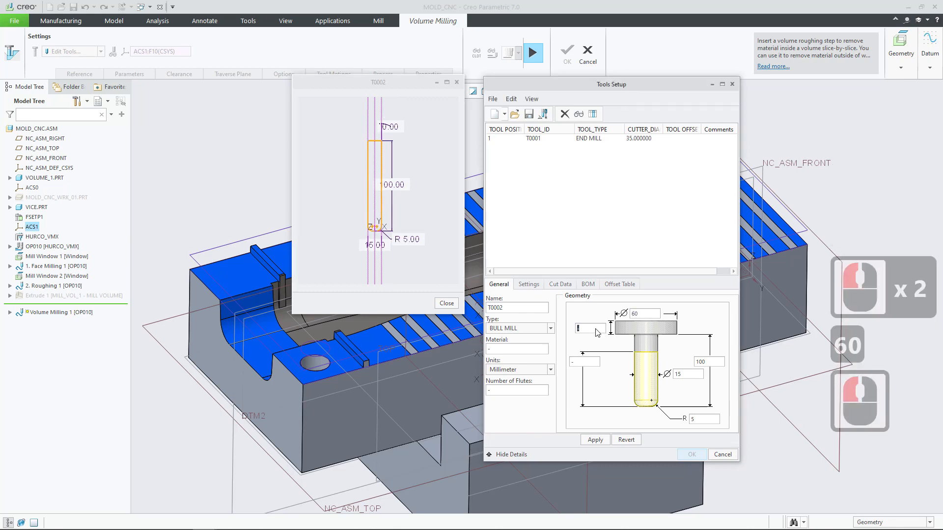
text(60)
double_click(644, 317)
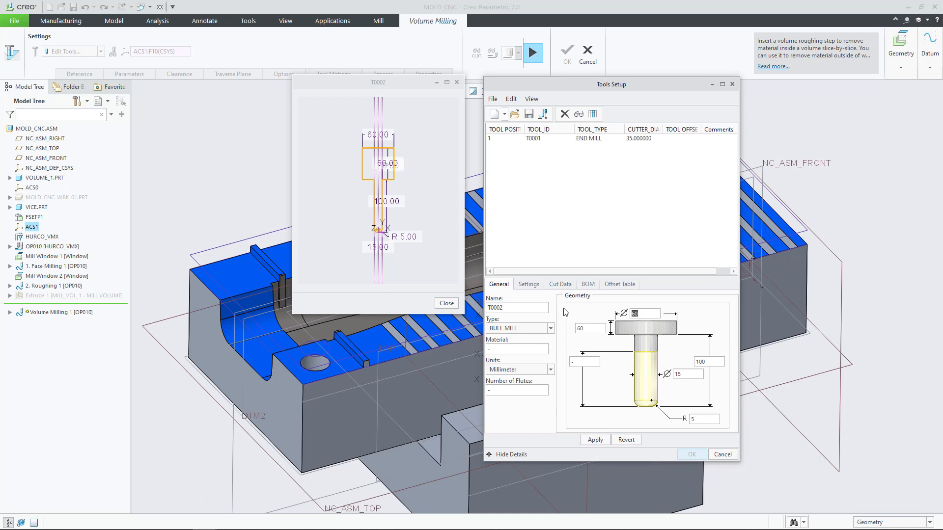
Set the bull mill's cutting speed to 3300 rev/min and feed to 500 mm/min, and add it to the step's tools
click(560, 285)
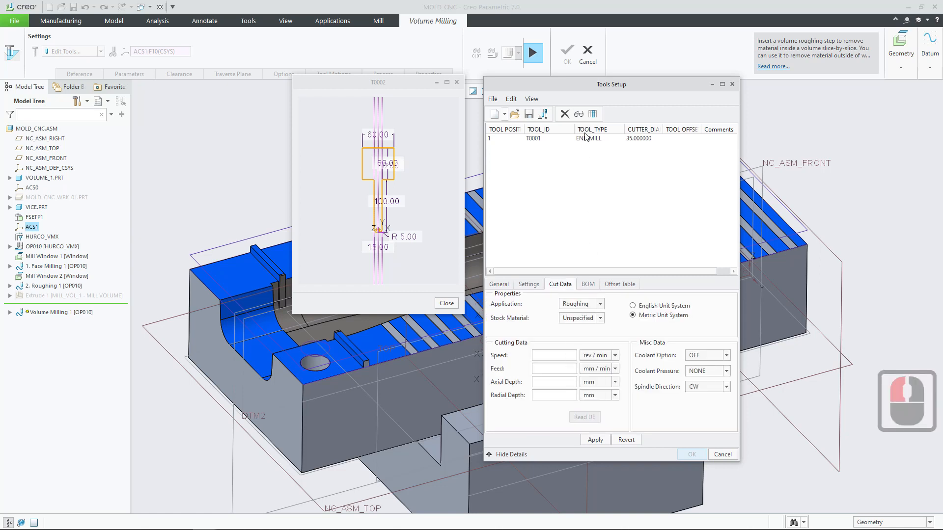
drag(609, 84, 605, 73)
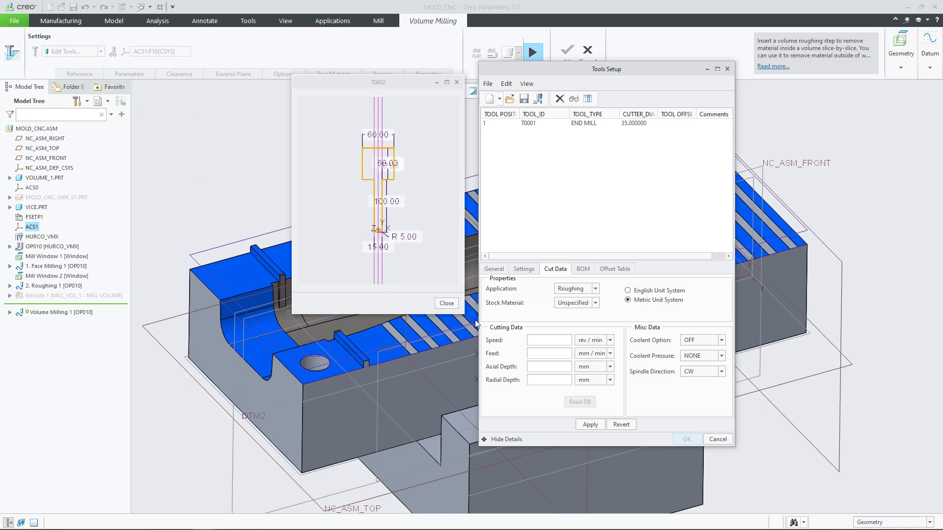
click(553, 343)
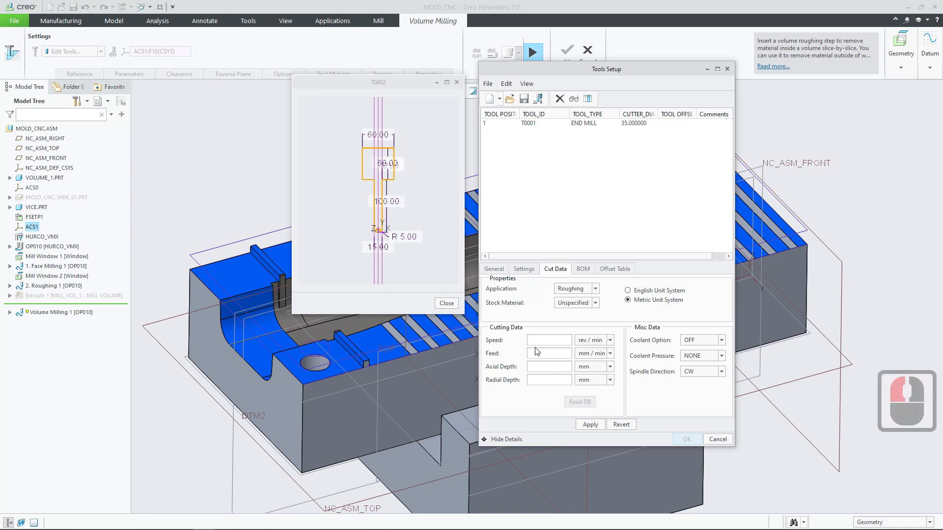
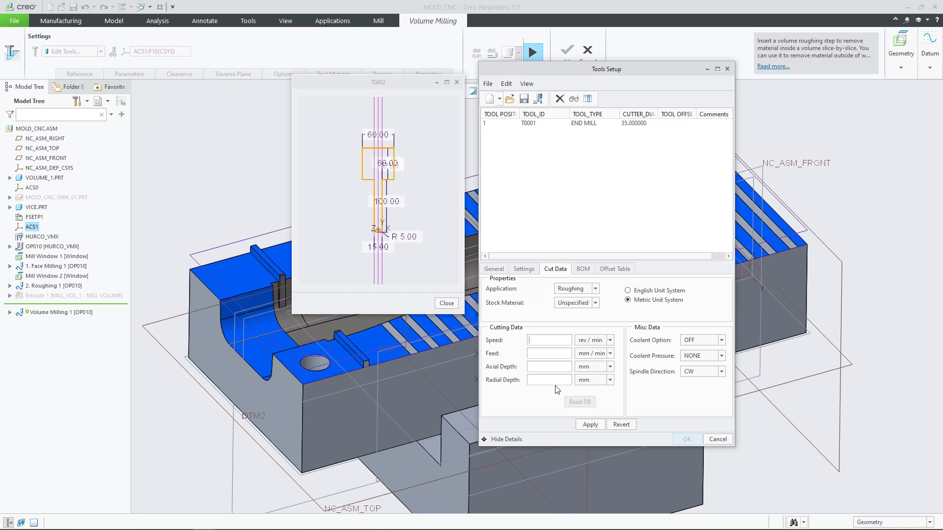
text(3300)
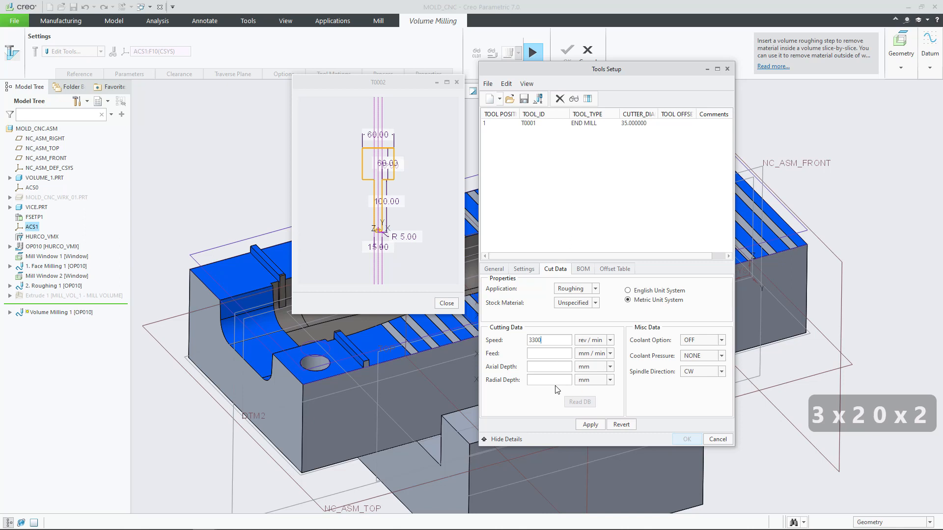
click(550, 354)
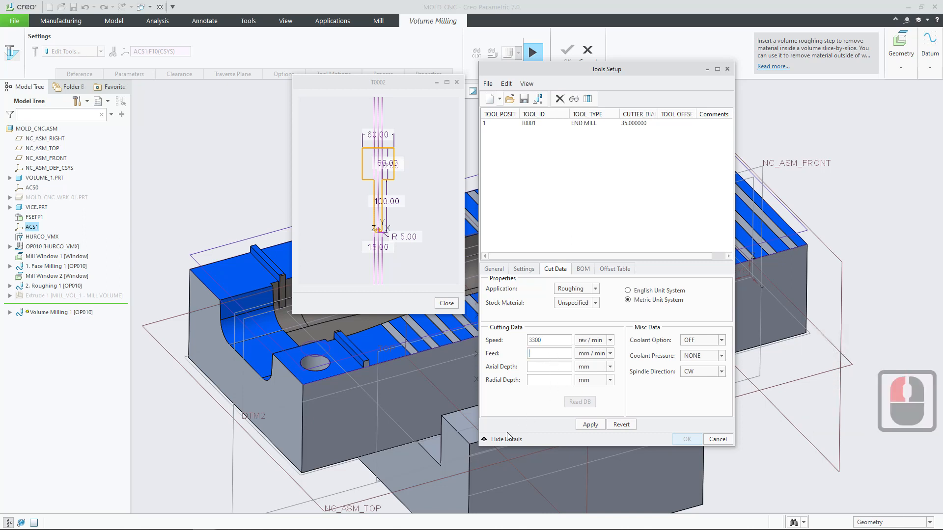
text(500)
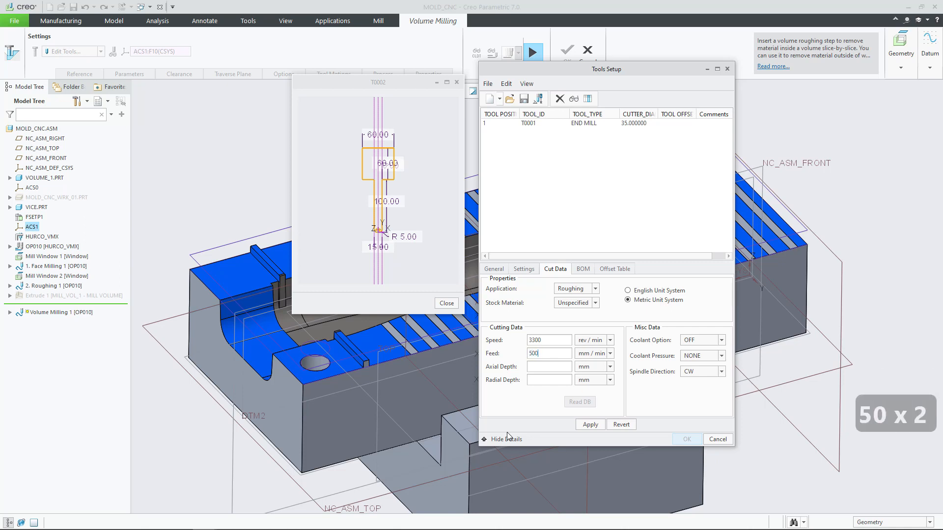
click(540, 368)
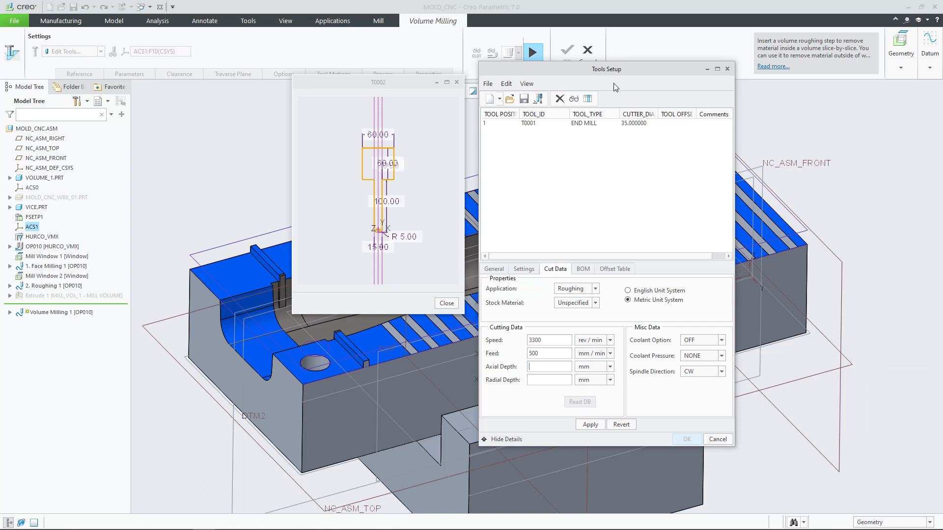
click(591, 425)
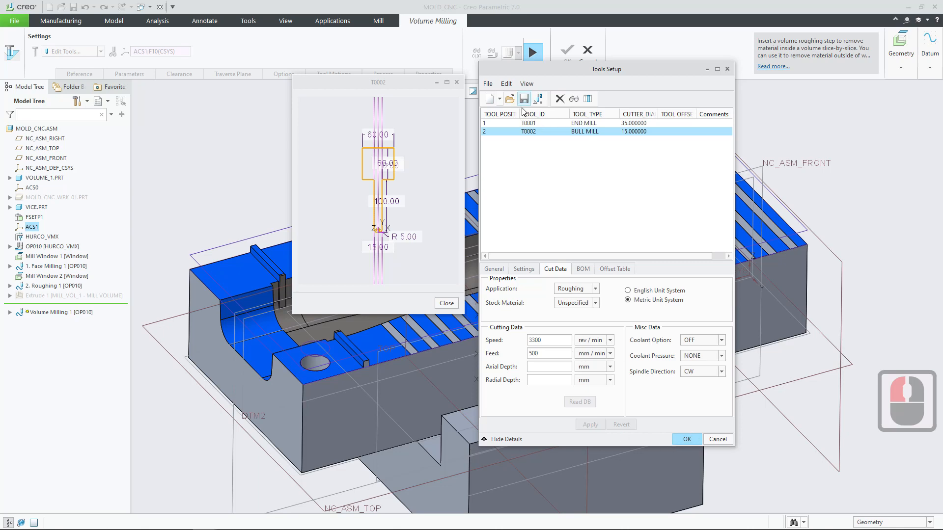
click(690, 440)
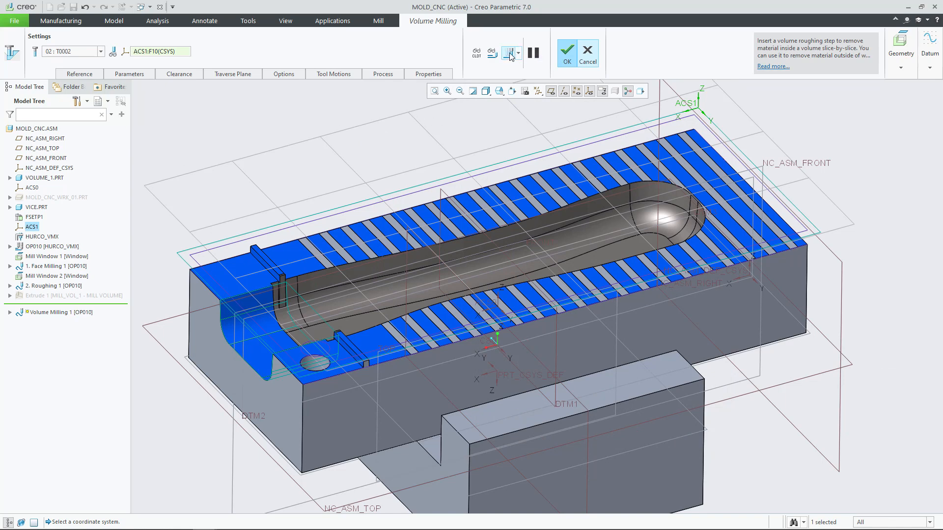
Play the tool path of the volume milling step at the channel opening
shift+middle_drag(291, 272, 334, 266)
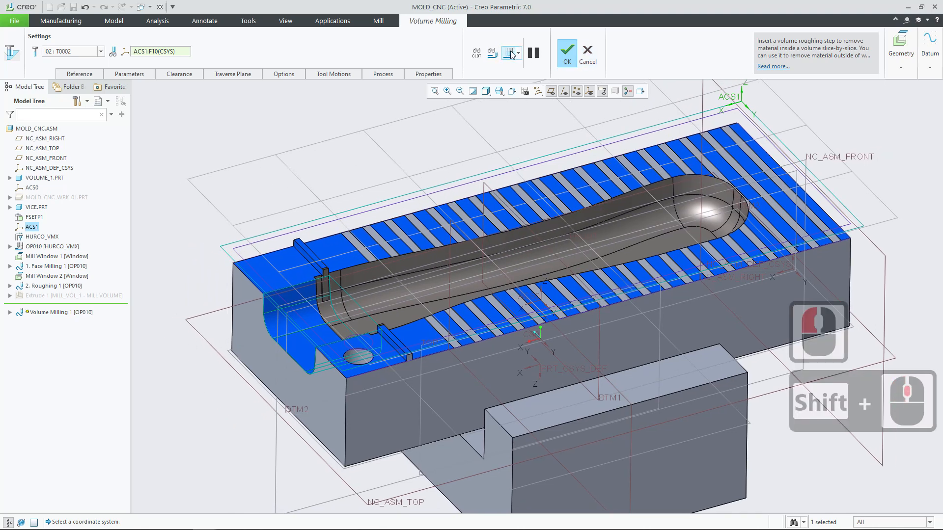
click(511, 54)
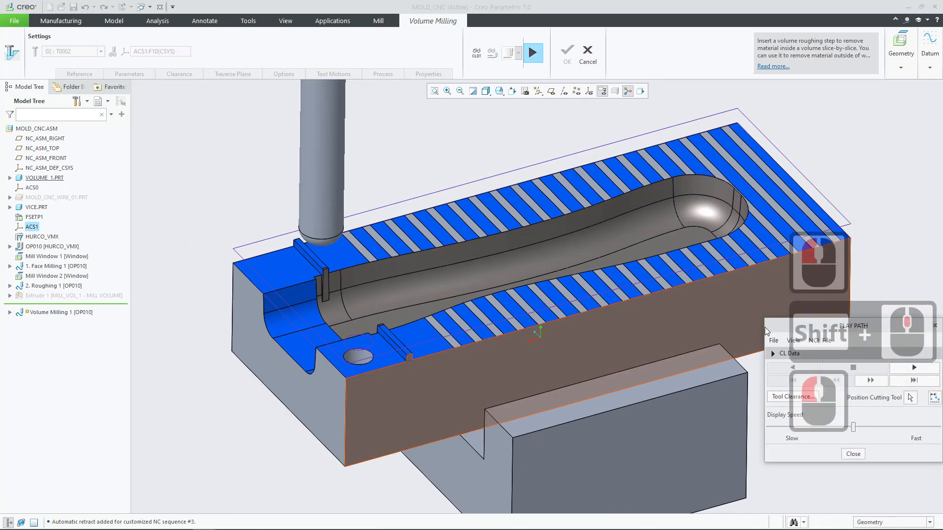
drag(786, 328, 529, 126)
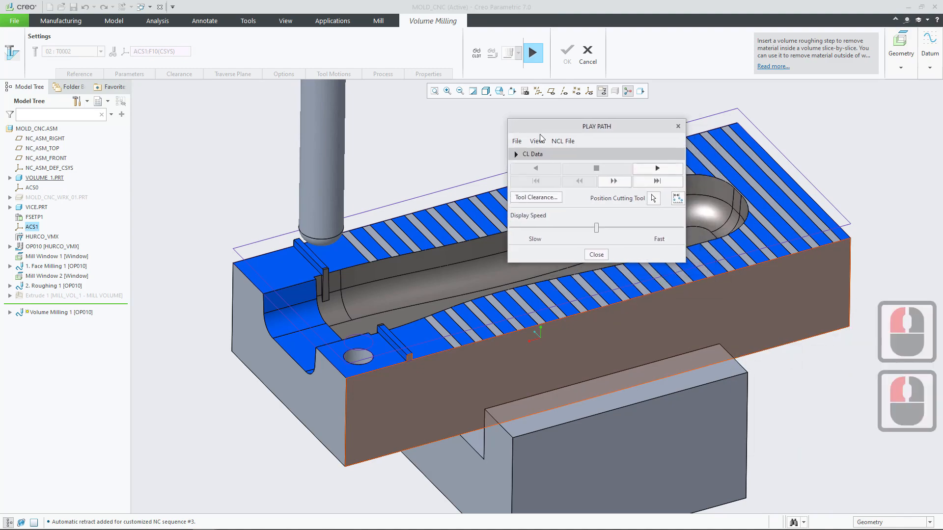
click(661, 169)
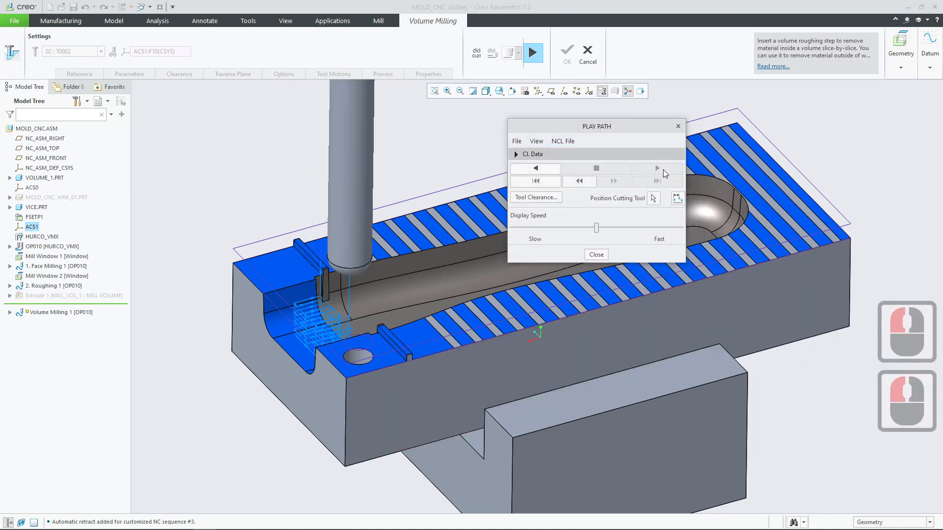
Replay the channel opening's tool path from the start at the slowest display speed, and accept the volume milling step
scroll(306, 318, up, 2)
scroll(306, 318, up, 1)
middle_drag(318, 311, 339, 297)
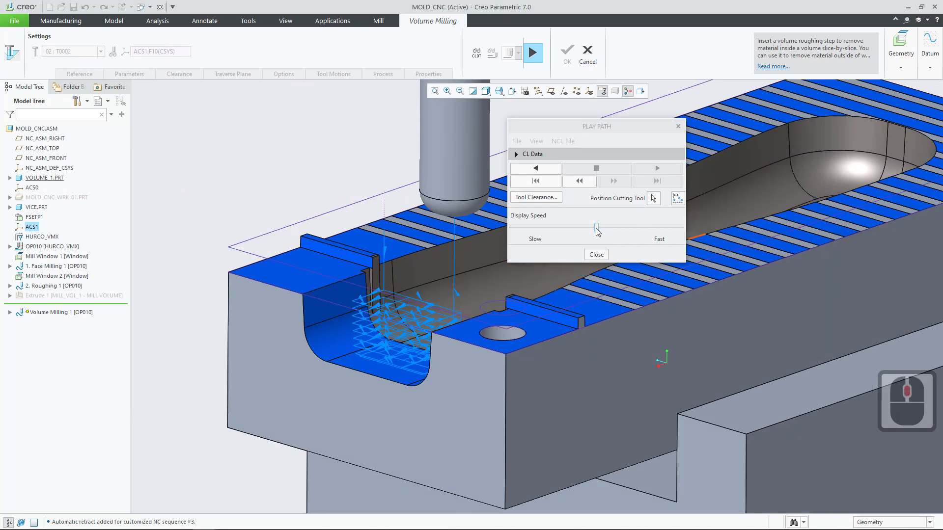
drag(596, 228, 513, 229)
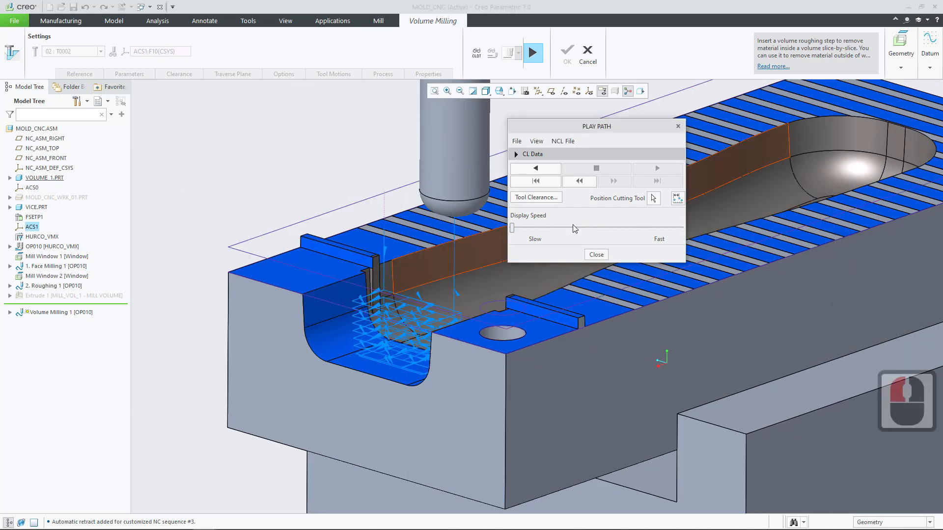
click(536, 180)
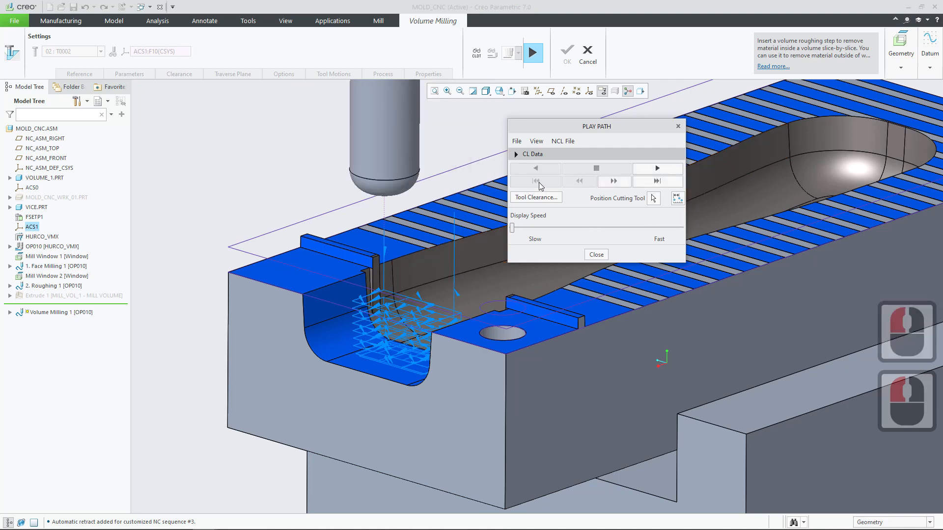
click(658, 168)
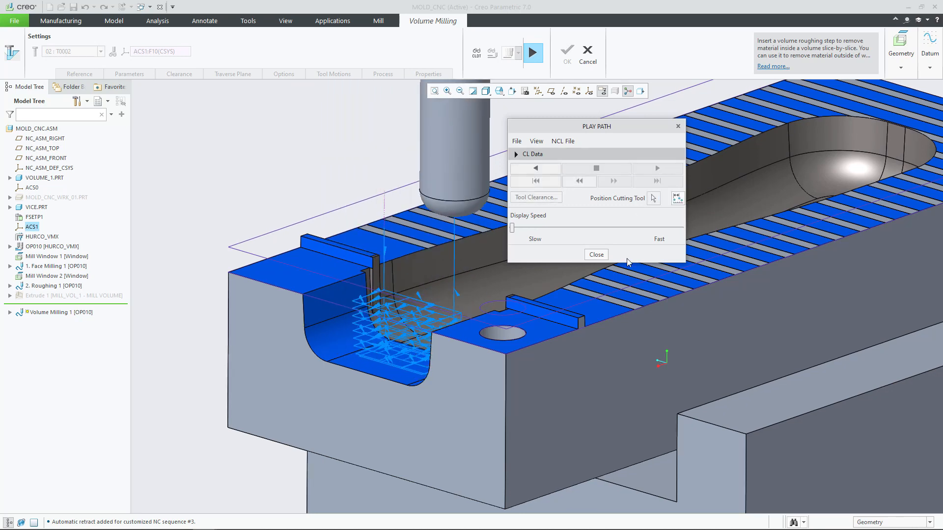
click(596, 255)
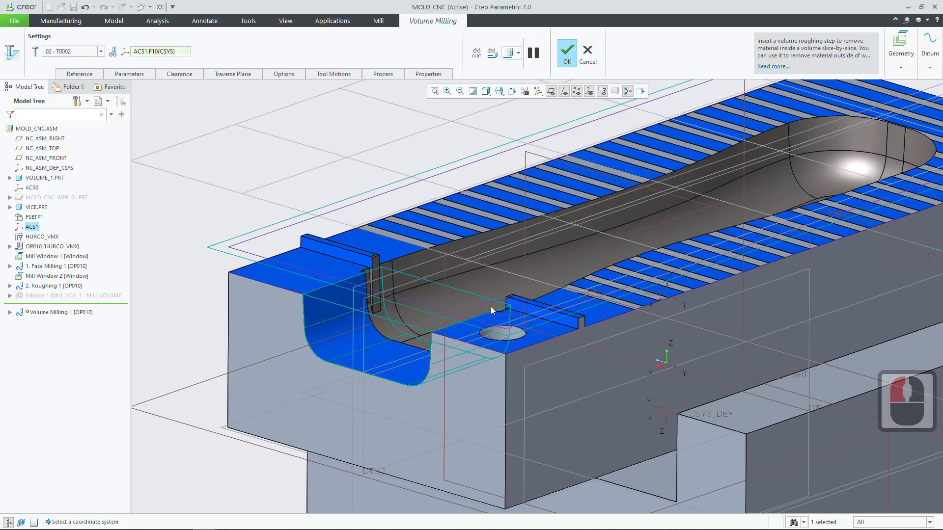
click(569, 50)
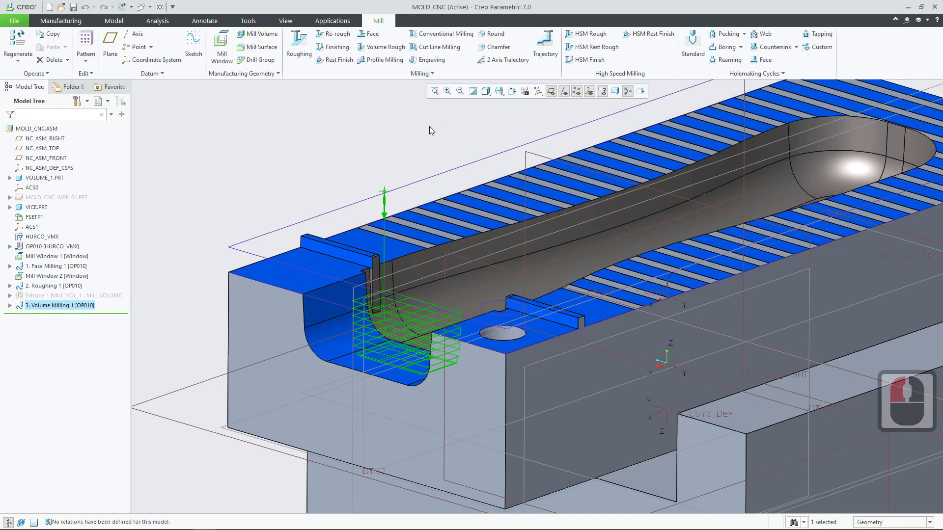
Turn off the tool path display of the Volume Milling 1 step and turn it back on
click(270, 141)
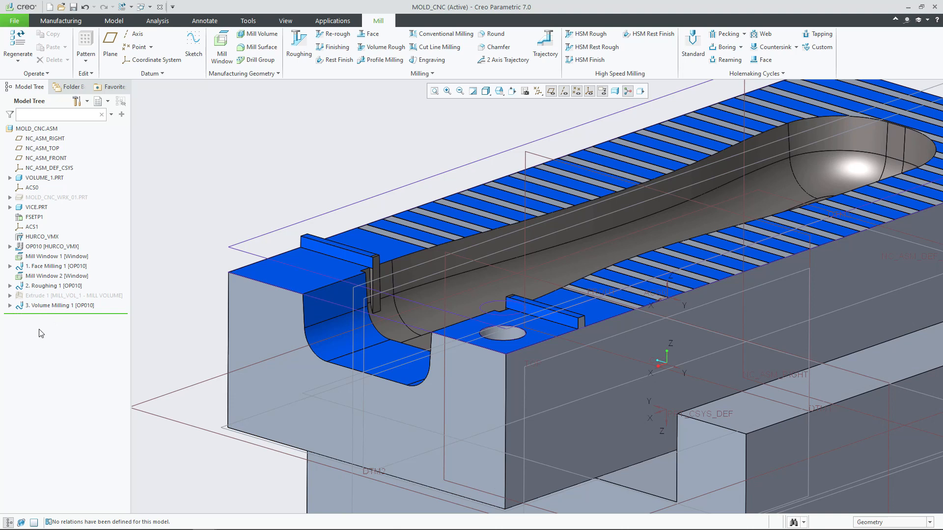
right_click(58, 308)
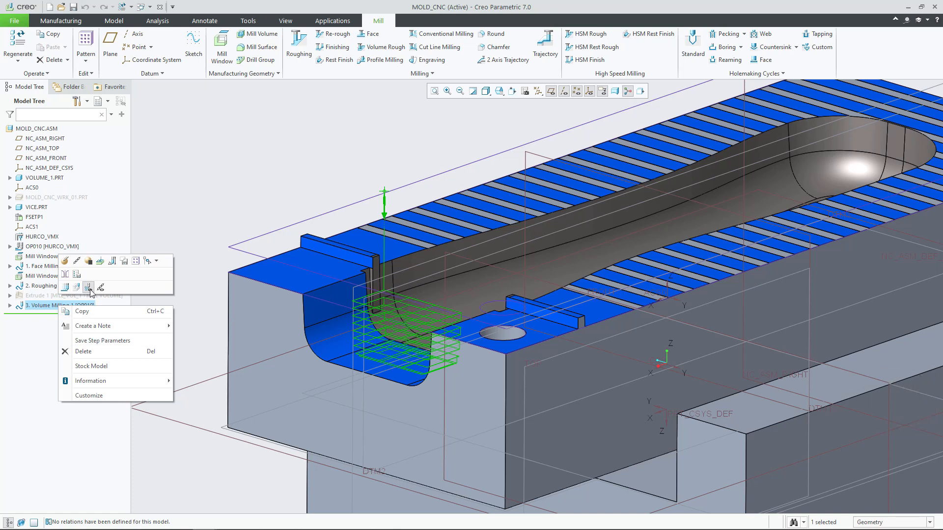
click(89, 288)
click(90, 289)
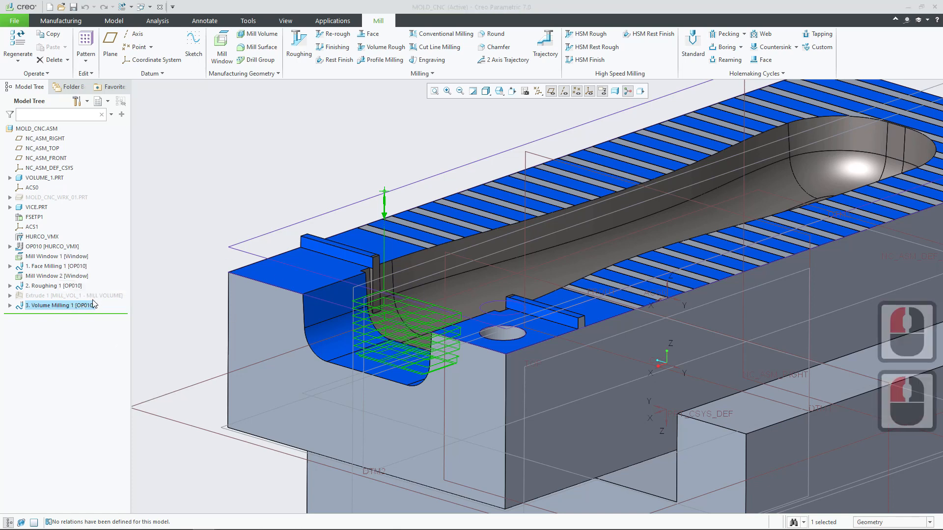
click(50, 345)
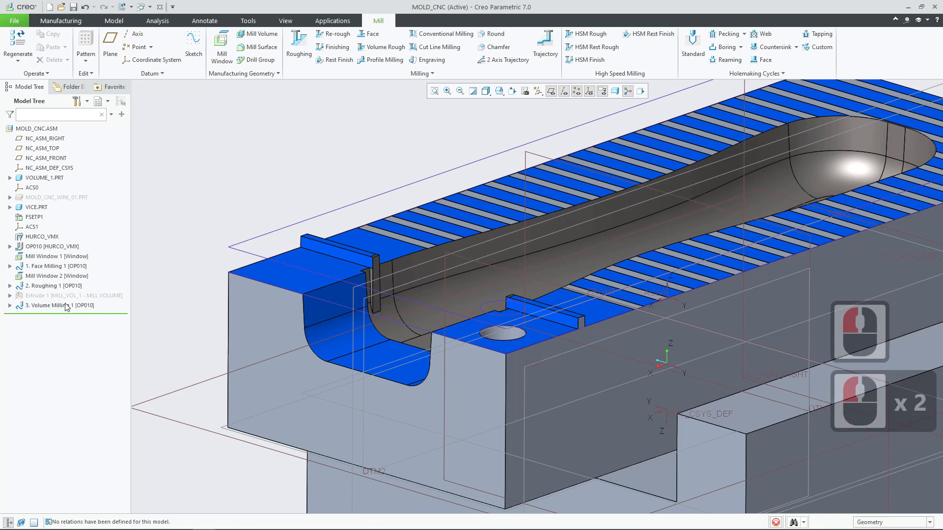
right_click(67, 306)
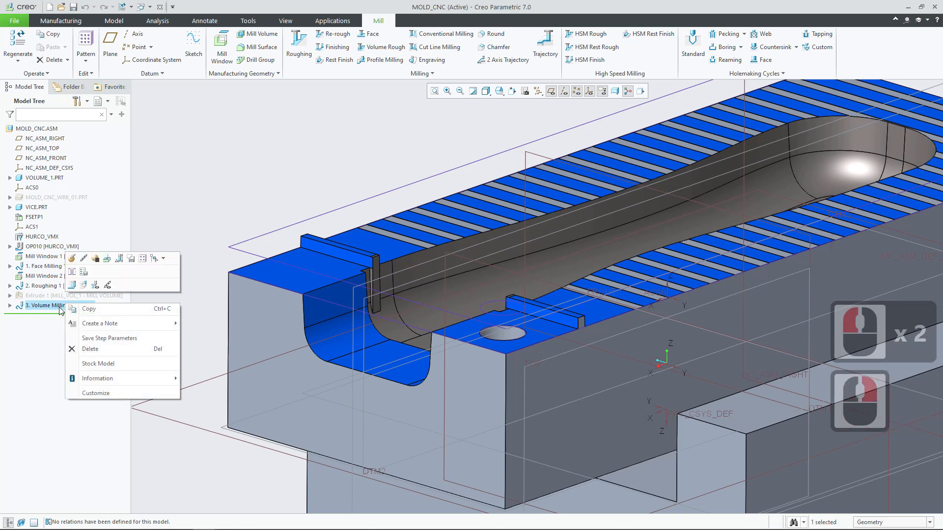
double_click(96, 288)
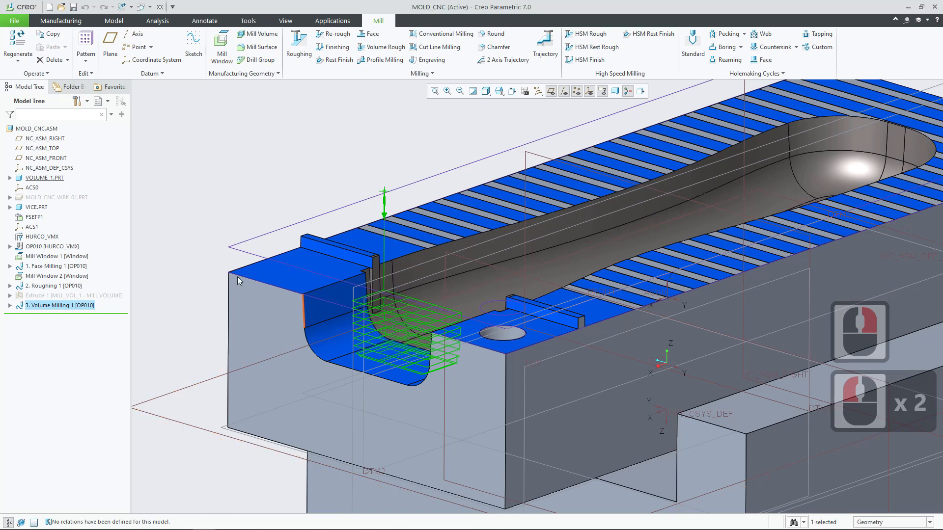
click(252, 208)
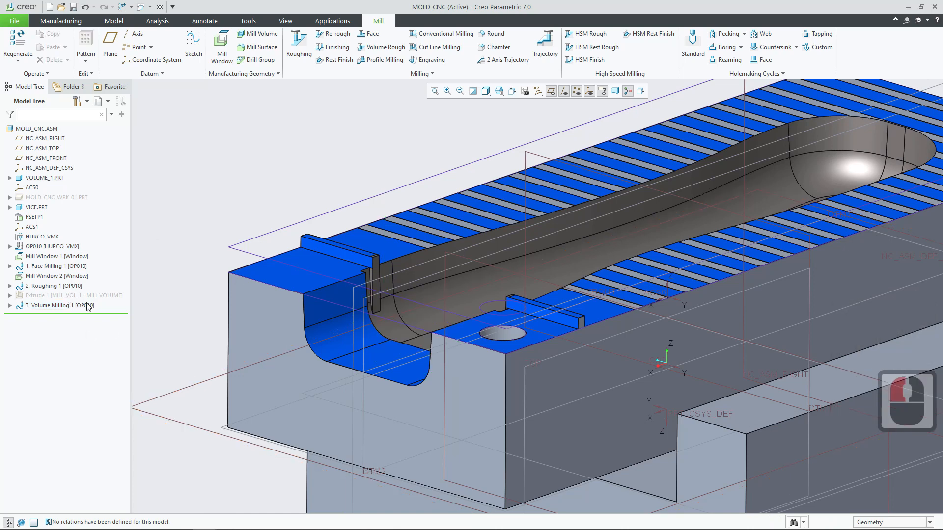
Highlight the tool paths of the face milling, roughing and volume milling steps in turn, and view the OP010 operation's commands
click(49, 267)
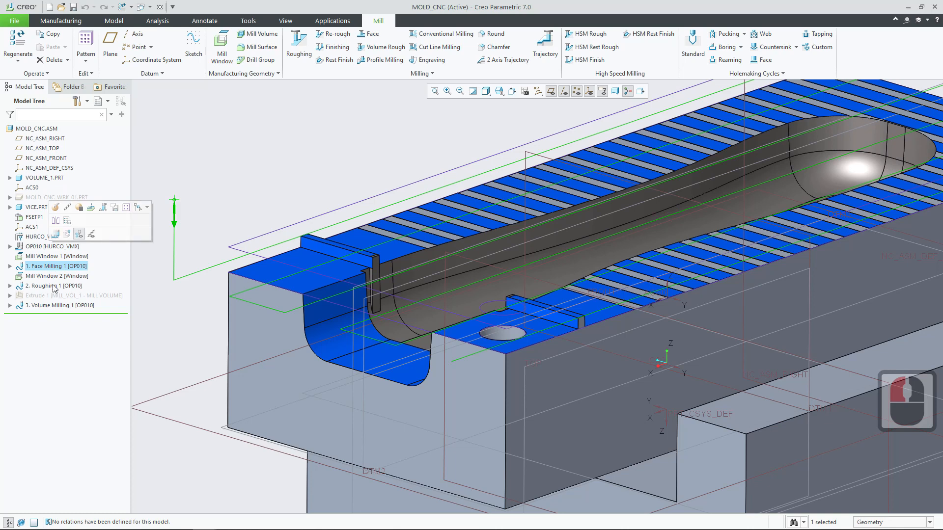
click(54, 287)
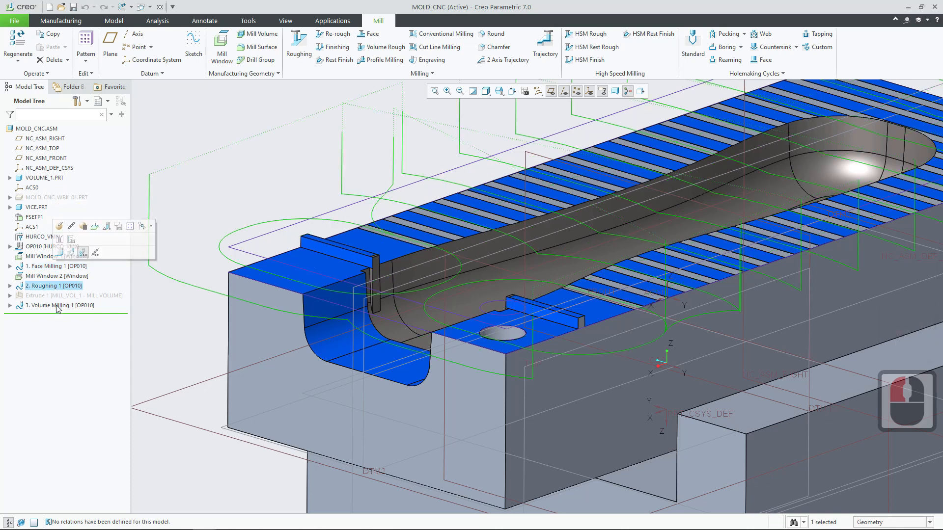
click(58, 306)
click(200, 199)
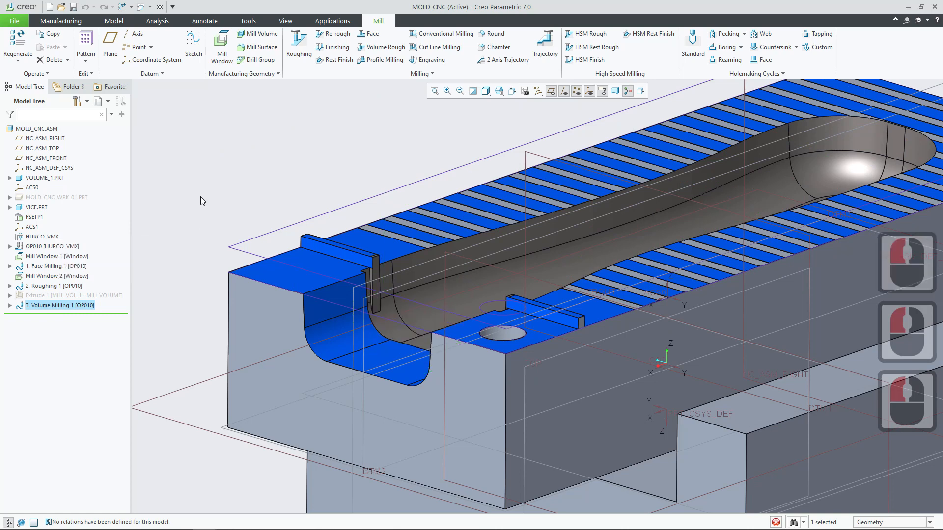
right_click(34, 248)
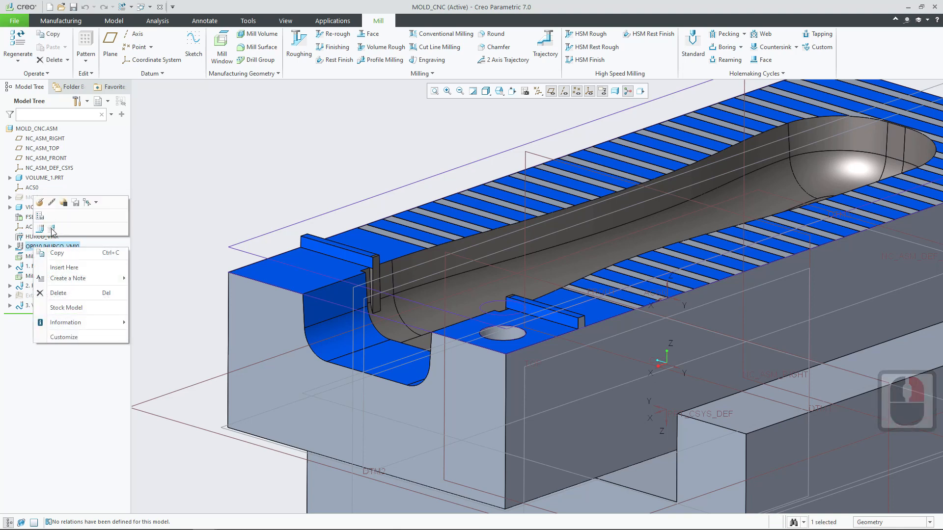
click(195, 197)
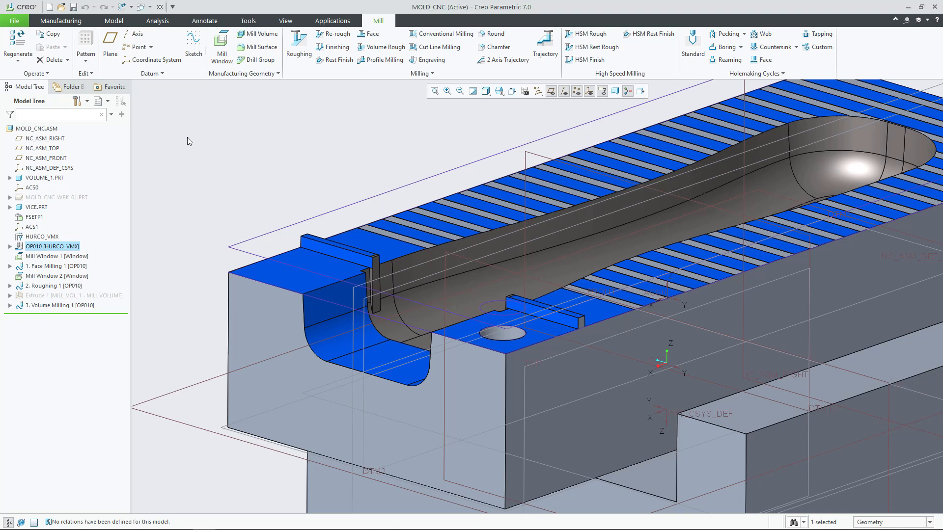
Show the hidden workpiece MOLD_CNC_WRK_01.PRT in the assembly
click(55, 198)
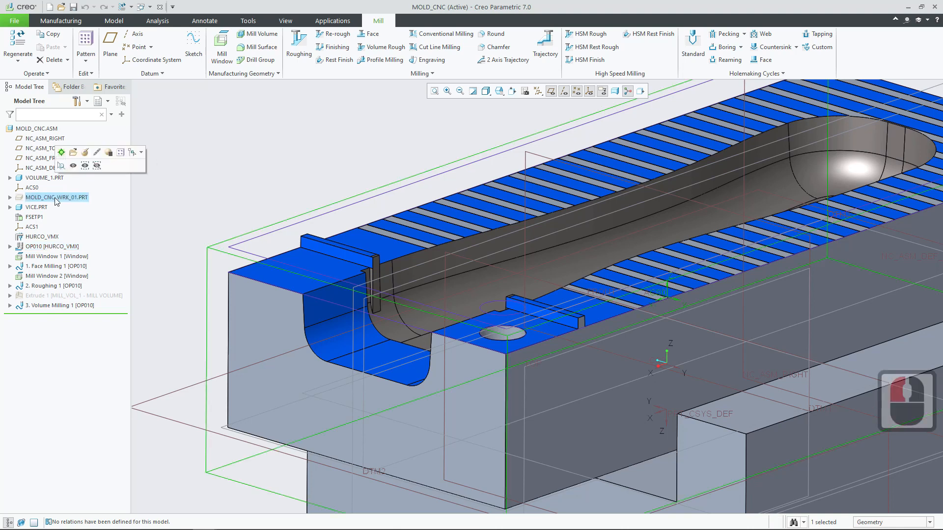
click(73, 166)
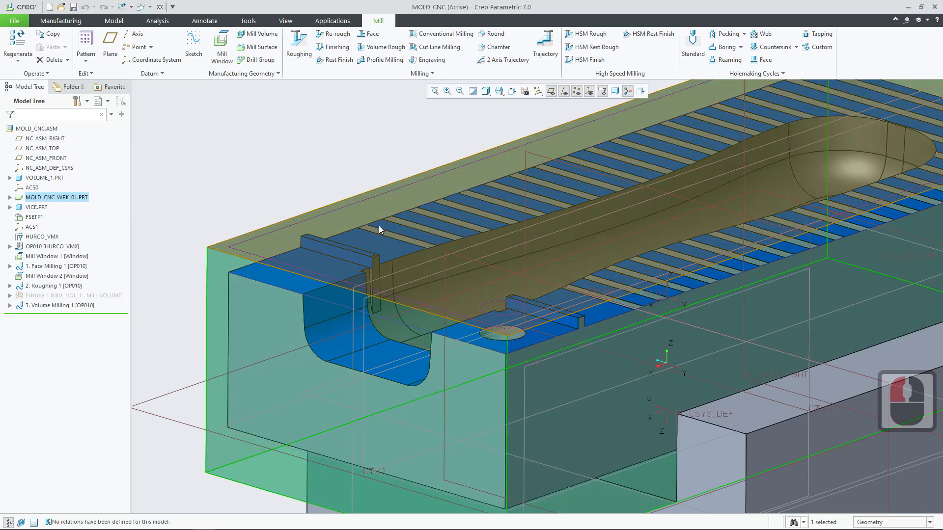
scroll(284, 237, down, 3)
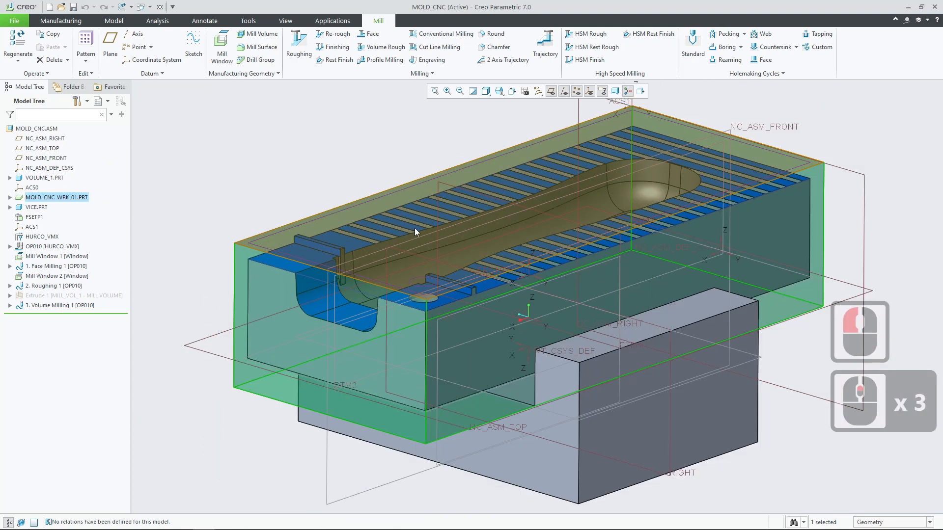
Start the material removal simulation of operation OP010 and open its simulation player
middle_drag(415, 231, 397, 292)
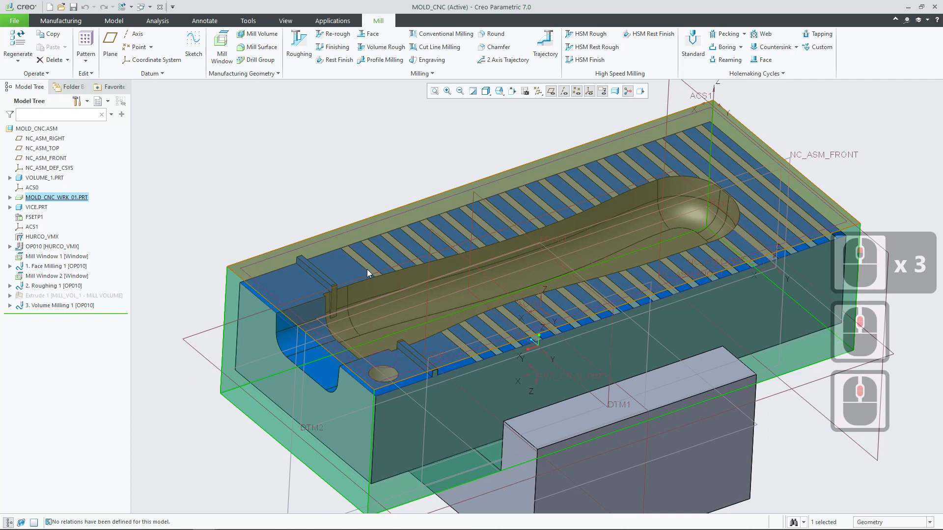
click(309, 178)
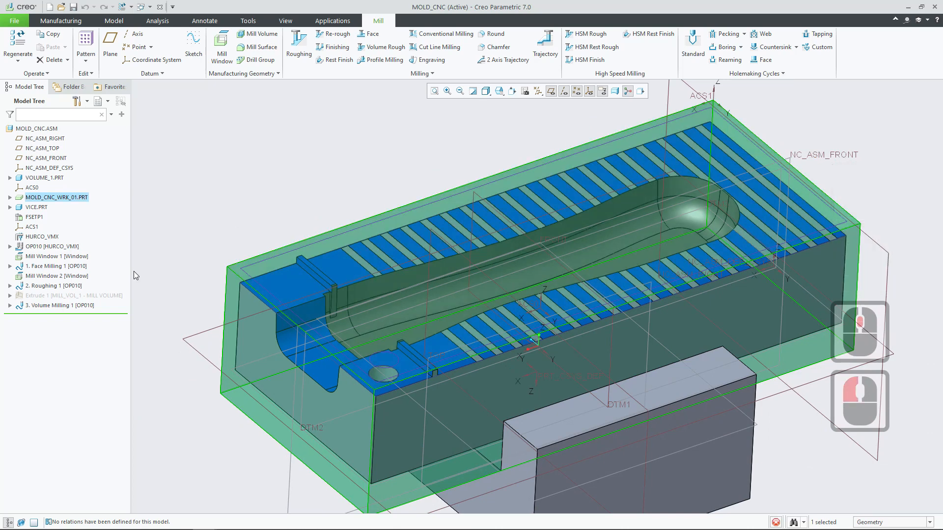
click(34, 247)
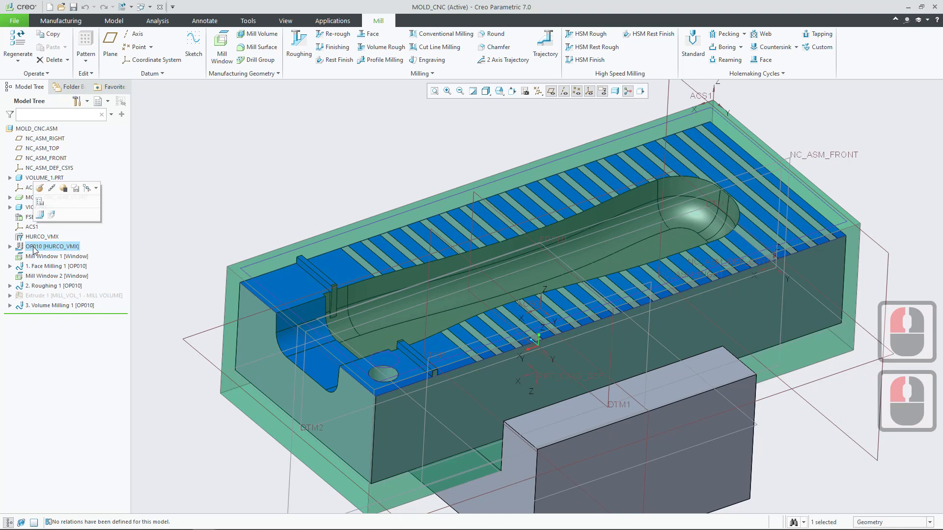
click(55, 218)
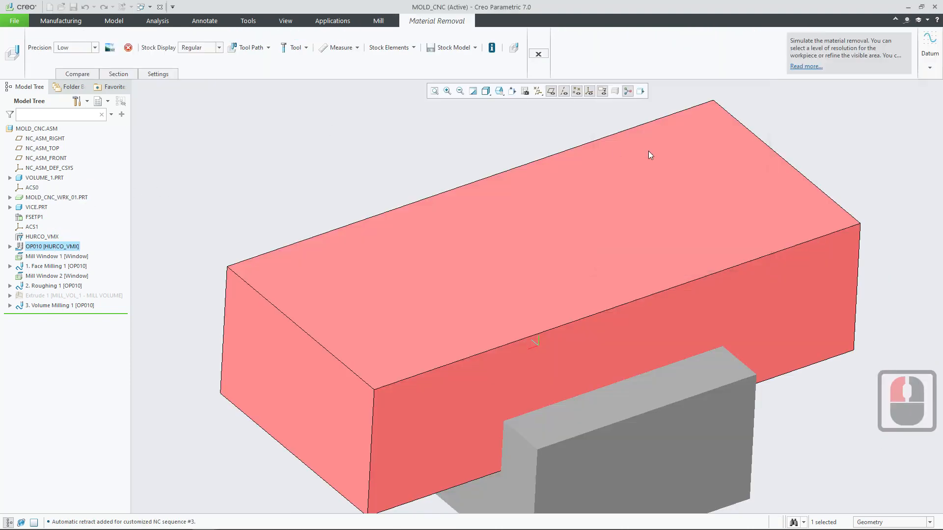
click(514, 53)
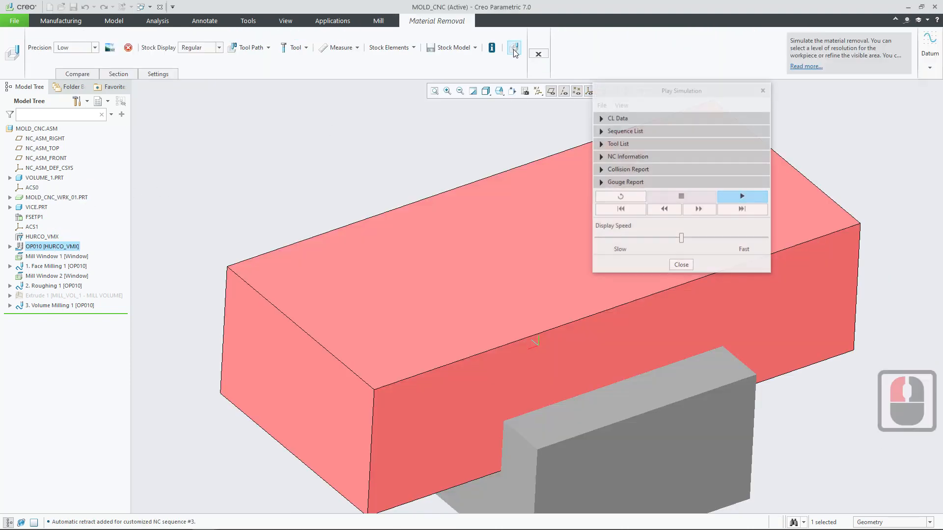
drag(617, 96, 690, 131)
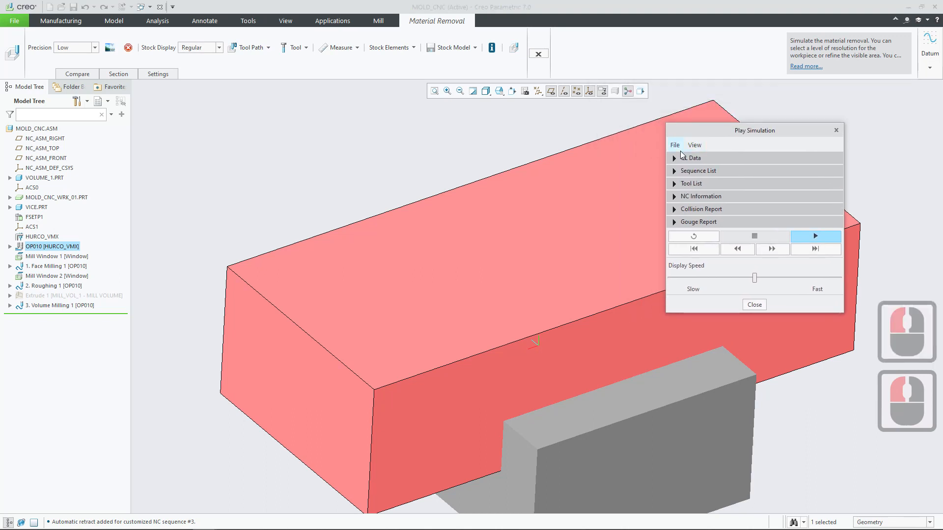
Set the simulation to stop at each sequence
shift+middle_drag(501, 240, 475, 248)
scroll(437, 258, down, 2)
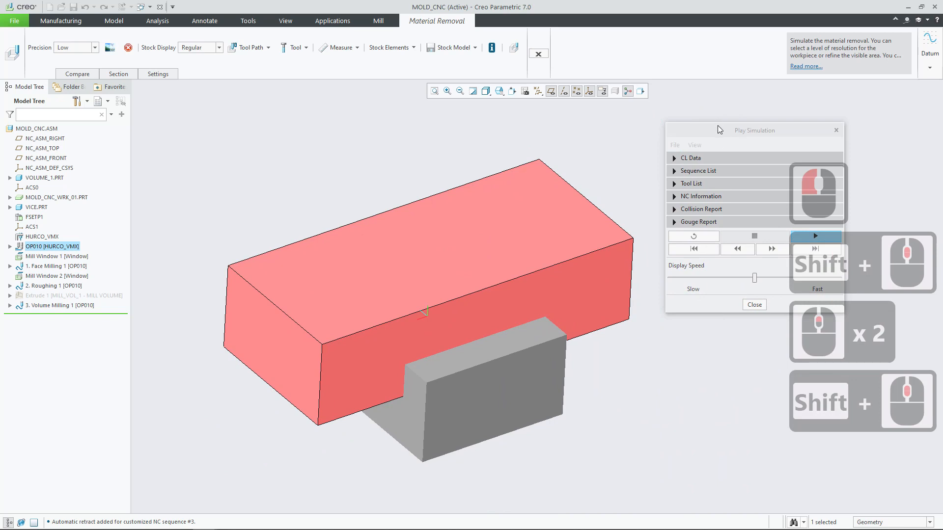
drag(707, 131, 685, 134)
click(672, 148)
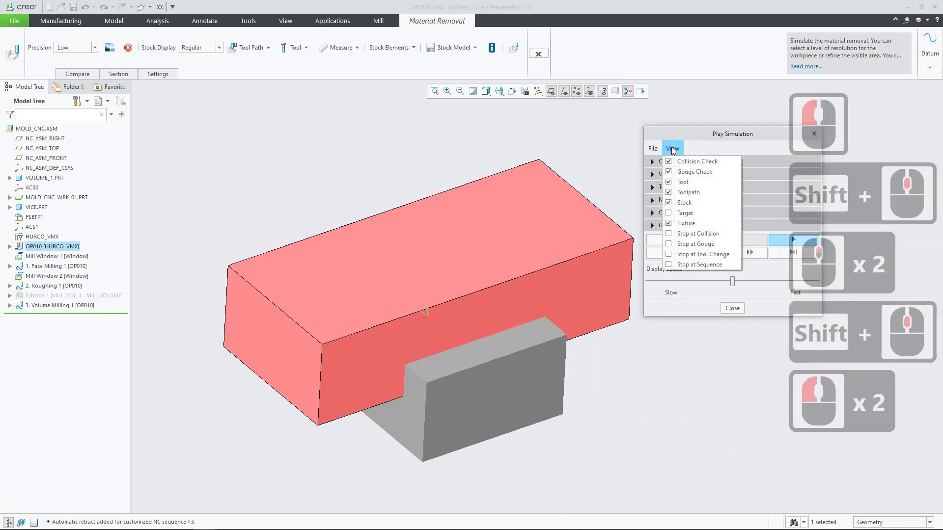
click(669, 264)
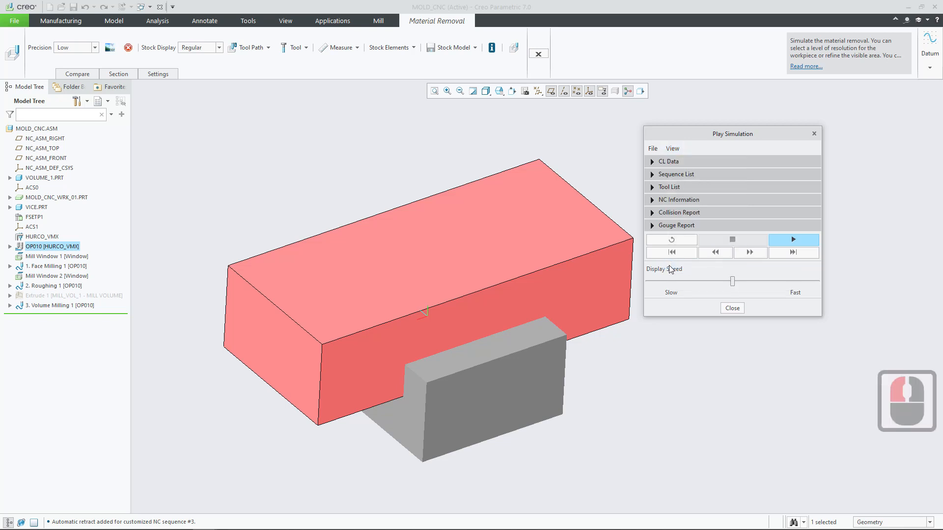
click(677, 148)
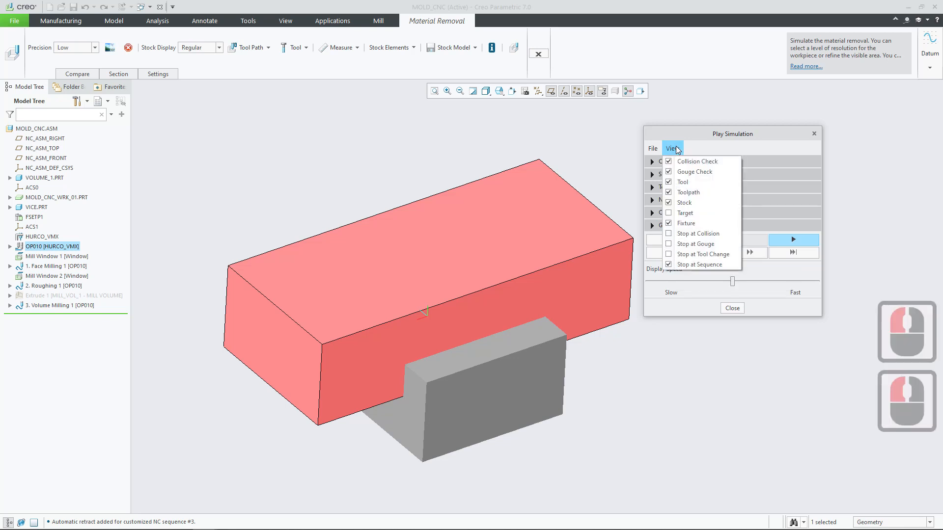
click(682, 132)
shift+middle_drag(506, 316, 466, 302)
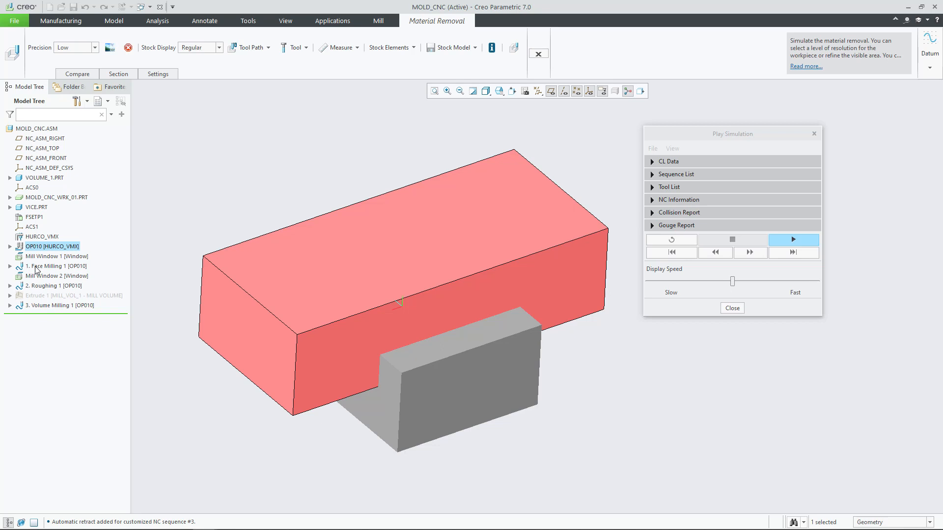
View the settings for comparing the stock with the target part
click(86, 75)
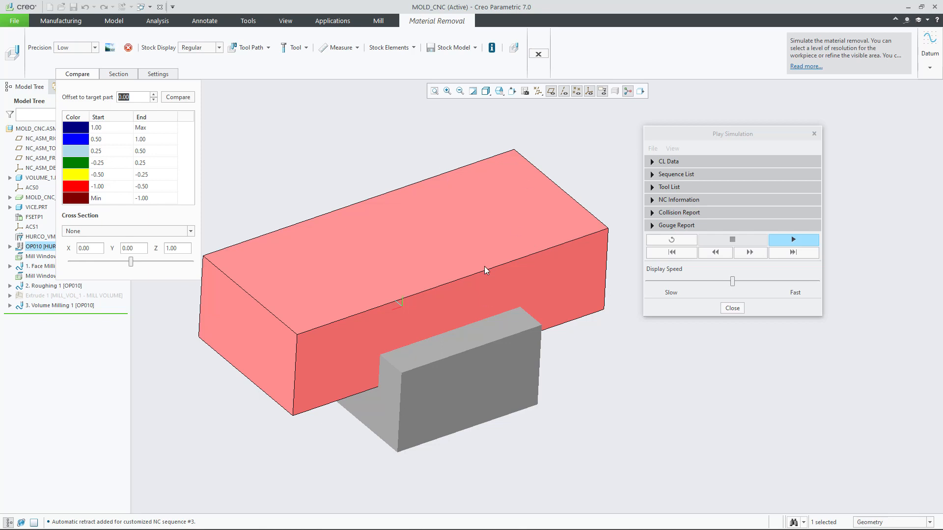
click(371, 69)
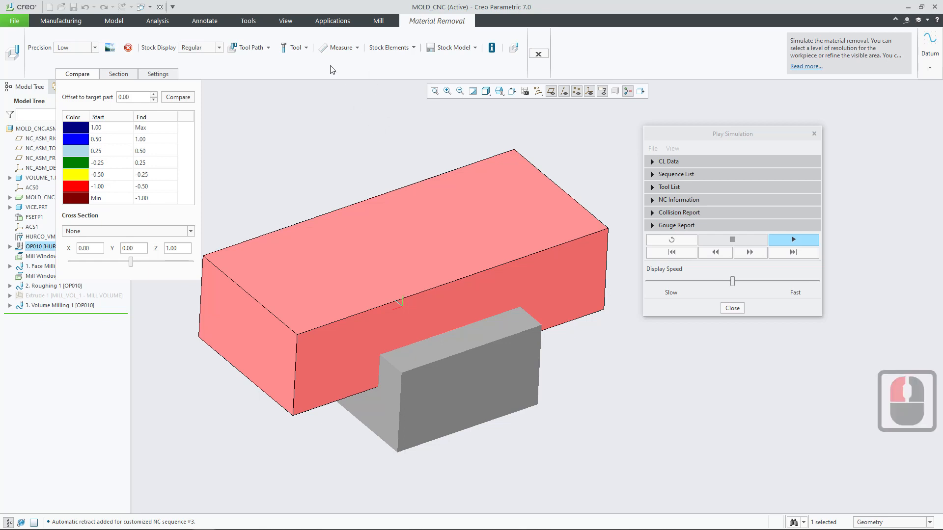
click(166, 86)
click(79, 75)
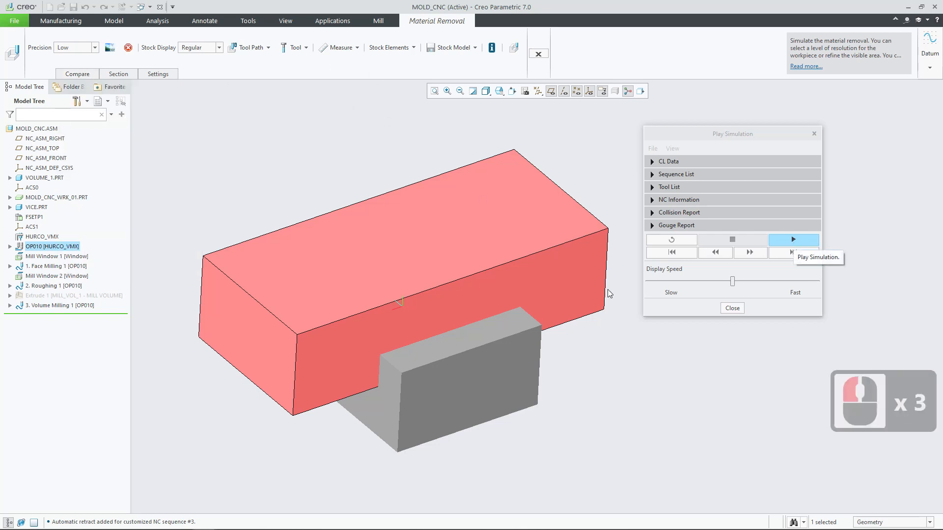
Highlight the roughing and volume milling steps in turn, and turn the Stop at Sequence option off and back on
click(49, 288)
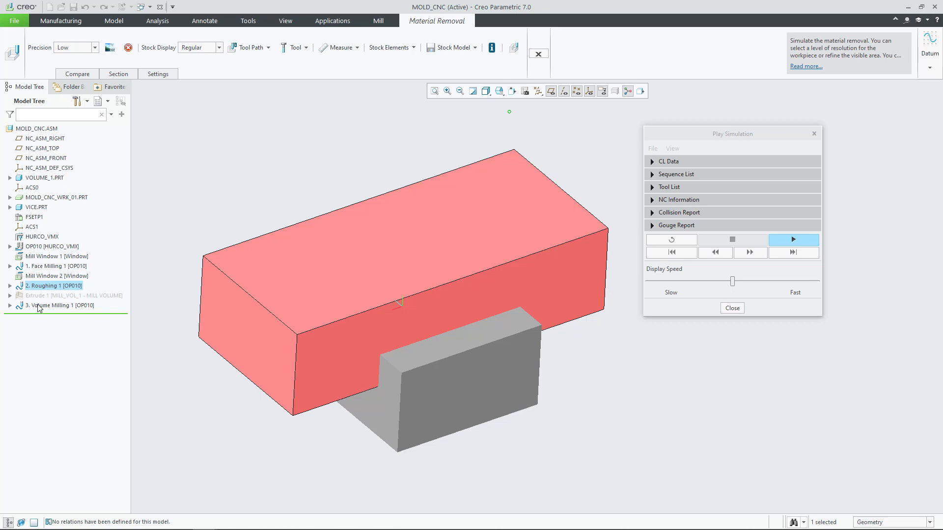
click(38, 305)
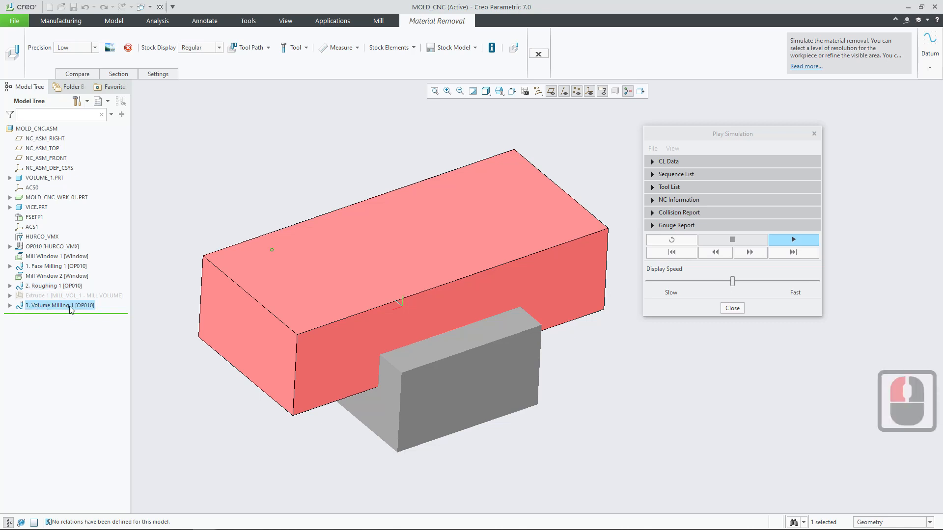
click(671, 149)
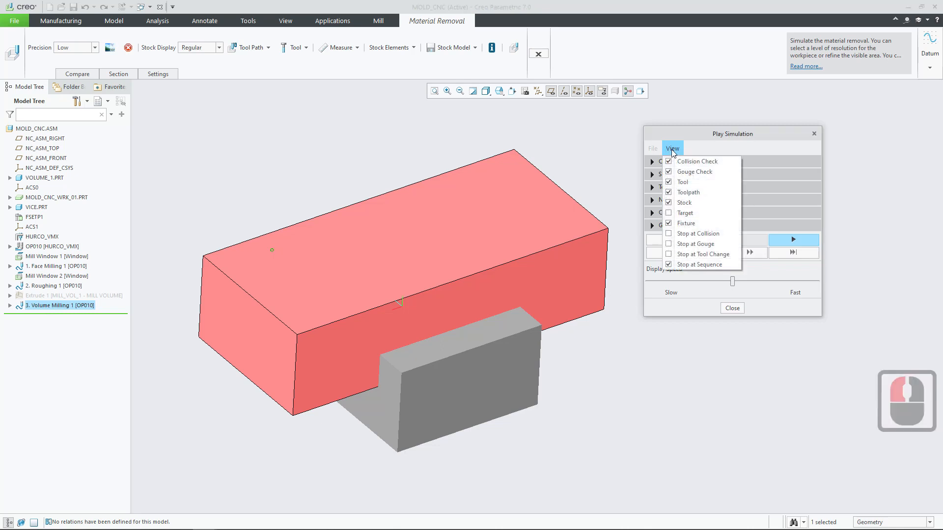
click(671, 265)
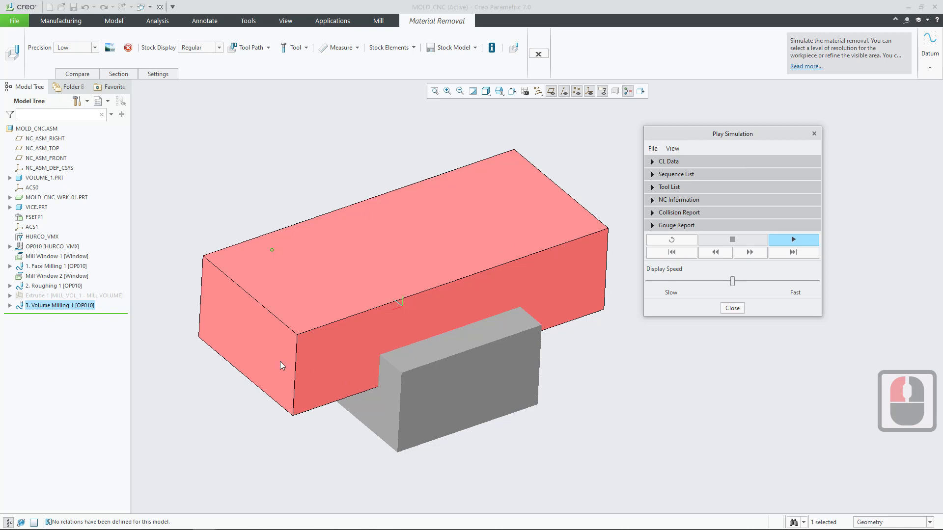
click(674, 149)
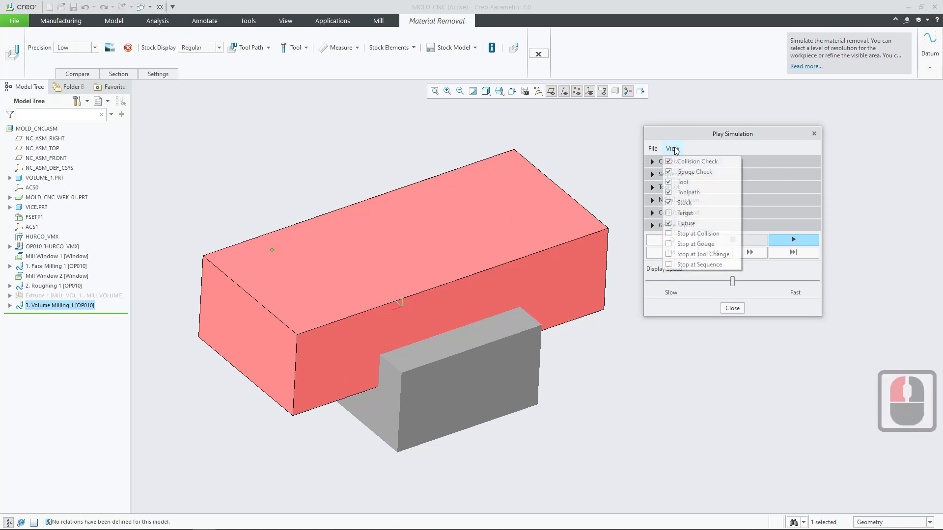
click(671, 265)
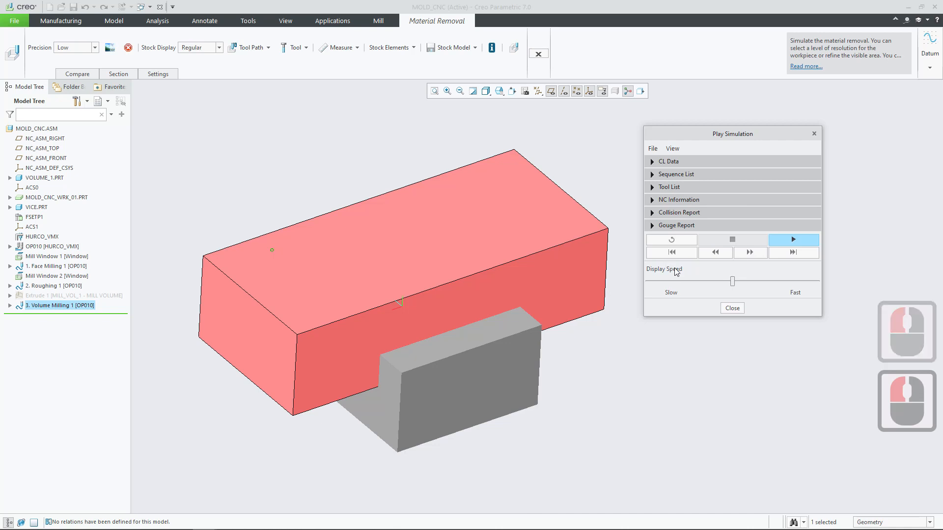
Start playing the simulation and compare the uncut stock with the target part
click(795, 241)
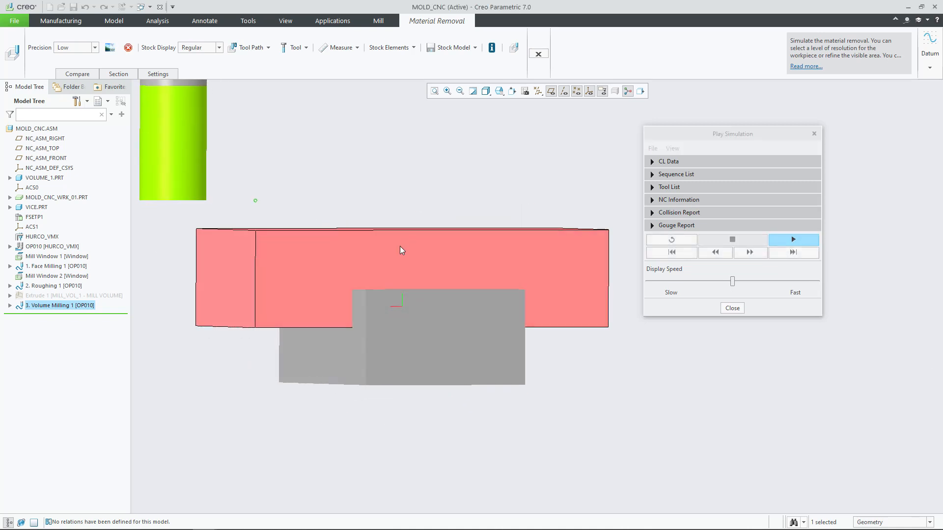
middle_drag(402, 250, 390, 278)
click(81, 74)
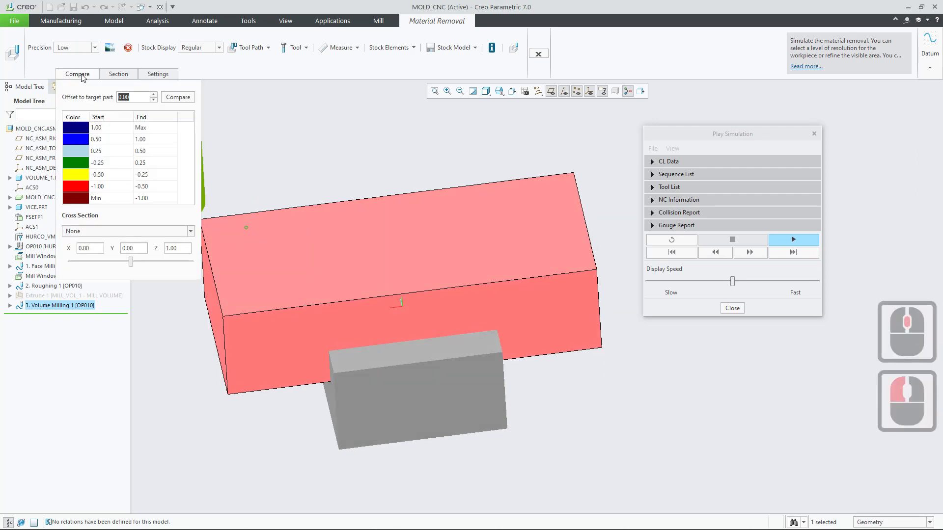
click(181, 98)
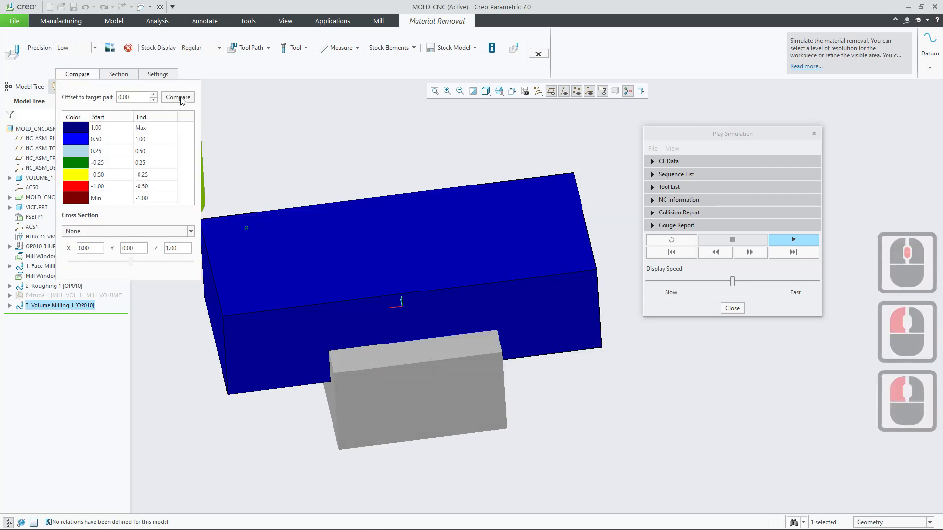
click(108, 94)
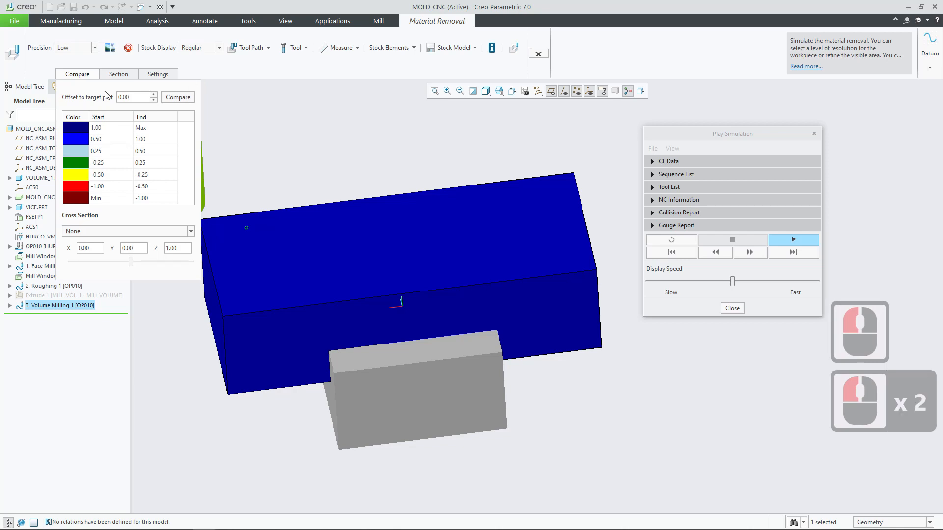
click(78, 75)
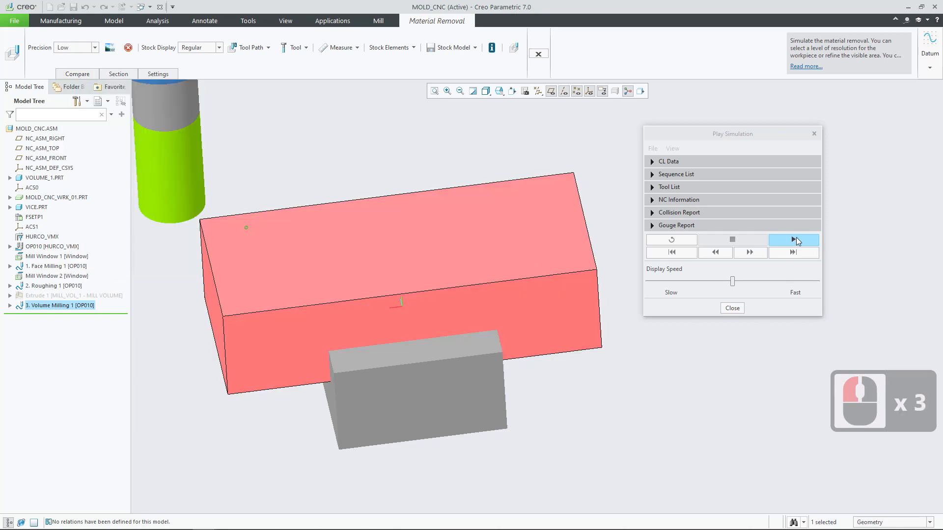
Play the face milling sequence and compare the faced stock with the target part
click(796, 241)
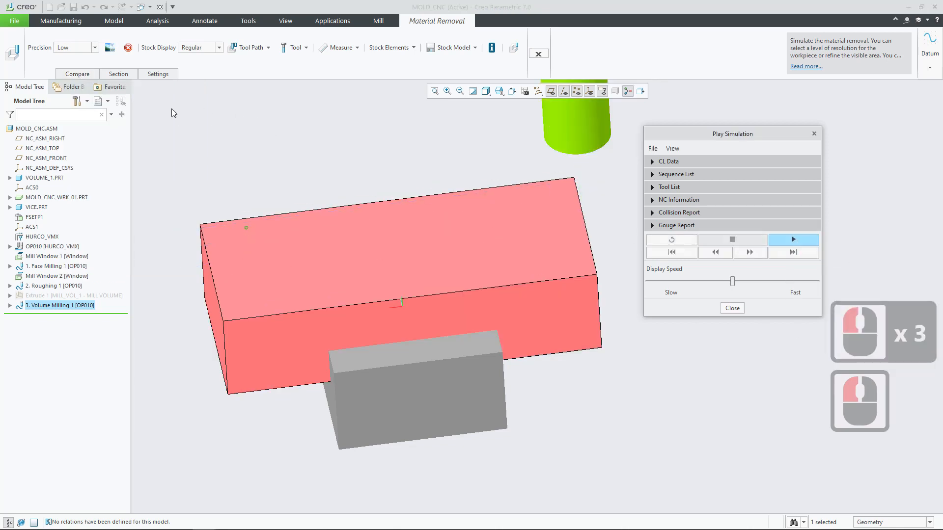
click(81, 73)
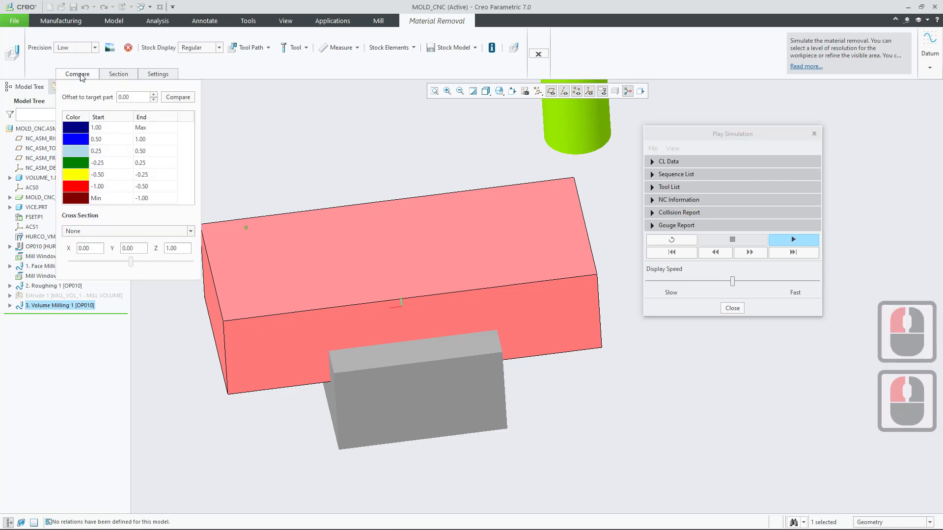
click(178, 97)
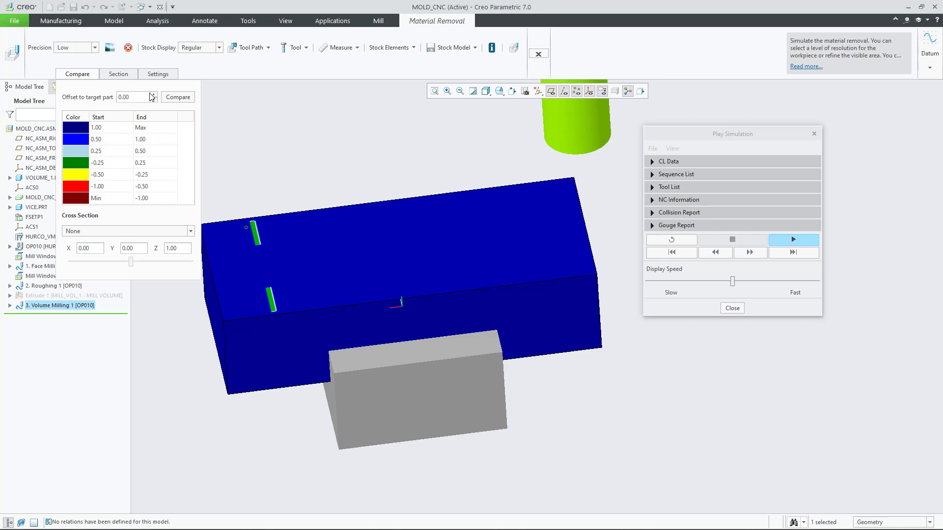
click(87, 73)
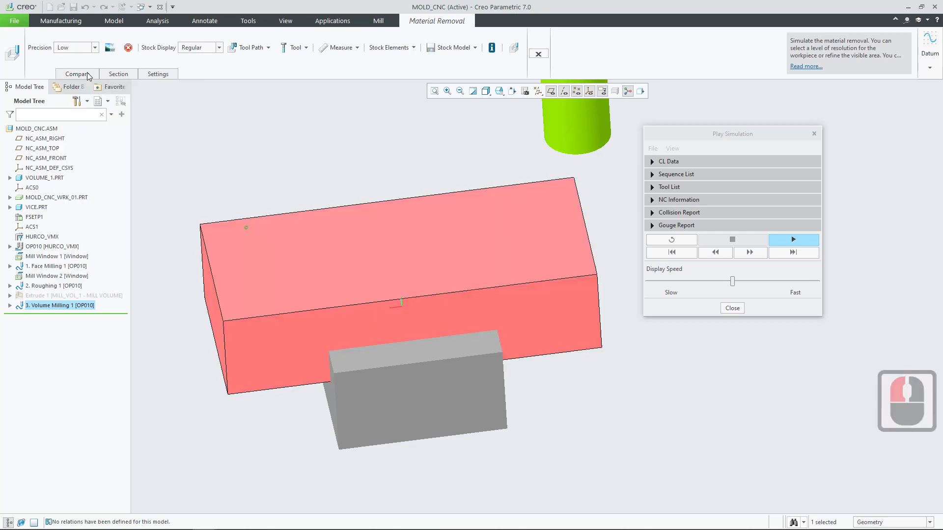
Play the roughing sequence, compare the roughed stock with the target part, and end the comparison display
click(792, 241)
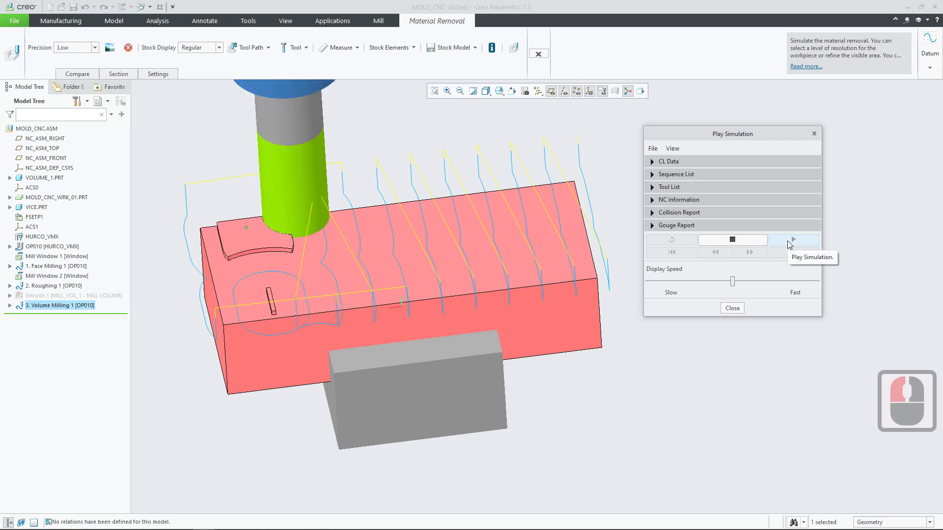
click(787, 241)
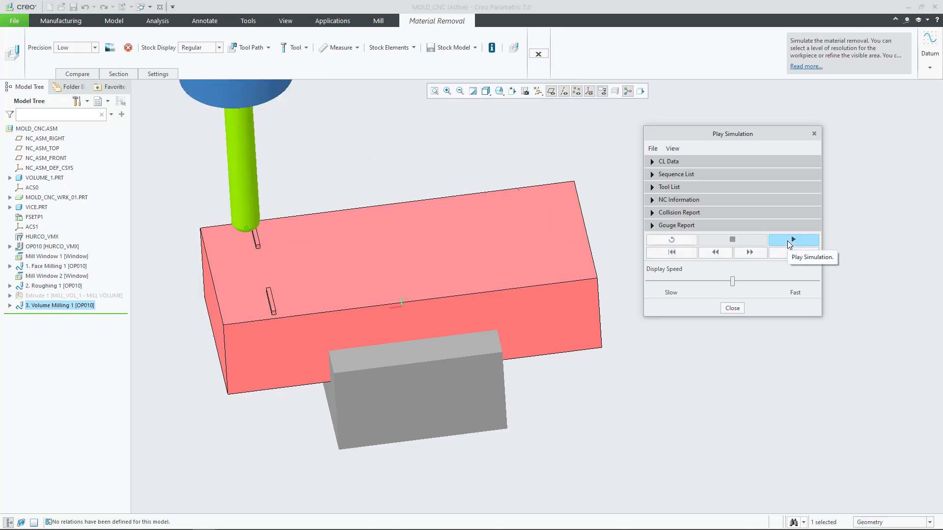
click(75, 75)
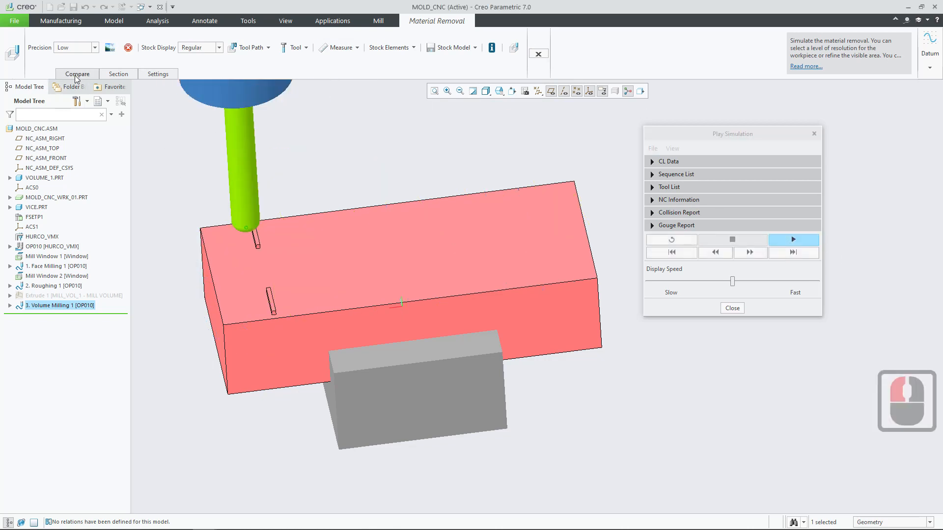
click(178, 97)
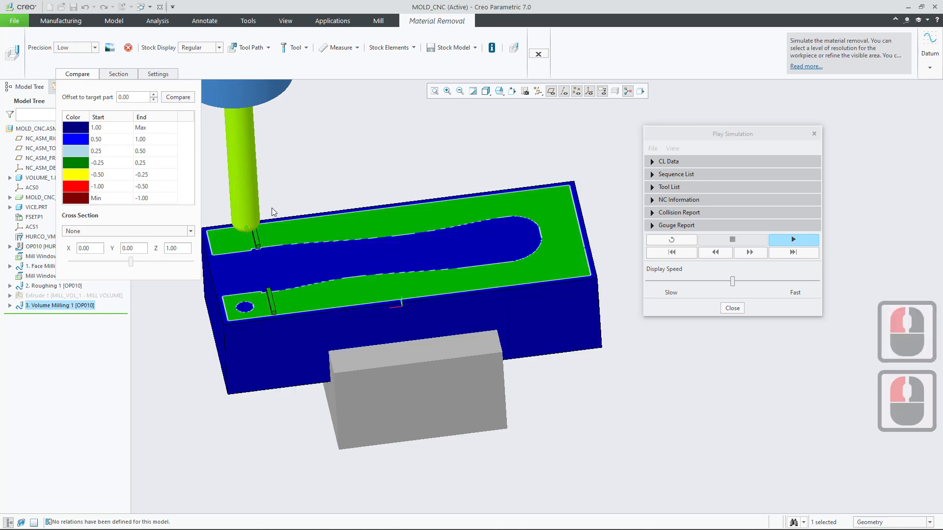
mouse_move(380, 264)
middle_down()
mouse_move(395, 254)
mouse_move(377, 258)
middle_up()
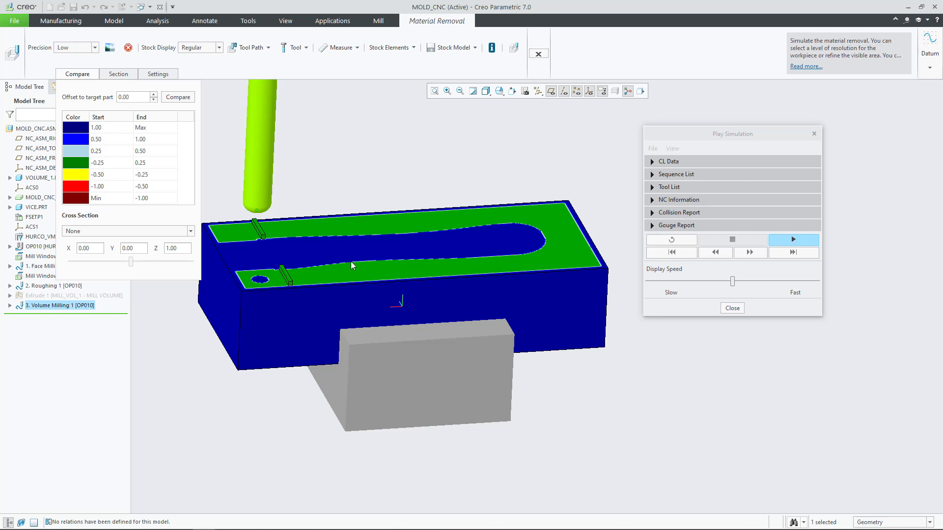
click(98, 76)
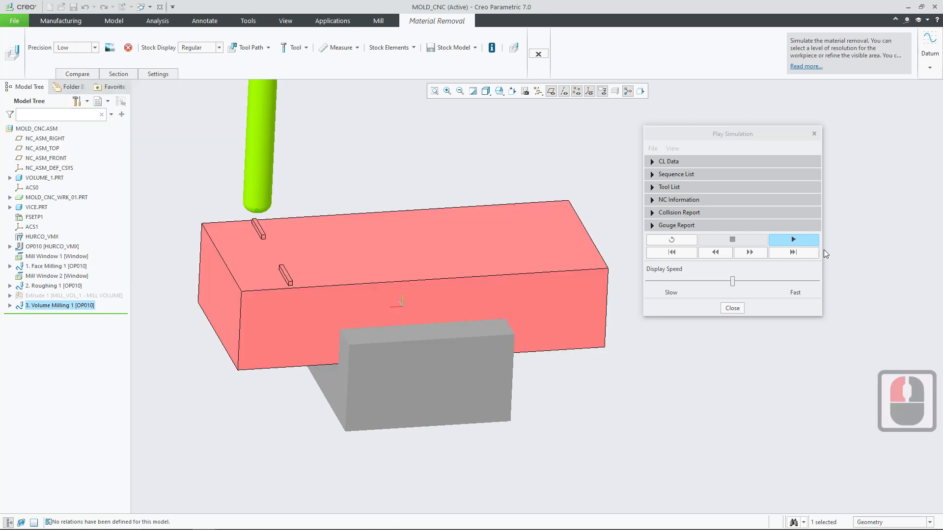
Play the volume milling sequence, compare the machined pocket with the target part, and close the material removal simulation
click(794, 240)
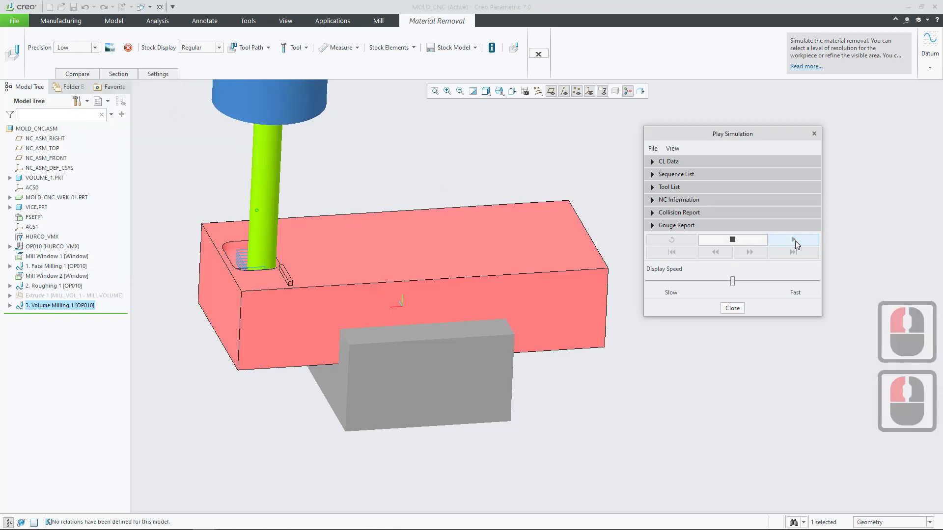
scroll(275, 292, down, 4)
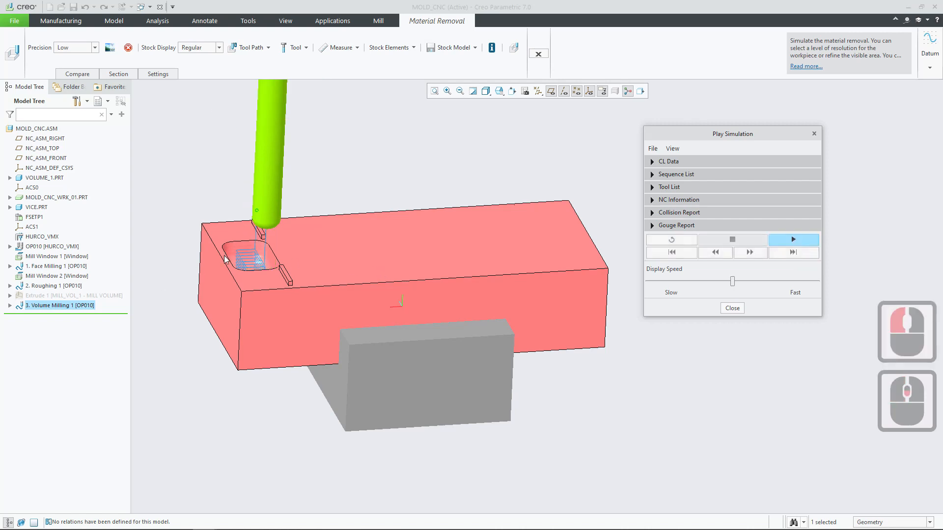
scroll(269, 293, down, 1)
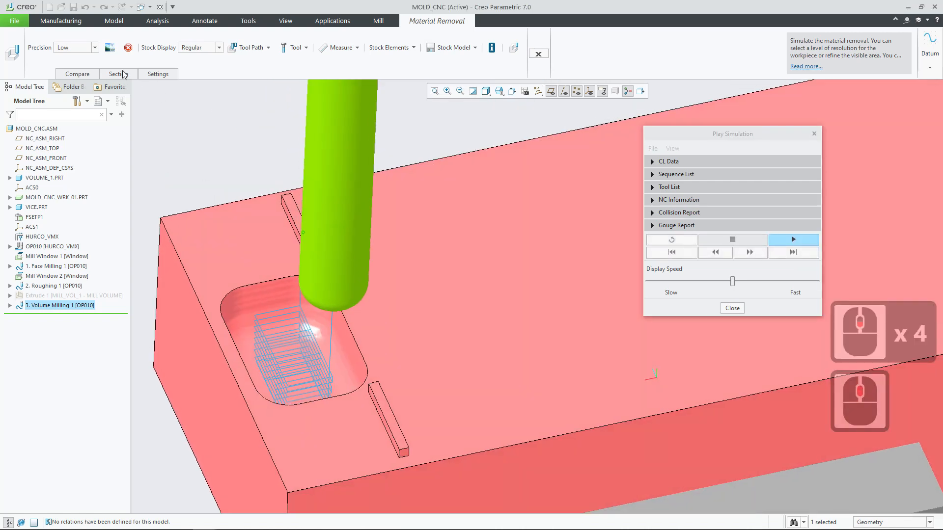
click(78, 74)
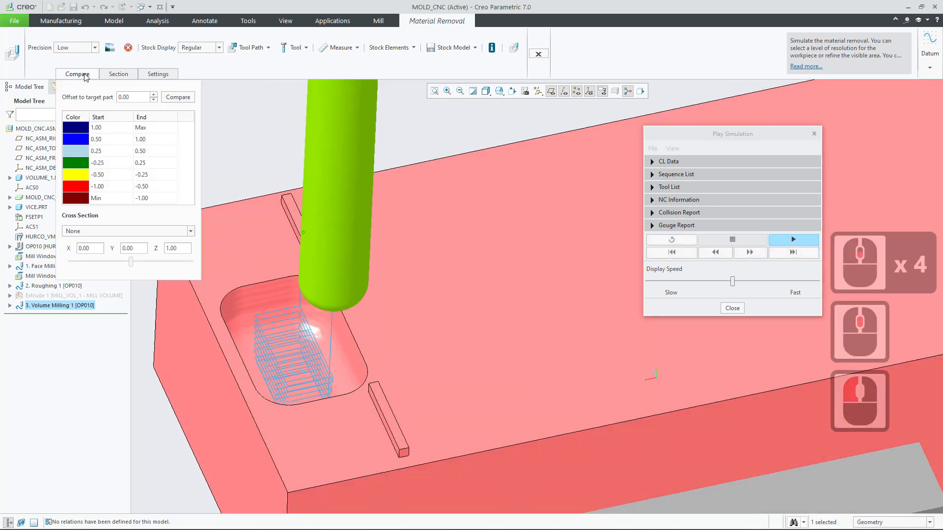
click(176, 96)
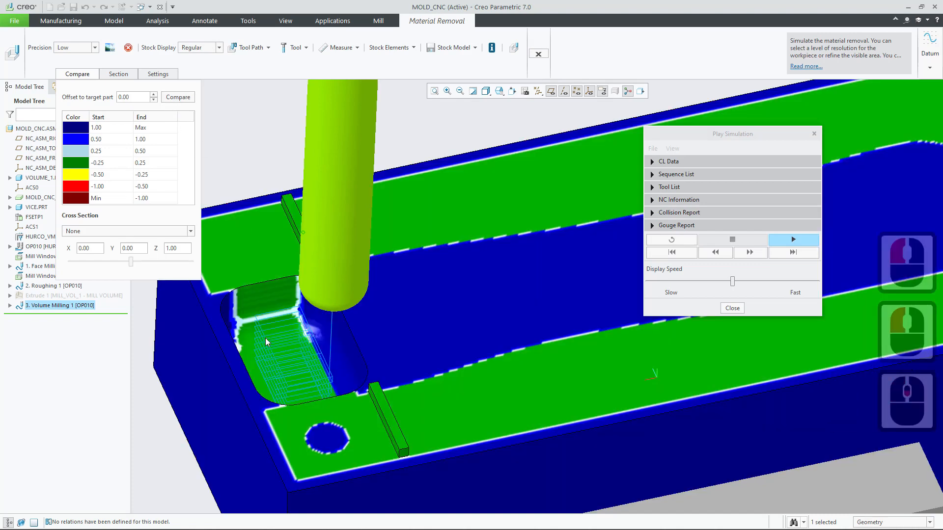
scroll(265, 338, down, 4)
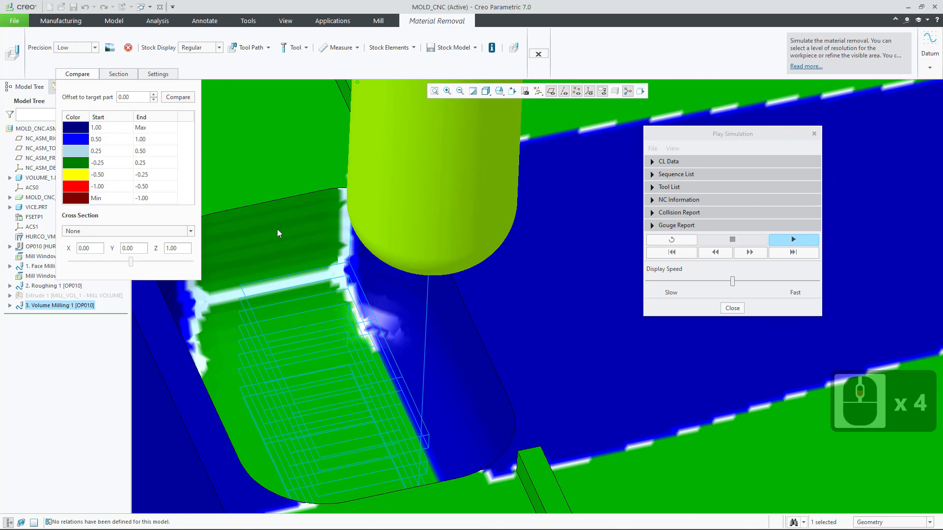
scroll(314, 383, up, 7)
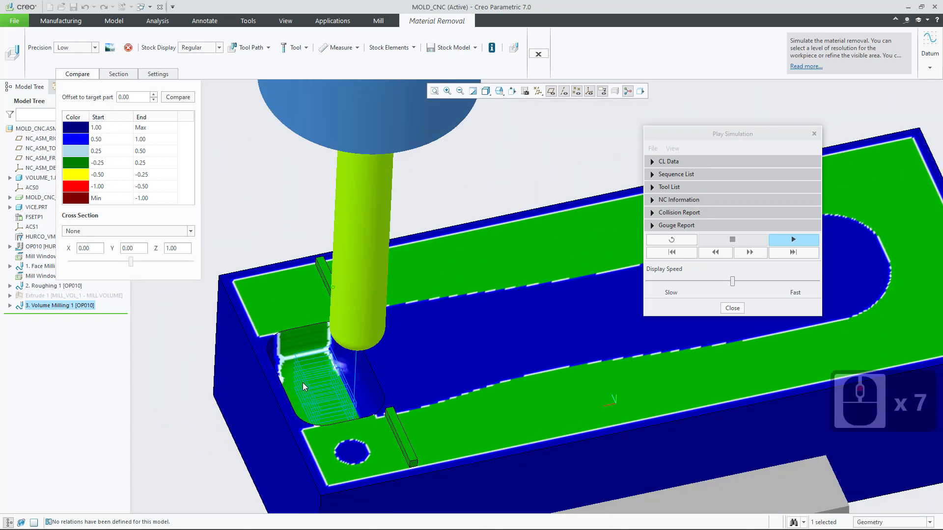
shift+middle_drag(303, 382, 385, 373)
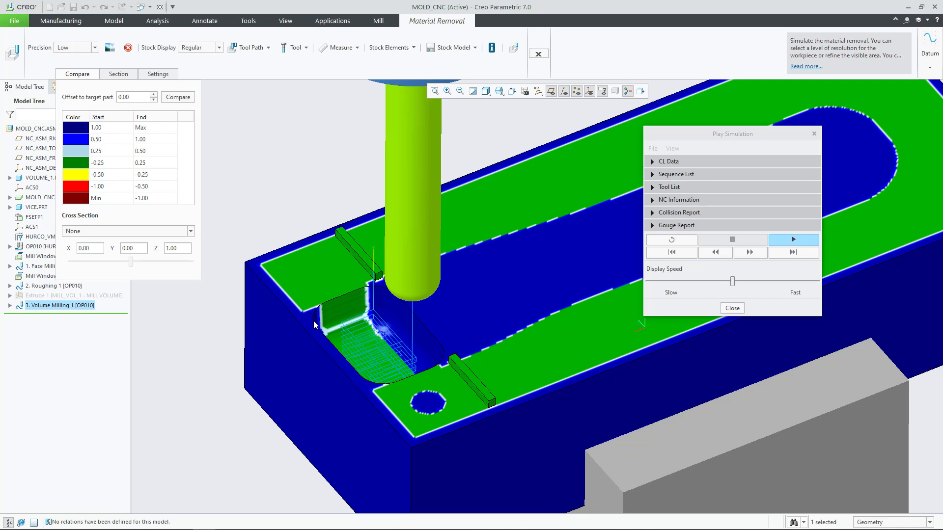
click(814, 134)
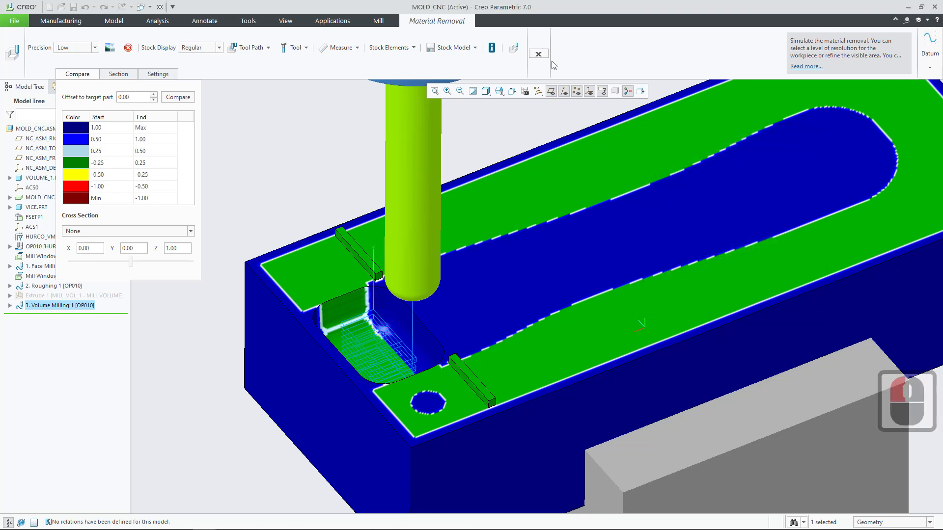
click(539, 54)
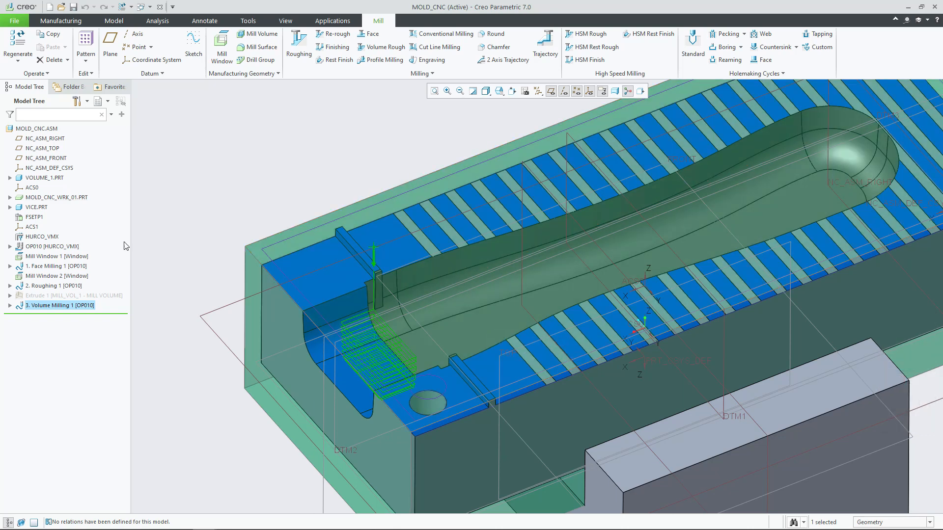
Redefine the mill volume Extrude 1 so that Side 2 extends To Selected, up to the workpiece's end face beside the pocket
click(62, 295)
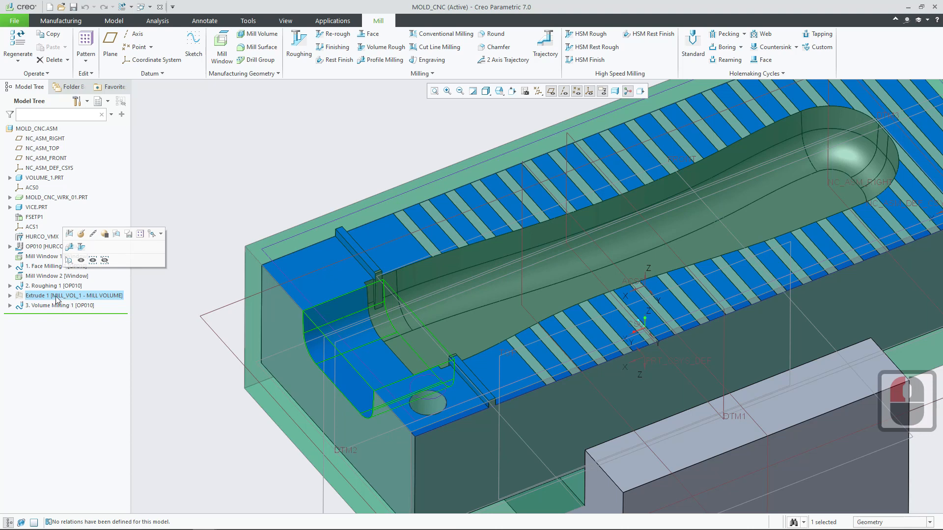
click(80, 236)
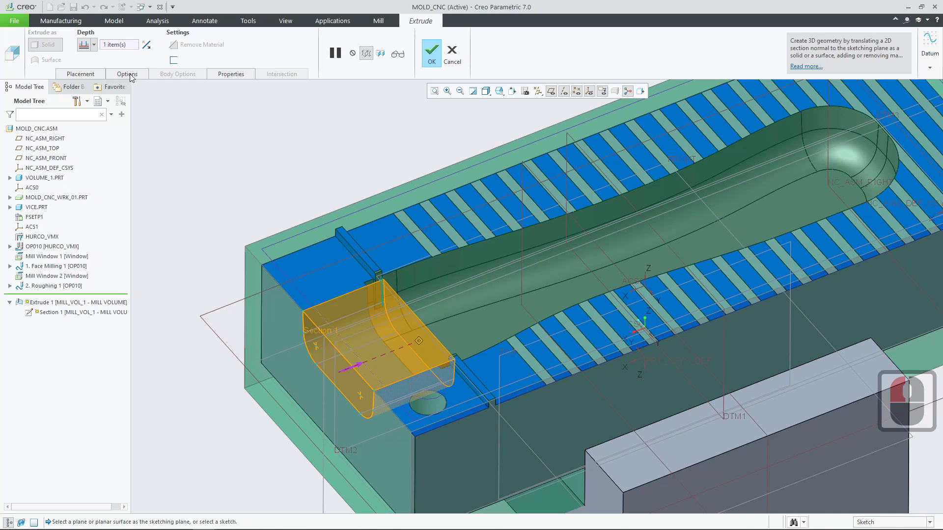
click(130, 73)
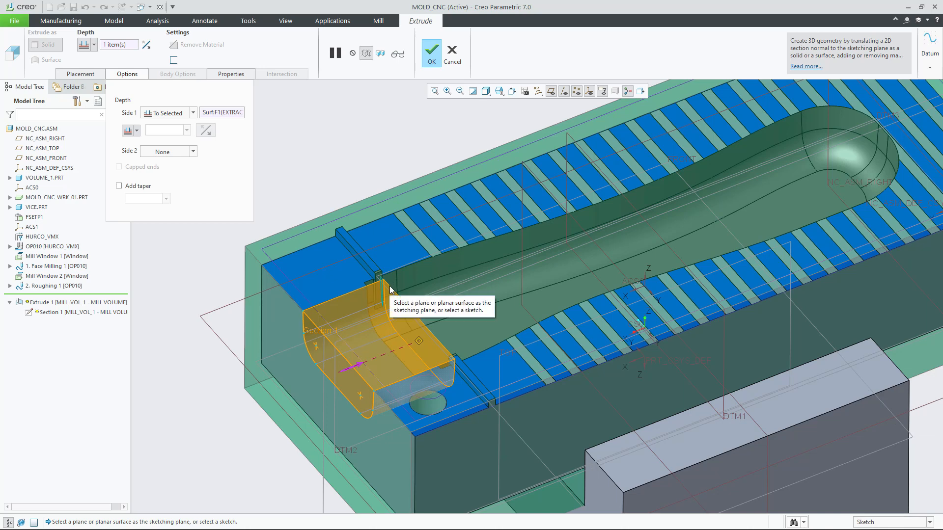
click(194, 153)
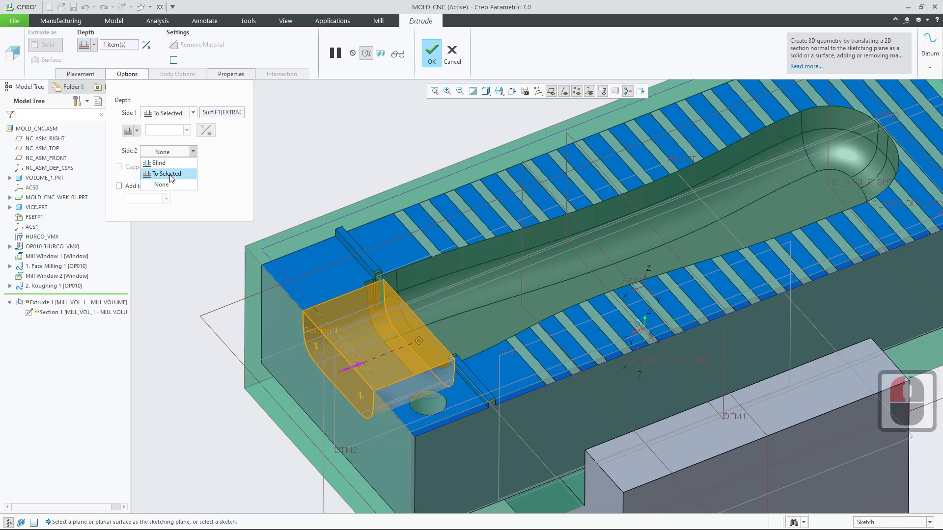
click(167, 174)
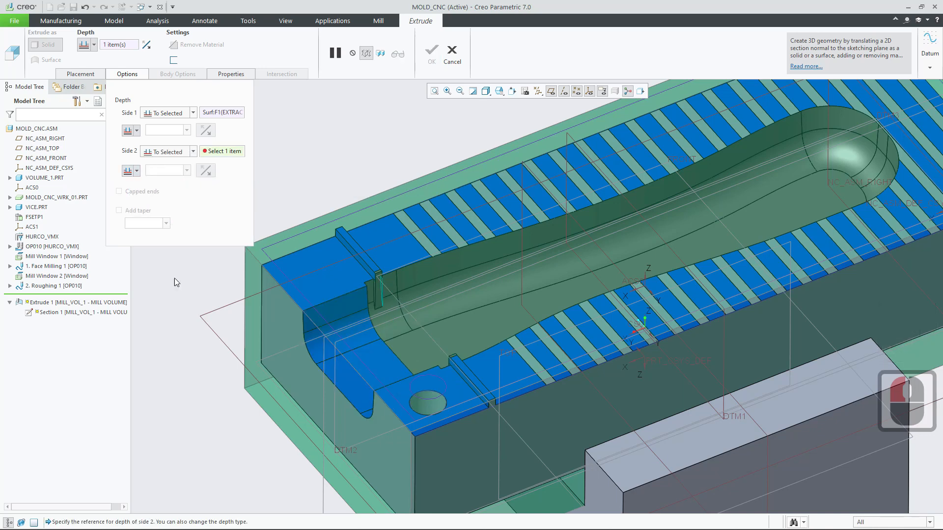
click(253, 273)
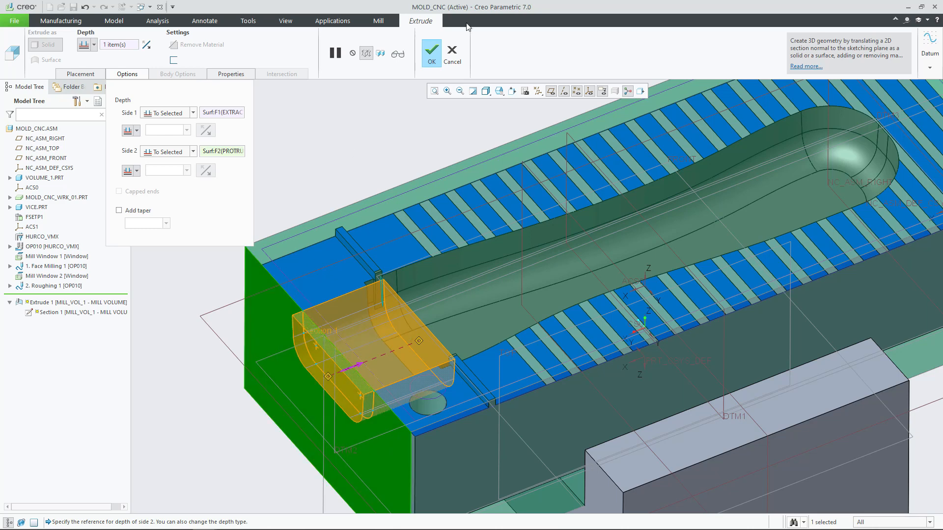
click(441, 52)
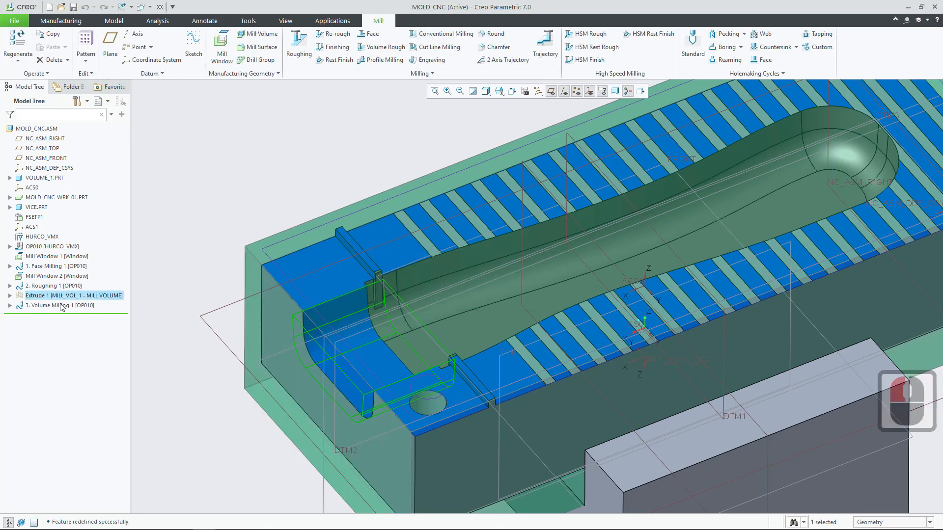
Simulate material removal for operation OP010 without stopping at sequences, examine the pocket's open end, and close the simulation
click(169, 212)
click(34, 247)
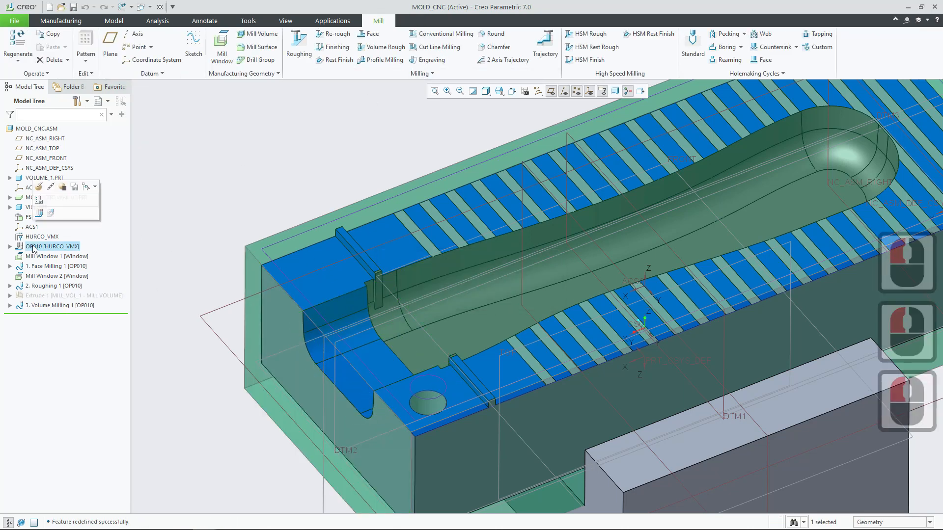
click(52, 216)
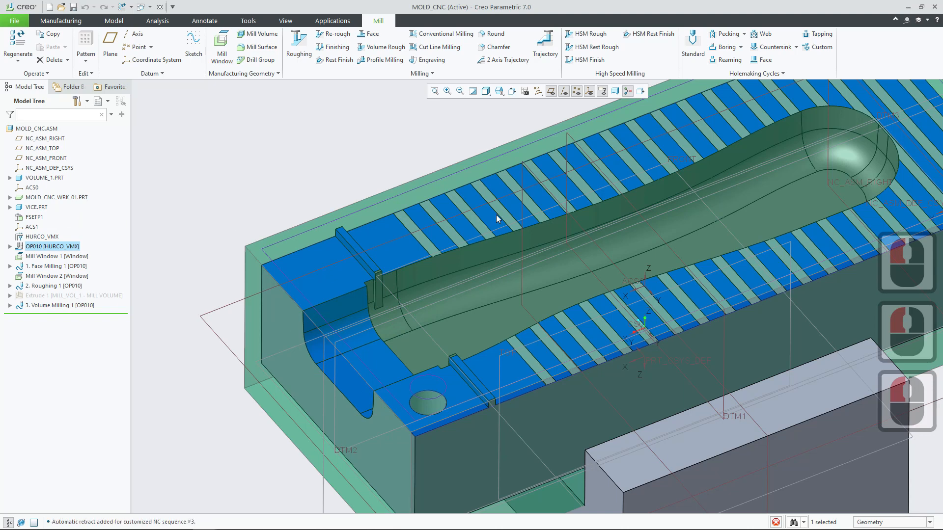
scroll(512, 214, up, 1)
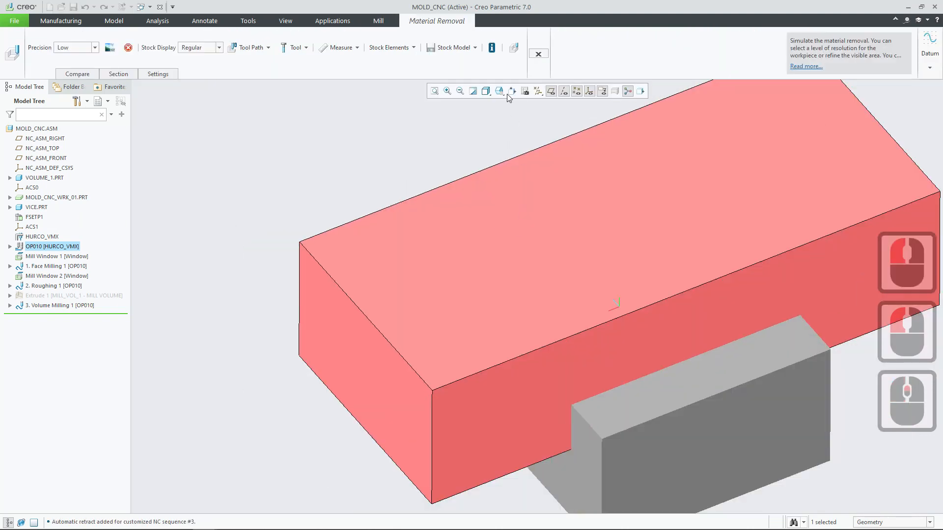
click(514, 49)
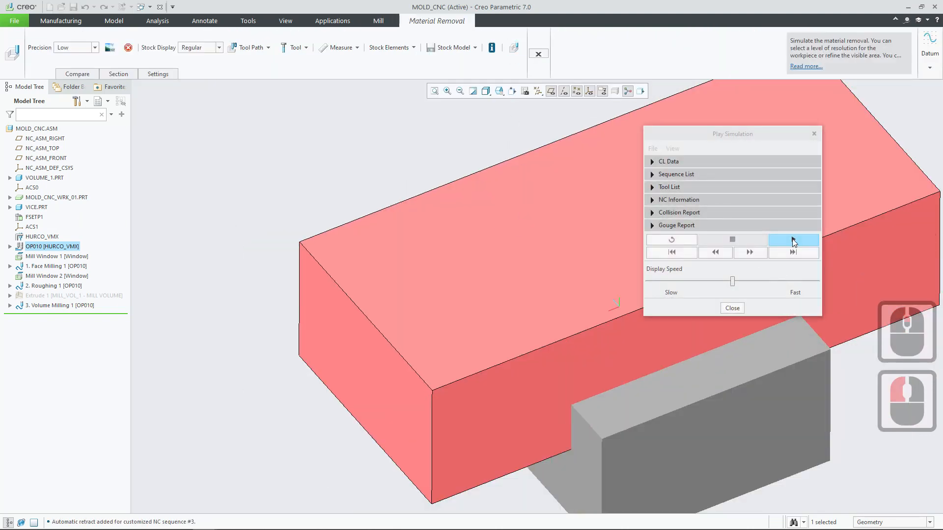
click(672, 148)
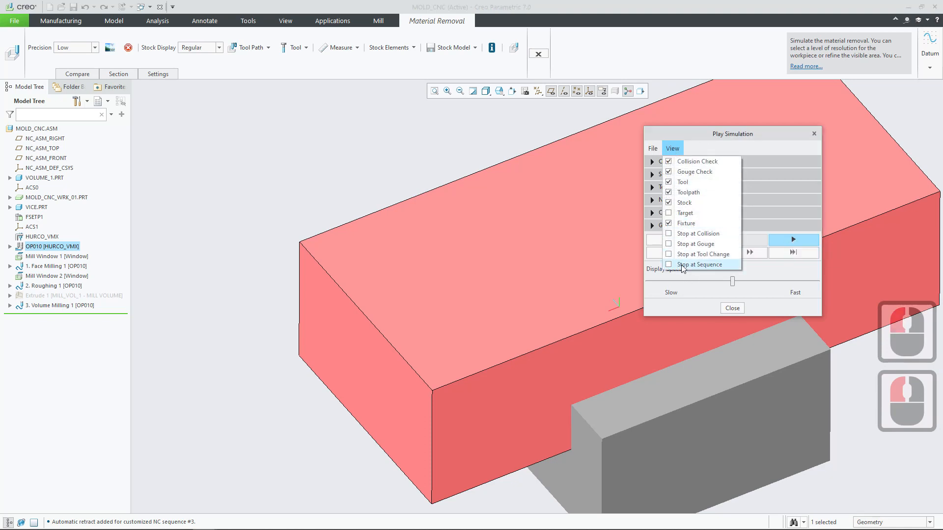
click(752, 133)
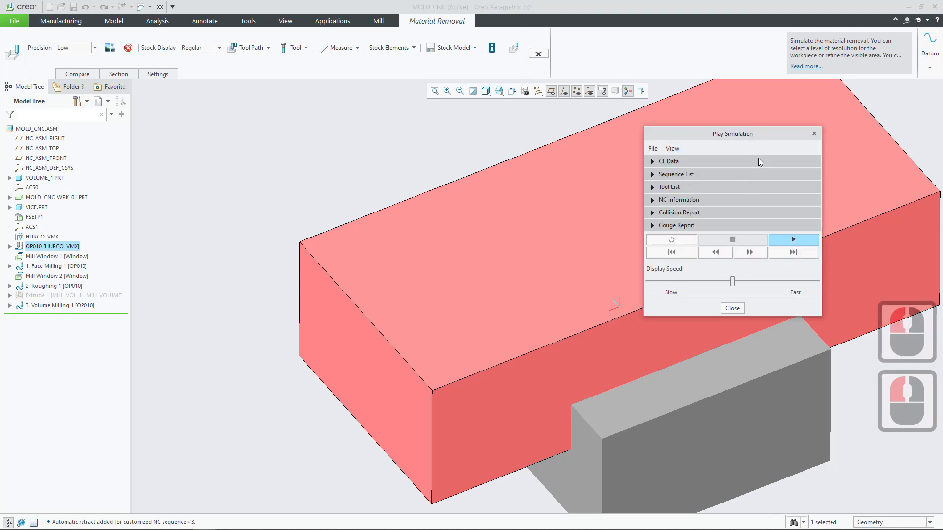
click(793, 241)
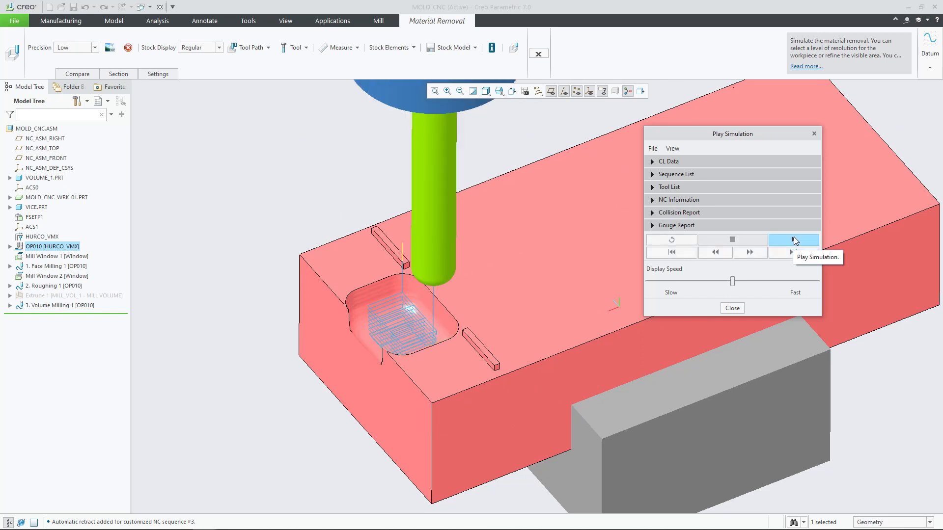
scroll(396, 351, down, 2)
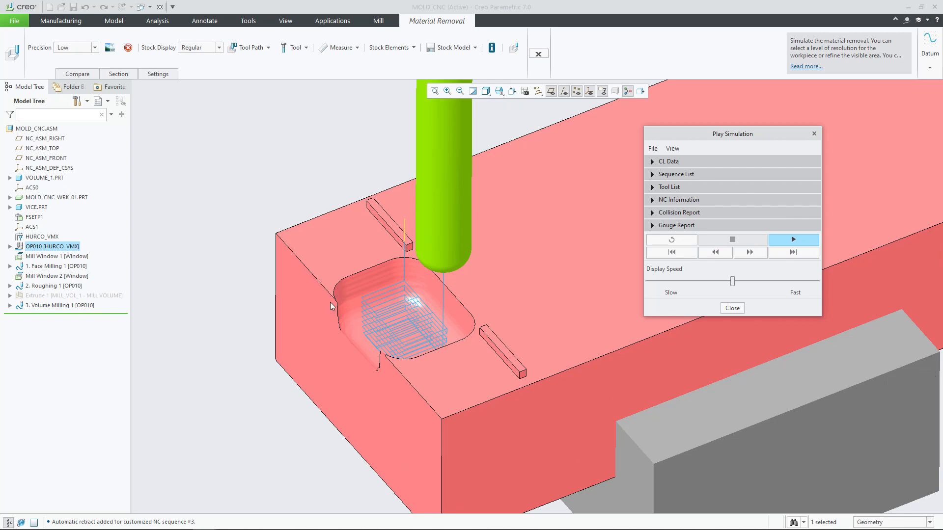
click(540, 56)
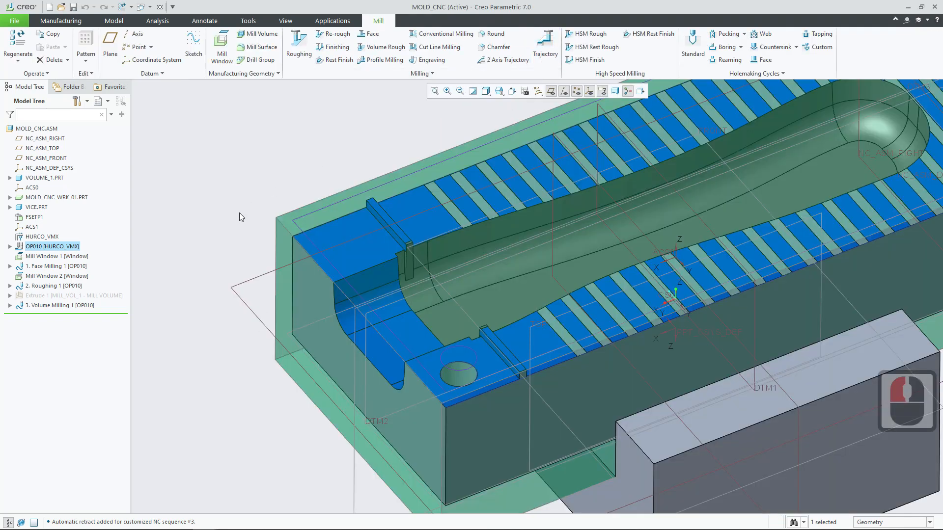
Redefine the mill volume Extrude 1, changing the depth option of Side 2 from To Selected to Blind
click(49, 296)
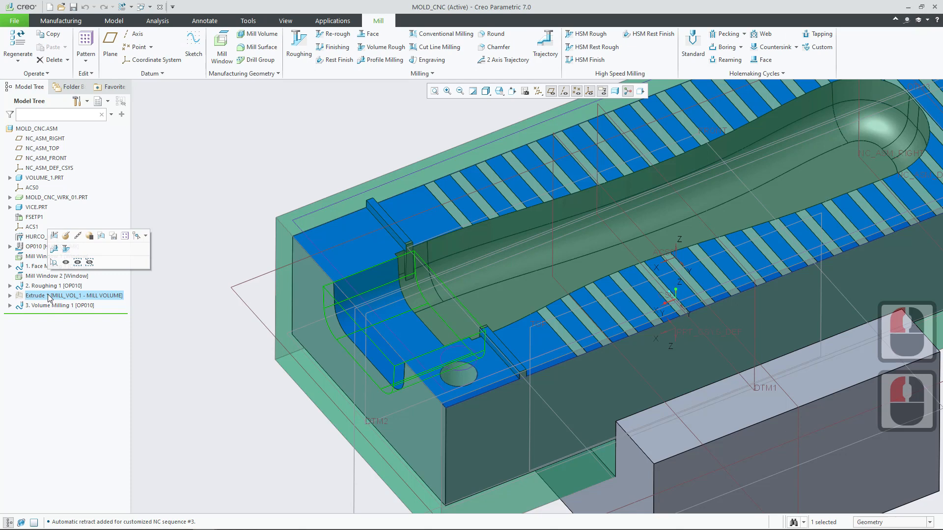
click(67, 236)
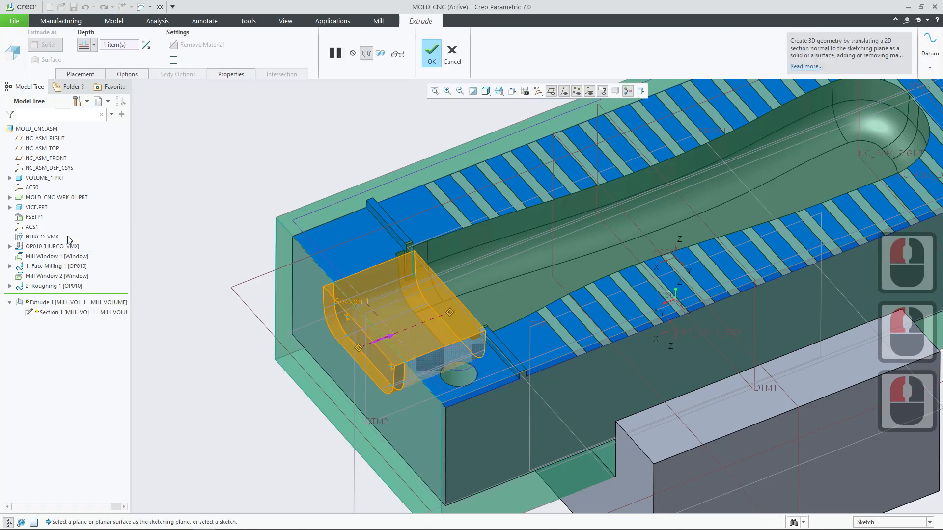
click(78, 75)
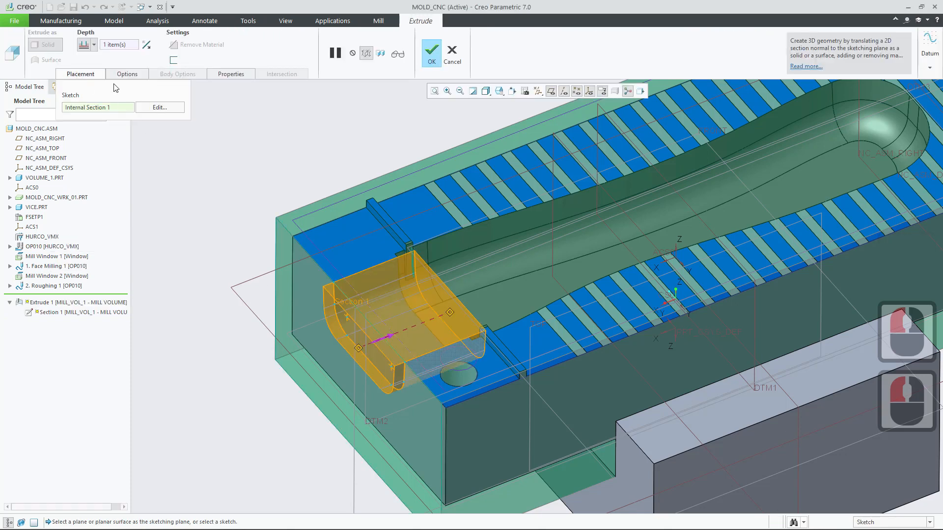
click(131, 75)
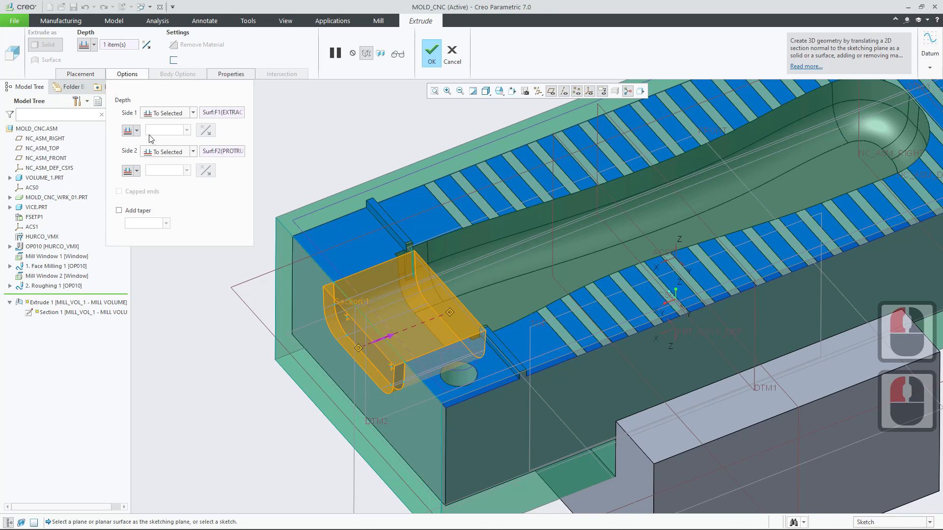
double_click(183, 171)
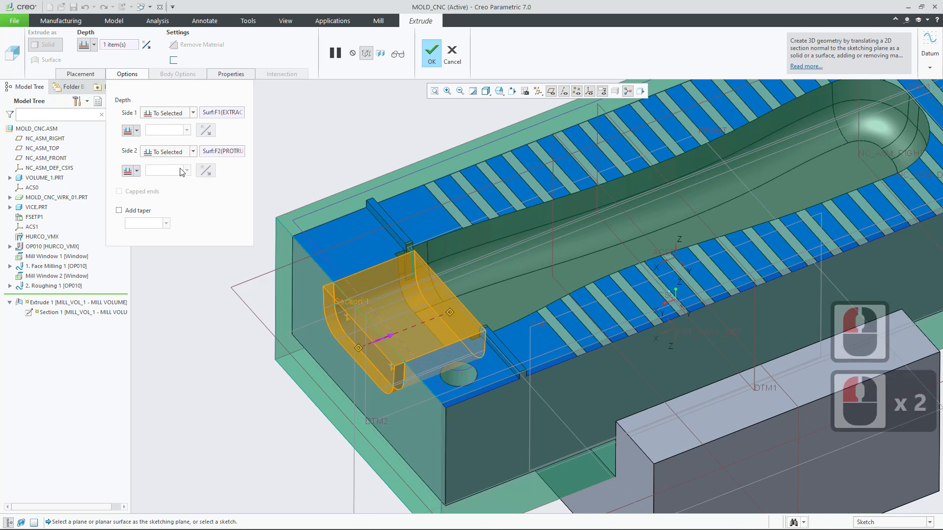
click(138, 172)
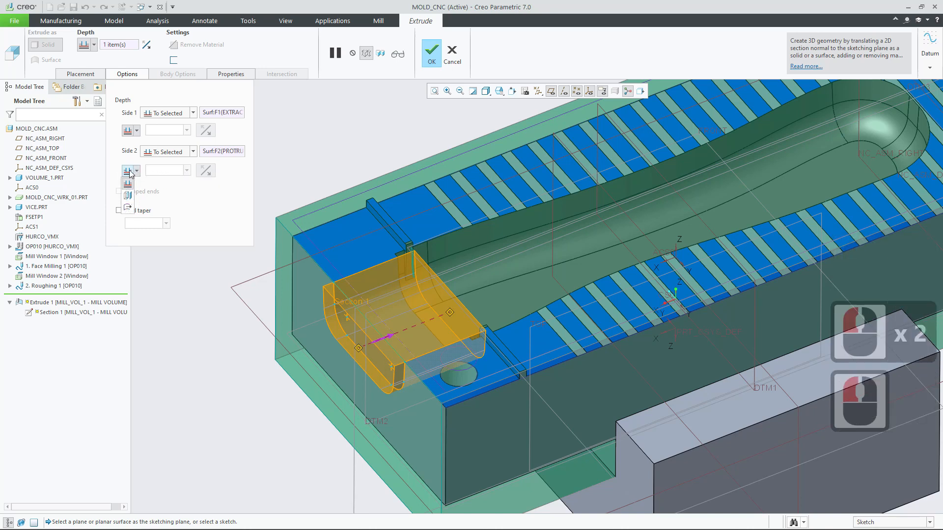
click(131, 174)
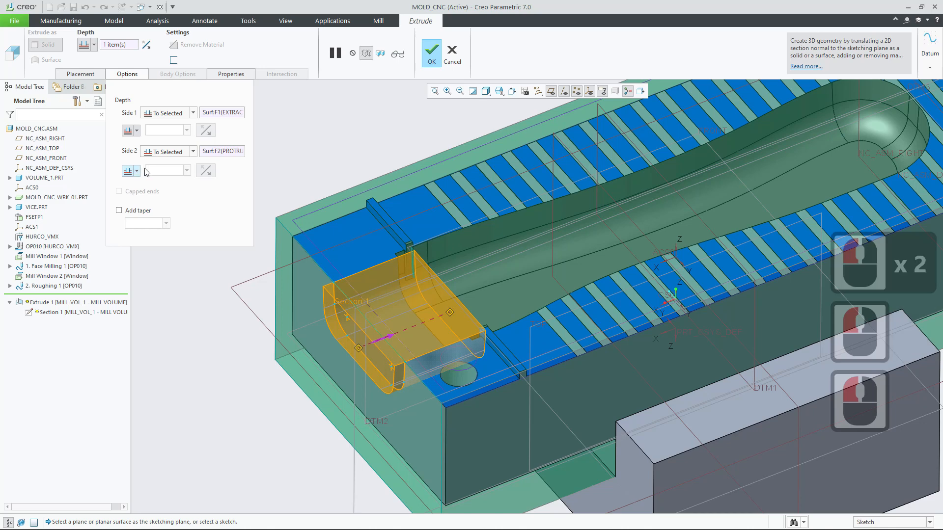
click(194, 152)
click(169, 161)
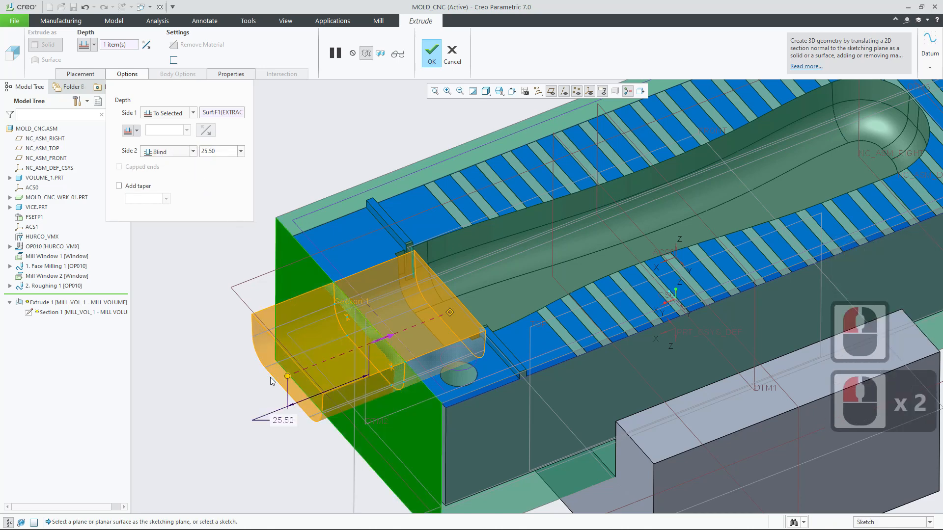
Extend Side 2 of the mill volume beyond the pocket's open end to a blind depth of 16 and accept the feature
drag(286, 372, 316, 359)
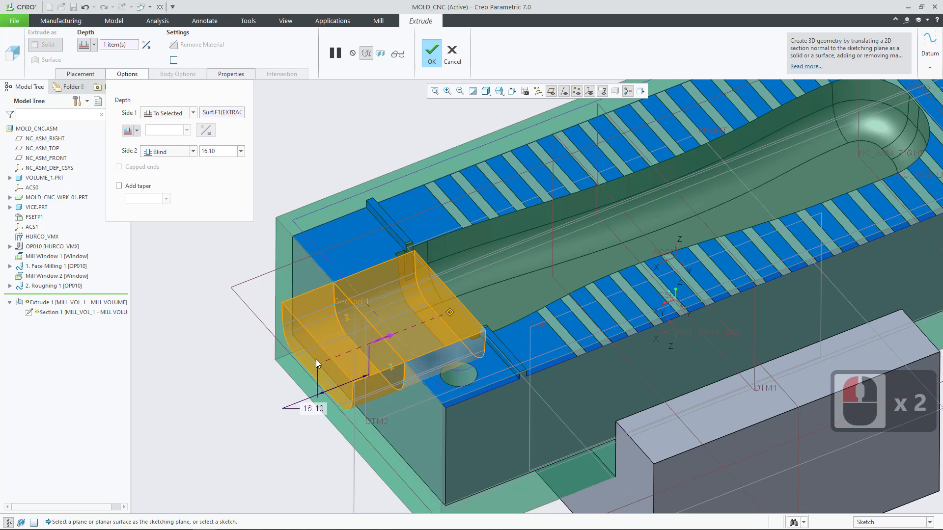
double_click(312, 408)
text(16)
key(Return)
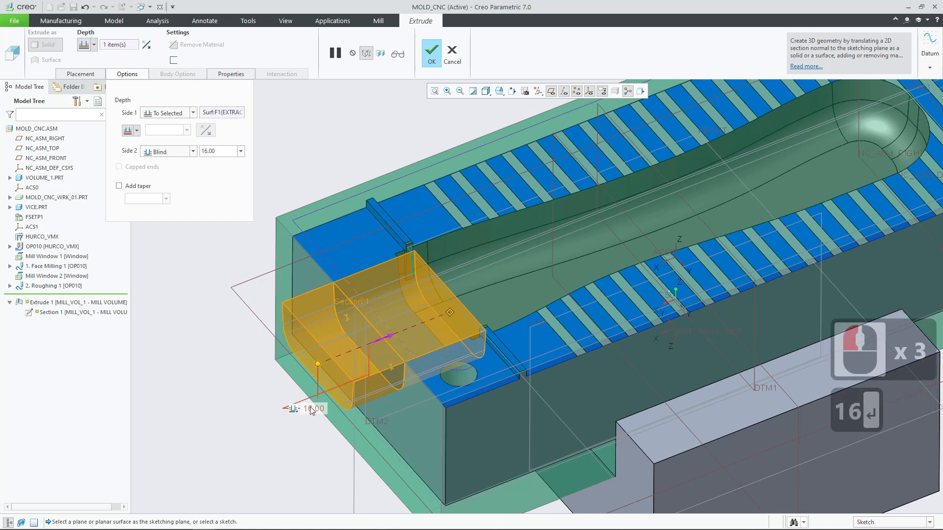
middle_drag(296, 309, 382, 110)
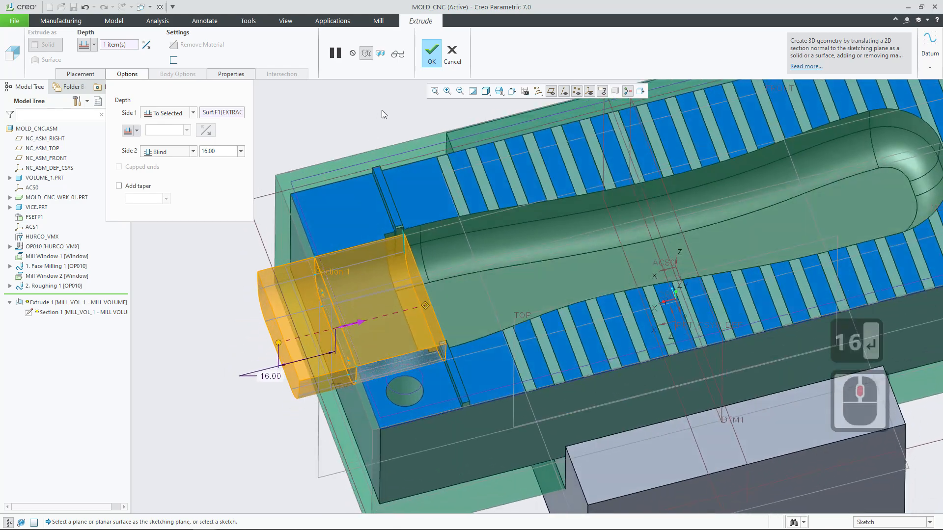
click(432, 52)
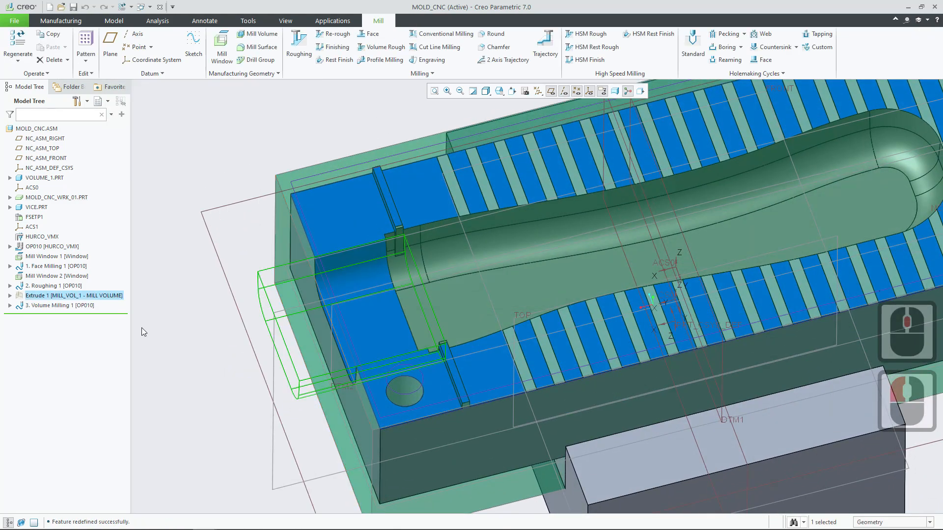
Try to display the cut motion tool path of the Volume Milling 1 sequence on the model
click(45, 304)
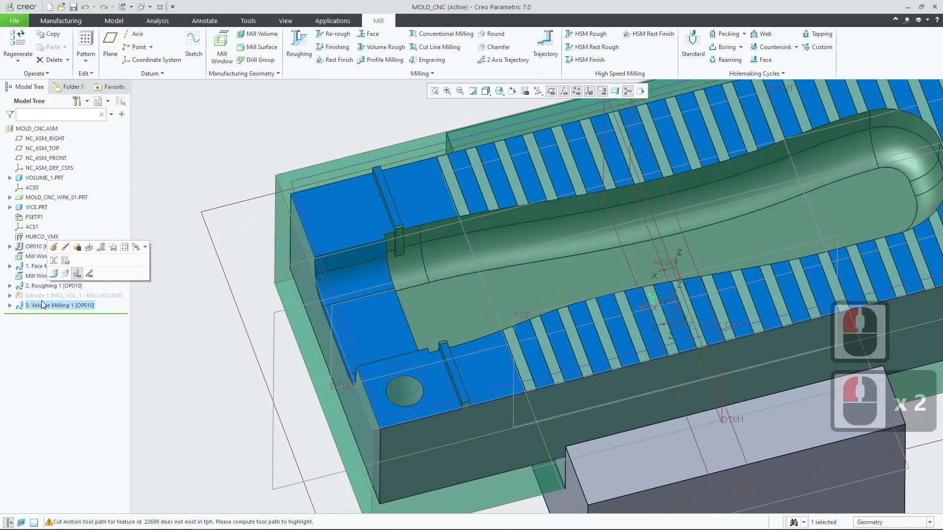
click(78, 274)
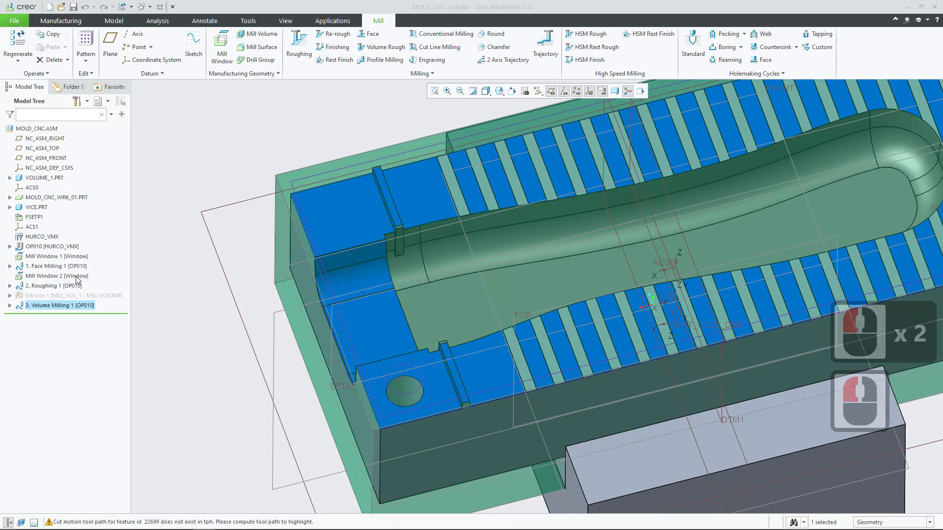
click(66, 305)
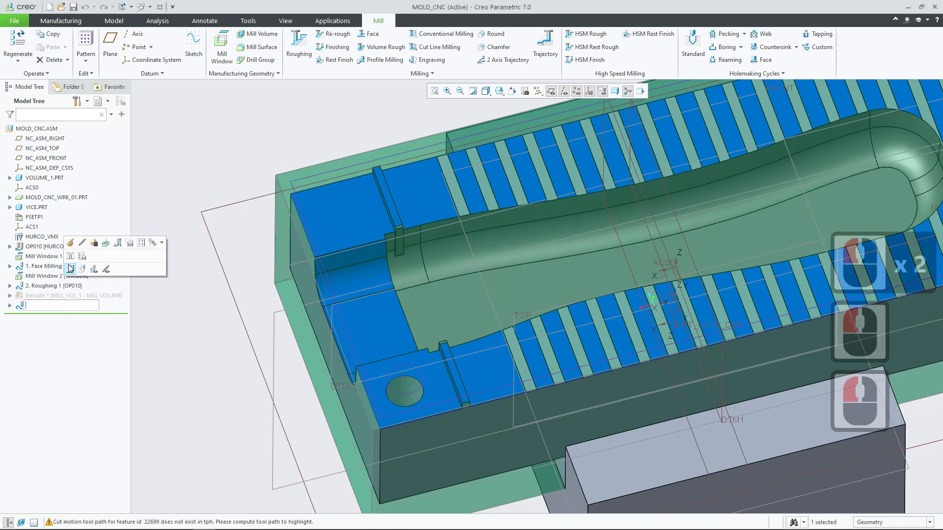
click(94, 271)
click(160, 340)
middle_drag(179, 338, 176, 304)
Redefine Volume Milling 1, compute and play its tool path at a faster display speed, and accept the sequence
right_click(59, 306)
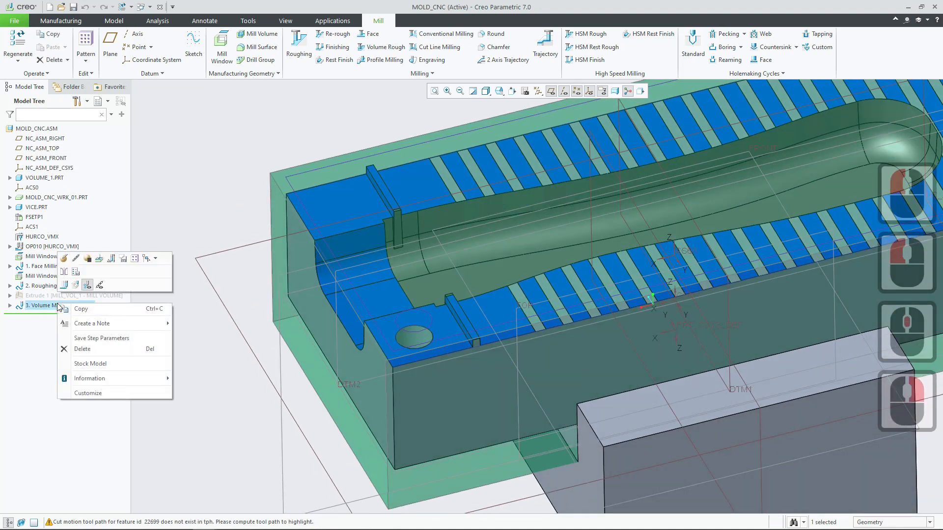
click(63, 259)
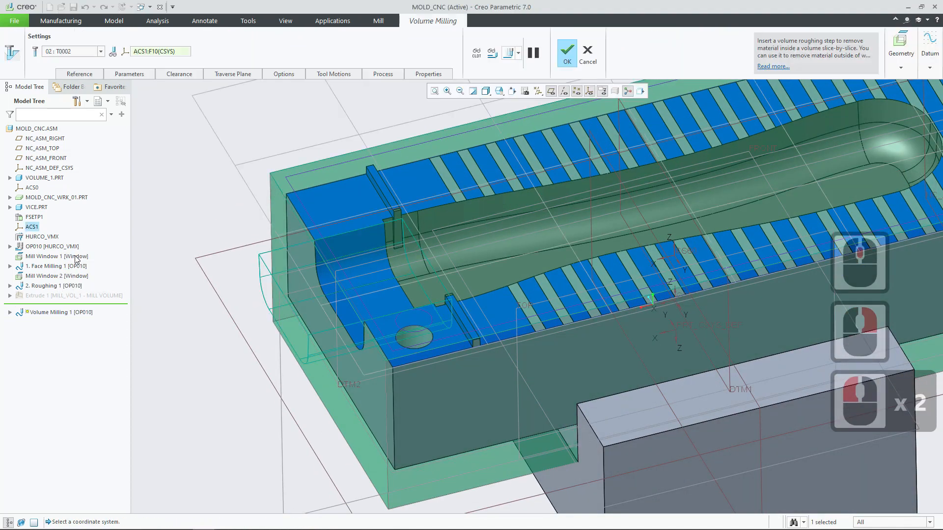
click(511, 54)
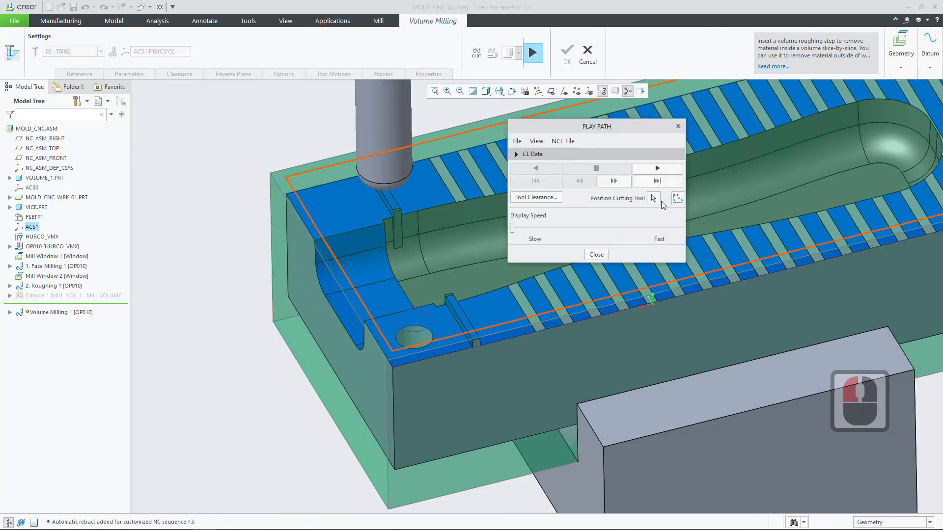
click(657, 168)
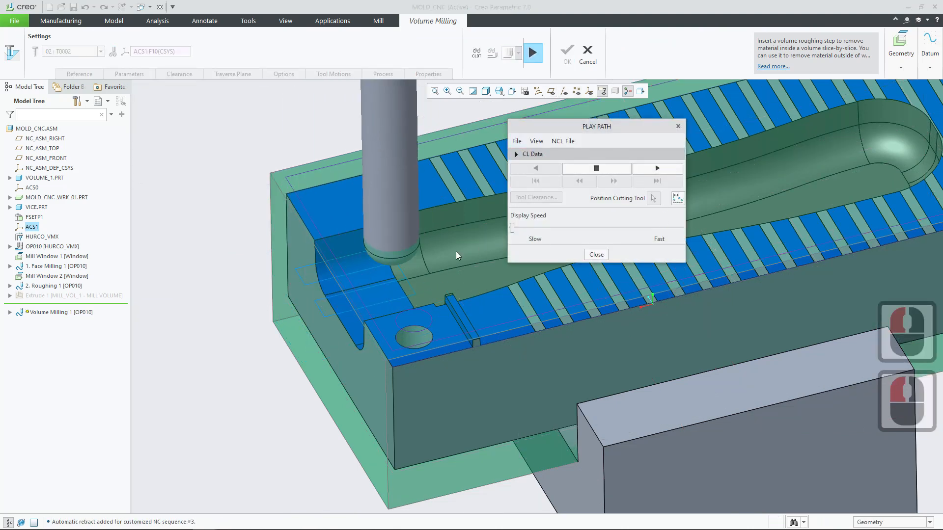
drag(513, 227, 676, 225)
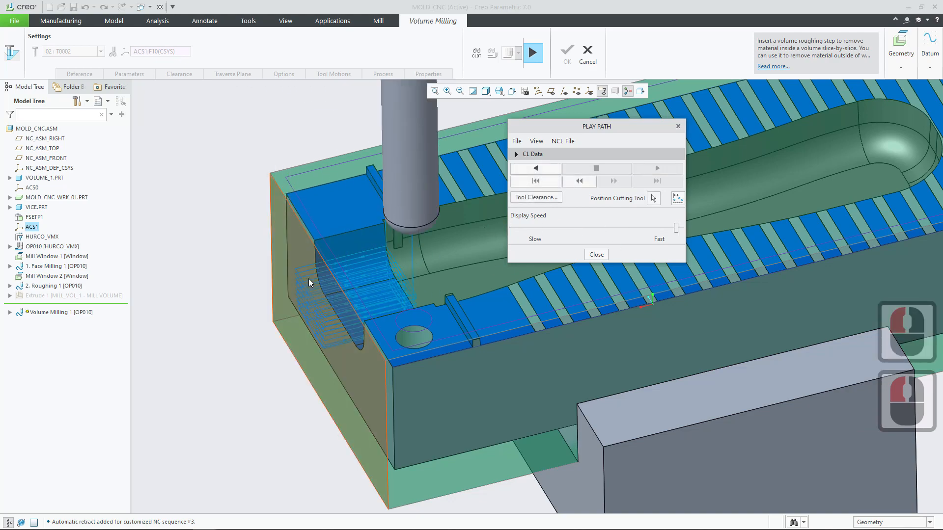
mouse_move(309, 278)
middle_down()
mouse_move(299, 302)
mouse_move(308, 311)
mouse_move(308, 357)
middle_up()
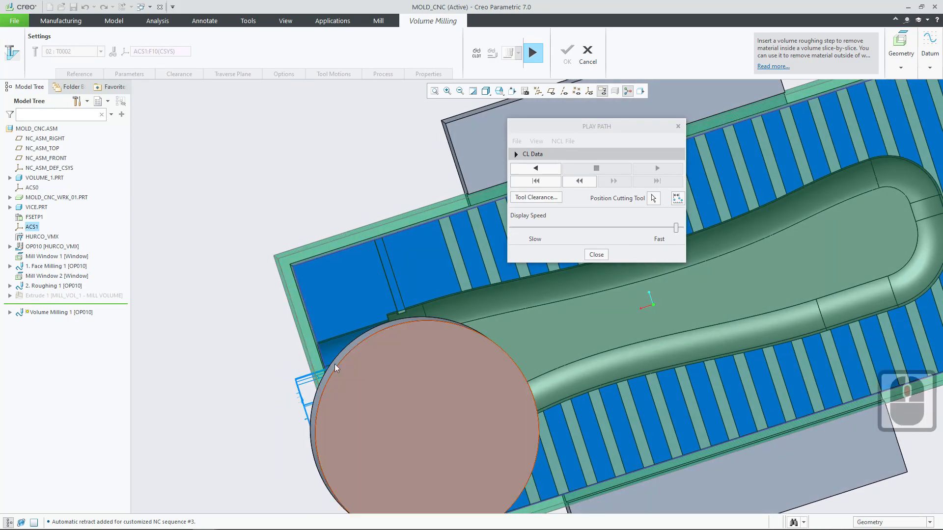
click(596, 255)
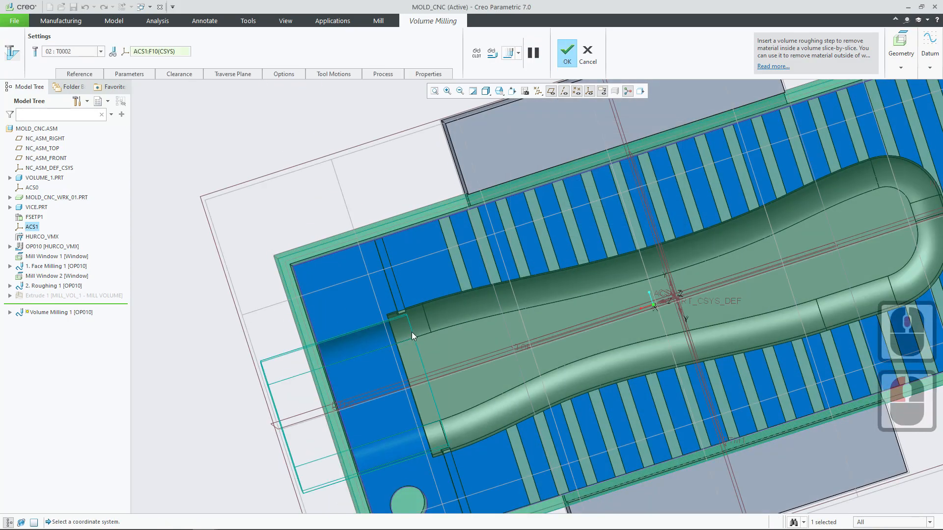
middle_drag(411, 336, 566, 102)
click(568, 52)
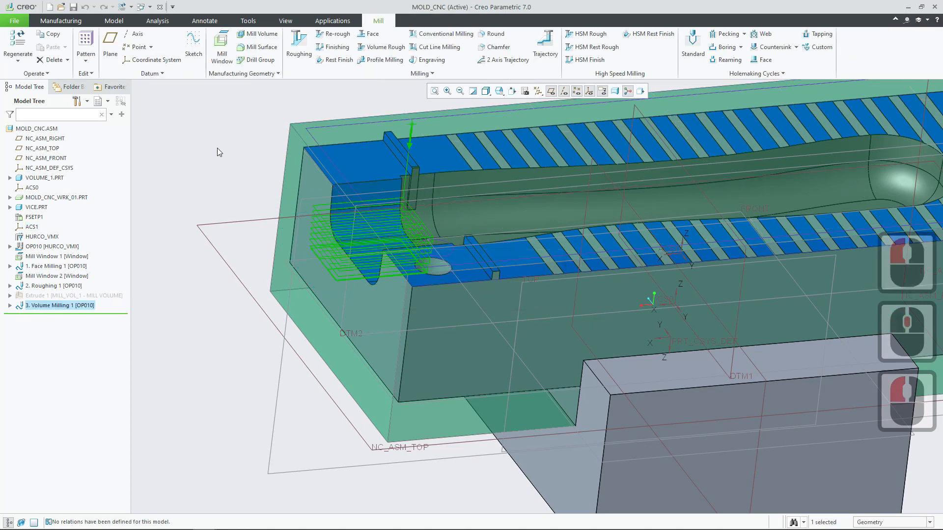
Simulate material removal for operation OP010 at the fastest display speed and view the milled pocket's open end
click(50, 247)
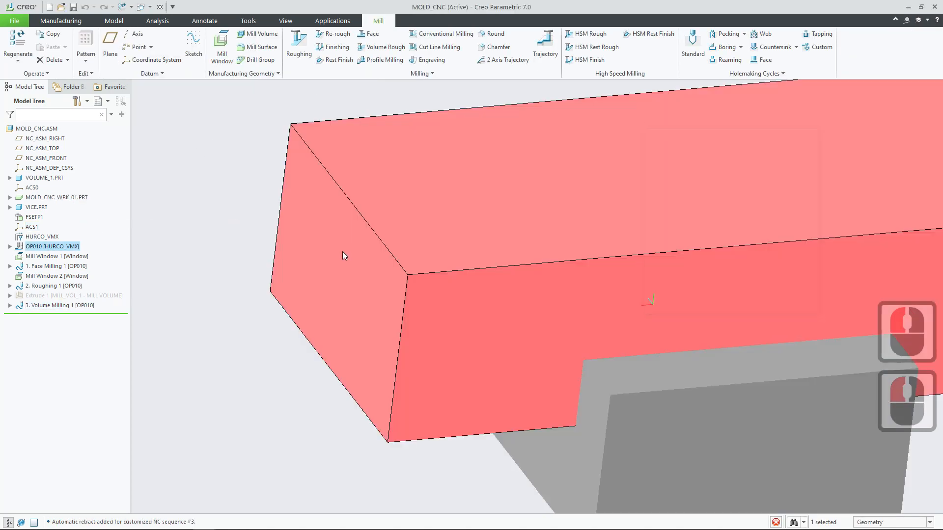
click(515, 52)
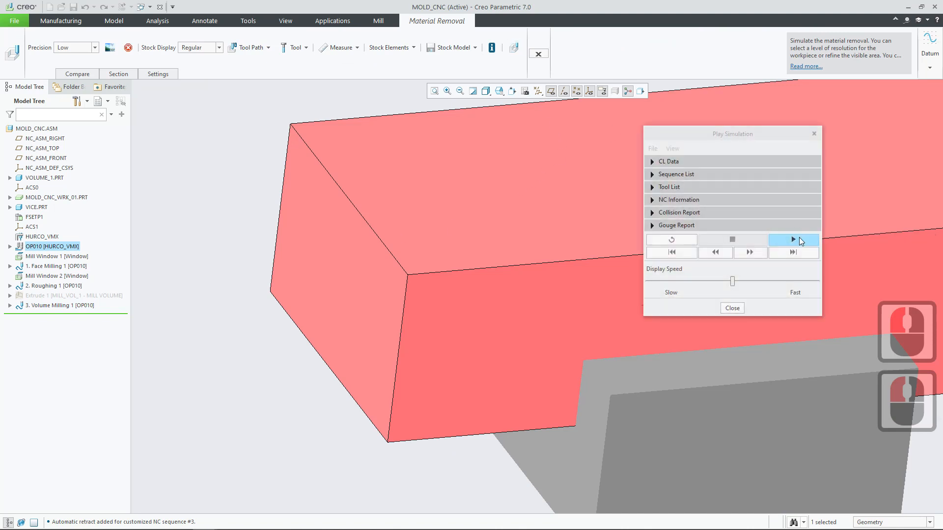
click(799, 240)
drag(733, 281, 820, 290)
middle_drag(320, 215, 340, 215)
Compare the machined stock with the target part at 0.00 offset, examine the pocket's open end, and close the simulation
click(78, 74)
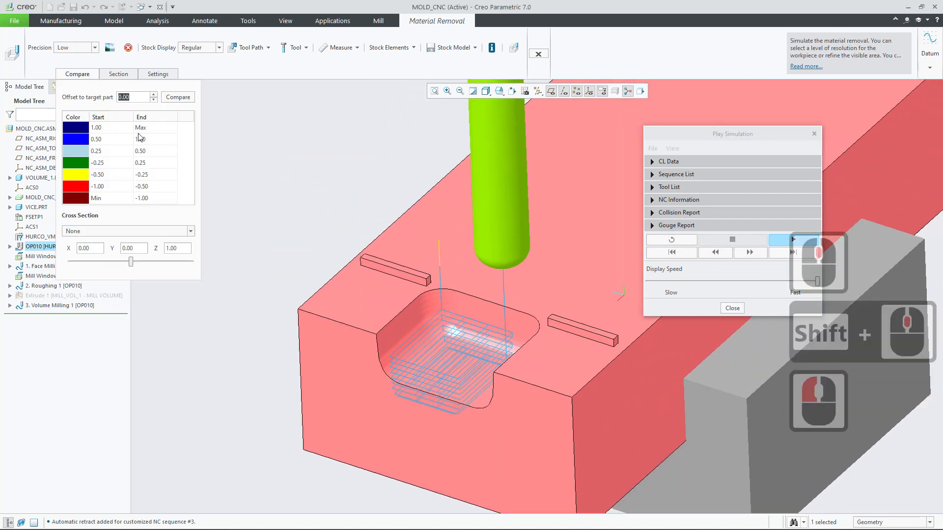
click(180, 101)
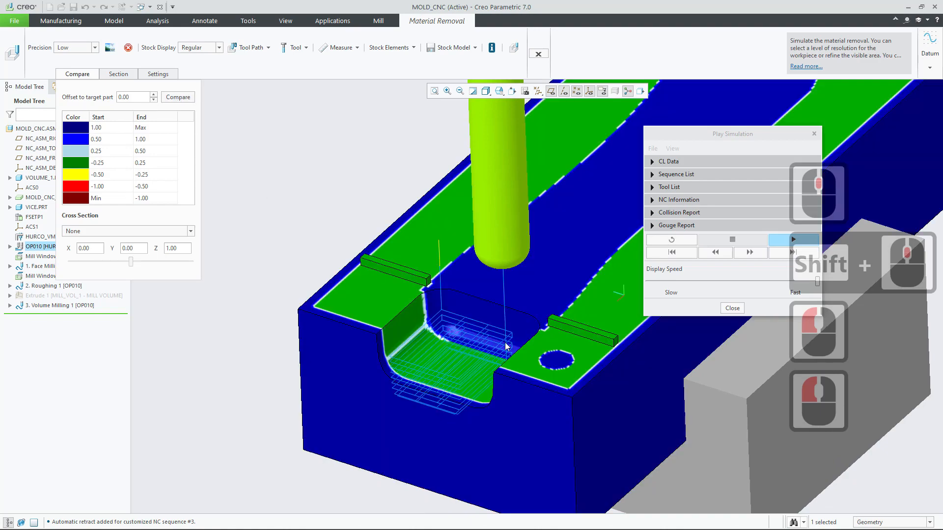
scroll(505, 343, down, 6)
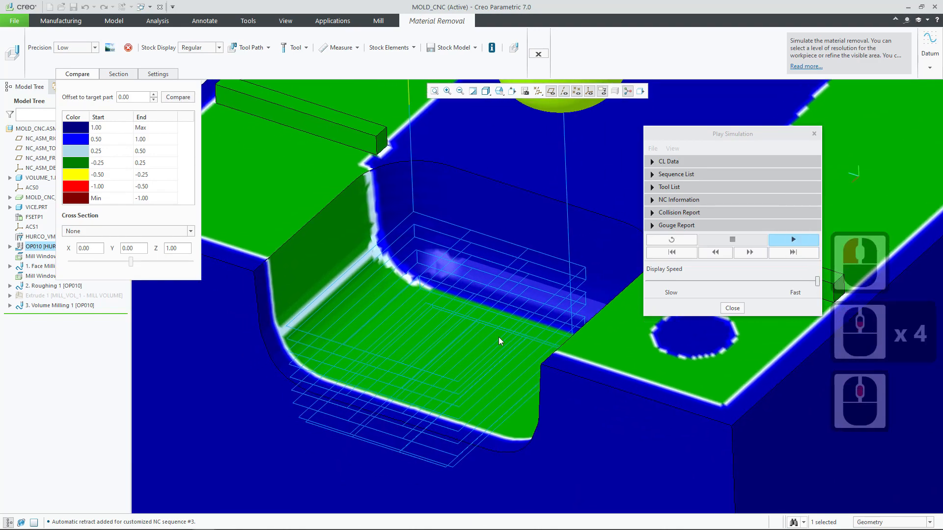
scroll(499, 337, up, 4)
shift+middle_drag(497, 331, 420, 358)
scroll(452, 354, up, 3)
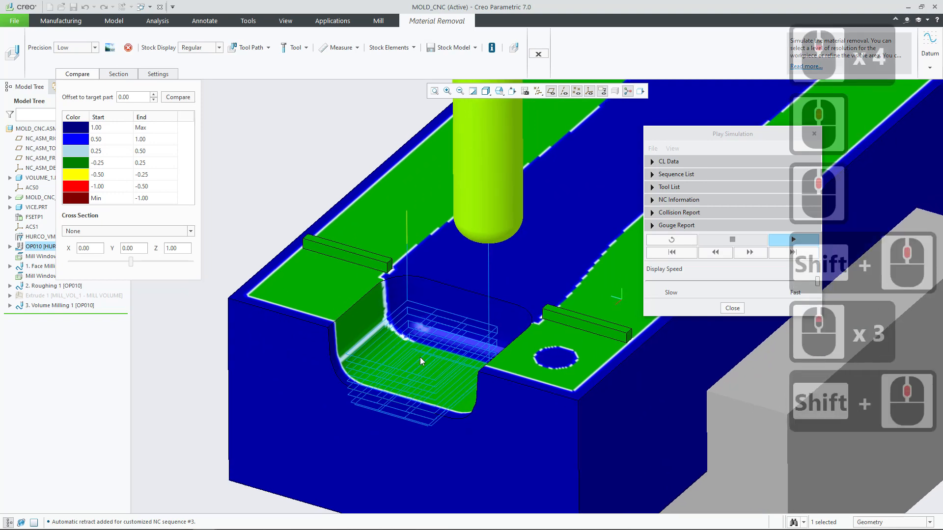
click(102, 165)
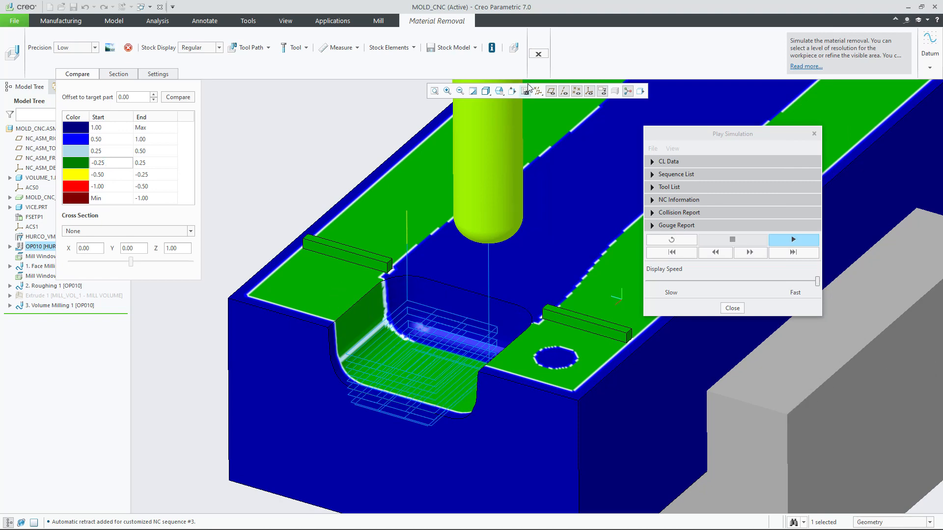
click(539, 55)
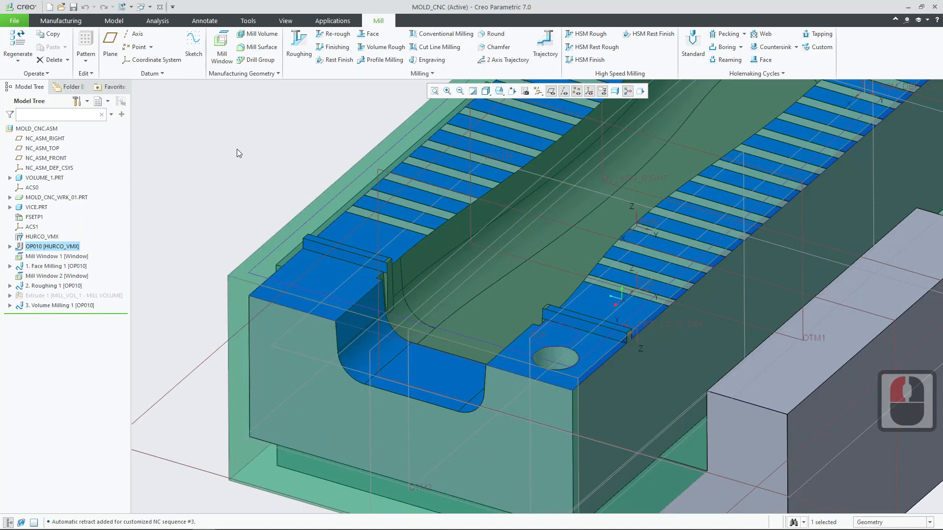